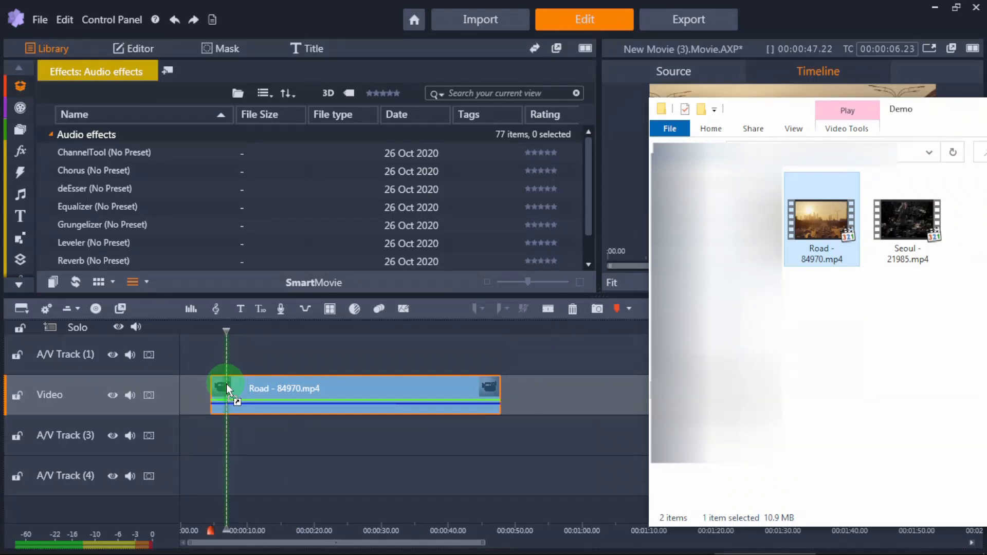
# Close the gap before the Road - 84970.mp4 clip so it starts at the beginning of the Video track
pyautogui.click(790, 10)
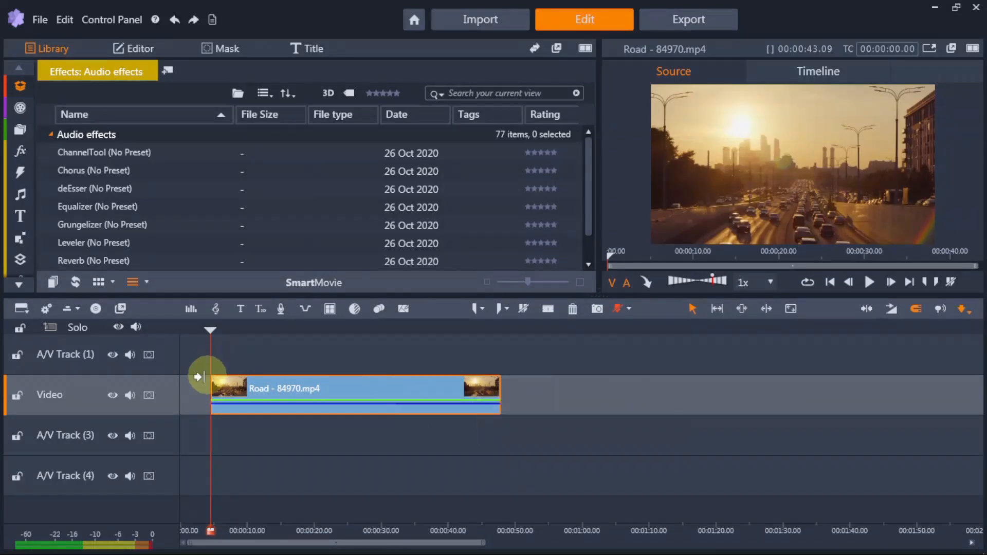
pyautogui.click(293, 330)
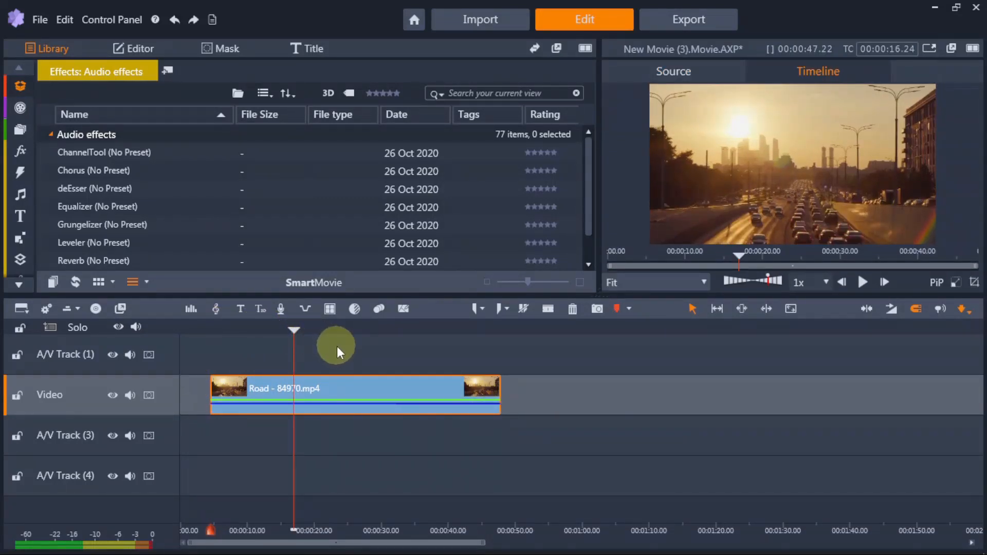
pyautogui.press('Home')
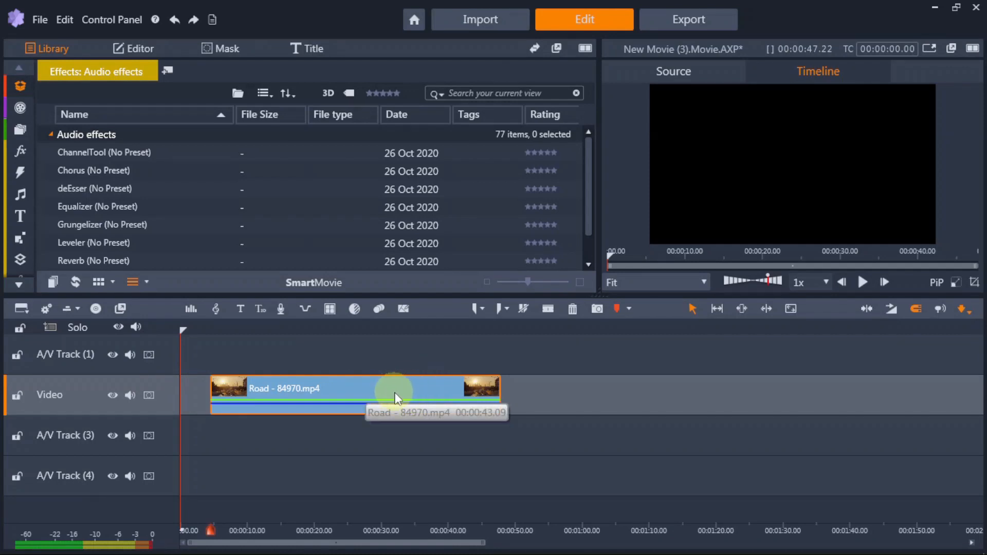
pyautogui.rightClick(193, 396)
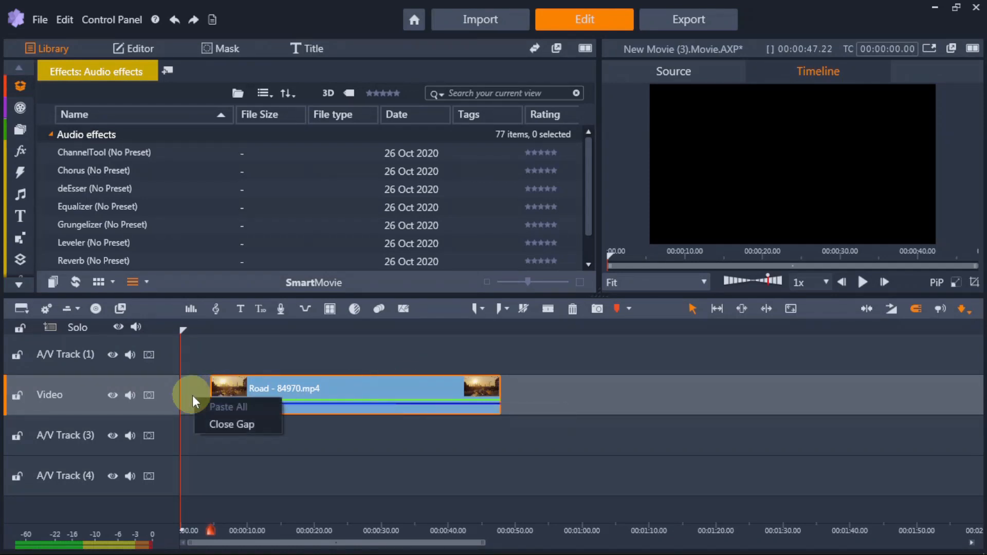
pyautogui.click(228, 422)
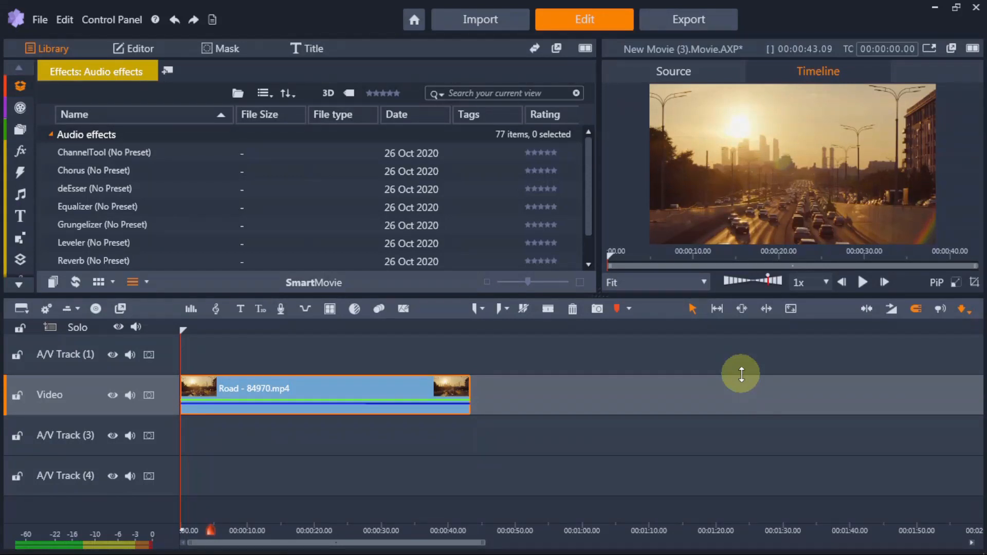
# Rename the Video track as "Video Clips"
pyautogui.press('End')
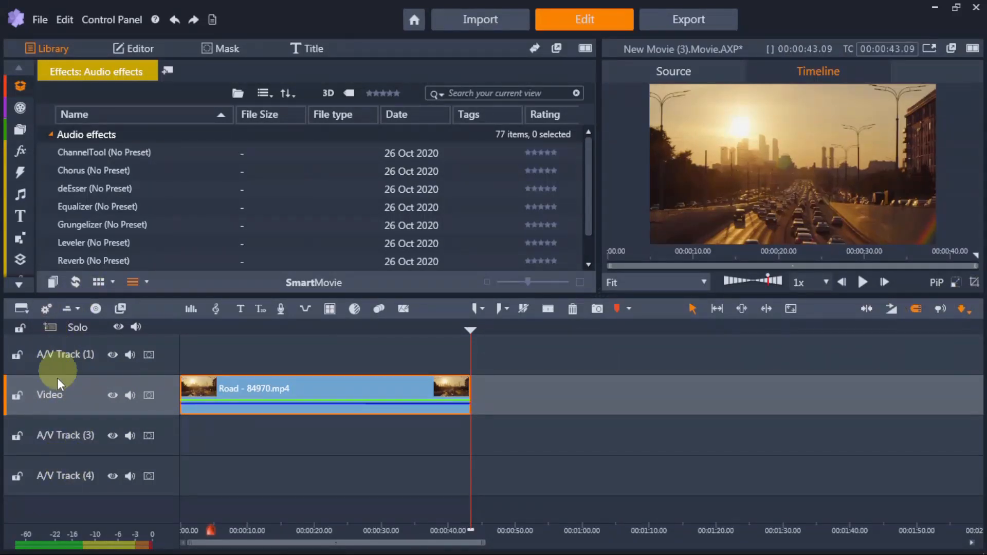
pyautogui.doubleClick(56, 396)
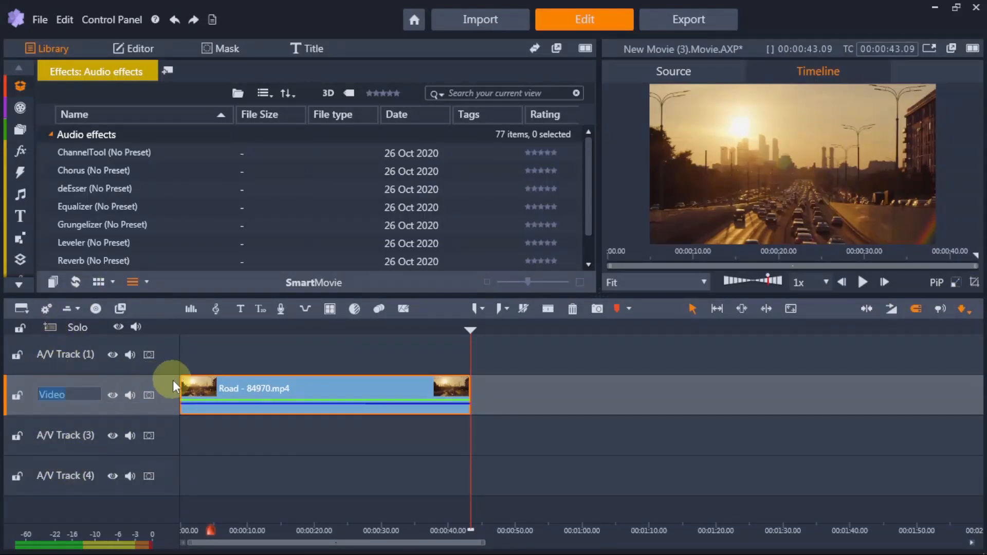
pyautogui.write('Video Clips')
pyautogui.press('Return')
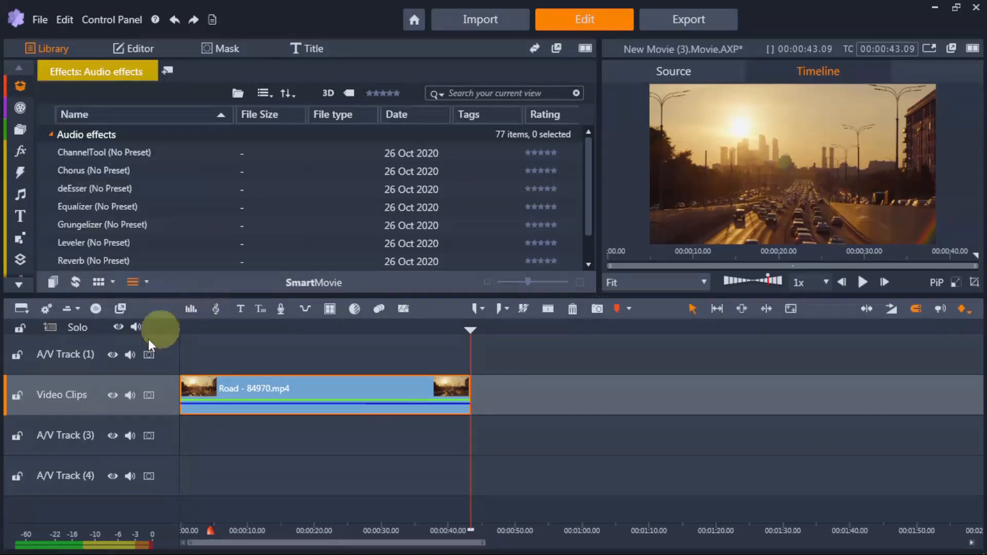
# Insert a mask track on the Video Clips track and delete it again
pyautogui.rightClick(75, 395)
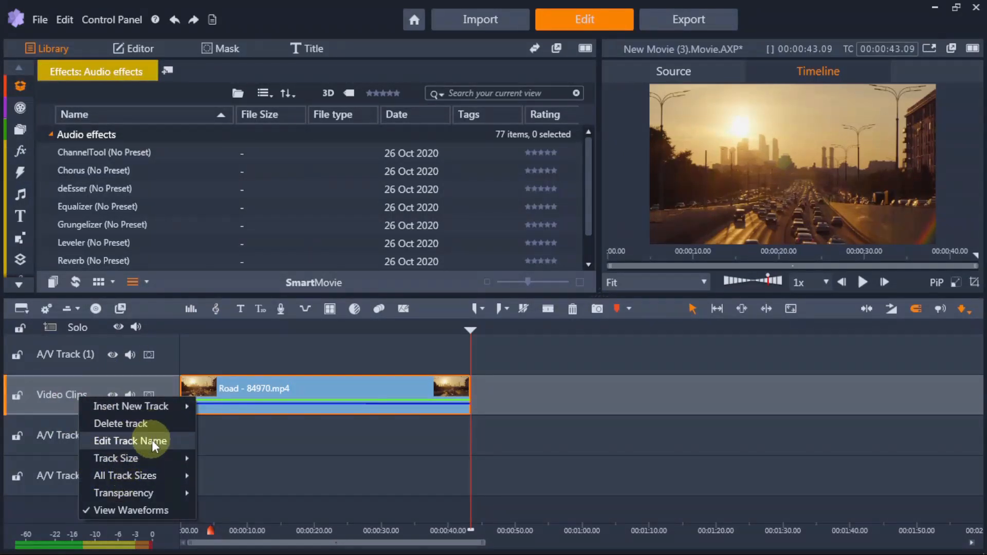
pyautogui.moveTo(143, 409)
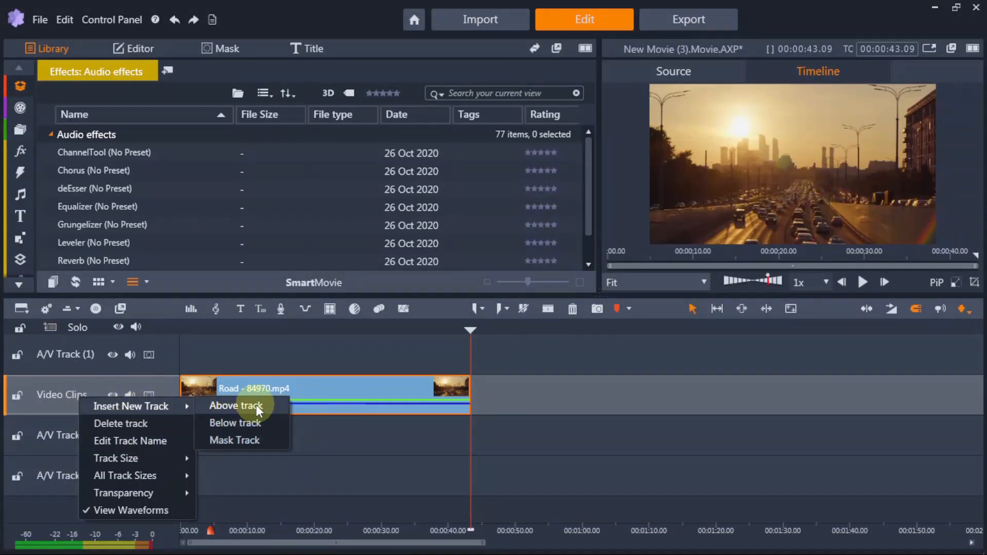
pyautogui.click(256, 442)
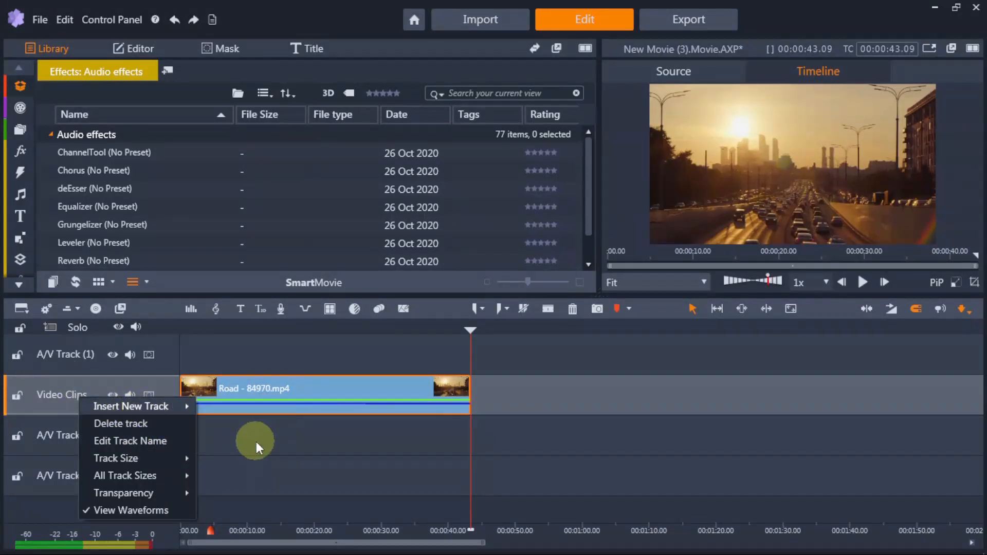
pyautogui.rightClick(60, 383)
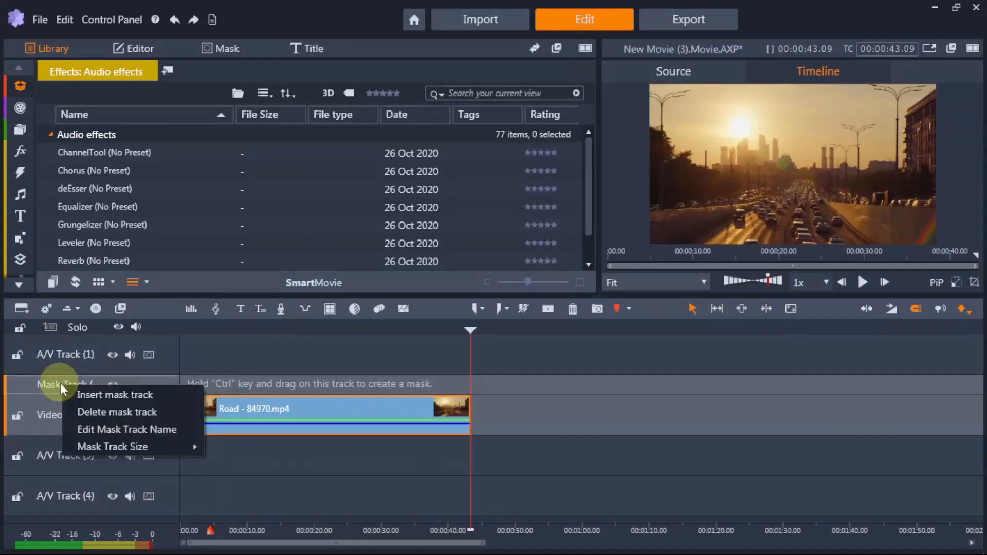
pyautogui.rightClick(54, 384)
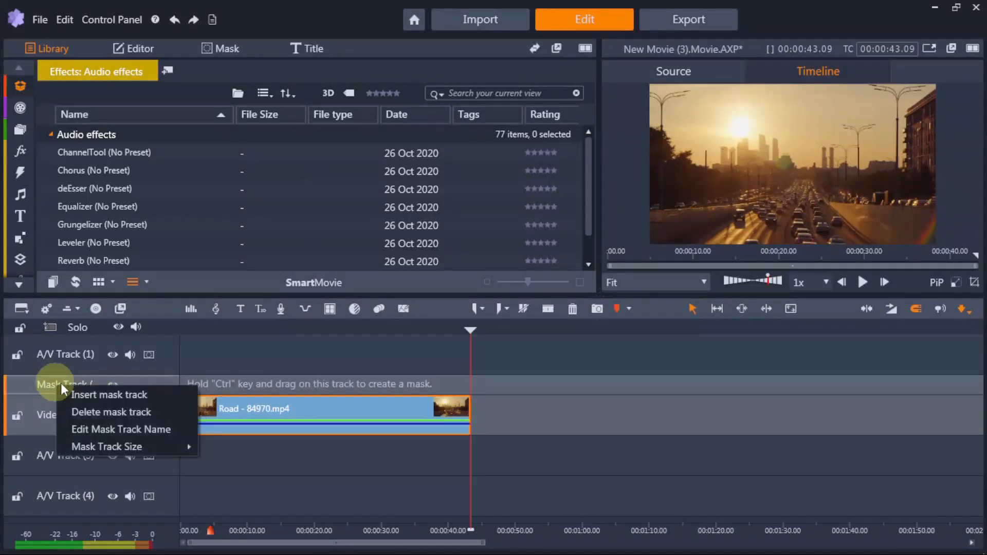
pyautogui.click(110, 412)
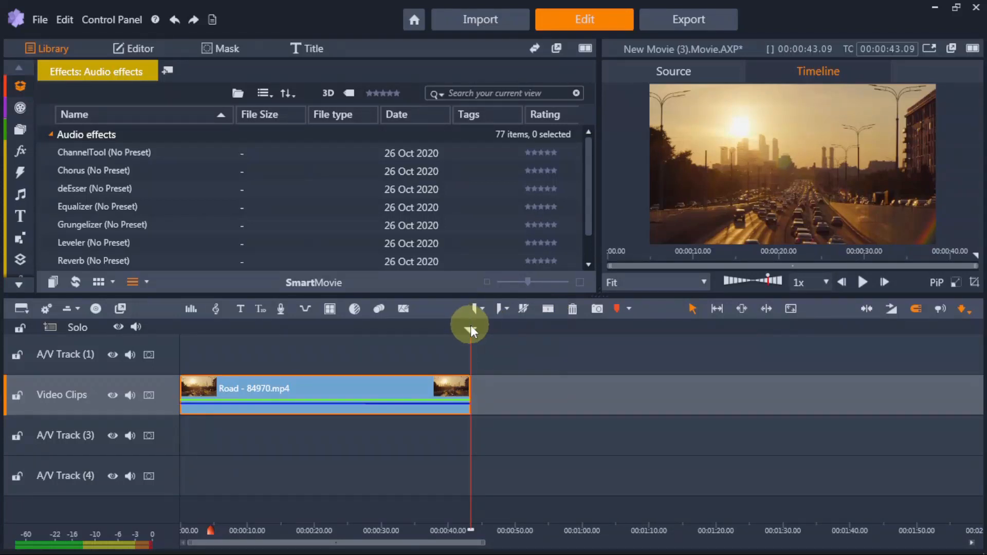
# Split the Road - 84970.mp4 clip at 00:00:23.19 and select its second part
pyautogui.moveTo(471, 329); pyautogui.dragTo(339, 329)
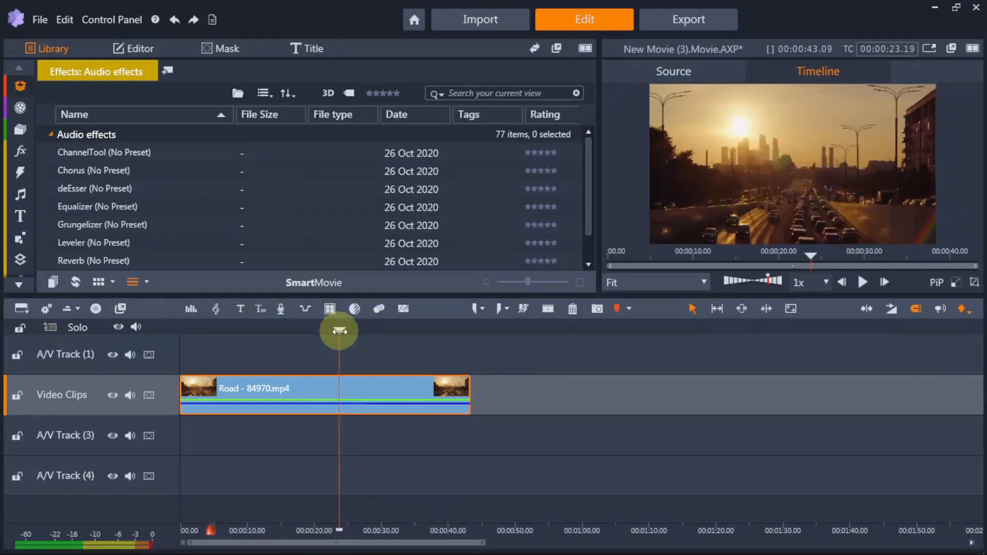
pyautogui.click(548, 309)
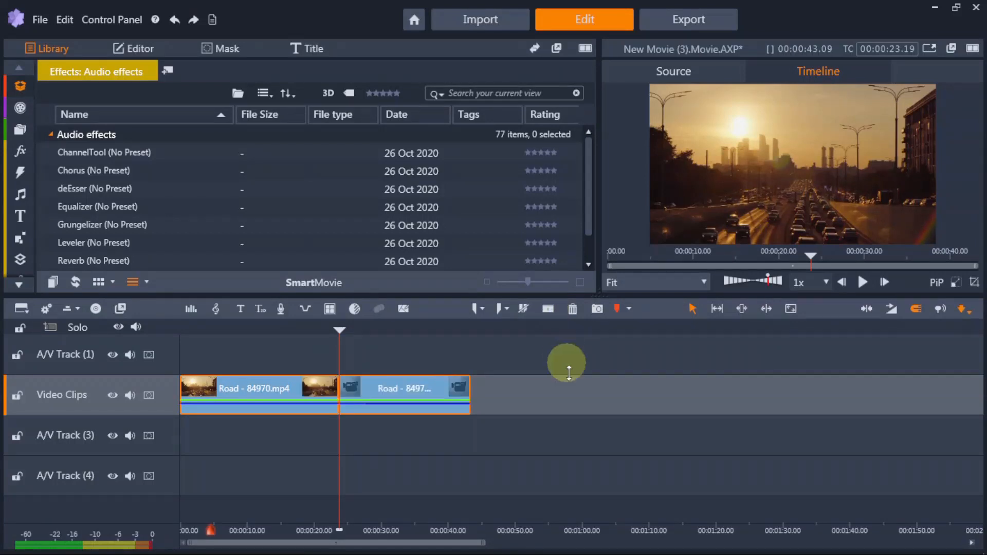
pyautogui.click(456, 331)
pyautogui.click(403, 392)
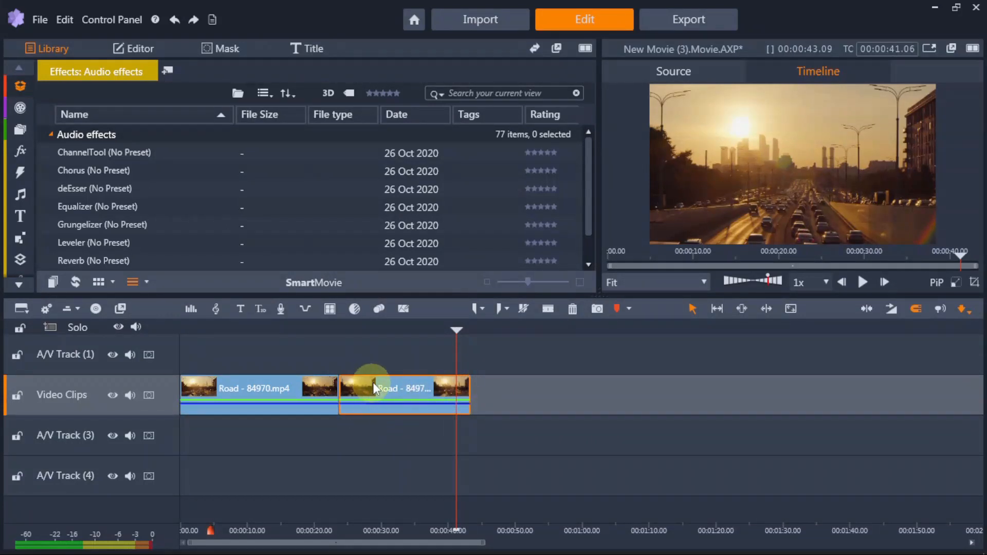
# Move the second clip part to start at about 00:00:48.06 and close the gap before it
pyautogui.moveTo(419, 388); pyautogui.dragTo(453, 394)
pyautogui.rightClick(452, 391)
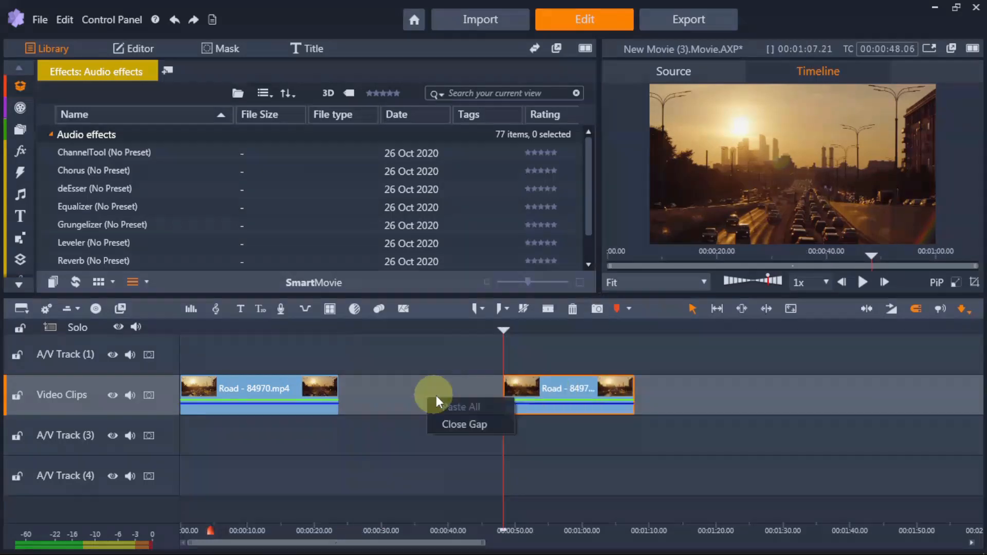
pyautogui.click(458, 426)
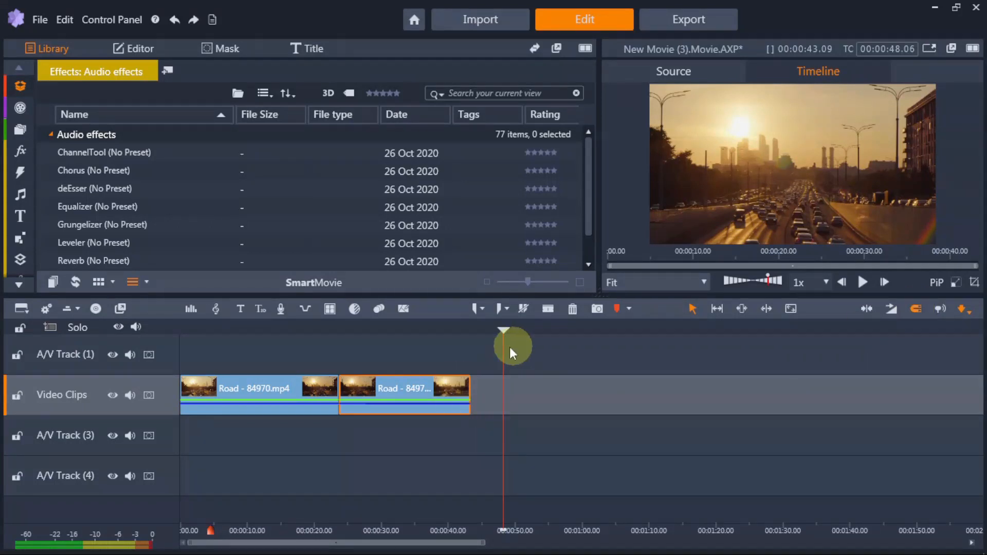
# Move the second clip part along the Video Clips track to start at about 00:00:53.24
pyautogui.moveTo(405, 389)
pyautogui.mouseDown()
pyautogui.moveTo(557, 392)
pyautogui.moveTo(415, 397)
pyautogui.moveTo(422, 387)
pyautogui.mouseUp()
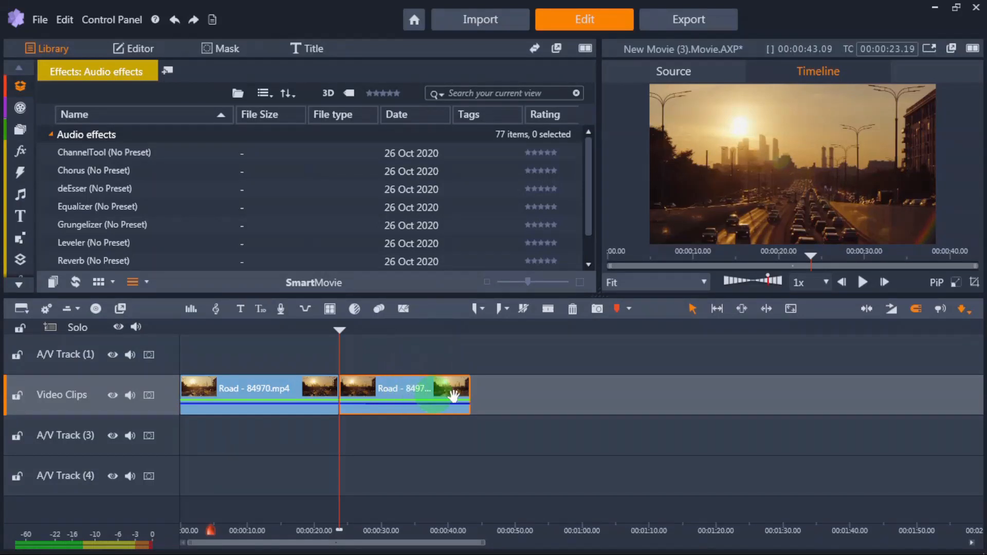
pyautogui.moveTo(452, 393); pyautogui.dragTo(605, 383)
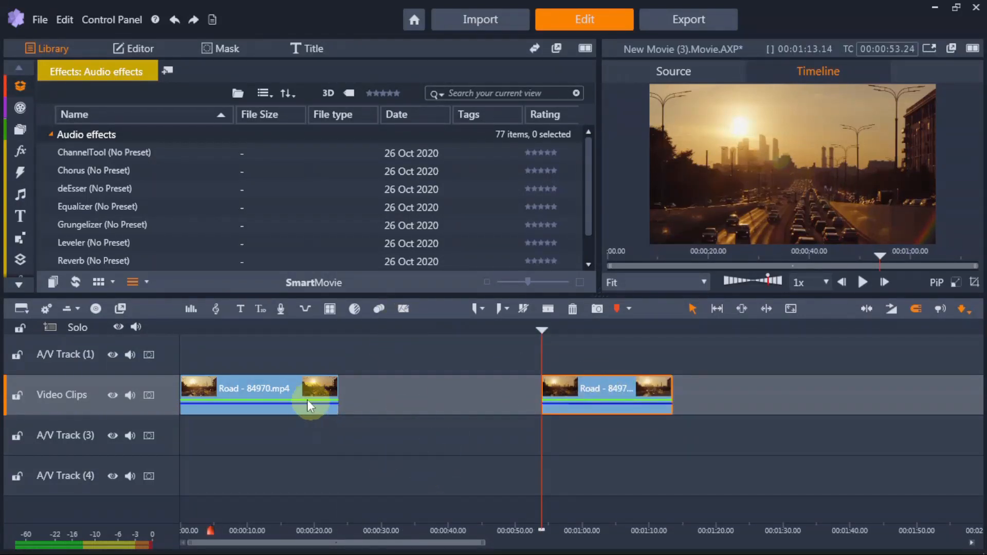
# Extend the end of the first clip part by 672 frames into the gap using trim mode
pyautogui.click(362, 390)
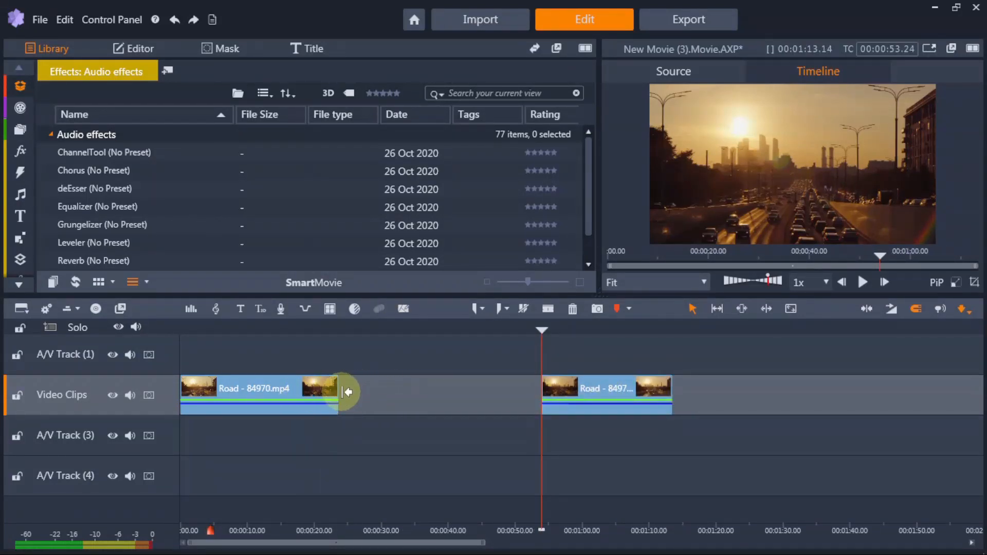
pyautogui.click(342, 394)
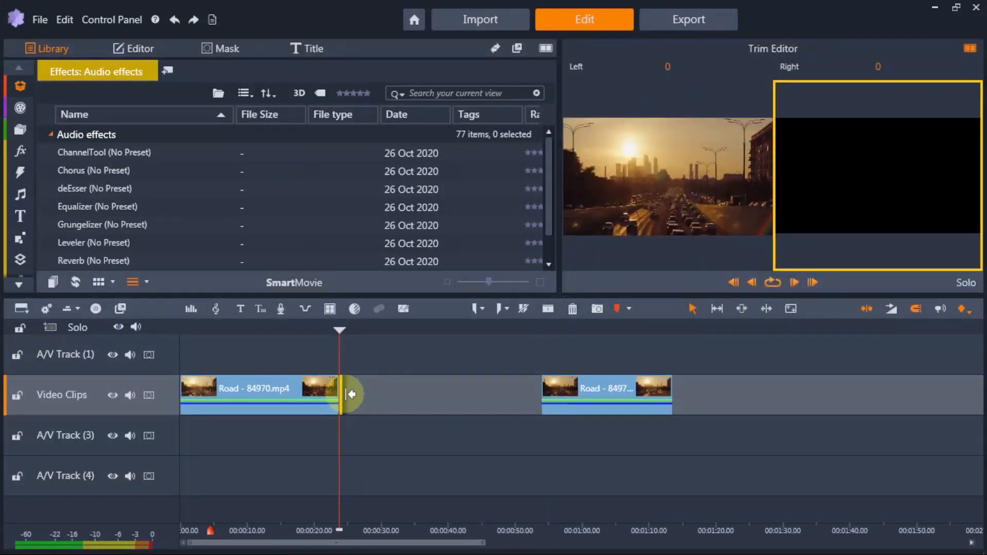
pyautogui.moveTo(345, 393); pyautogui.dragTo(529, 399)
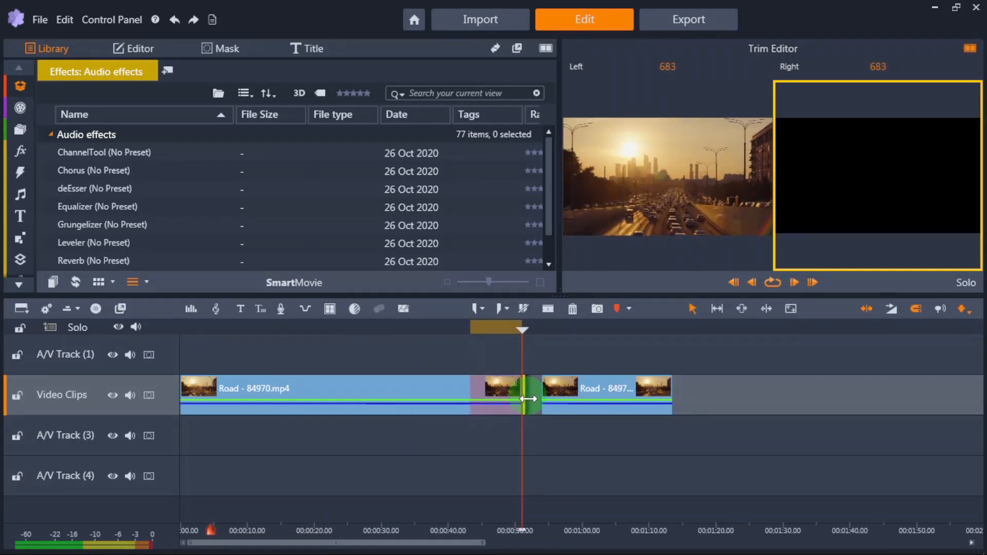
pyautogui.click(528, 395)
pyautogui.moveTo(533, 396)
pyautogui.mouseDown()
pyautogui.moveTo(357, 399)
pyautogui.moveTo(518, 398)
pyautogui.mouseUp()
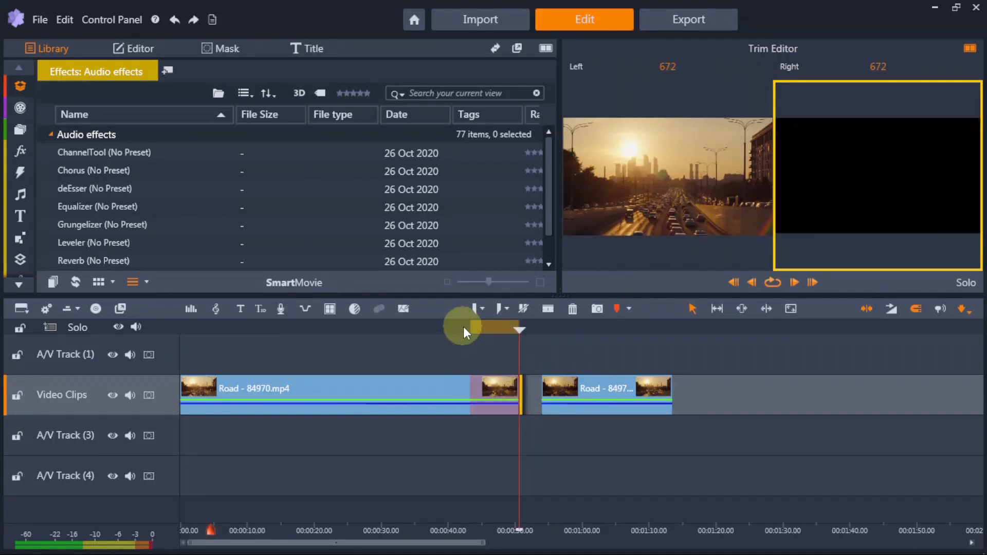
# Scrub through the overtrimmed end of the first clip, leave trim mode, and play that section back
pyautogui.moveTo(521, 332); pyautogui.dragTo(469, 329)
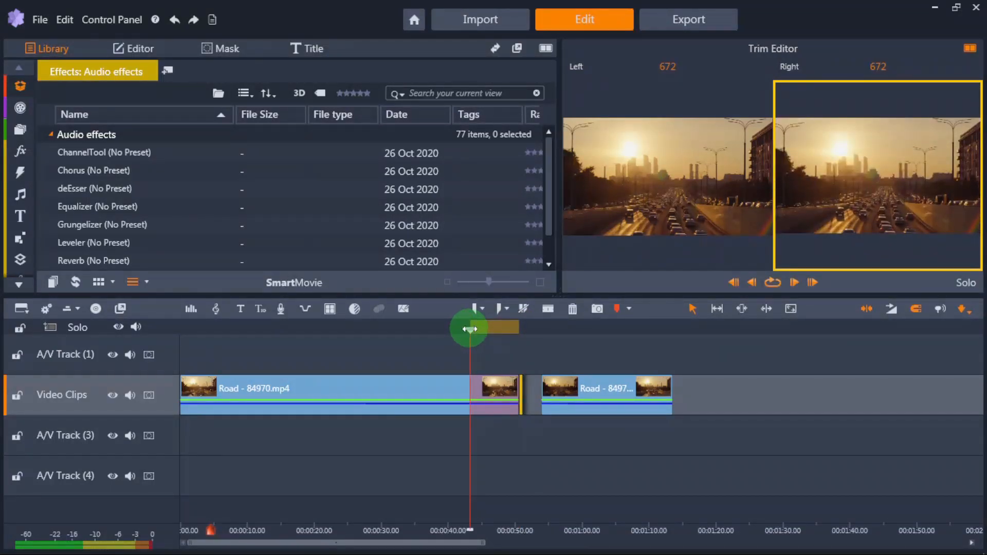
pyautogui.moveTo(470, 329); pyautogui.dragTo(476, 327)
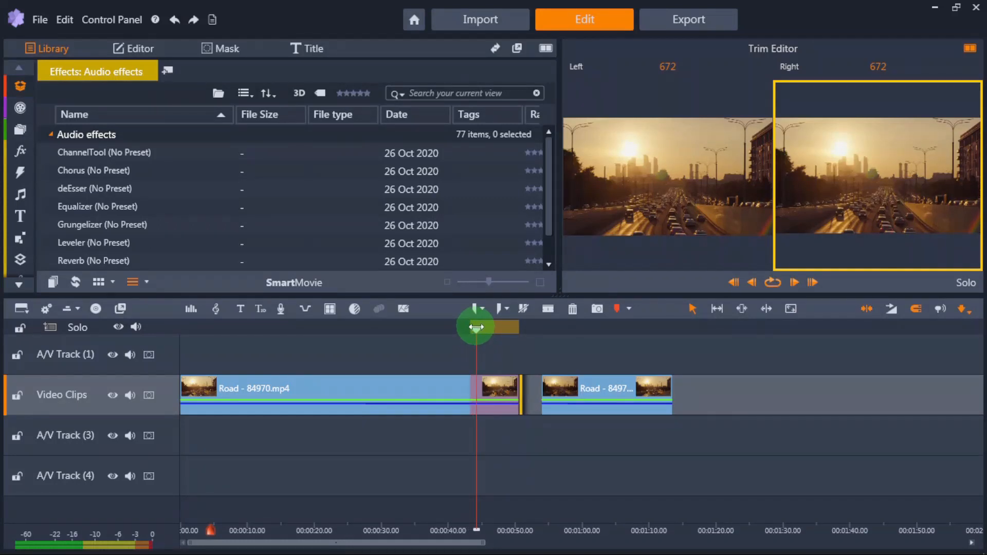
pyautogui.moveTo(476, 327)
pyautogui.mouseDown()
pyautogui.moveTo(467, 326)
pyautogui.moveTo(489, 329)
pyautogui.mouseUp()
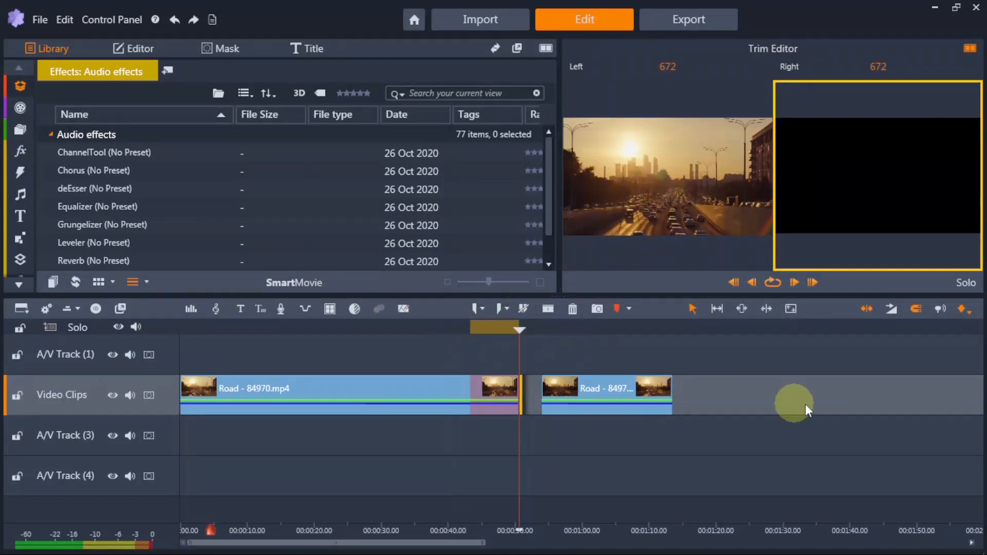
pyautogui.click(782, 399)
pyautogui.moveTo(520, 331); pyautogui.dragTo(447, 331)
pyautogui.click(862, 283)
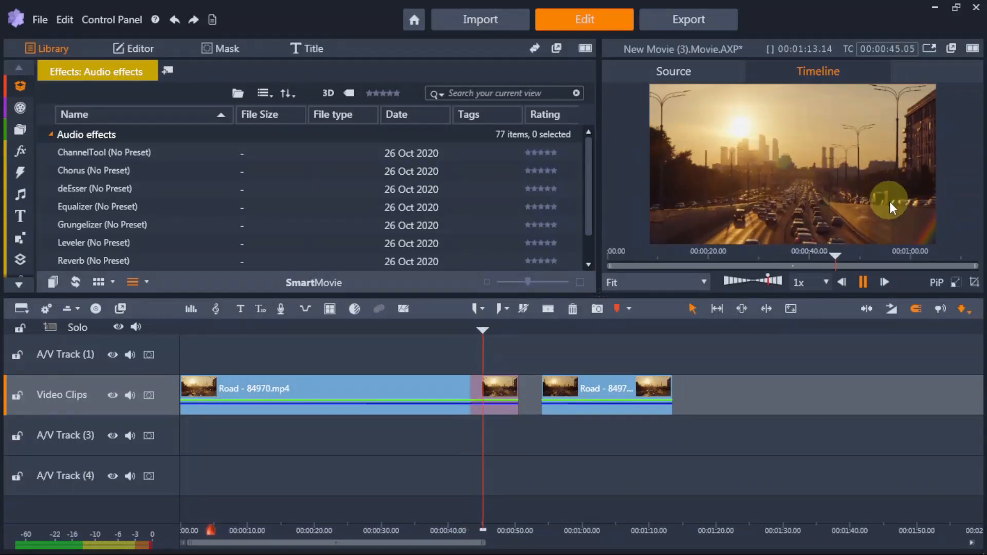
pyautogui.click(863, 282)
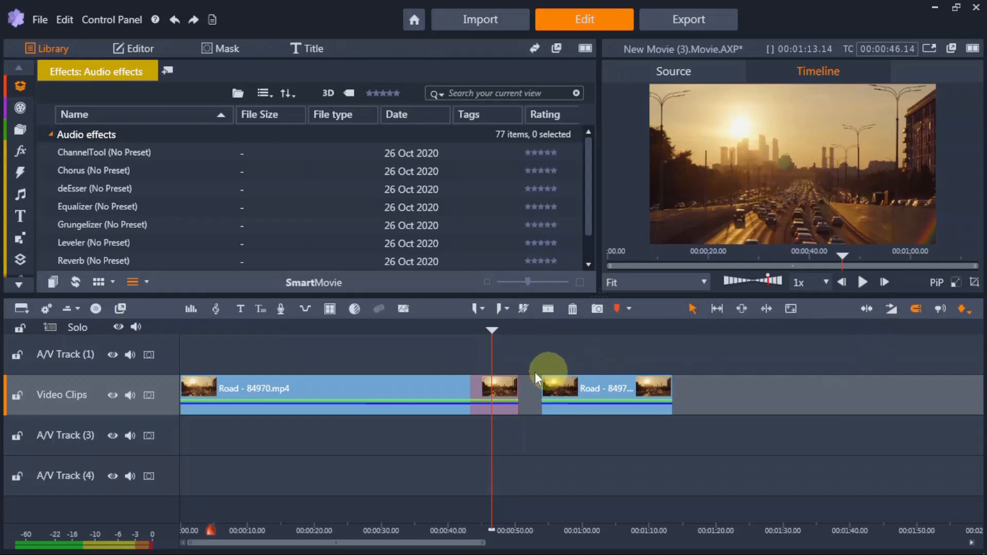
# Trim the first clip part's end back to an extension of 73 frames and leave trim mode
pyautogui.click(527, 392)
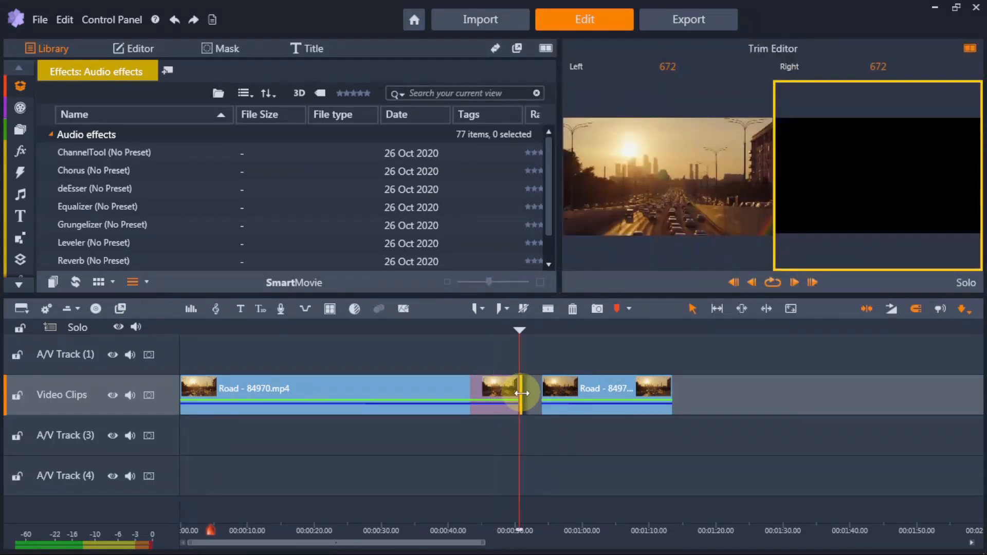
pyautogui.moveTo(529, 393); pyautogui.dragTo(360, 394)
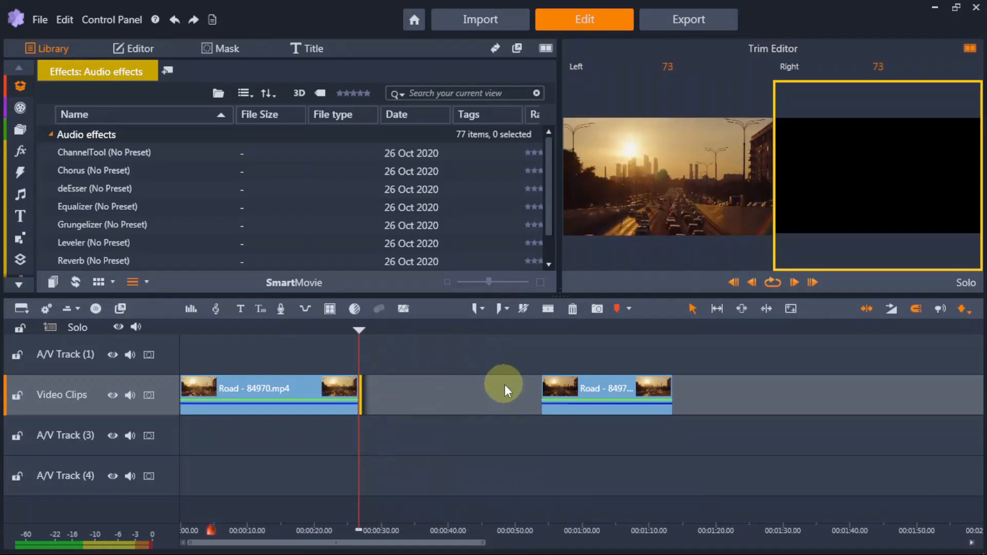
pyautogui.click(460, 401)
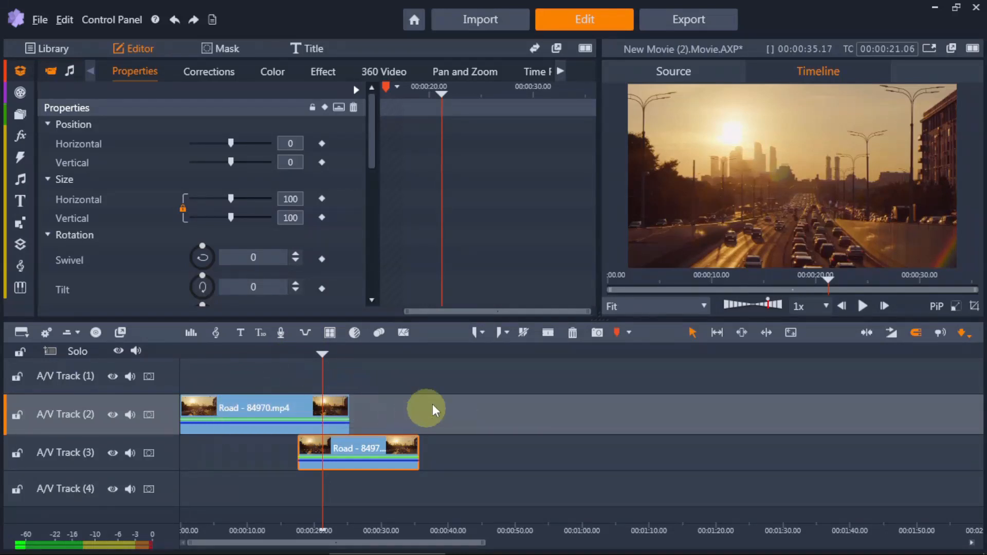
# Split the Road - 84970.mp4 clip on A/V Track (2) at 00:00:21.06
pyautogui.click(295, 408)
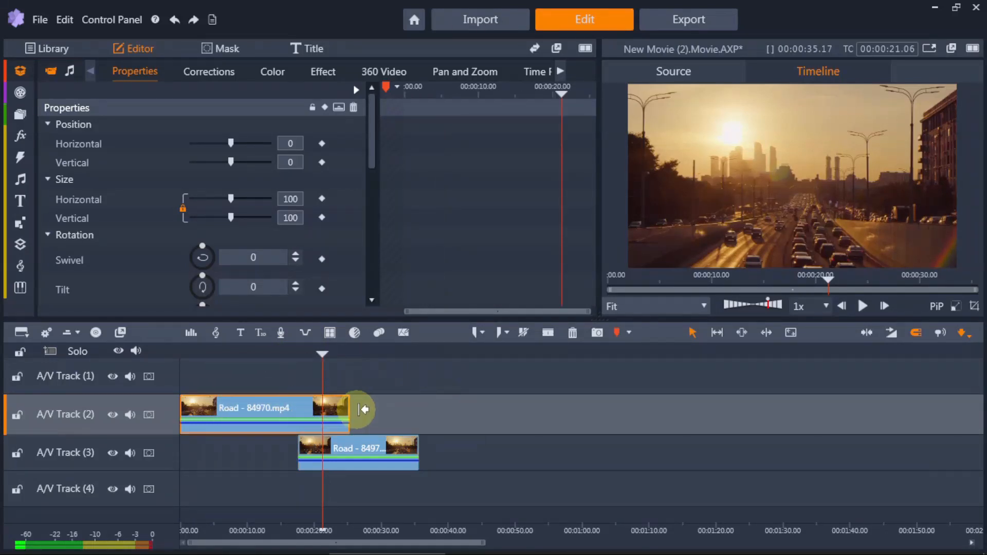
pyautogui.click(548, 333)
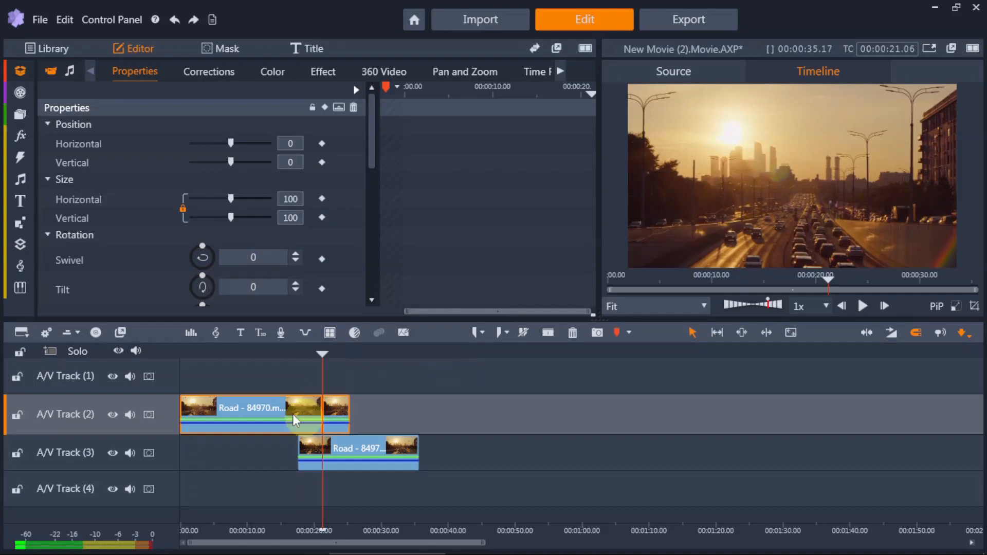
# Deselect all clips and split the clips on A/V Track (2) and A/V Track (3) together at 00:00:23.02
pyautogui.moveTo(323, 354); pyautogui.dragTo(444, 355)
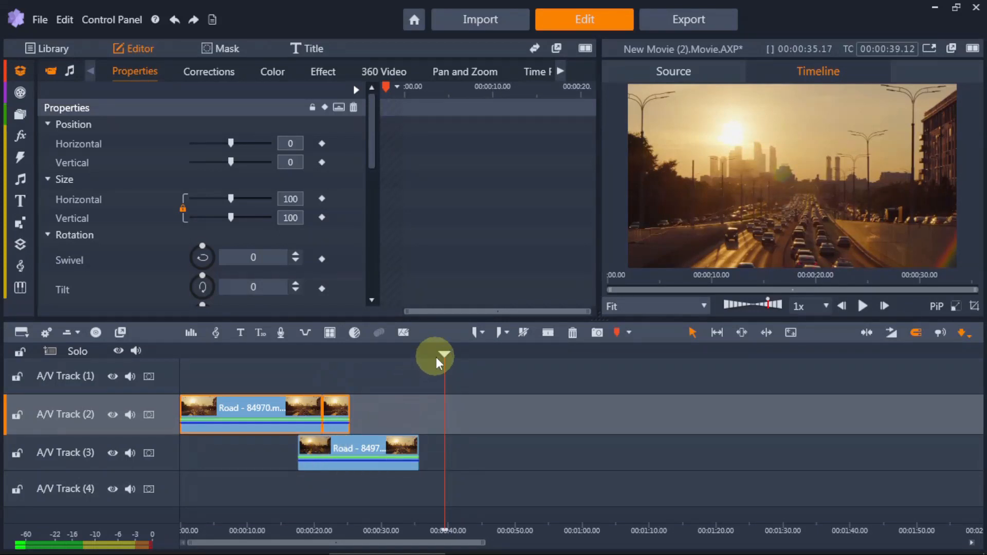
pyautogui.moveTo(445, 354); pyautogui.dragTo(323, 353)
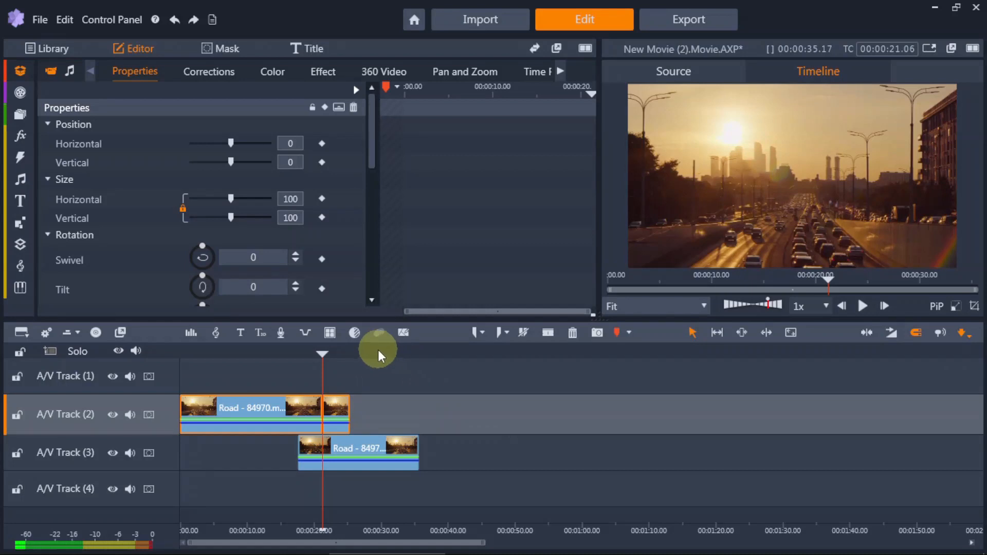
pyautogui.click(392, 416)
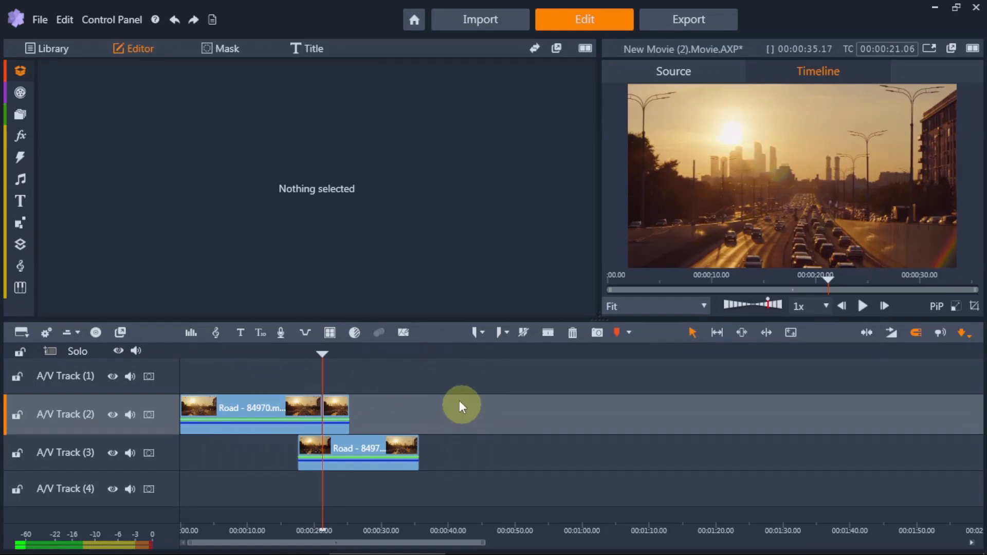
pyautogui.moveTo(323, 351)
pyautogui.mouseDown()
pyautogui.moveTo(293, 350)
pyautogui.moveTo(335, 352)
pyautogui.mouseUp()
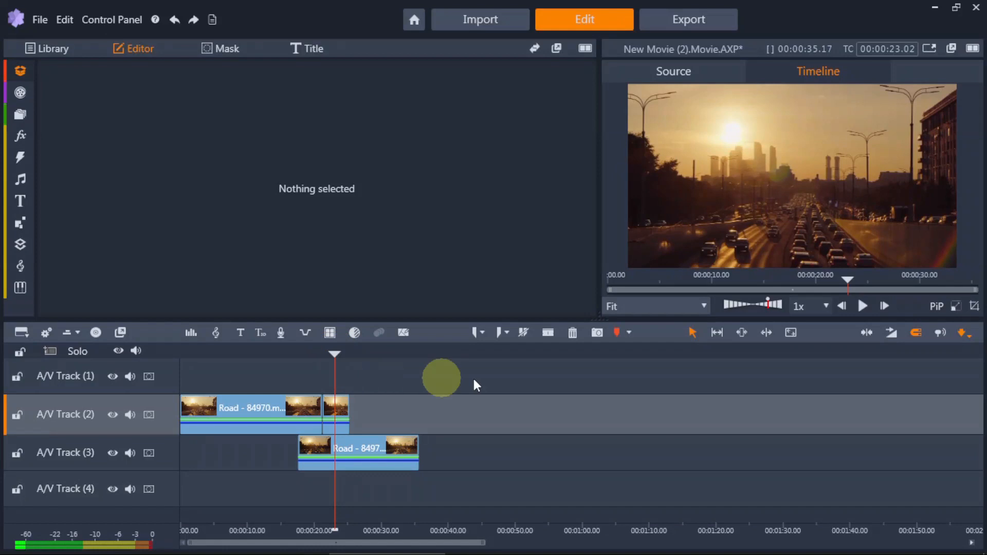
pyautogui.click(548, 335)
pyautogui.moveTo(332, 353); pyautogui.dragTo(481, 355)
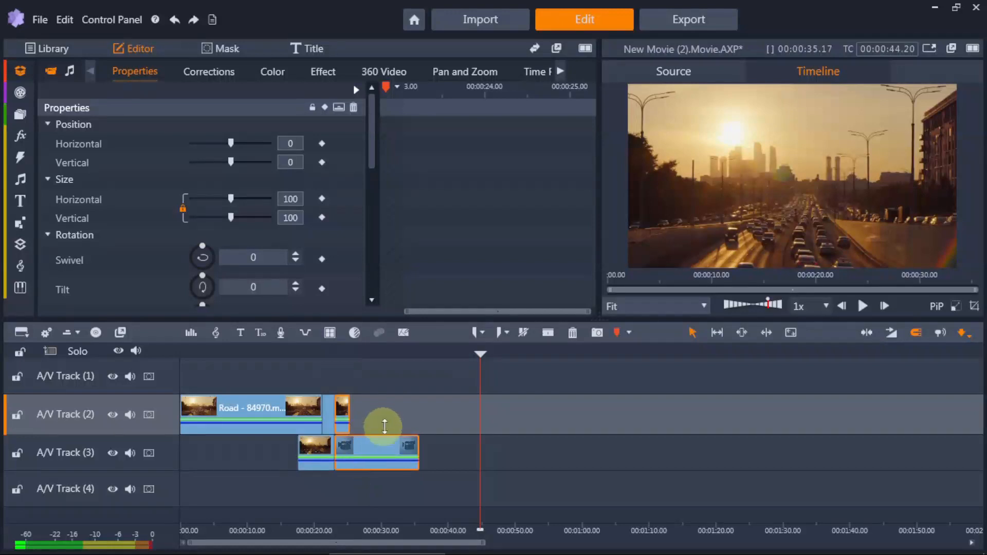
# Select both clip parts on A/V Track (3), and lock that track against editing
pyautogui.click(452, 446)
pyautogui.moveTo(480, 355); pyautogui.dragTo(335, 369)
pyautogui.moveTo(260, 448); pyautogui.dragTo(495, 442)
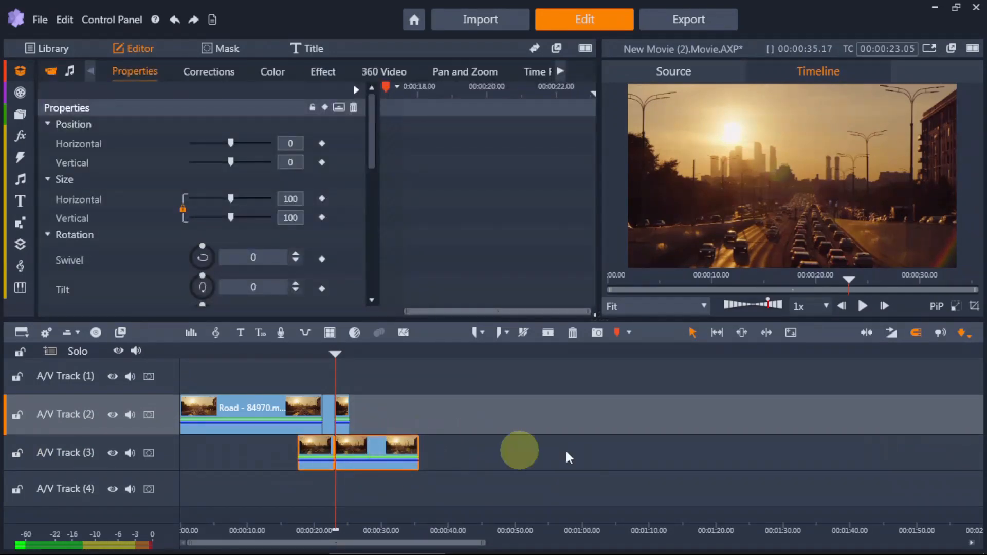
pyautogui.click(18, 454)
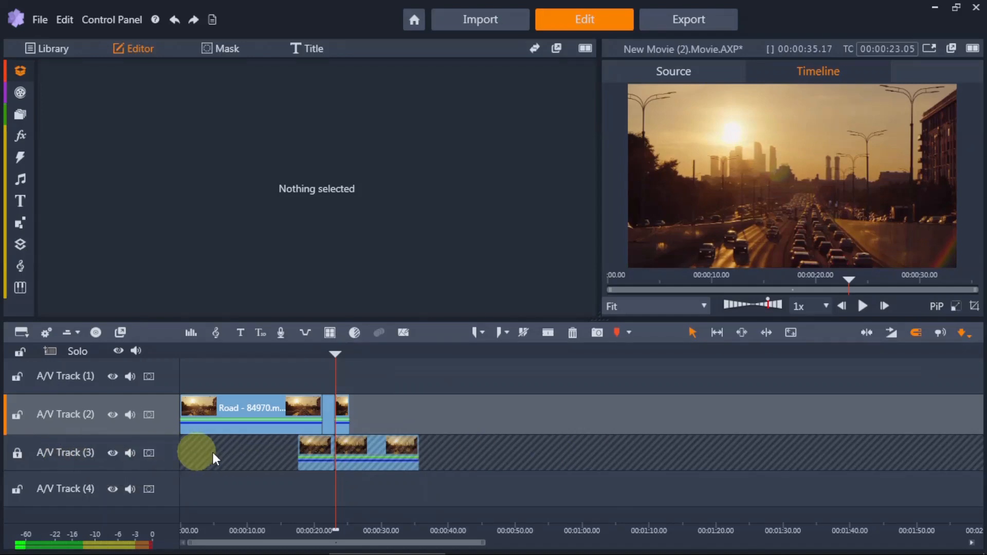
pyautogui.moveTo(341, 363); pyautogui.dragTo(377, 370)
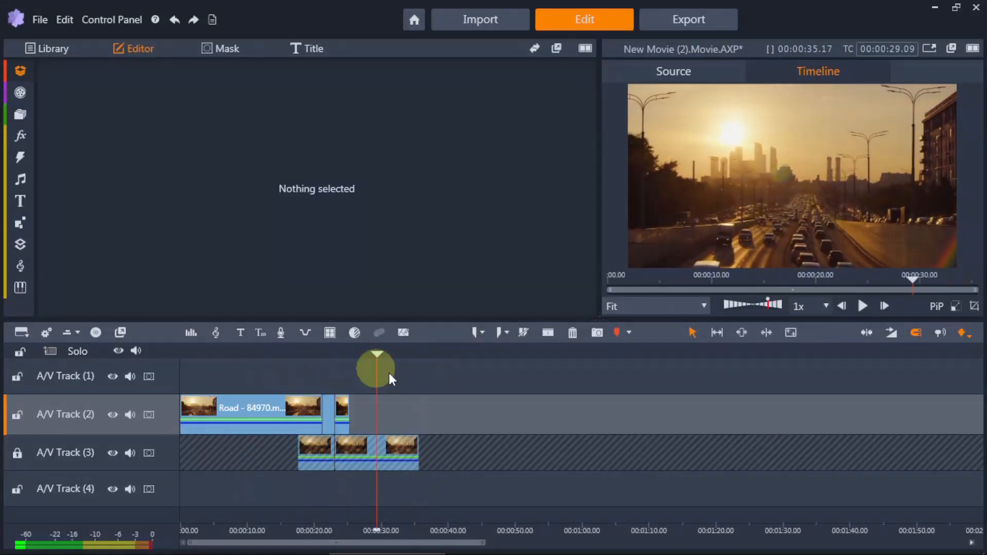
pyautogui.moveTo(377, 352); pyautogui.dragTo(330, 354)
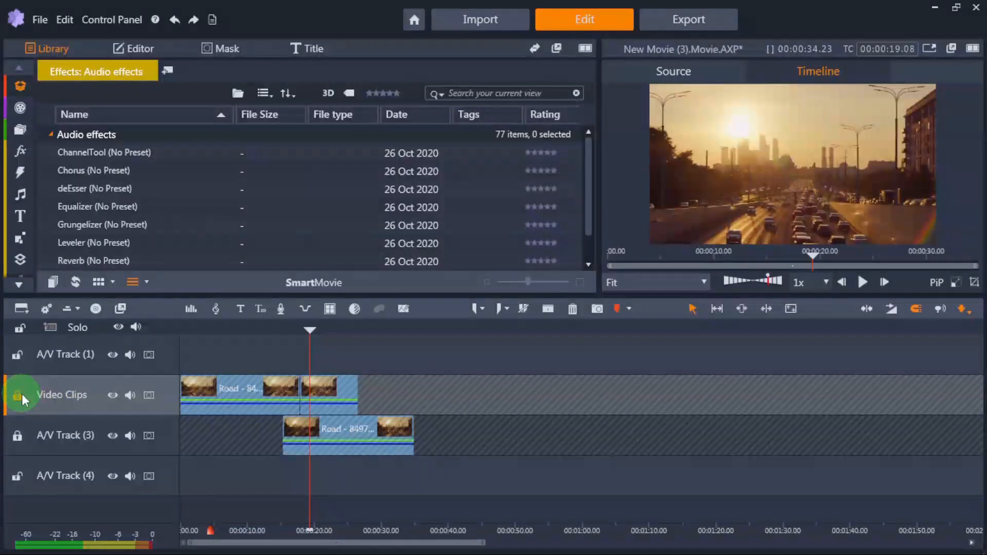
# Unlock the Video Clips track and A/V Track (3), and move the playhead to 00:00:12.10
pyautogui.click(20, 394)
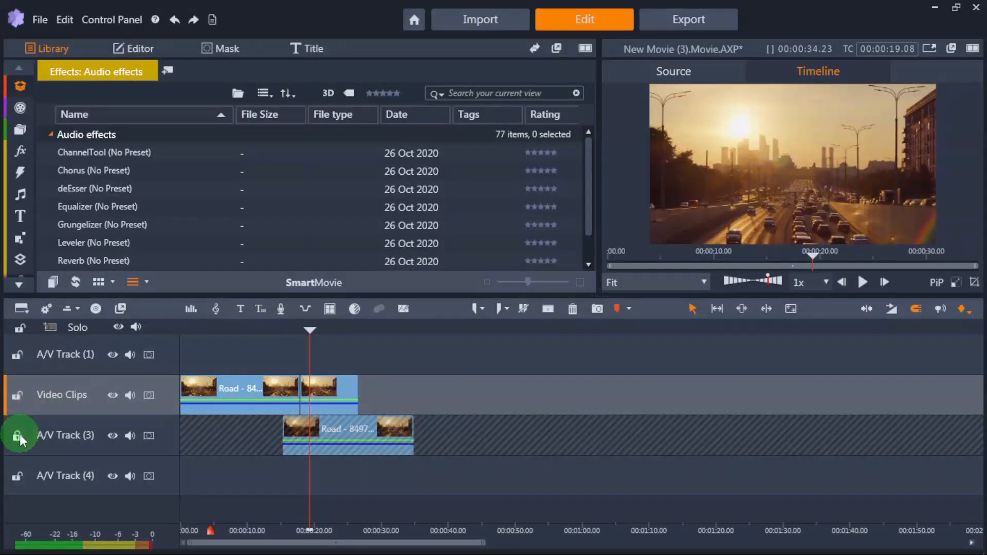
pyautogui.click(19, 435)
pyautogui.moveTo(318, 335)
pyautogui.mouseDown()
pyautogui.moveTo(196, 326)
pyautogui.moveTo(264, 326)
pyautogui.mouseUp()
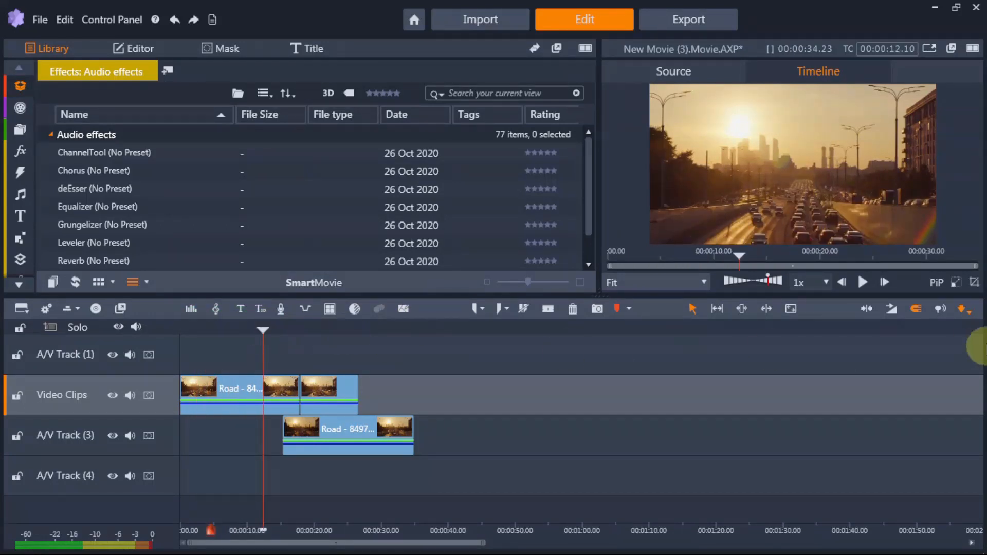
# Turn on audio scrubbing and scrub back and forth through the clips on the timeline
pyautogui.click(939, 308)
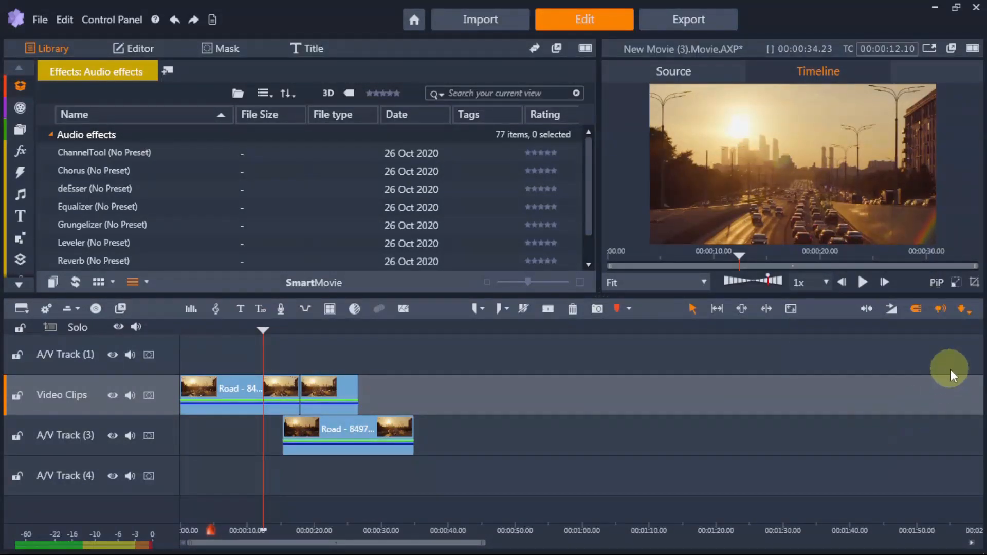
pyautogui.moveTo(264, 329); pyautogui.dragTo(238, 333)
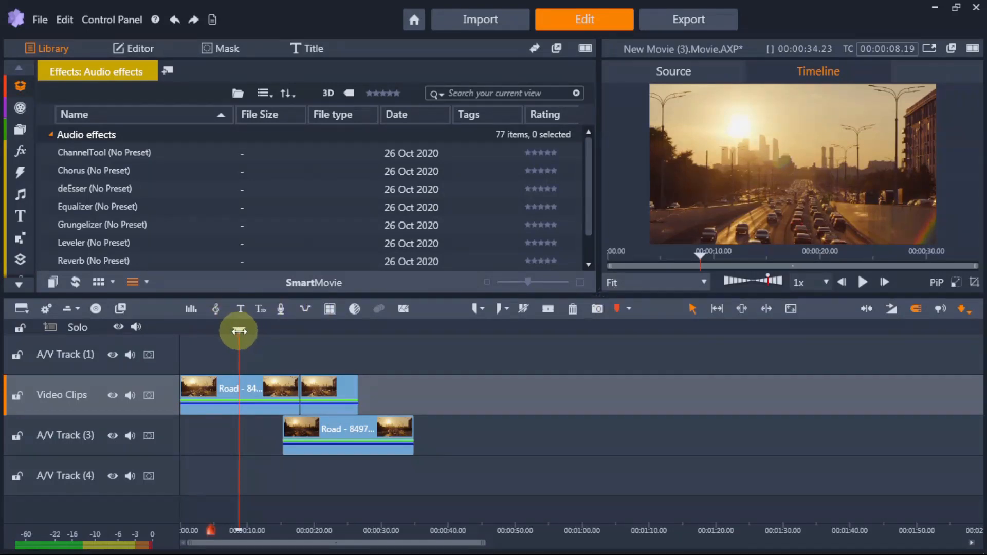
pyautogui.moveTo(239, 329); pyautogui.dragTo(322, 332)
# Go to the marker at 00:00:04.13, delete all markers through the Marker Panel, and close the panel
pyautogui.click(210, 532)
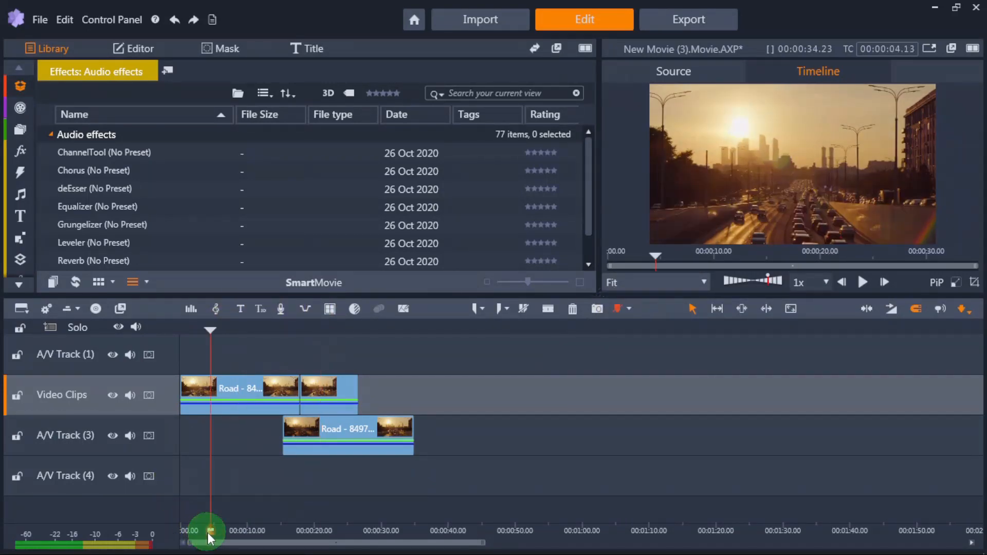
pyautogui.click(630, 308)
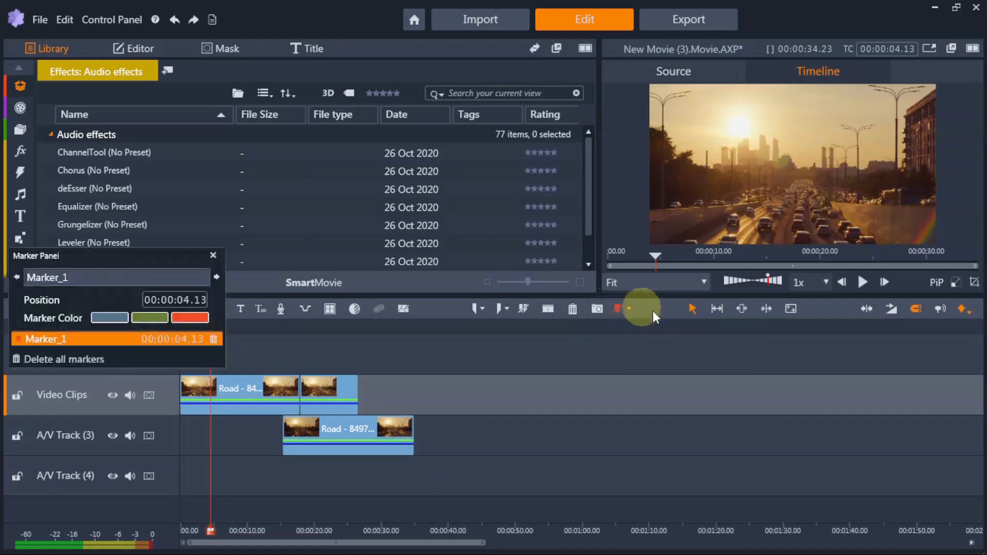
pyautogui.click(32, 359)
pyautogui.click(212, 269)
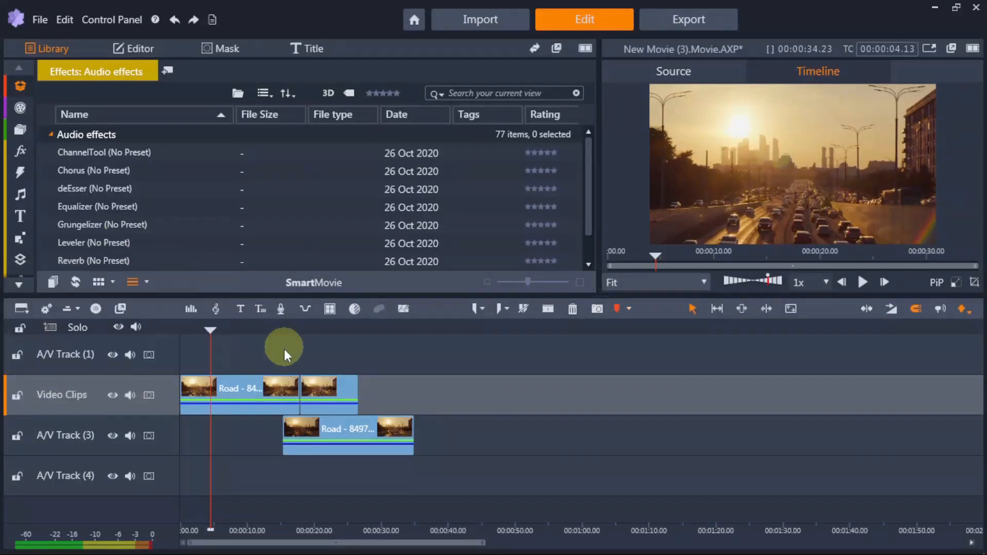
# Add a timeline marker at 00:00:11.03, and scrub the playhead forward to 00:00:23.16
pyautogui.moveTo(213, 329); pyautogui.dragTo(255, 331)
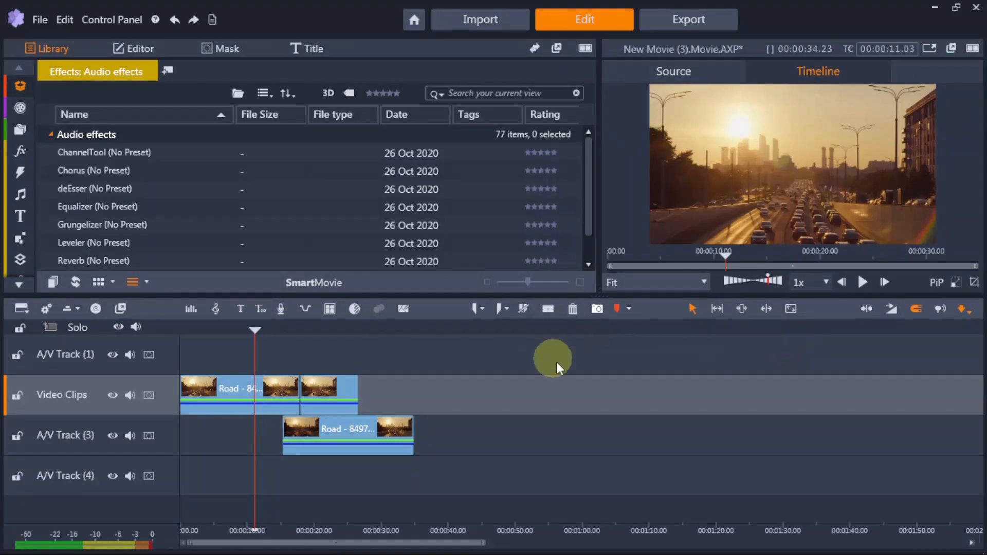
pyautogui.click(615, 307)
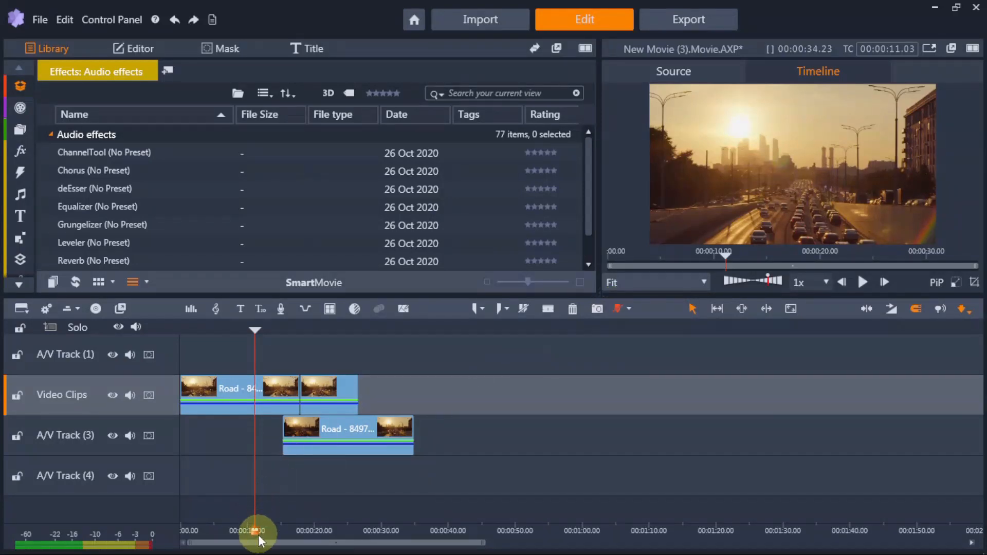
pyautogui.moveTo(250, 332); pyautogui.dragTo(320, 332)
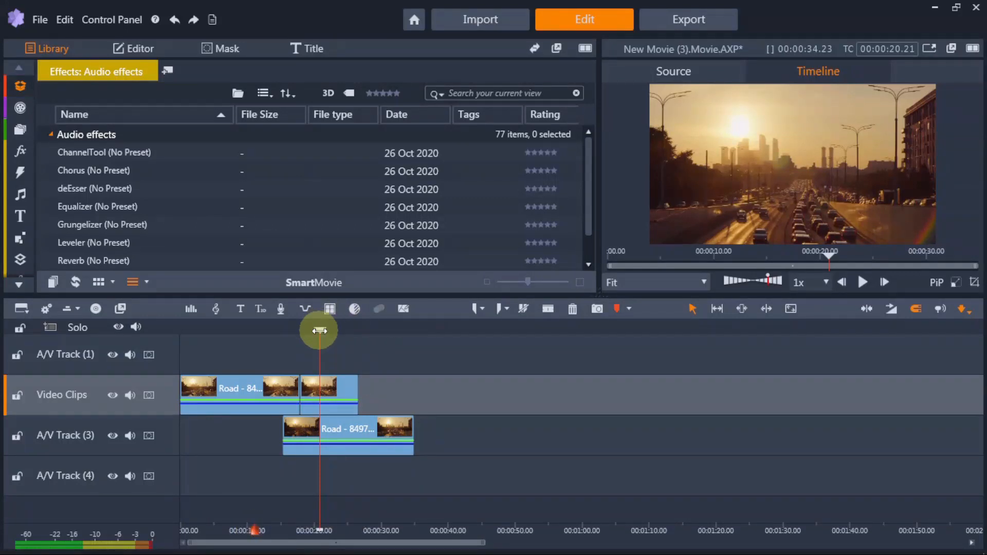
pyautogui.moveTo(320, 329); pyautogui.dragTo(338, 316)
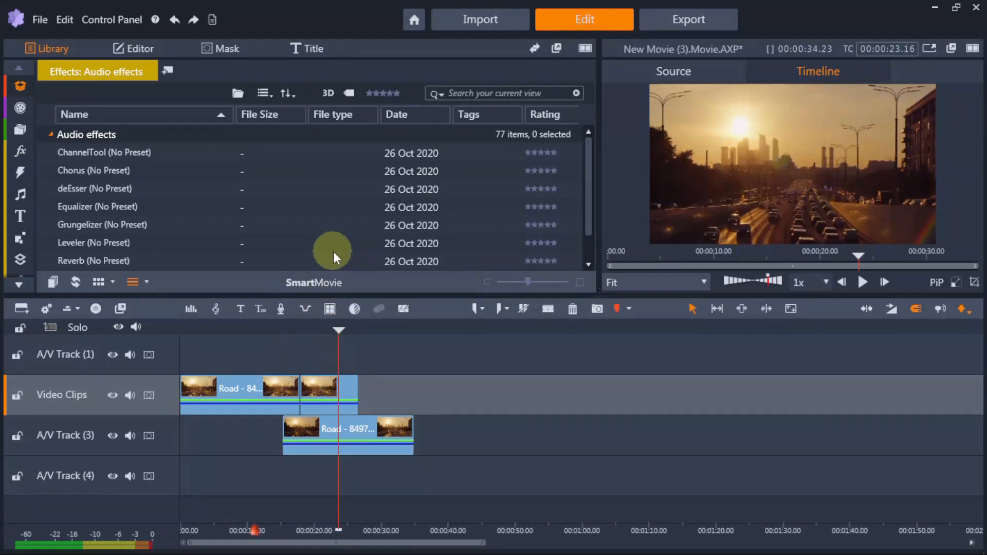
# Step forward frame by frame from the start of the movie, and jump the playhead between the movie's end and start
pyautogui.press('Home')
pyautogui.press('Right')
pyautogui.press('Right')
pyautogui.press('Right')
pyautogui.press('Right')
pyautogui.press('Right')
pyautogui.press('Right')
pyautogui.press('Right')
pyautogui.press('Right')
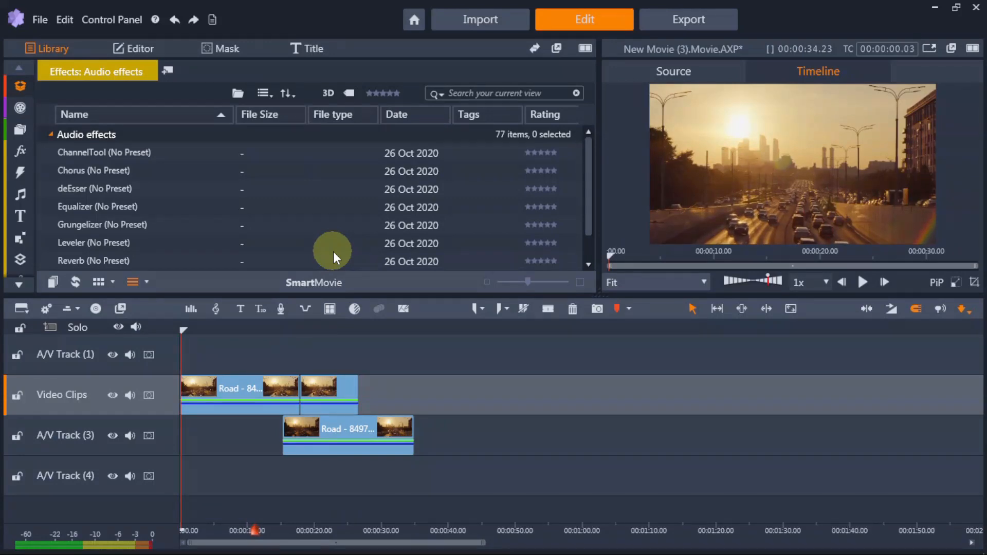
pyautogui.press('End')
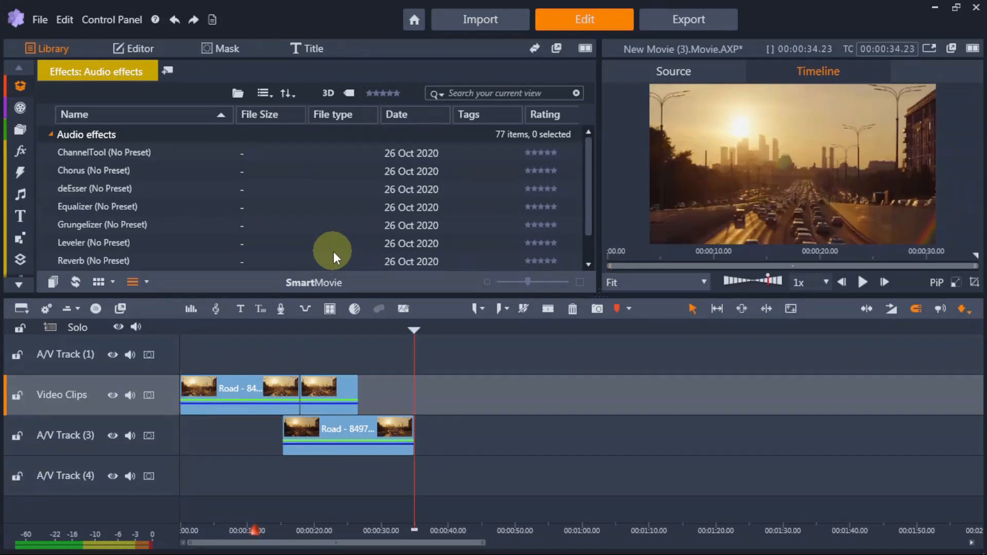
pyautogui.press('Home')
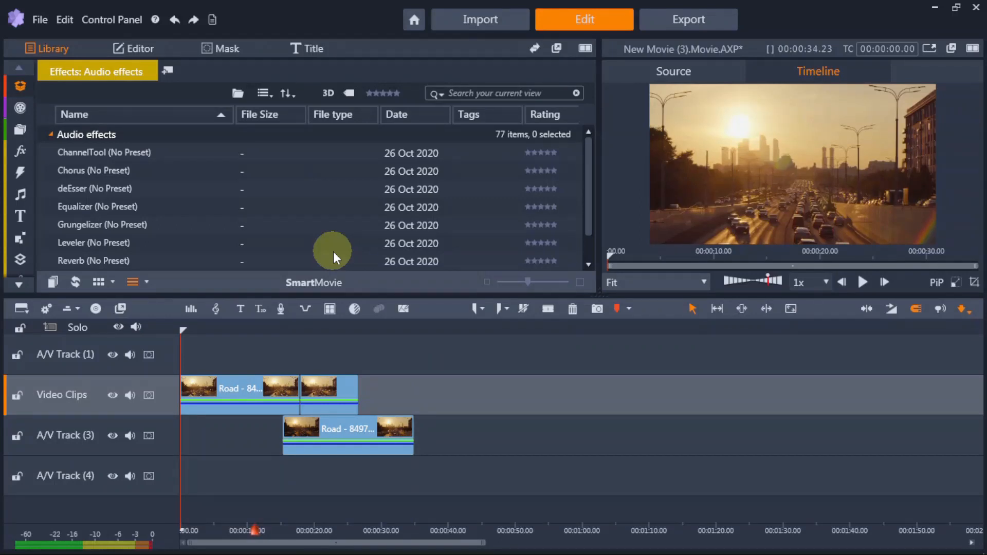
pyautogui.press('End')
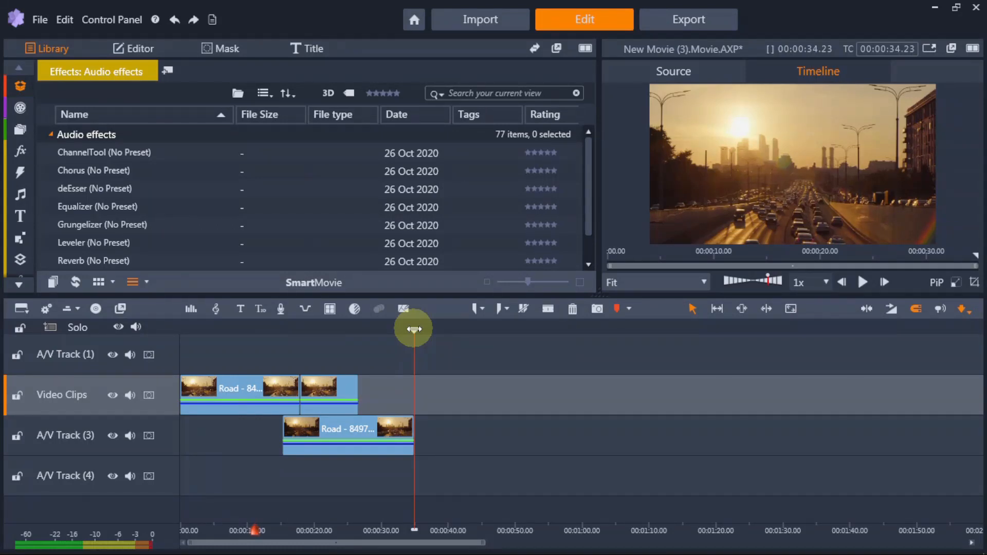
# Jump the playhead backward from one clip edge to the previous until it reaches the start of the movie
pyautogui.hotkey('ctrl', 'Left')
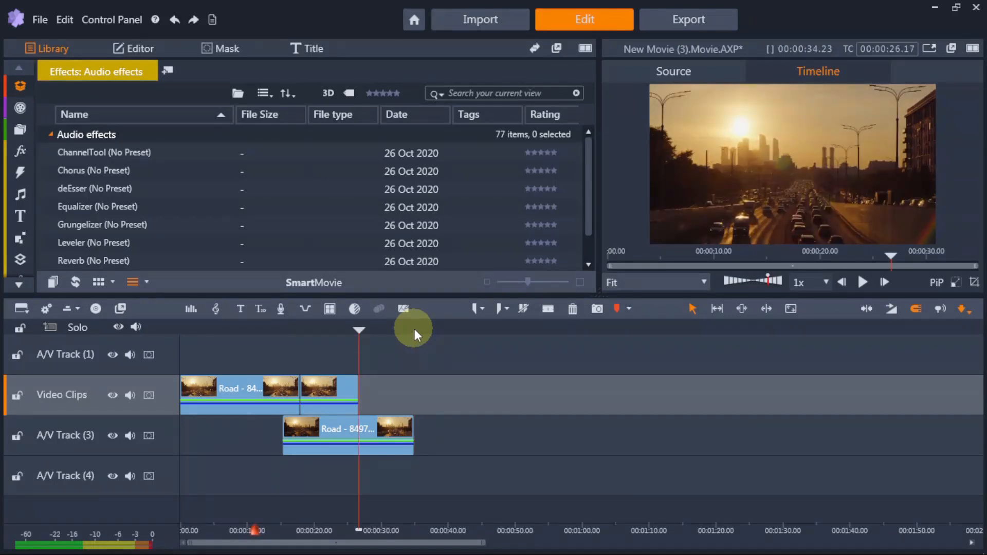
pyautogui.hotkey('ctrl', 'Left')
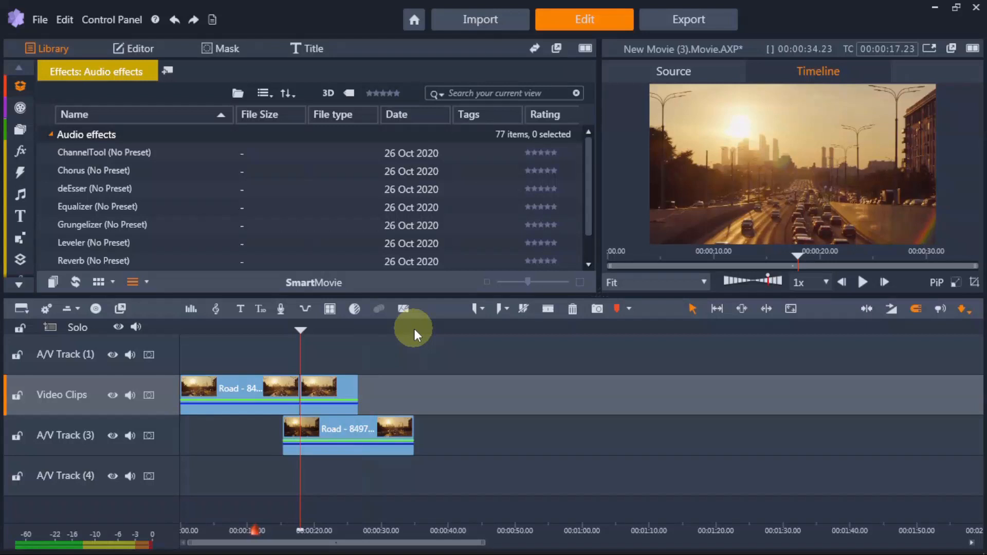
pyautogui.press('pageup')
pyautogui.press('pageup')
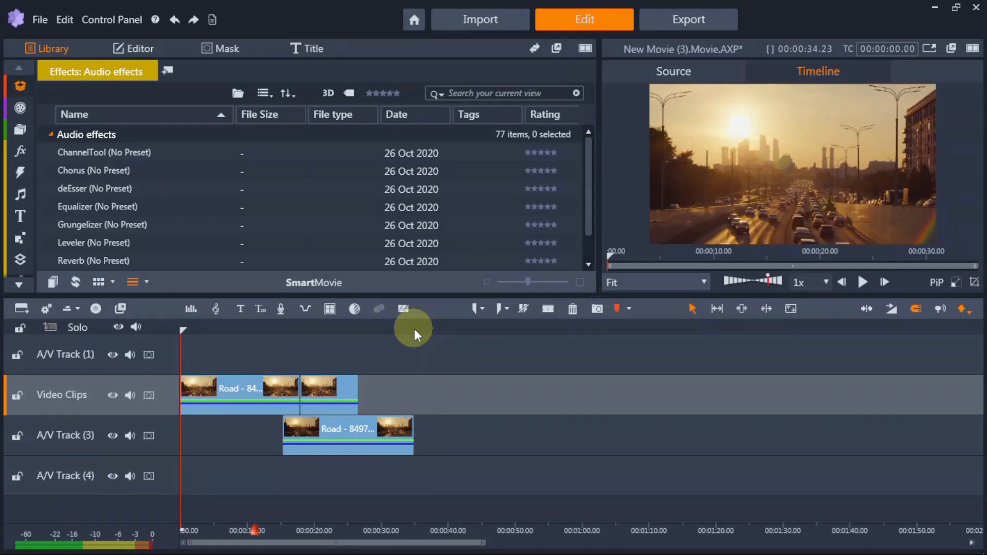
# Show the audio mixer and move the A/V Track (3) clip onto the Video Clips track, starting at about 00:01:07.11
pyautogui.click(189, 308)
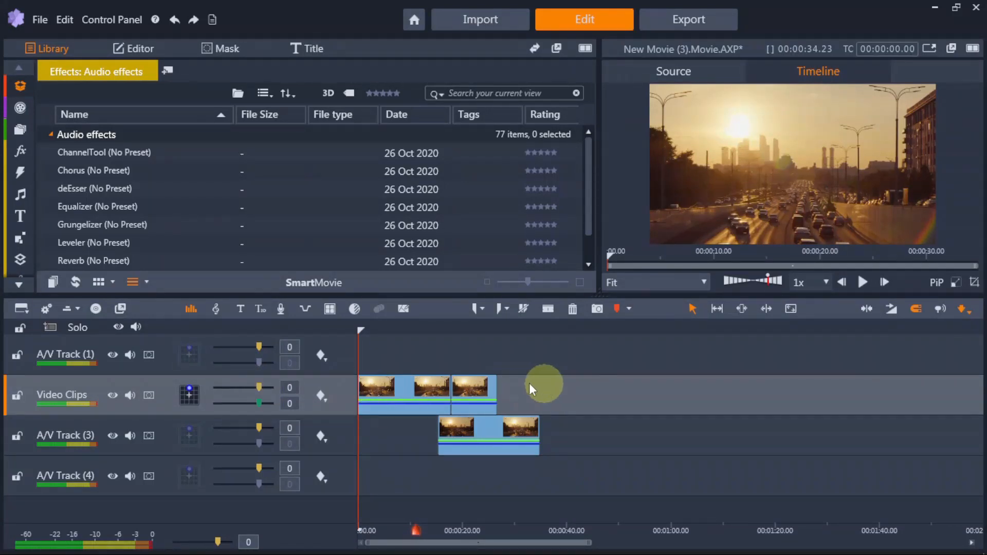
pyautogui.moveTo(543, 412); pyautogui.dragTo(787, 386)
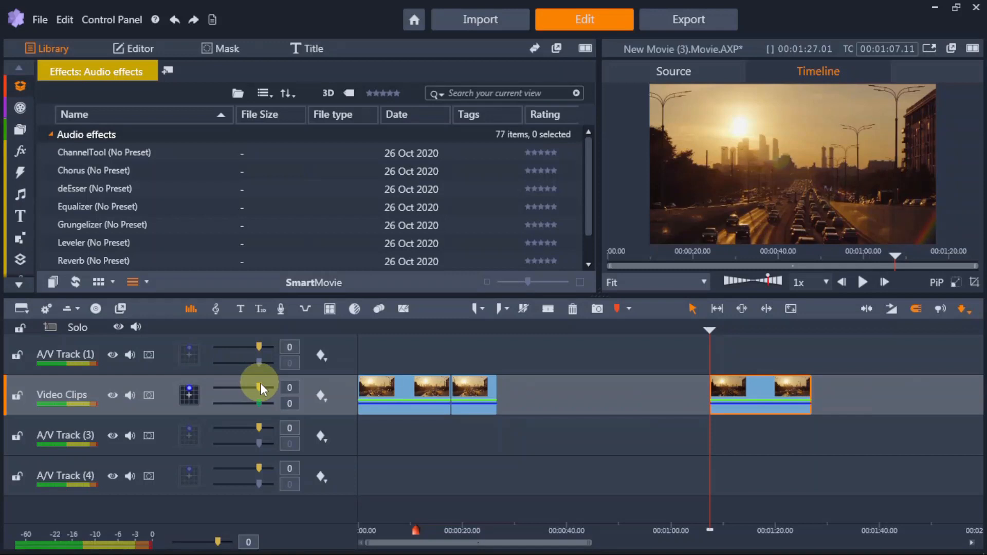
# Set the Video Clips track volume to -12, and set the first clip's own volume to -23
pyautogui.moveTo(260, 384)
pyautogui.mouseDown()
pyautogui.moveTo(226, 390)
pyautogui.moveTo(303, 388)
pyautogui.moveTo(245, 387)
pyautogui.mouseUp()
pyautogui.click(662, 402)
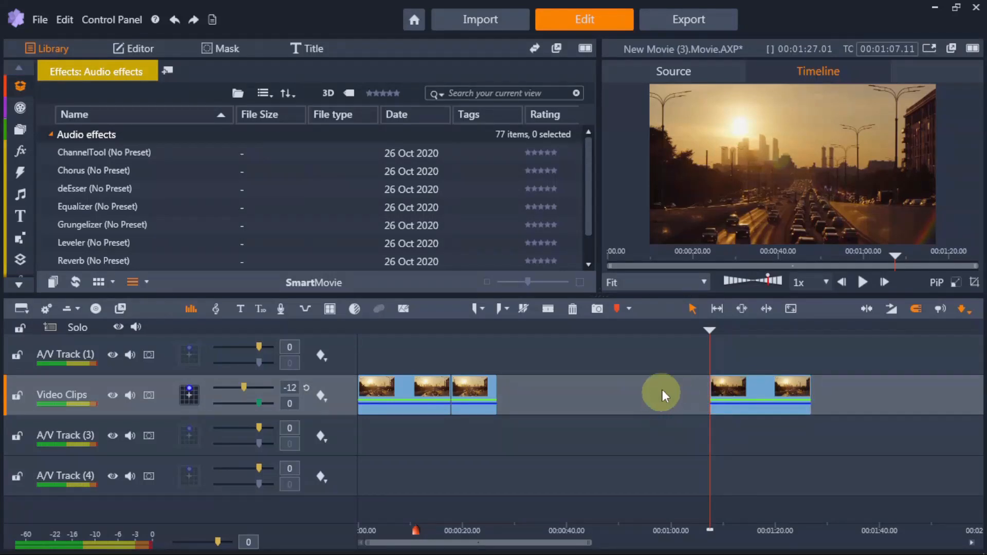
pyautogui.press('Home')
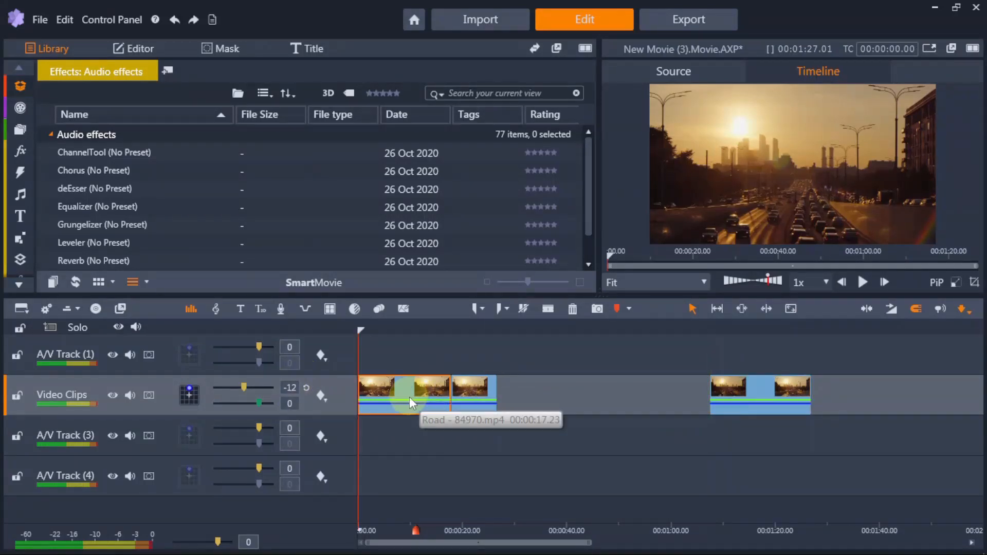
pyautogui.click(419, 396)
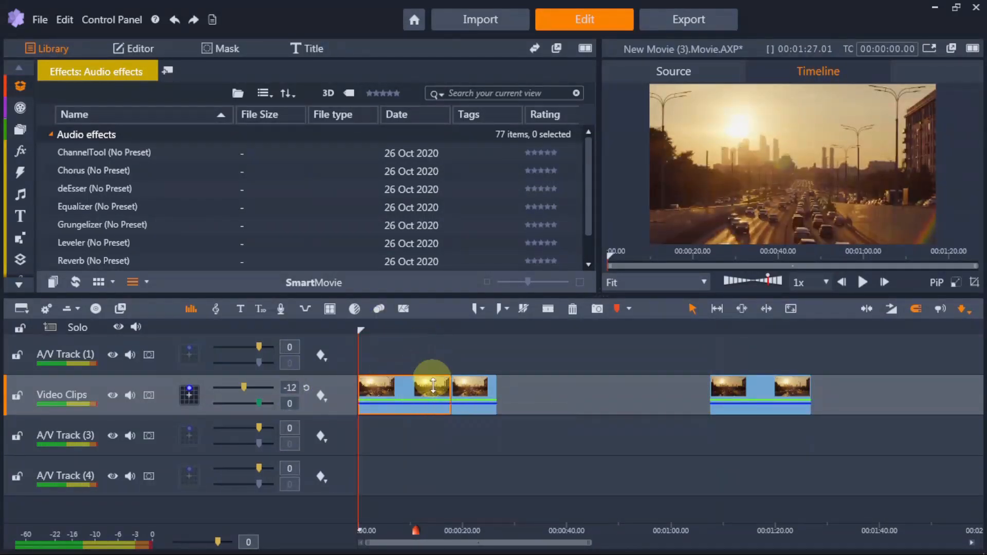
pyautogui.moveTo(258, 404); pyautogui.dragTo(230, 403)
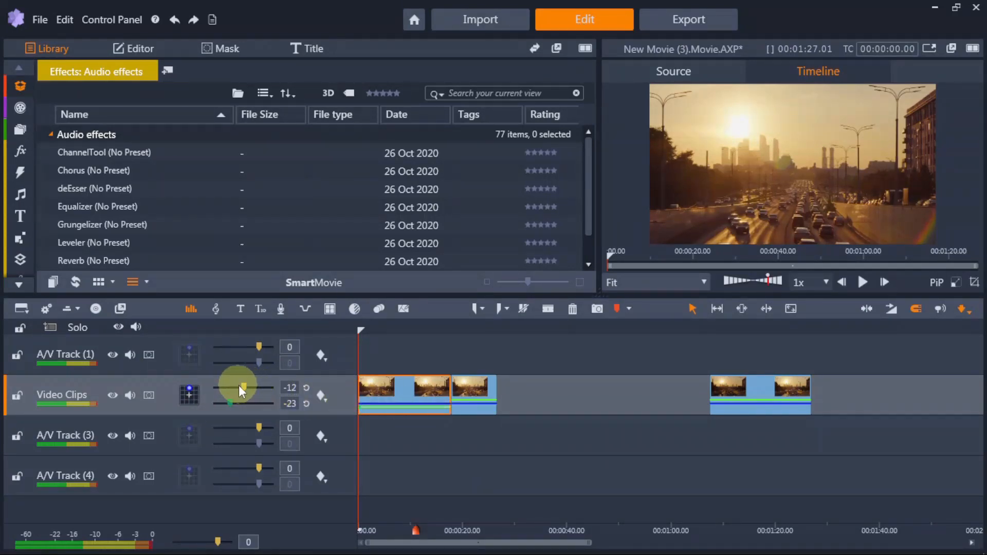
# Deselect the clip, raise the Video Clips track volume to 12, and return it to 0
pyautogui.click(633, 395)
pyautogui.moveTo(253, 391)
pyautogui.mouseDown()
pyautogui.moveTo(205, 392)
pyautogui.moveTo(236, 385)
pyautogui.mouseUp()
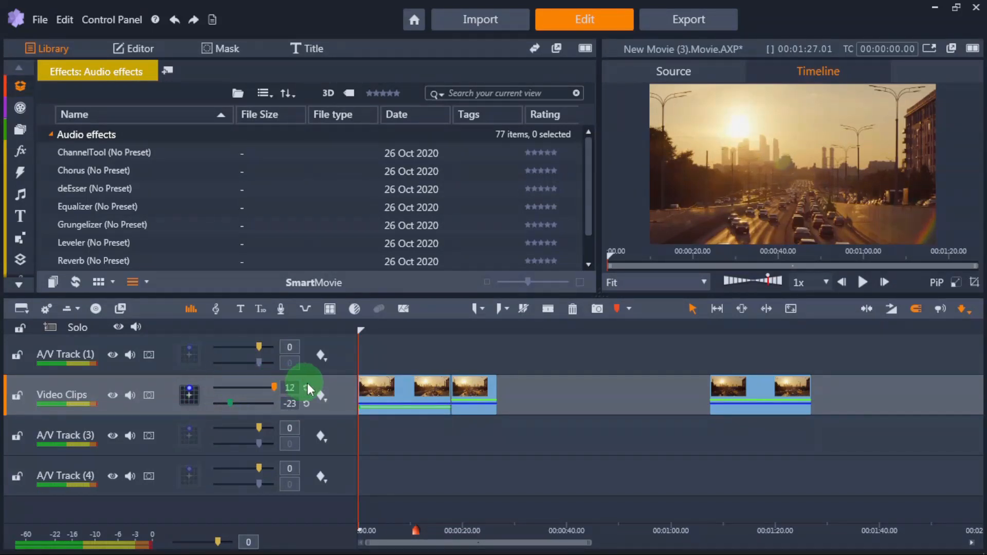
pyautogui.moveTo(358, 383); pyautogui.dragTo(259, 384)
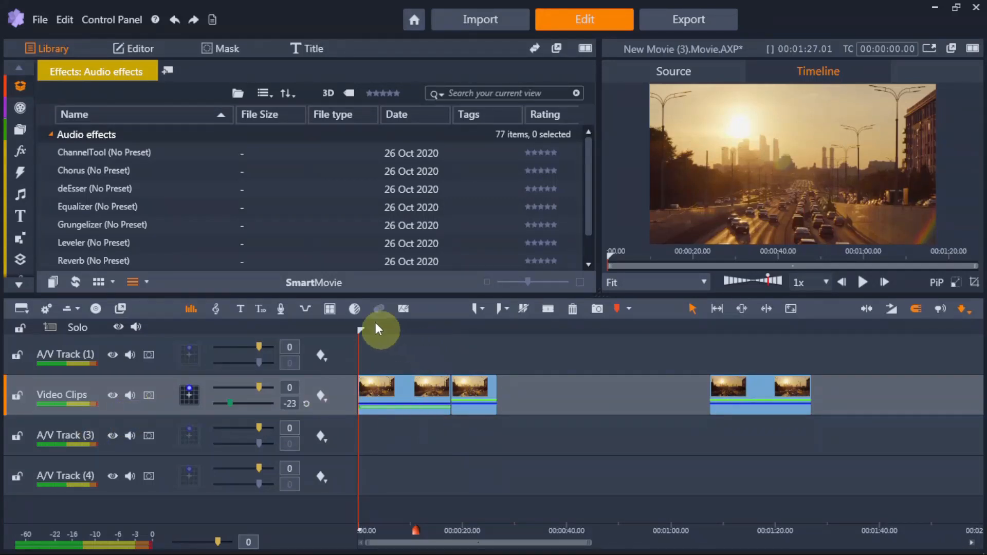
# Hide the audio mixer and move the last Video Clips clip onto A/V Track (3), starting at about 00:00:02.23
pyautogui.click(190, 308)
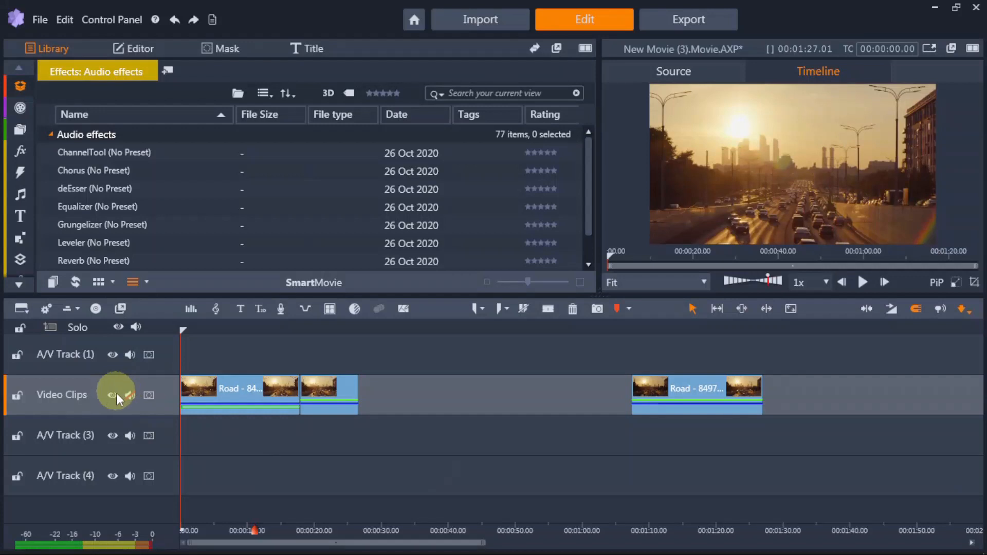
pyautogui.moveTo(717, 396); pyautogui.dragTo(286, 445)
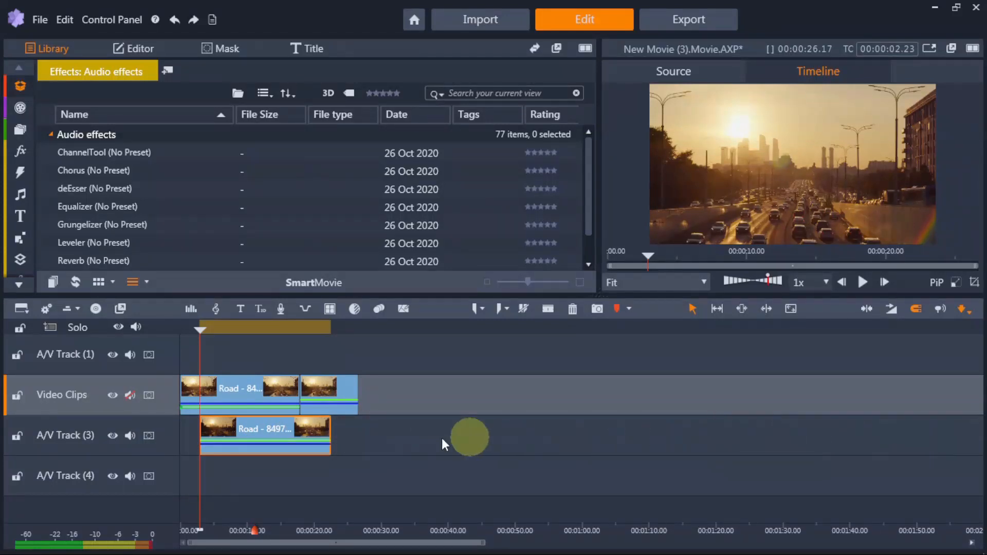
# Turn off video monitoring for A/V Track (3) and make A/V Track (4) the active track
pyautogui.click(112, 436)
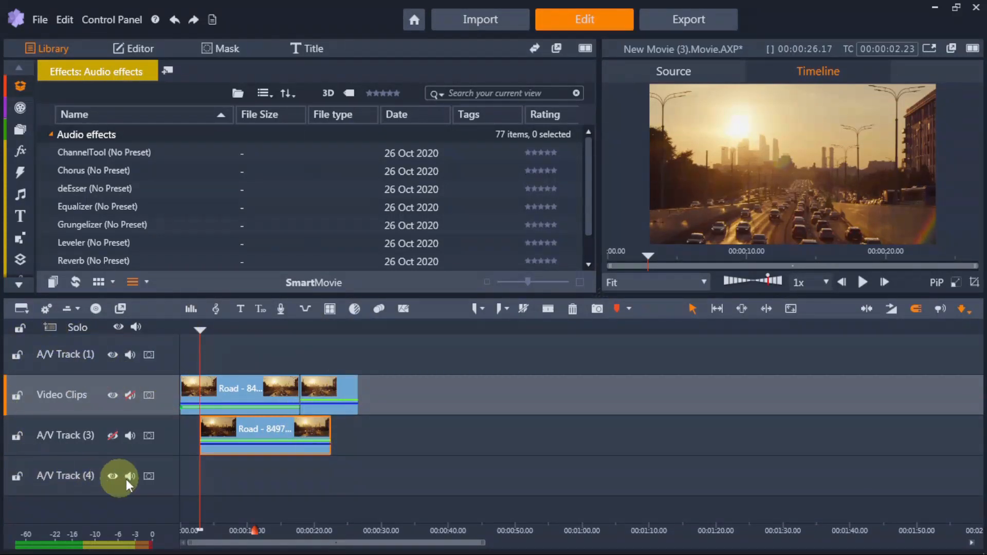
pyautogui.click(72, 357)
pyautogui.click(61, 478)
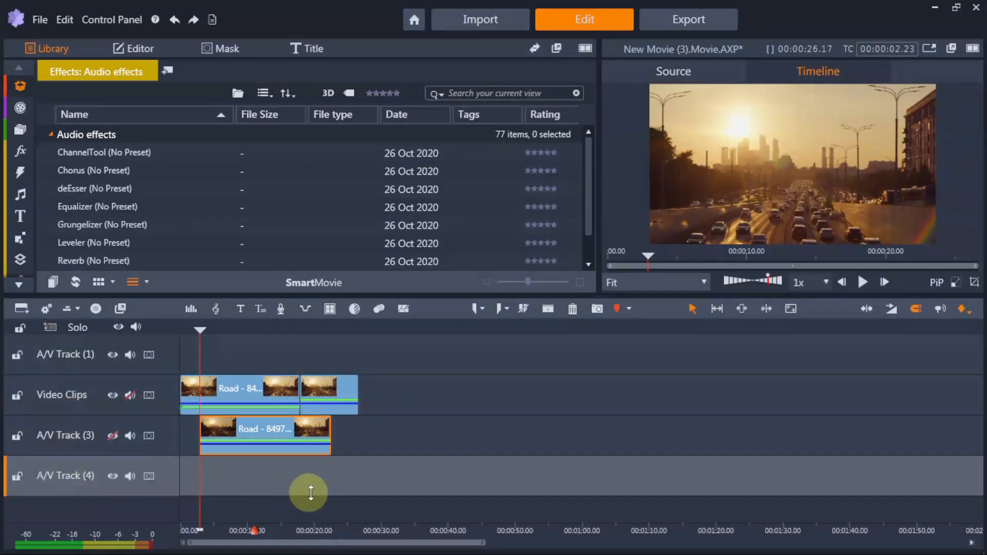
# Move the second Video Clips clip onto A/V Track (1), starting at about 00:00:06.01
pyautogui.click(328, 394)
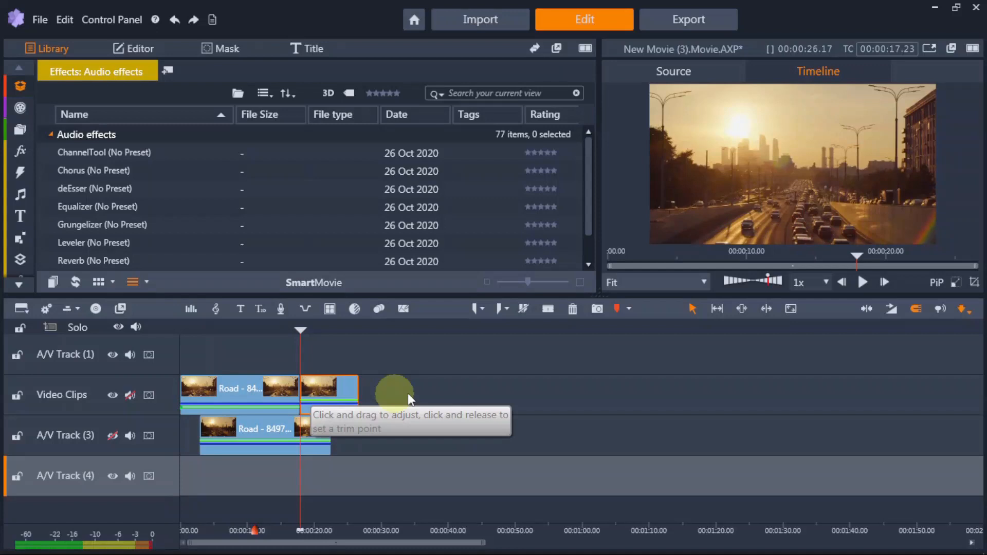
pyautogui.moveTo(348, 397); pyautogui.dragTo(340, 357)
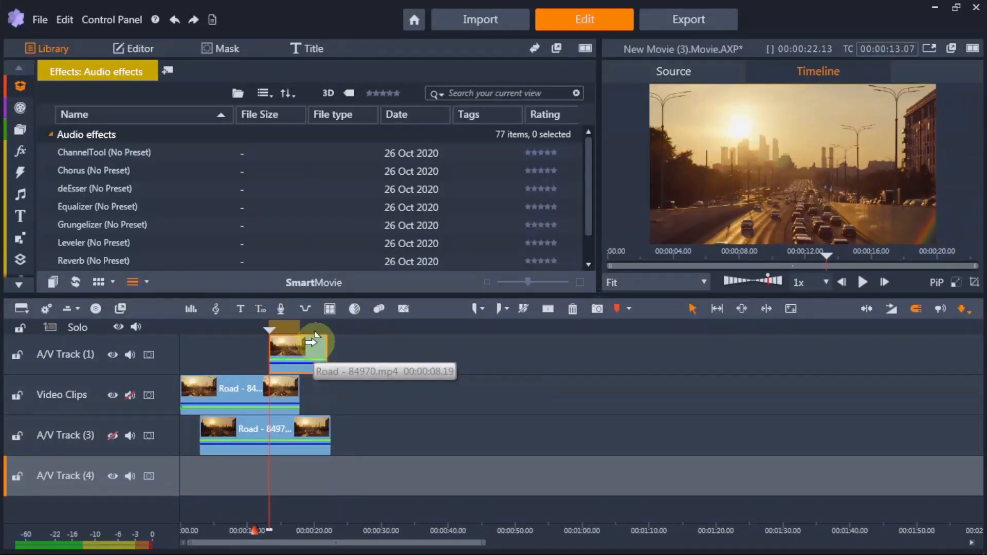
pyautogui.moveTo(304, 348); pyautogui.dragTo(261, 351)
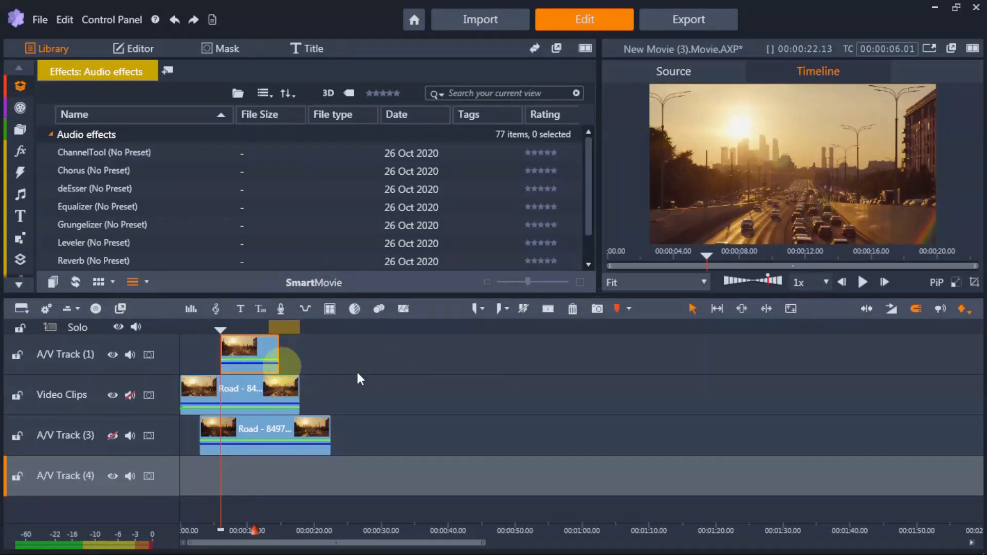
# Play the movie from about 00:00:03.09 until just past the end of the A/V Track (1) clip
pyautogui.moveTo(227, 329); pyautogui.dragTo(202, 326)
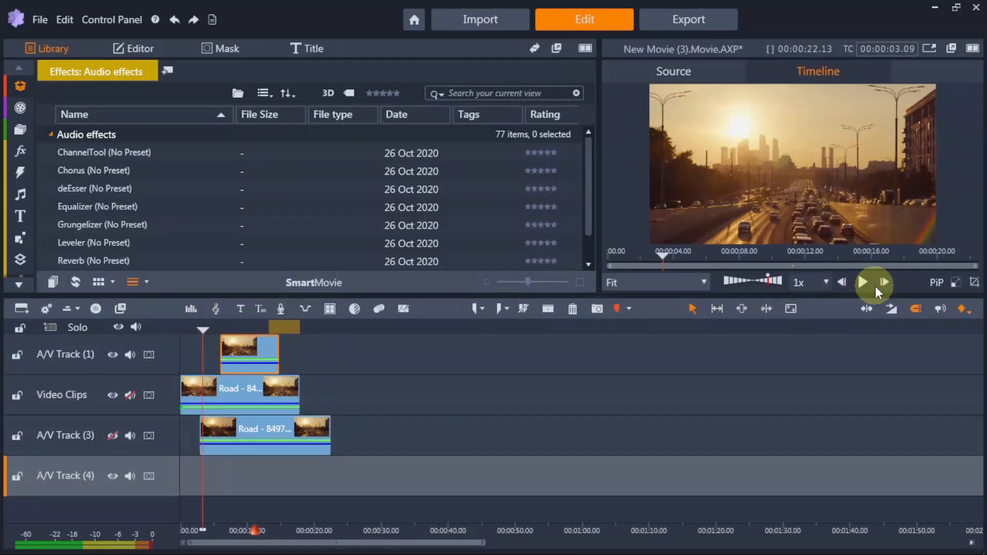
pyautogui.click(866, 281)
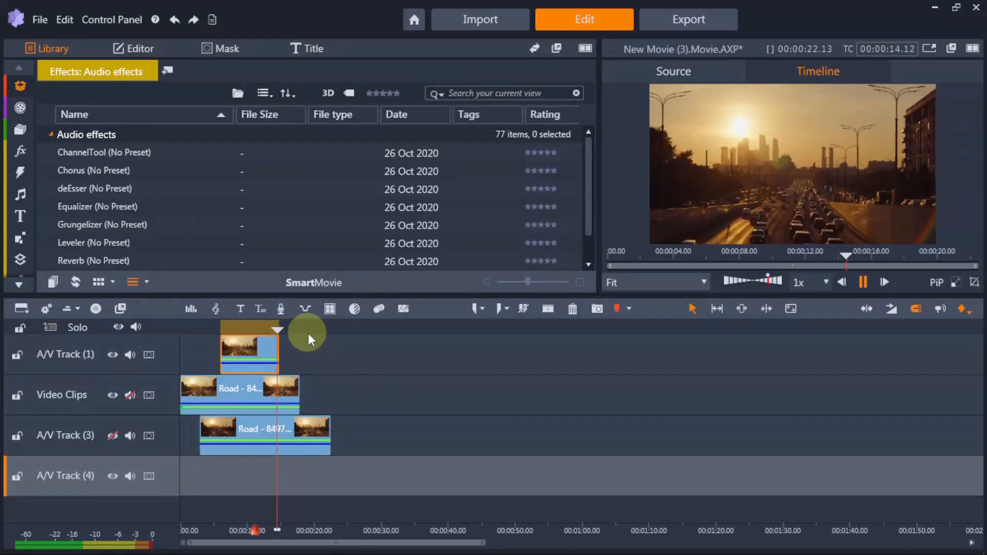
pyautogui.click(863, 282)
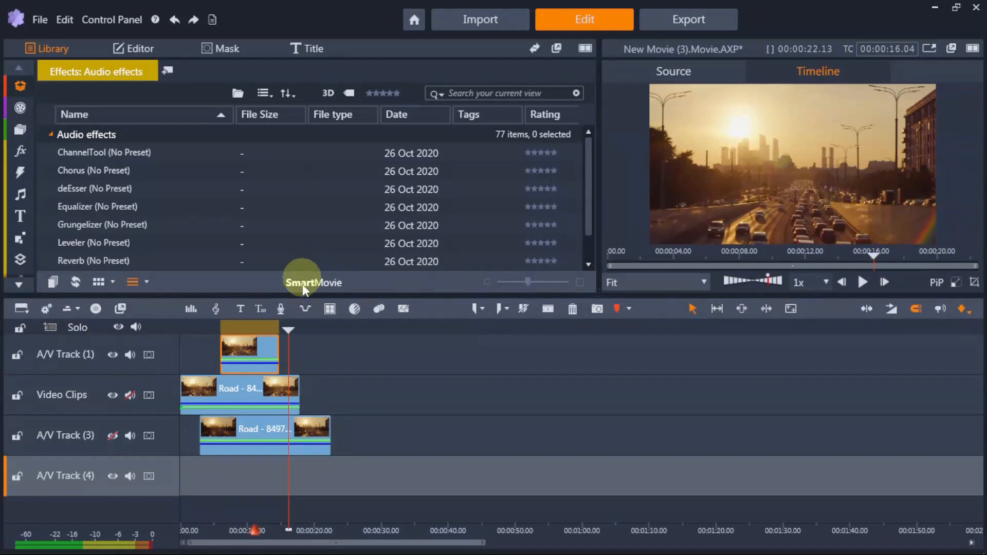
# Scale the A/V Track (1) clip to about half the frame size in scale mode and place it just right of the frame's centre
pyautogui.click(253, 349)
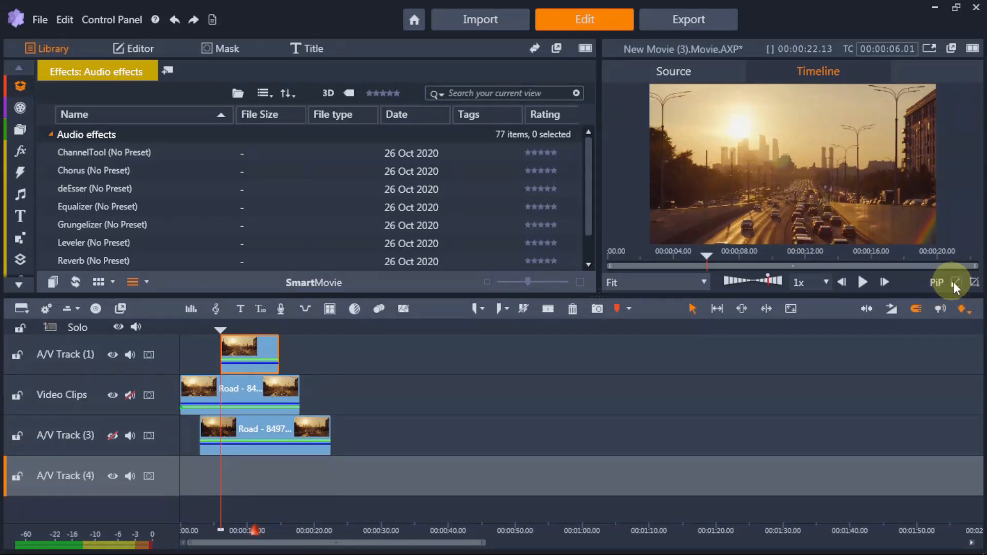
pyautogui.click(955, 283)
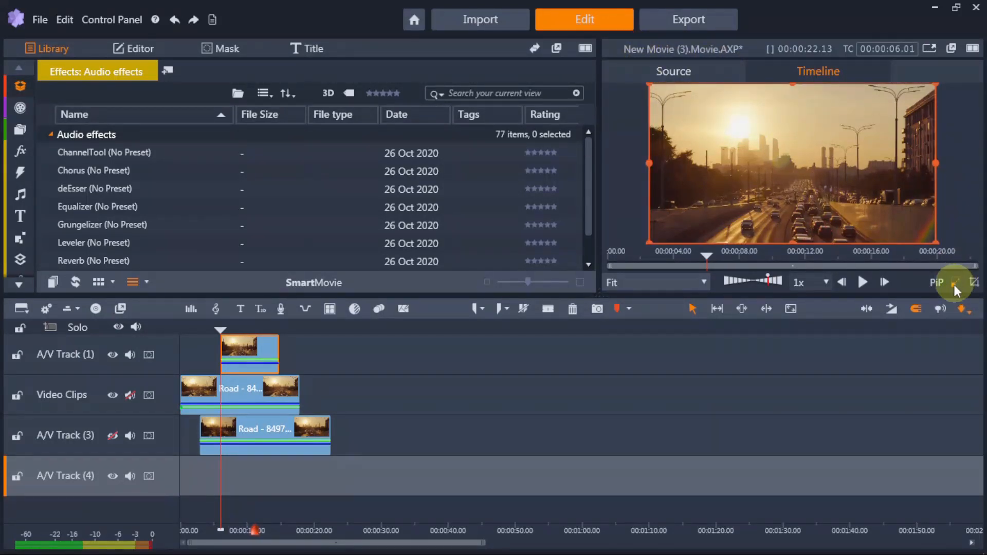
pyautogui.moveTo(647, 82); pyautogui.dragTo(802, 167)
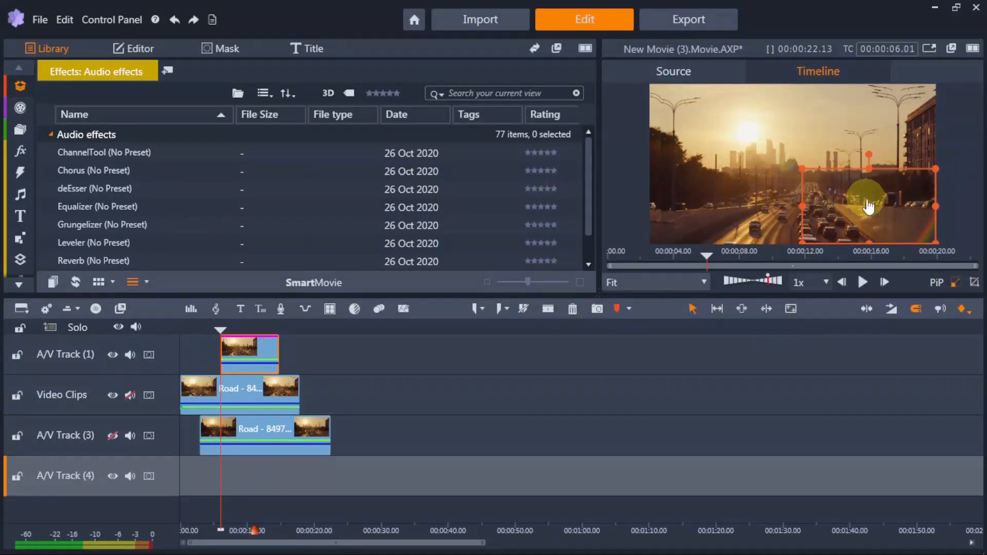
pyautogui.moveTo(881, 205); pyautogui.dragTo(832, 171)
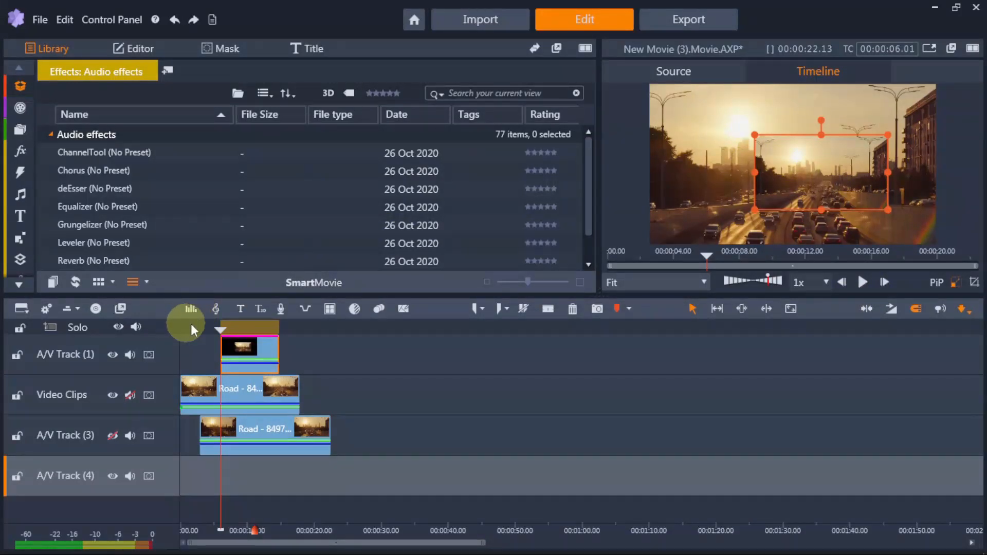
# Play the movie from its start until the scaled picture-in-picture clip has appeared, and stop playback
pyautogui.moveTo(216, 328); pyautogui.dragTo(154, 325)
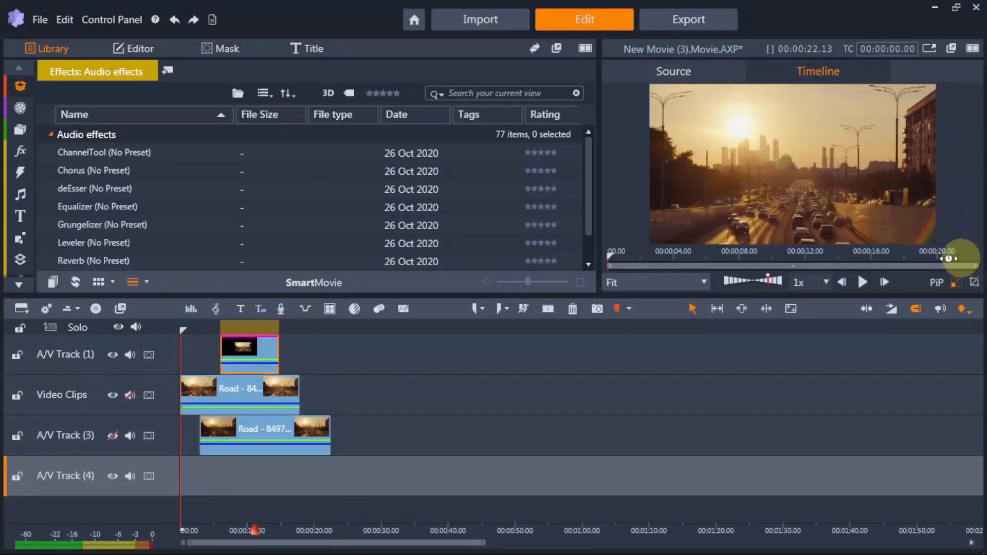
pyautogui.click(862, 282)
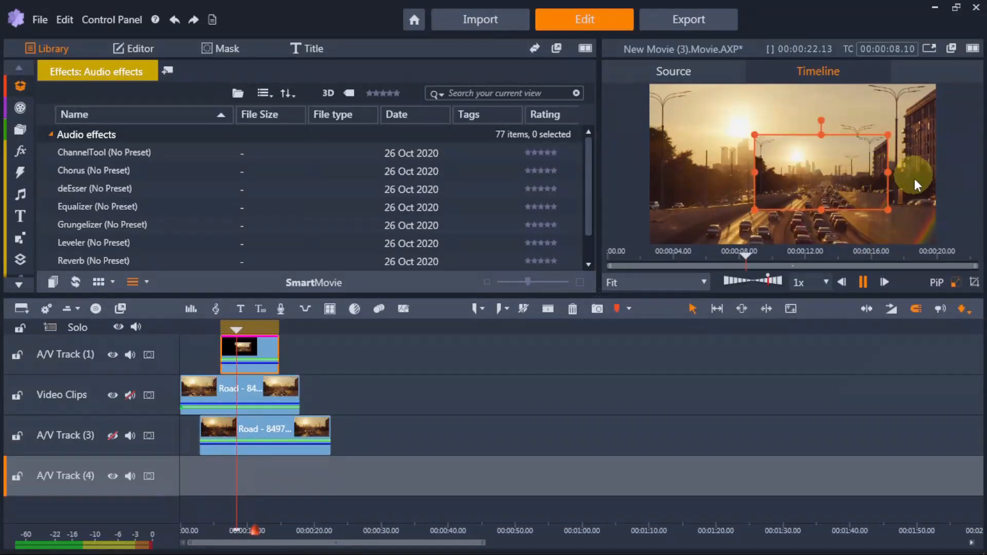
pyautogui.click(785, 189)
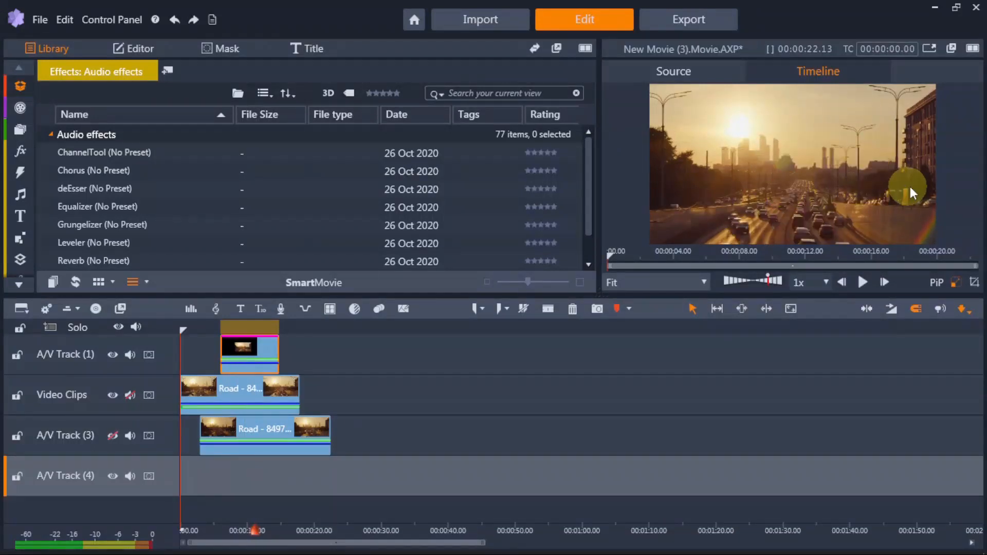
# With the playhead at about 00:00:05.23, move the picture-in-picture clip to the lower-left part of the frame
pyautogui.click(220, 329)
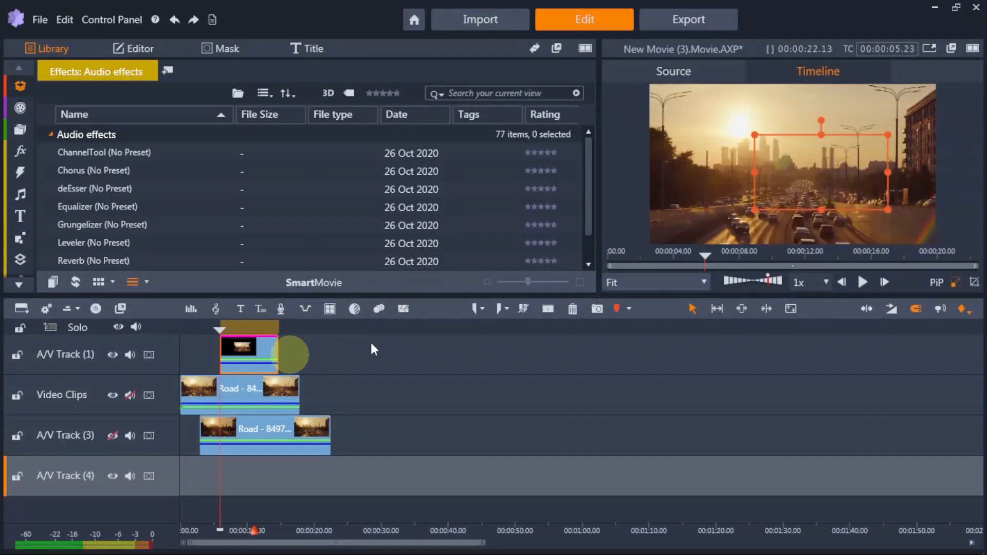
pyautogui.moveTo(854, 176); pyautogui.dragTo(764, 208)
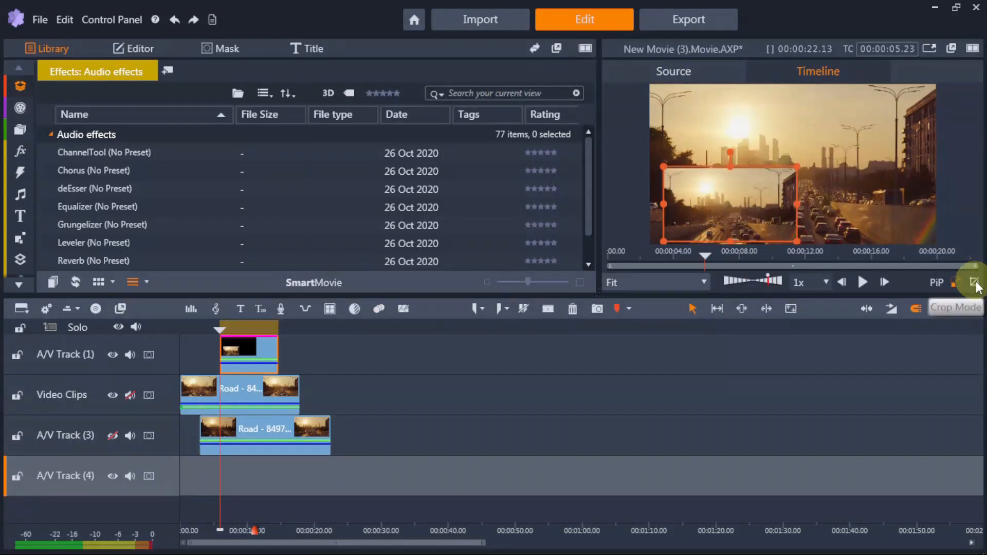
# Crop the Video Clips clip on all four sides in crop mode, keeping a roughly square area around the frame's centre
pyautogui.click(264, 396)
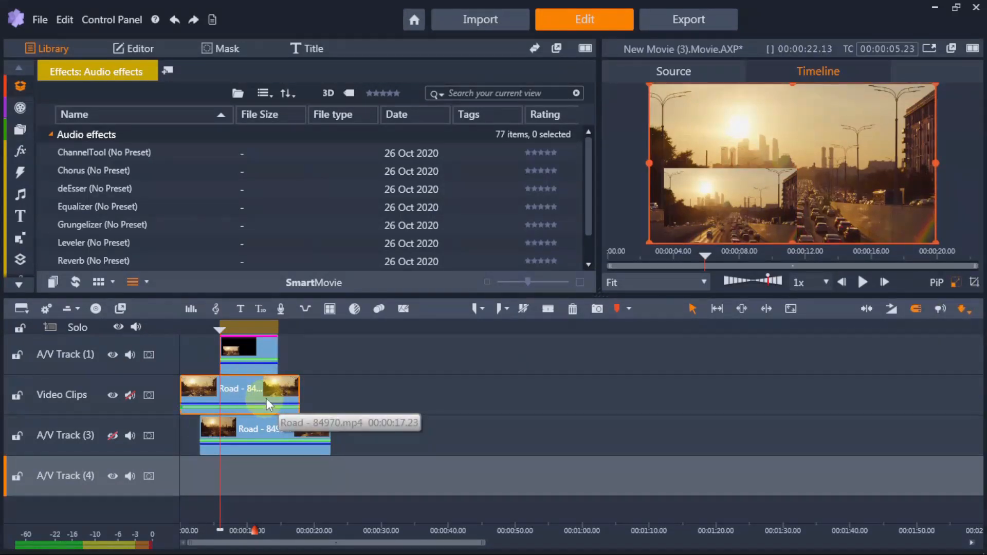
pyautogui.click(973, 282)
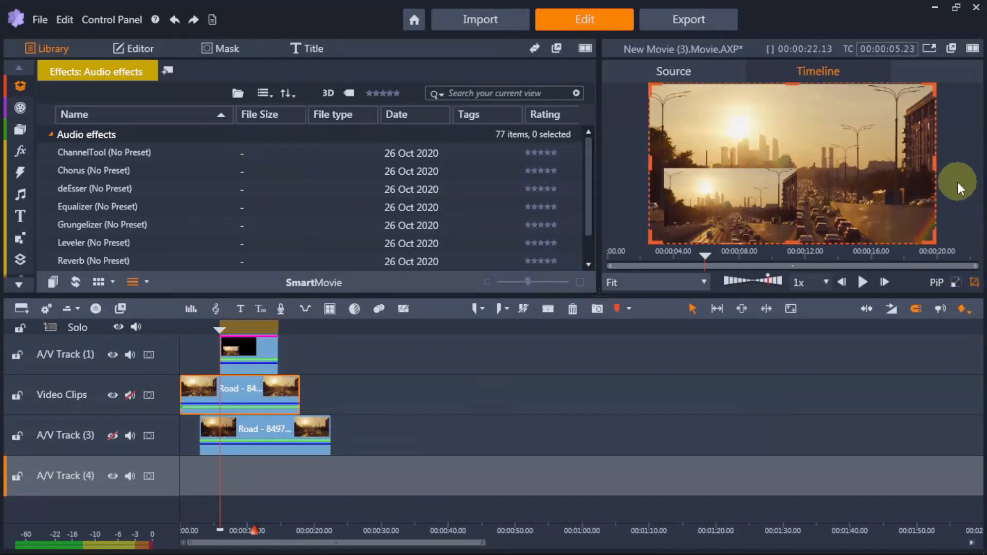
pyautogui.moveTo(935, 163); pyautogui.dragTo(846, 161)
pyautogui.moveTo(749, 82); pyautogui.dragTo(750, 119)
pyautogui.moveTo(646, 181); pyautogui.dragTo(741, 182)
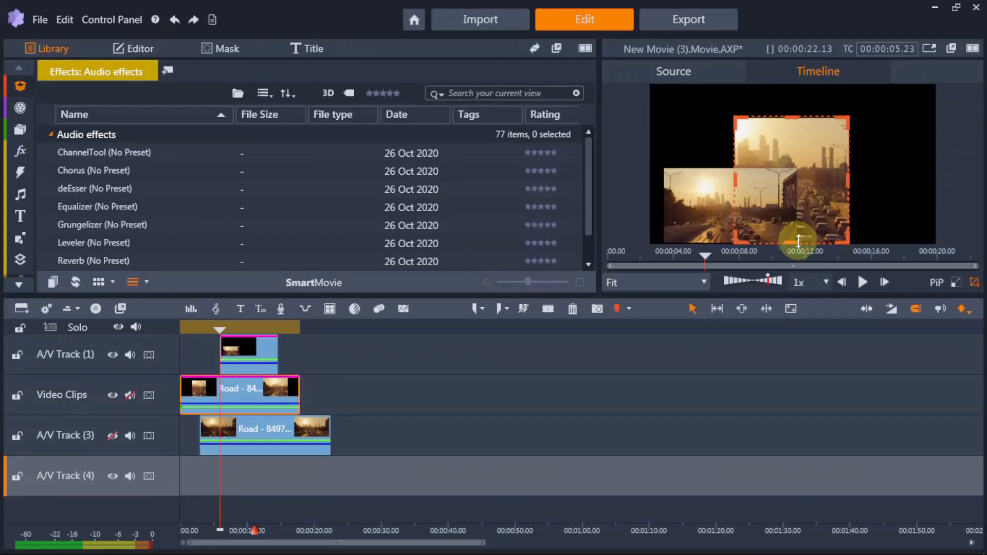
pyautogui.moveTo(796, 240); pyautogui.dragTo(798, 217)
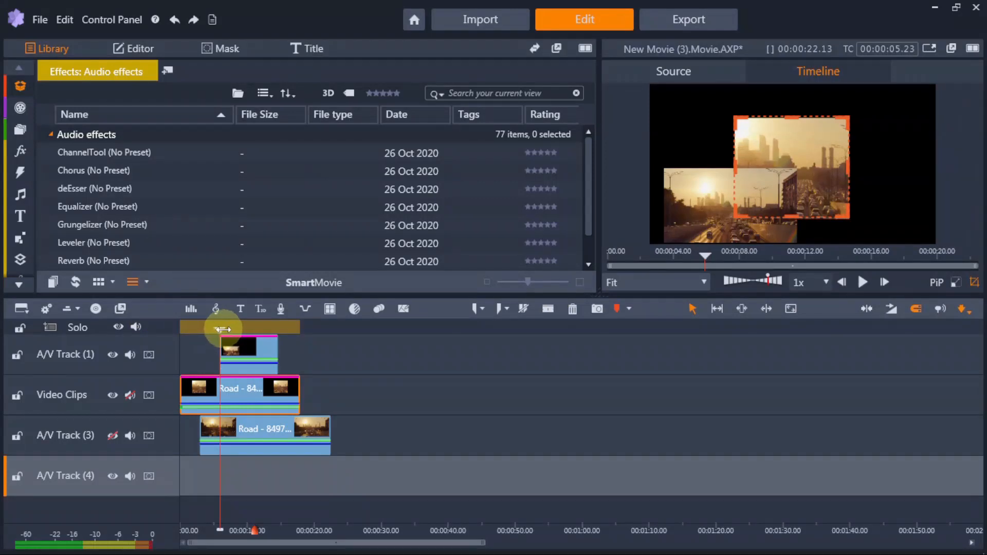
# Play the whole movie from its start to check the cropped clip, and stop playback past the last clip
pyautogui.moveTo(222, 329); pyautogui.dragTo(154, 326)
pyautogui.click(864, 282)
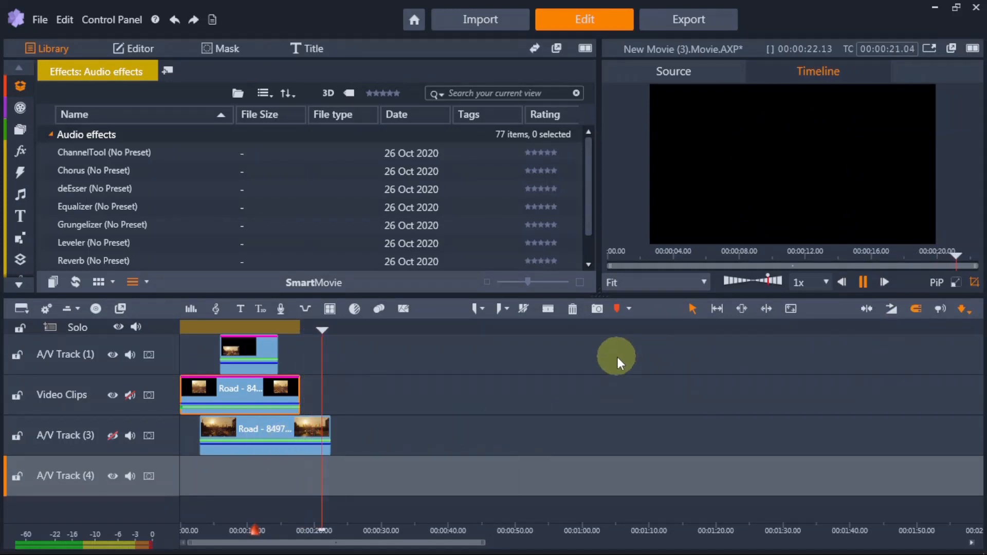
pyautogui.click(862, 282)
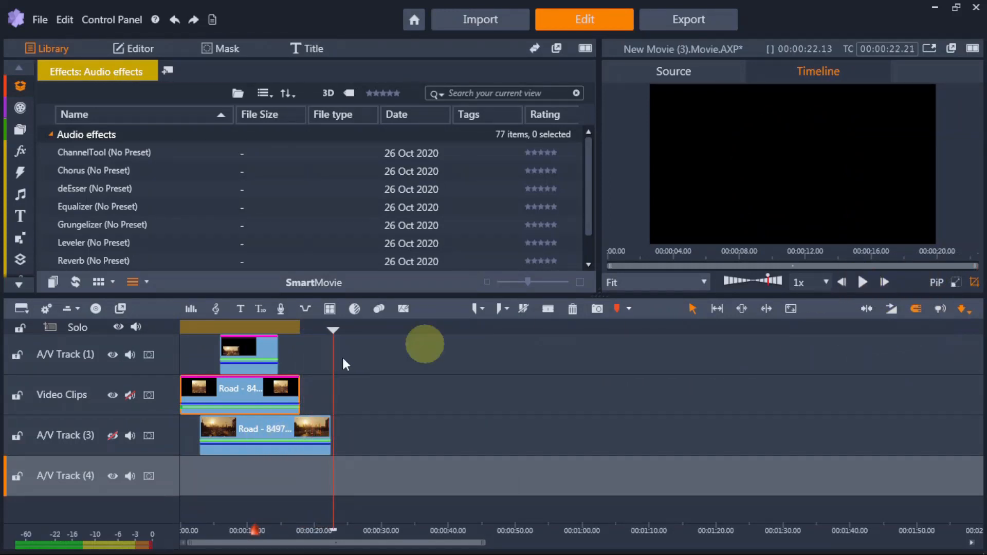
# Select the A/V Track (3) clip and toggle its track's video monitoring at the uncovered end of the clip, leaving it switched on
pyautogui.click(272, 430)
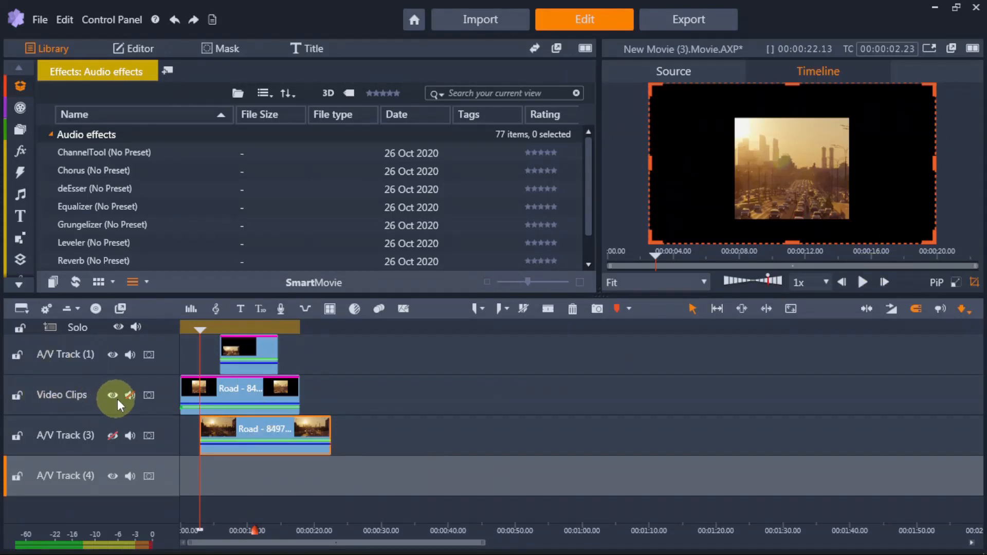
pyautogui.click(112, 437)
pyautogui.moveTo(308, 328); pyautogui.dragTo(322, 329)
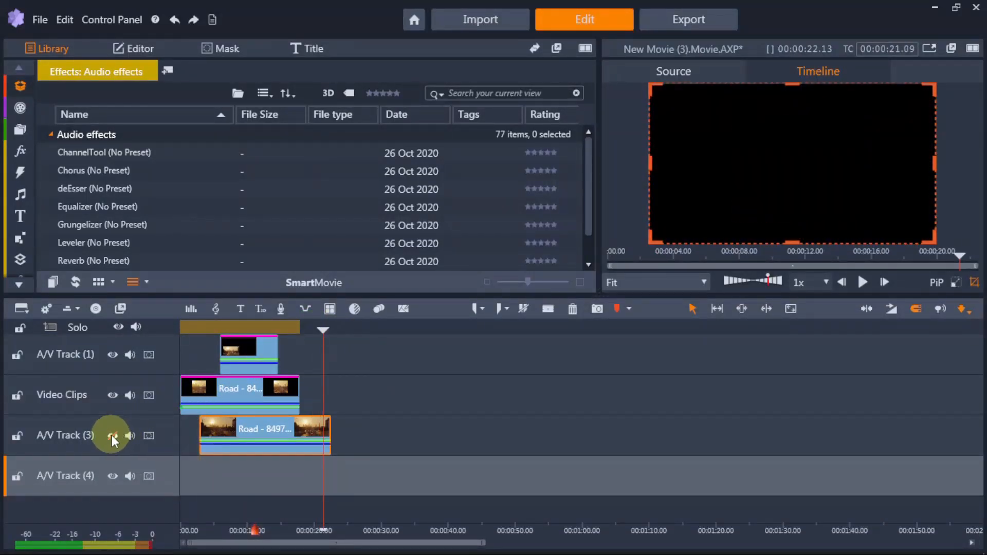
pyautogui.moveTo(324, 332)
pyautogui.mouseDown()
pyautogui.moveTo(294, 330)
pyautogui.moveTo(309, 331)
pyautogui.mouseUp()
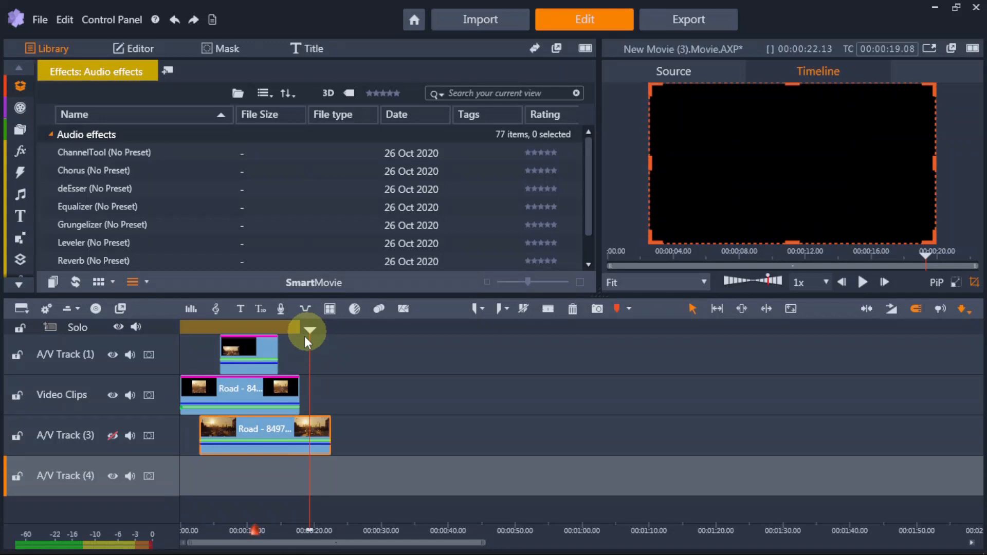
pyautogui.click(112, 435)
# Play the movie from about 00:00:15.16 past the end of the Video Clips clip to check the A/V Track (3) video
pyautogui.moveTo(310, 329); pyautogui.dragTo(285, 330)
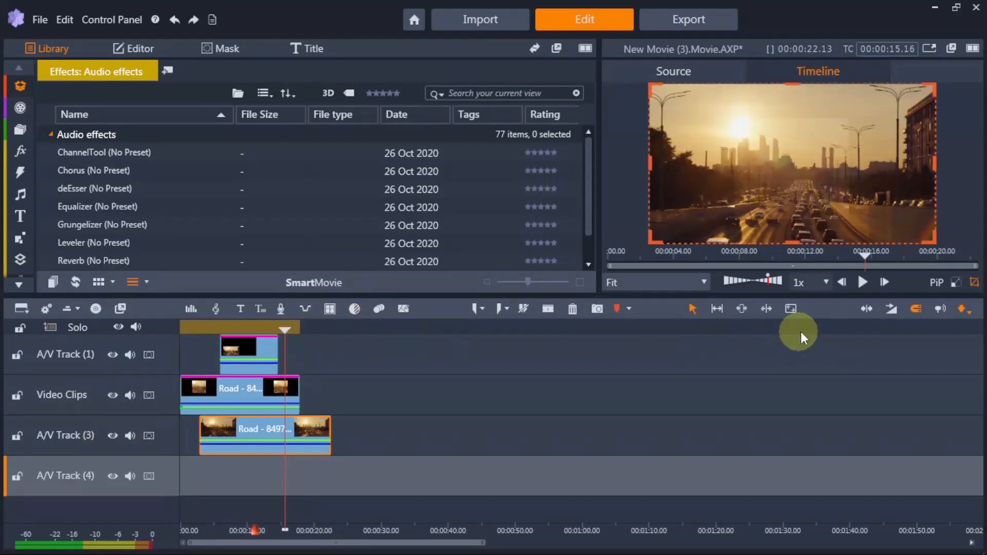
pyautogui.click(864, 281)
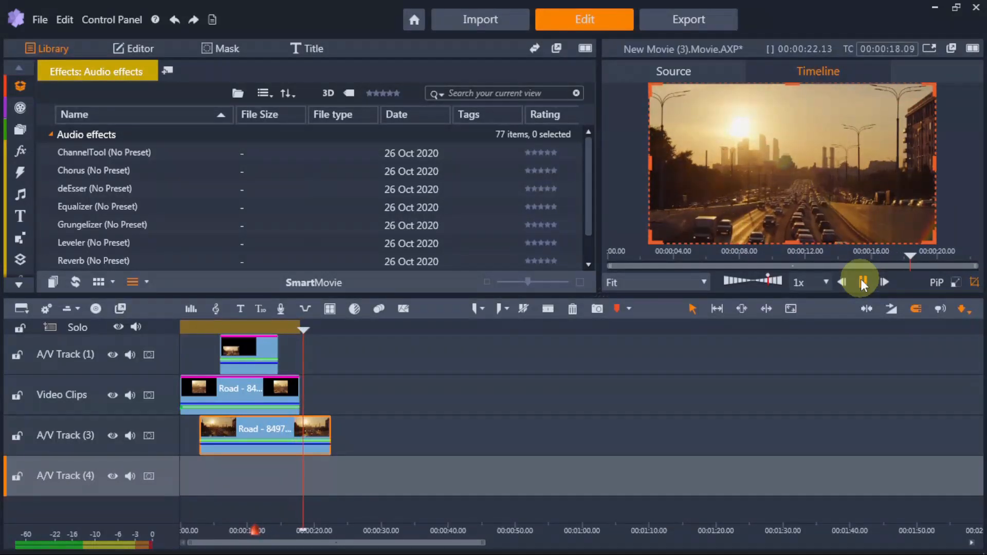
pyautogui.click(864, 283)
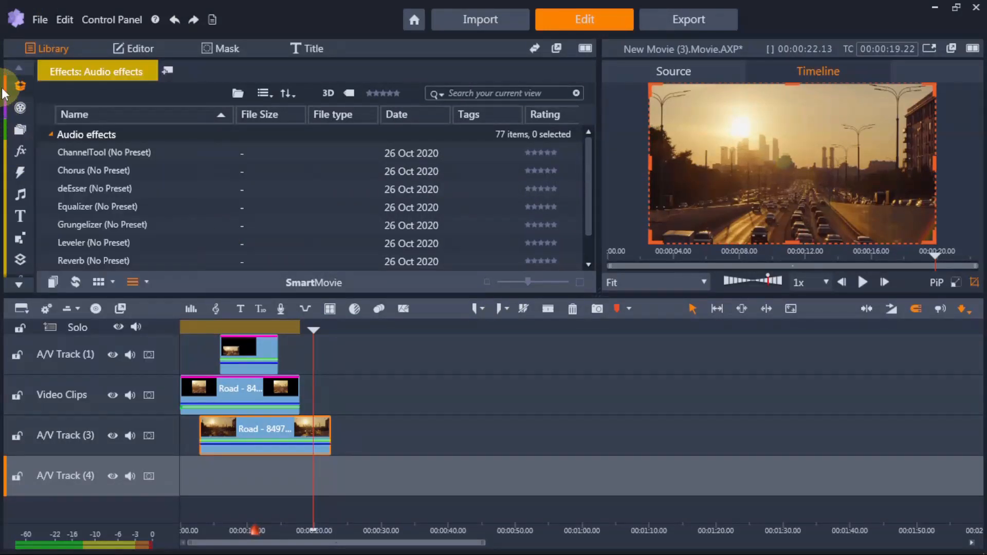
# Browse the library's Projects, Collections and Effects categories and display the Audio effects
pyautogui.moveTo(12, 90)
pyautogui.moveTo(16, 111)
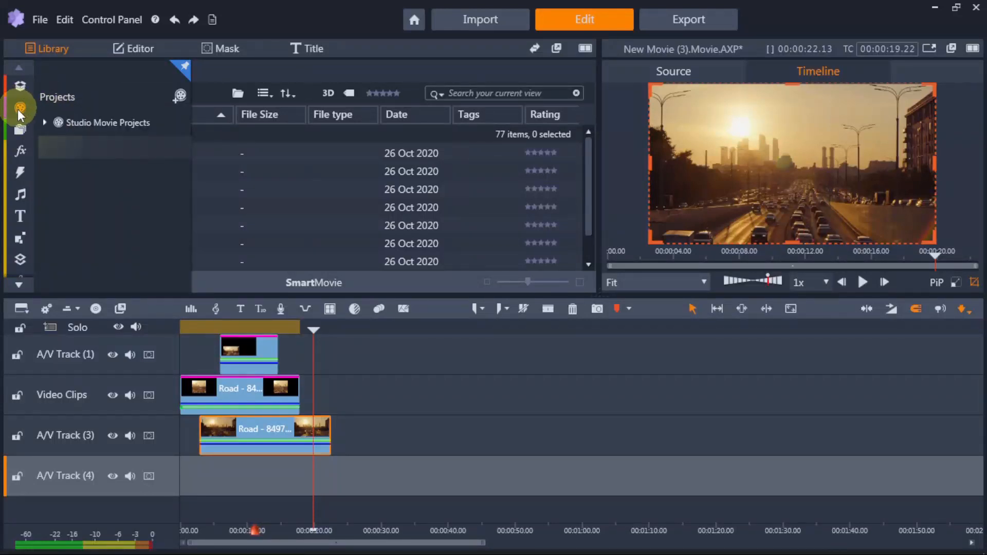
pyautogui.moveTo(20, 131)
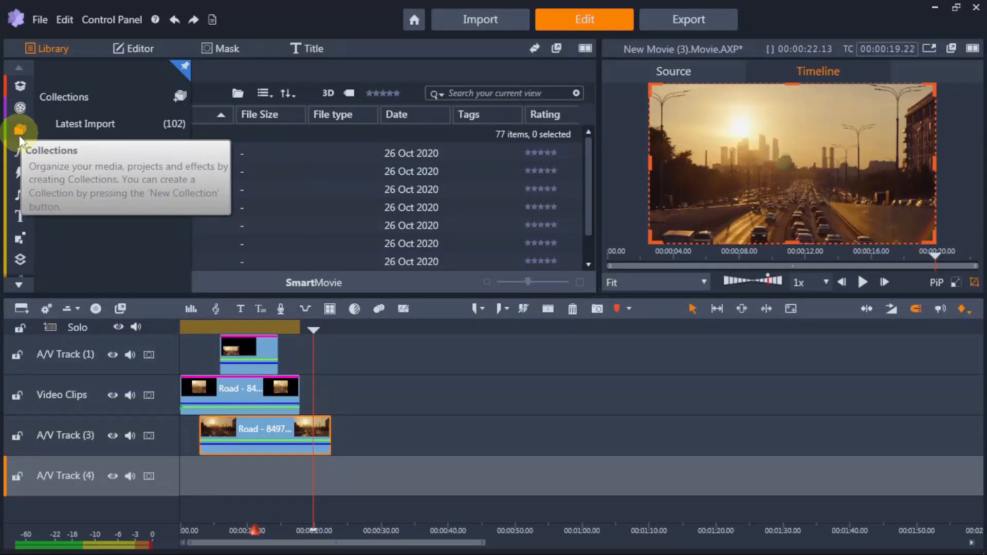
pyautogui.moveTo(19, 150)
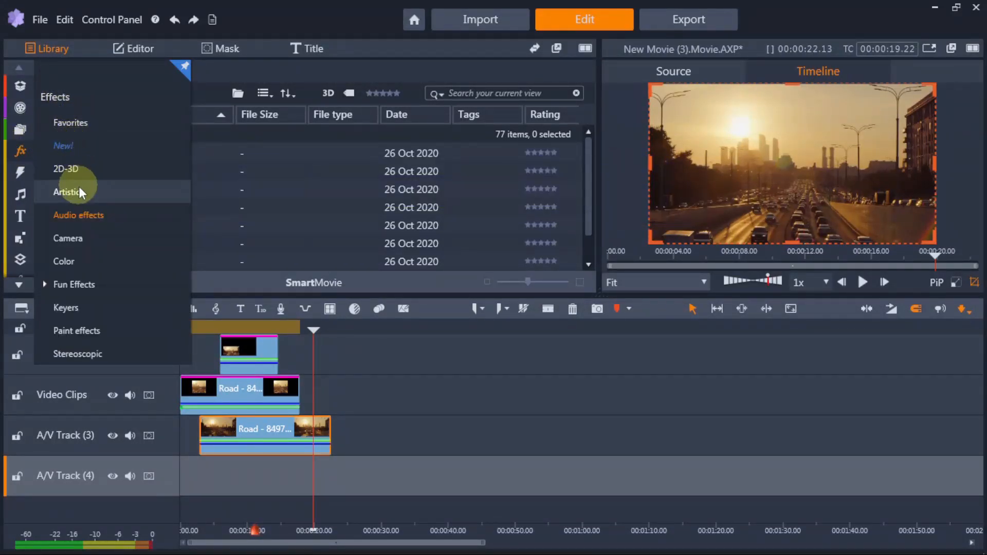
pyautogui.click(95, 213)
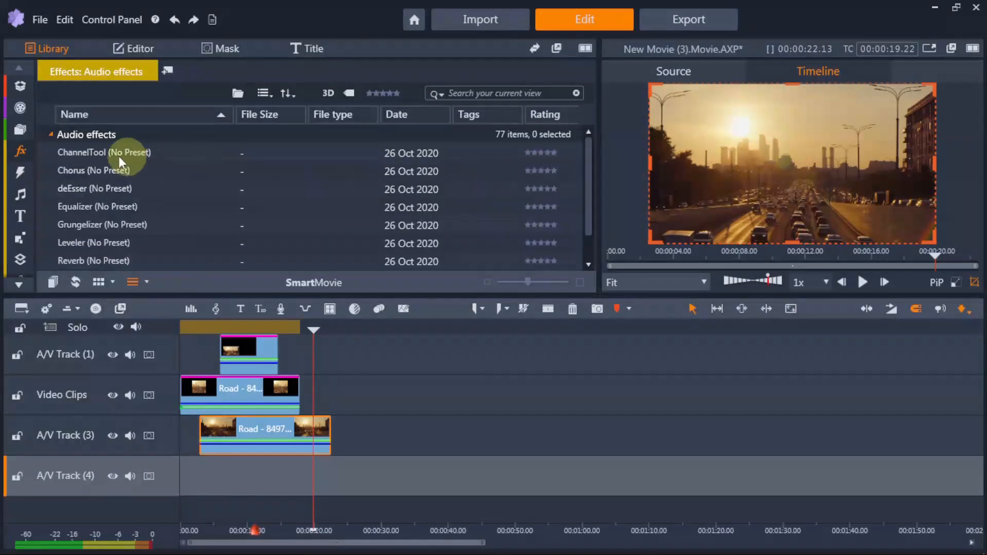
# Select the Chorus (No Preset) audio effect in the library and play its preview from the start
pyautogui.click(101, 170)
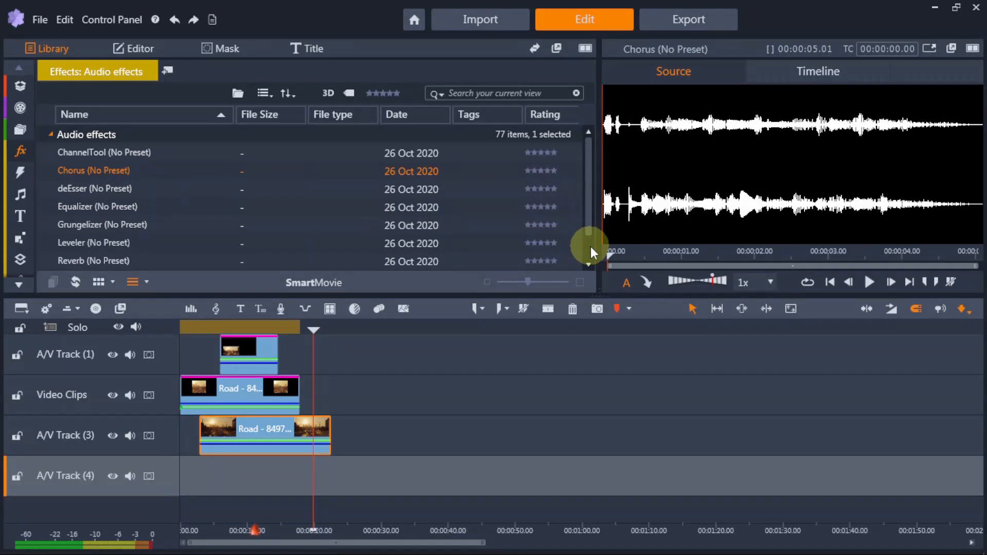
pyautogui.scroll(-1, 590, 245)
pyautogui.scroll(1, 589, 231)
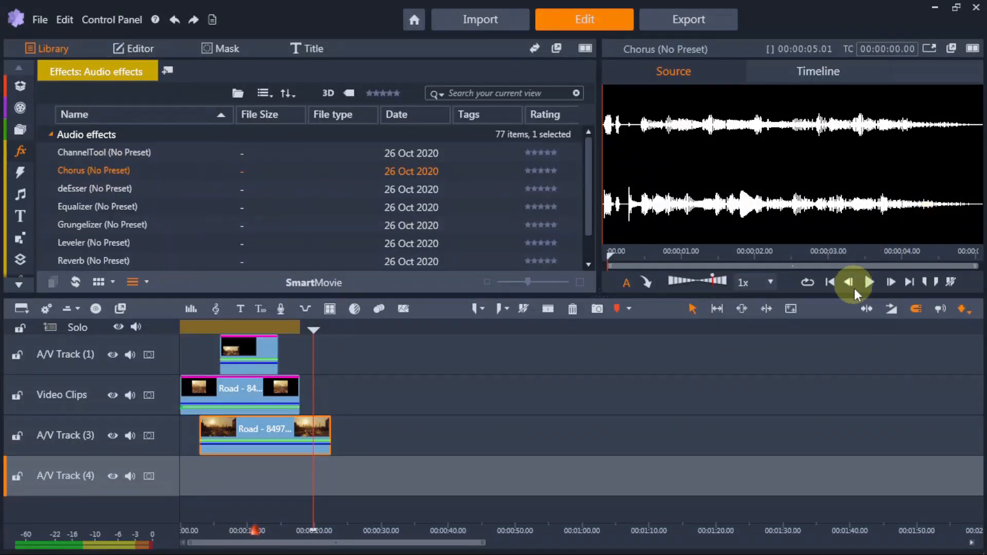
pyautogui.click(868, 282)
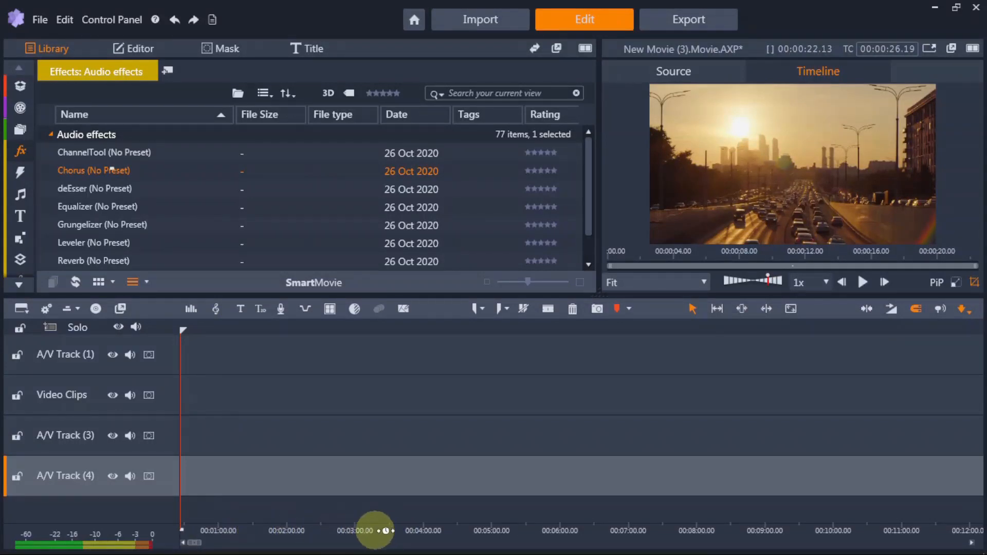
# Bring the playhead back to the movie's start and enlarge the timeline scale until the clips spread across the tracks
pyautogui.scroll(-3, 434, 531)
pyautogui.scroll(5, 435, 531)
pyautogui.scroll(9, 429, 530)
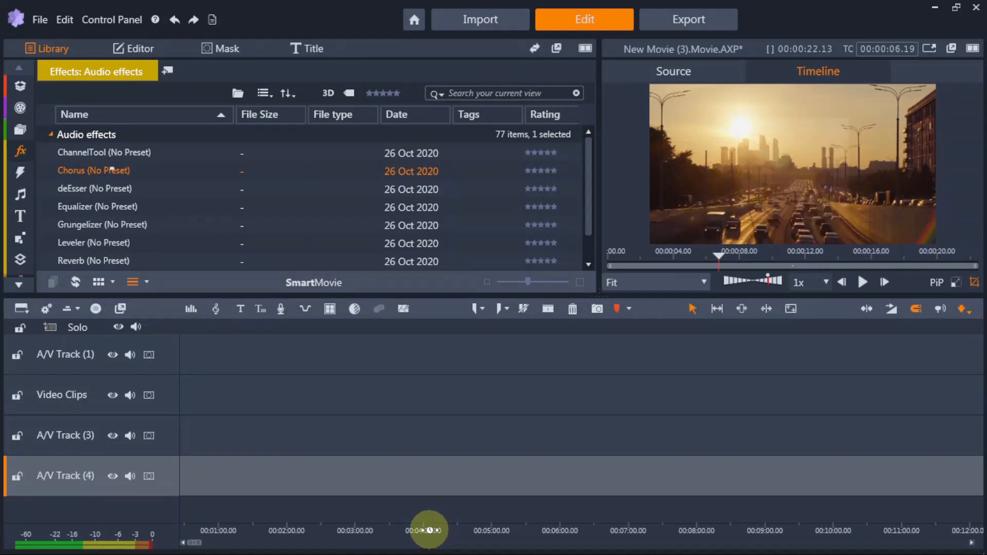
pyautogui.scroll(8, 426, 530)
pyautogui.scroll(5, 425, 529)
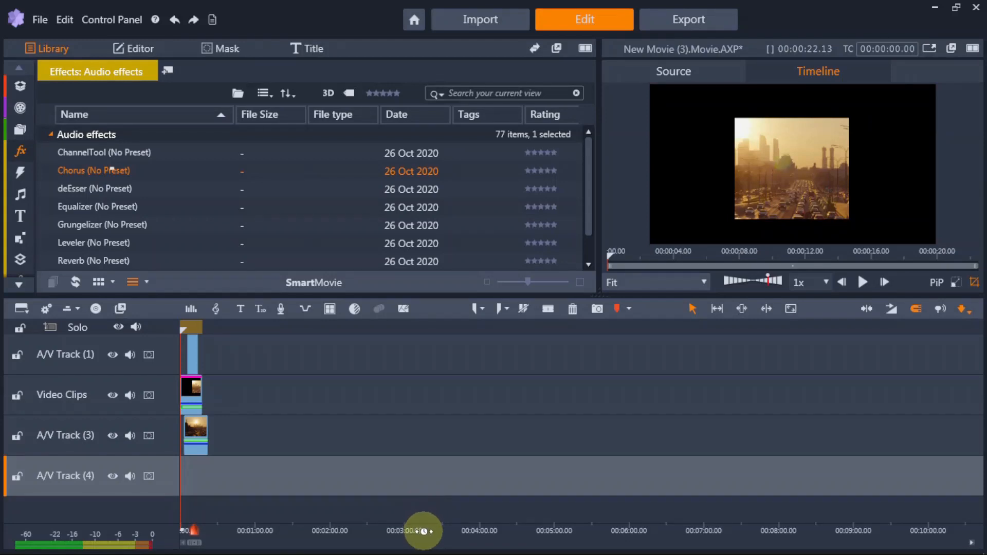
pyautogui.moveTo(312, 532); pyautogui.dragTo(323, 531)
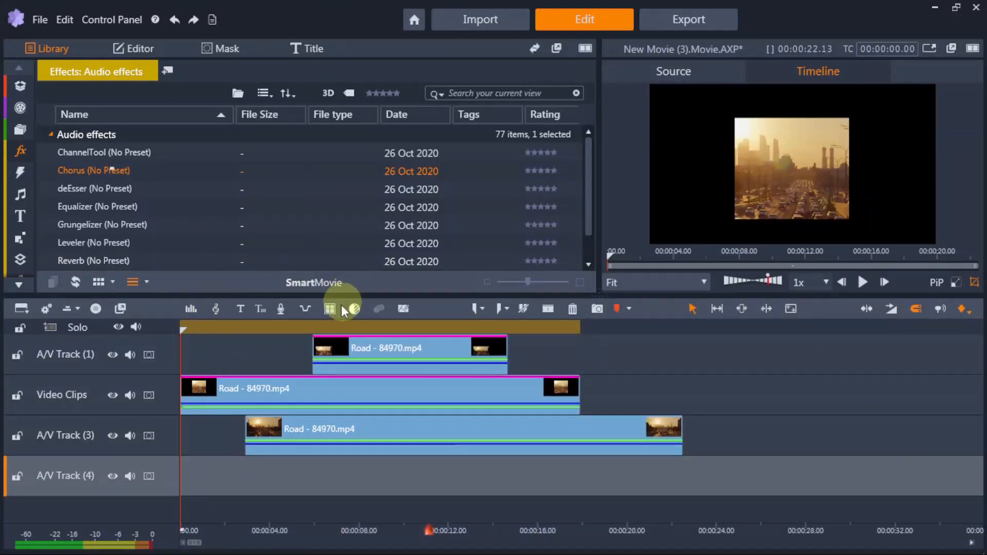
# Display the timeline navigator and resize its view window to widen and narrow the visible time range around the clips
pyautogui.click(73, 309)
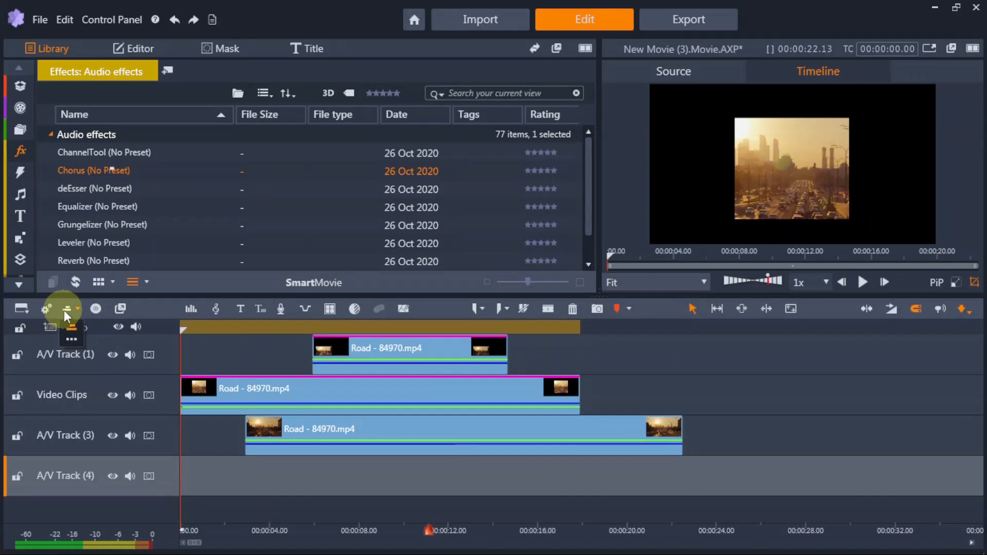
pyautogui.click(63, 308)
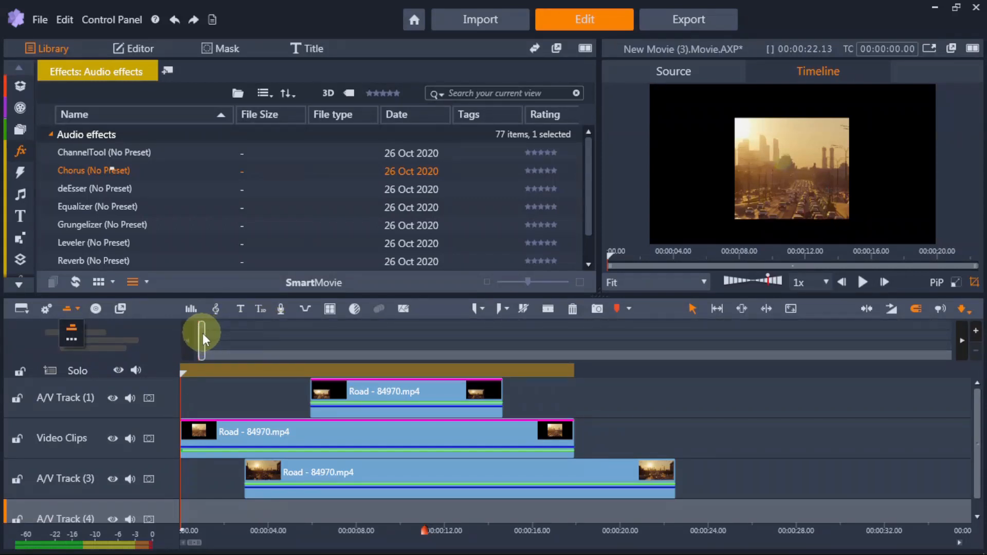
pyautogui.moveTo(202, 334)
pyautogui.mouseDown()
pyautogui.moveTo(214, 335)
pyautogui.moveTo(202, 337)
pyautogui.mouseUp()
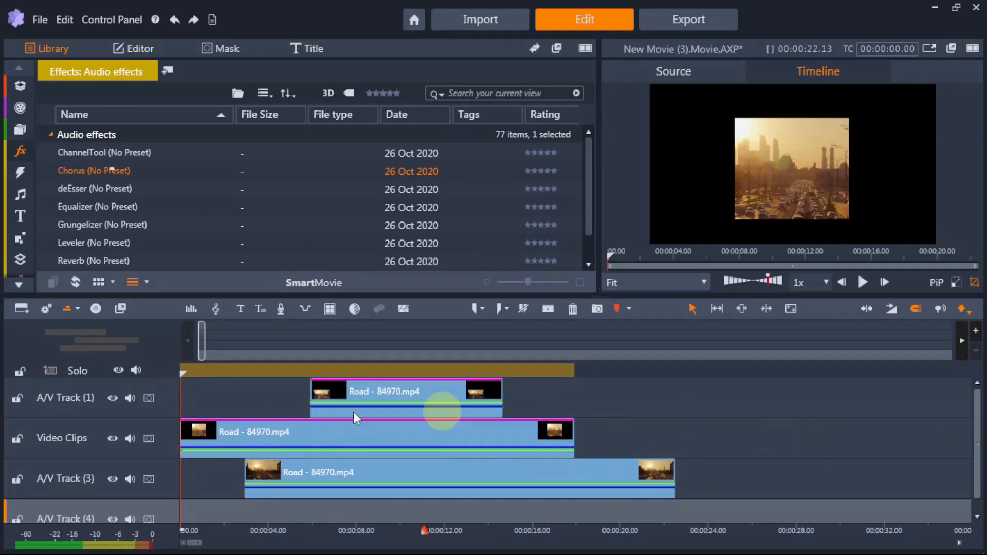
pyautogui.doubleClick(203, 341)
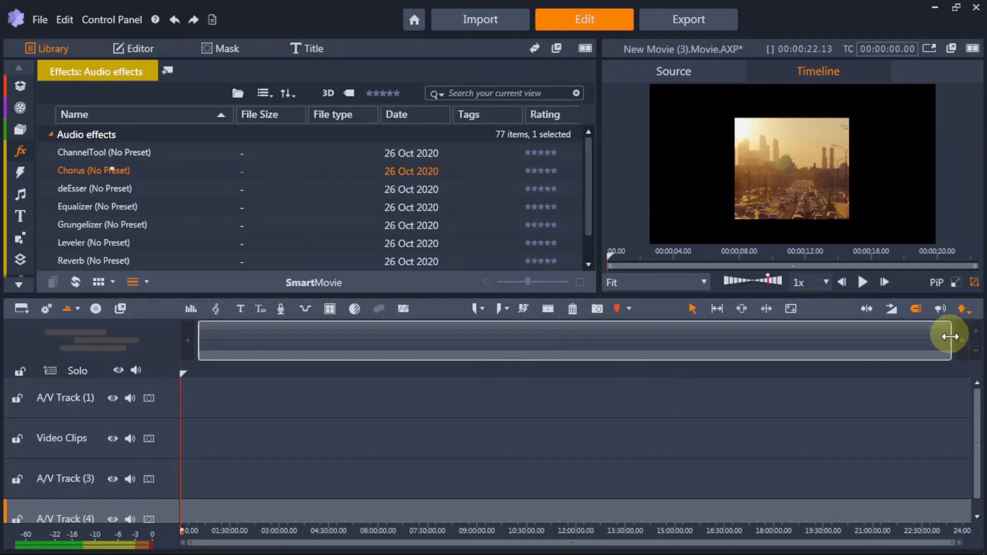
pyautogui.moveTo(950, 336); pyautogui.dragTo(265, 348)
pyautogui.moveTo(200, 339); pyautogui.dragTo(243, 339)
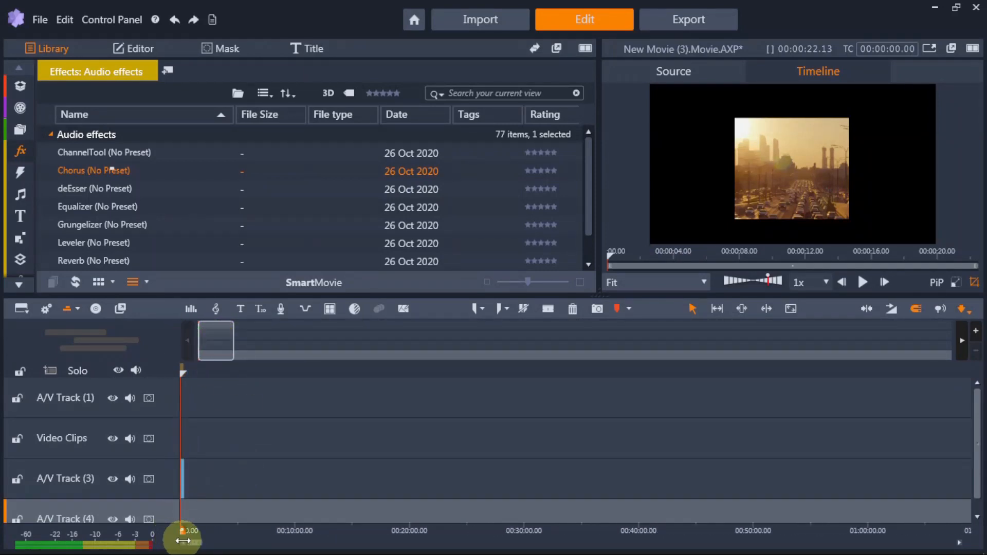
pyautogui.moveTo(215, 340); pyautogui.dragTo(150, 339)
pyautogui.moveTo(235, 335); pyautogui.dragTo(202, 337)
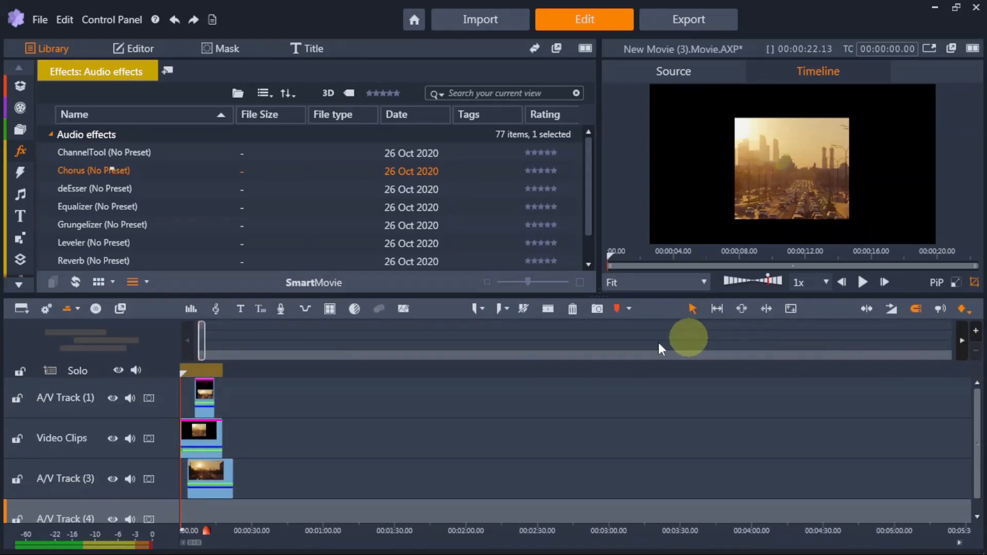
# Set the timeline navigator's time span to 10 minutes
pyautogui.rightClick(203, 344)
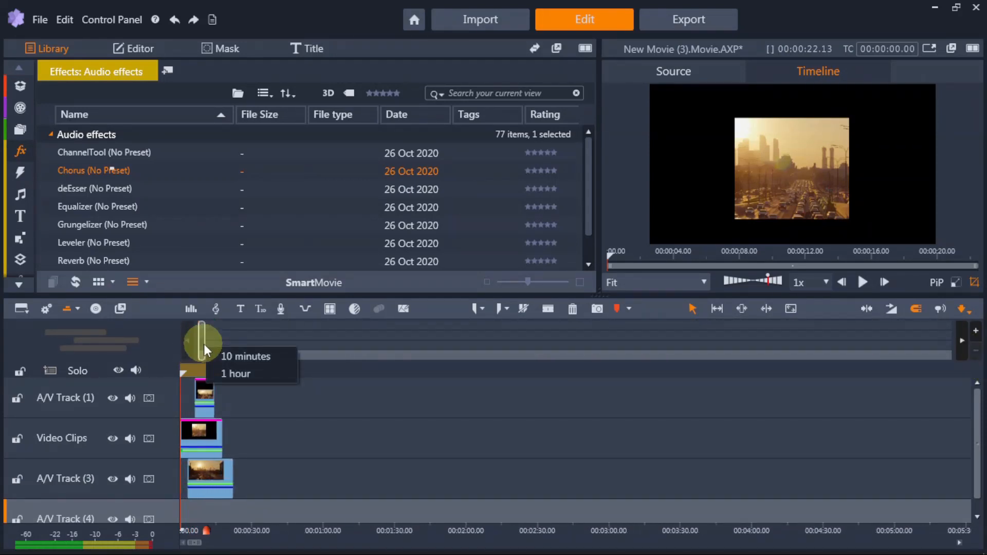
pyautogui.click(253, 373)
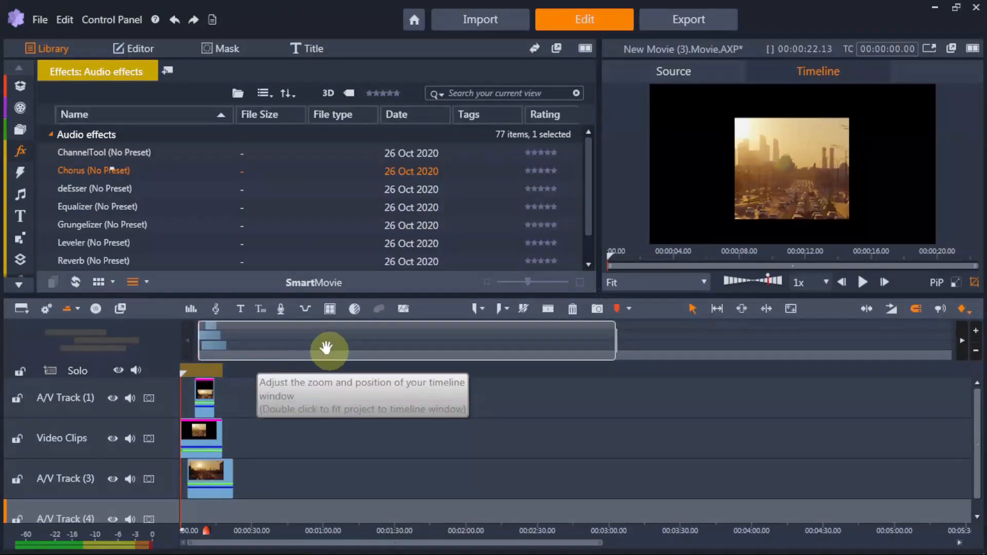
pyautogui.rightClick(352, 335)
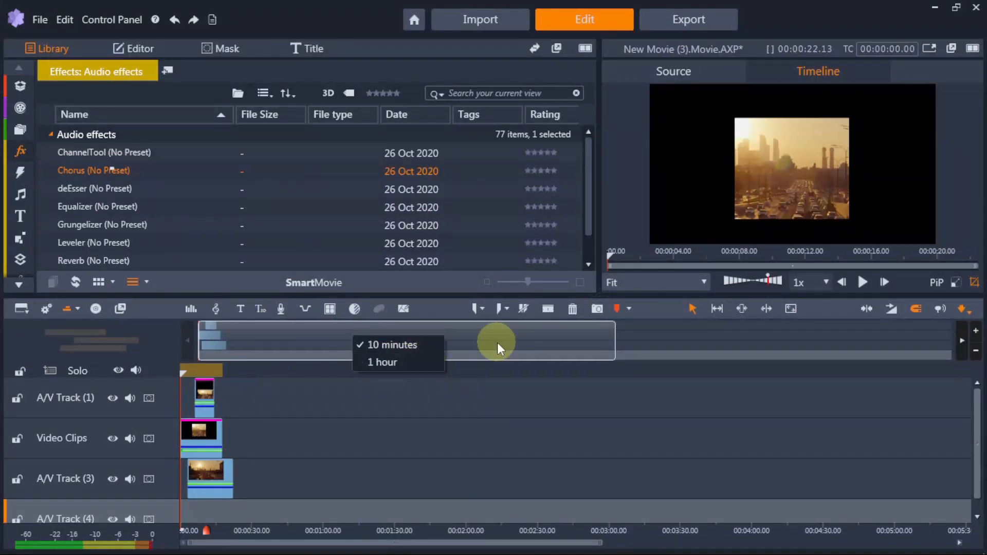
pyautogui.click(403, 344)
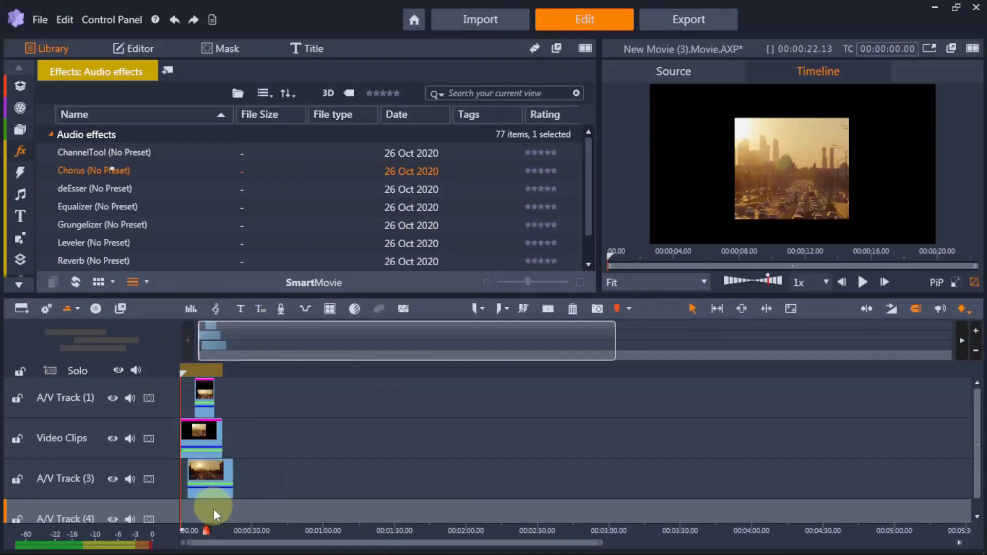
pyautogui.moveTo(246, 543); pyautogui.dragTo(209, 543)
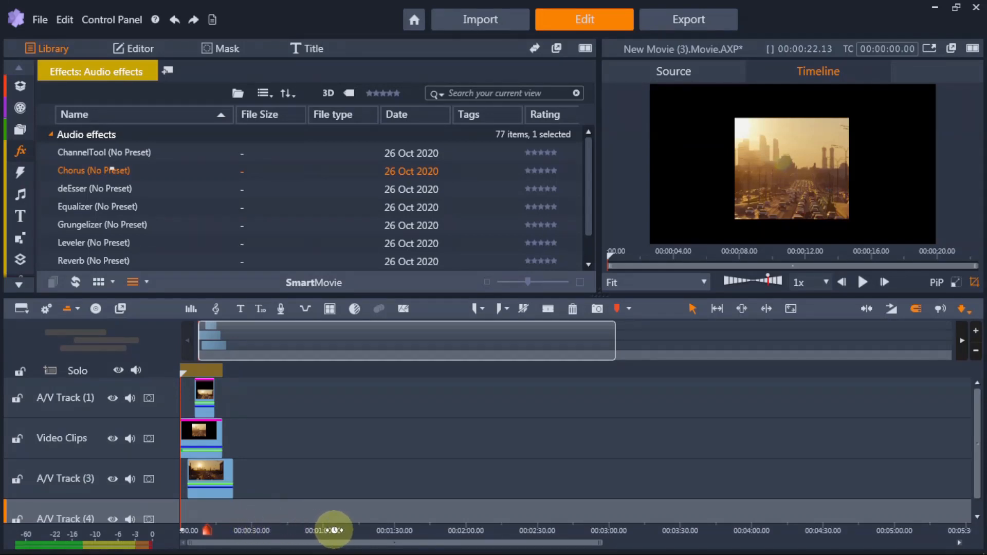
# Step the playhead forward along the timeline to 00:01:47.00 and return it to the movie's start
pyautogui.scroll(-5, 334, 529)
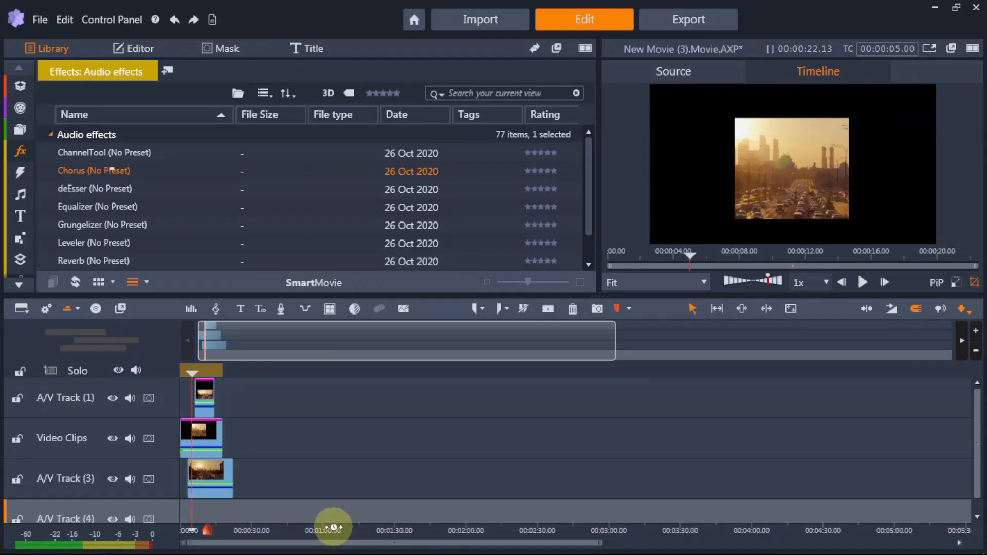
pyautogui.scroll(-2, 334, 528)
pyautogui.scroll(-15, 334, 528)
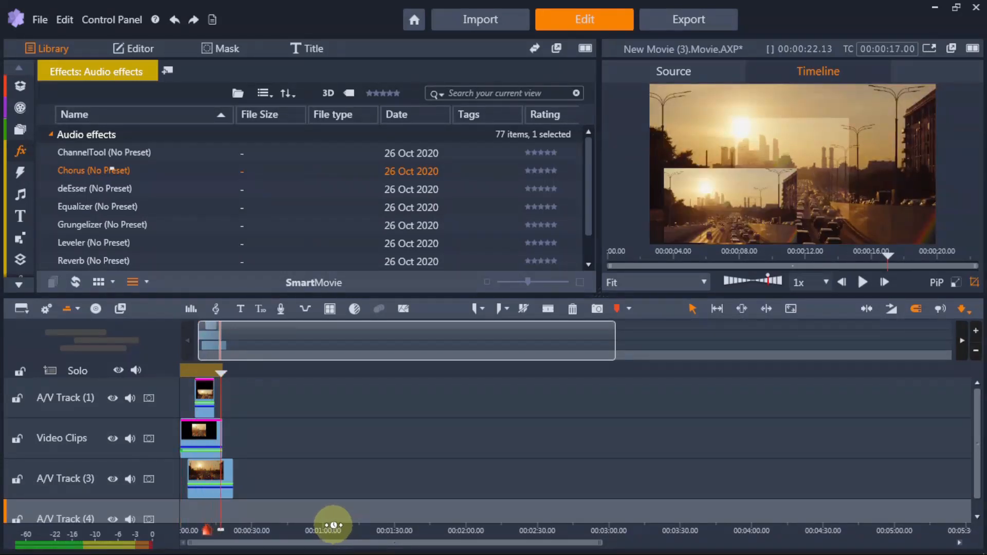
pyautogui.scroll(-12, 335, 524)
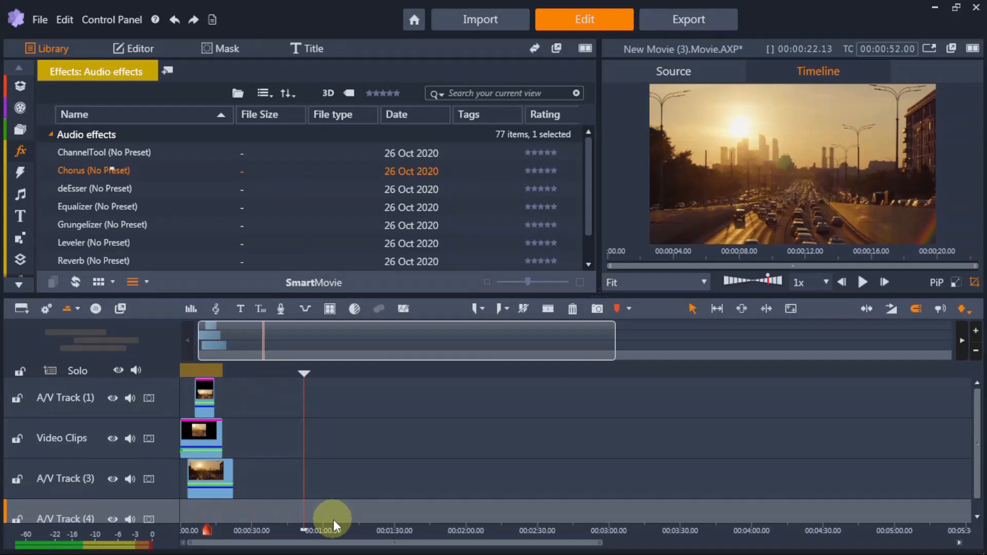
pyautogui.scroll(-13, 338, 525)
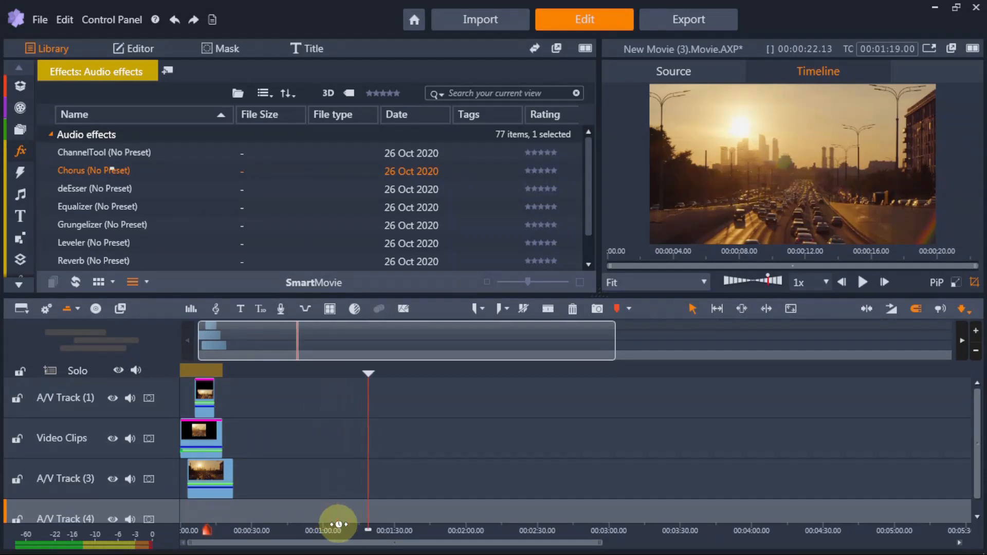
pyautogui.scroll(-2, 342, 524)
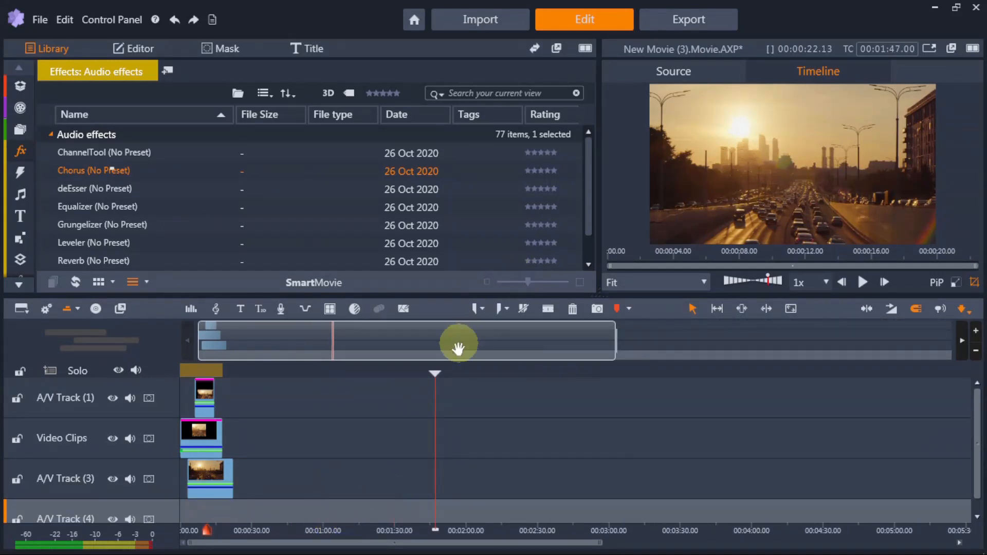
pyautogui.moveTo(434, 374); pyautogui.dragTo(181, 378)
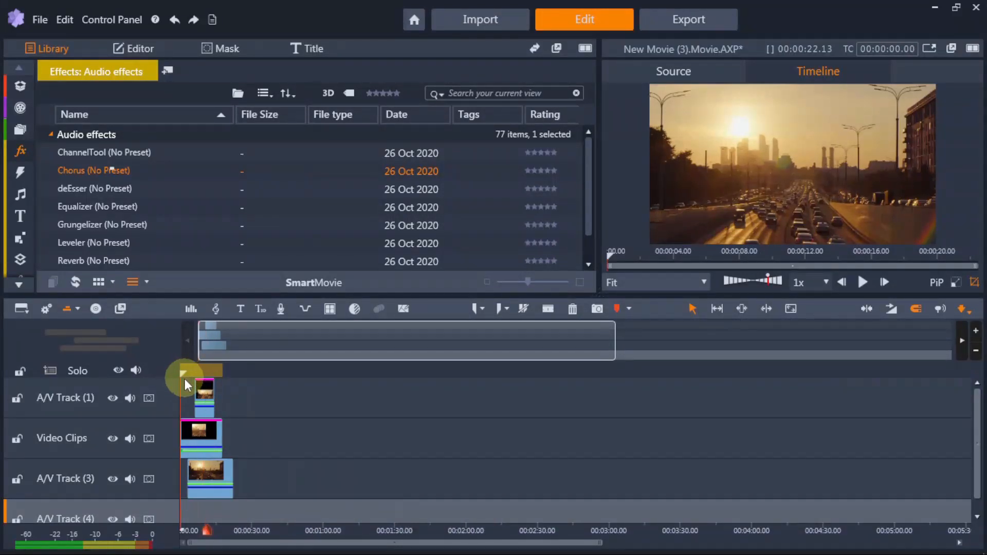
# Hide the timeline navigator
pyautogui.click(66, 309)
pyautogui.click(68, 310)
pyautogui.click(67, 310)
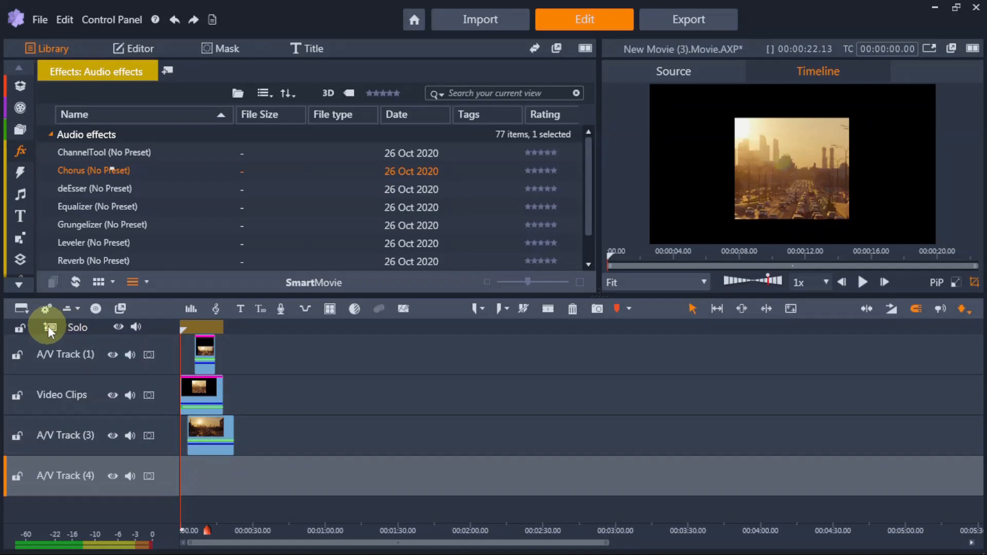
# Turn on Solo for the timeline and toggle the lock of all tracks twice, leaving them unlocked
pyautogui.click(75, 327)
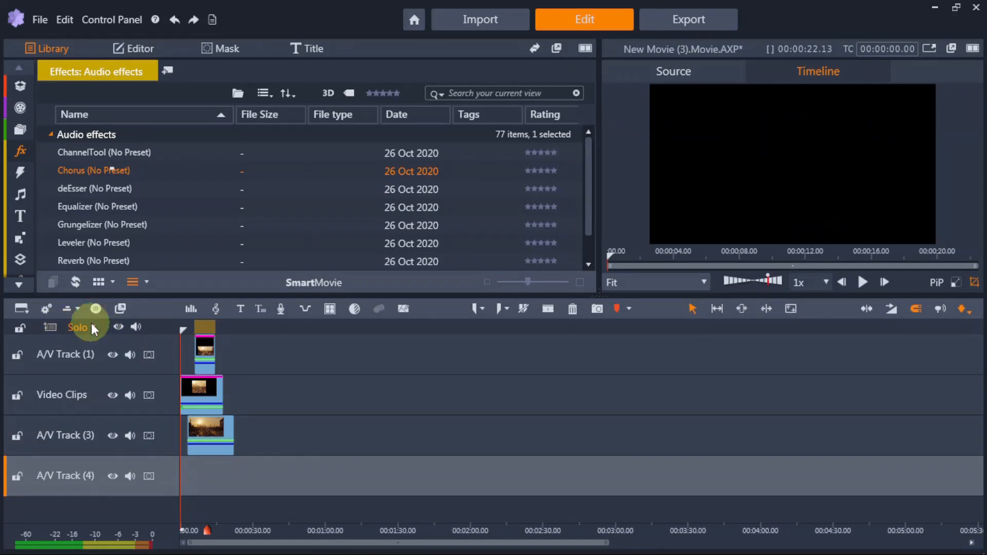
pyautogui.click(21, 329)
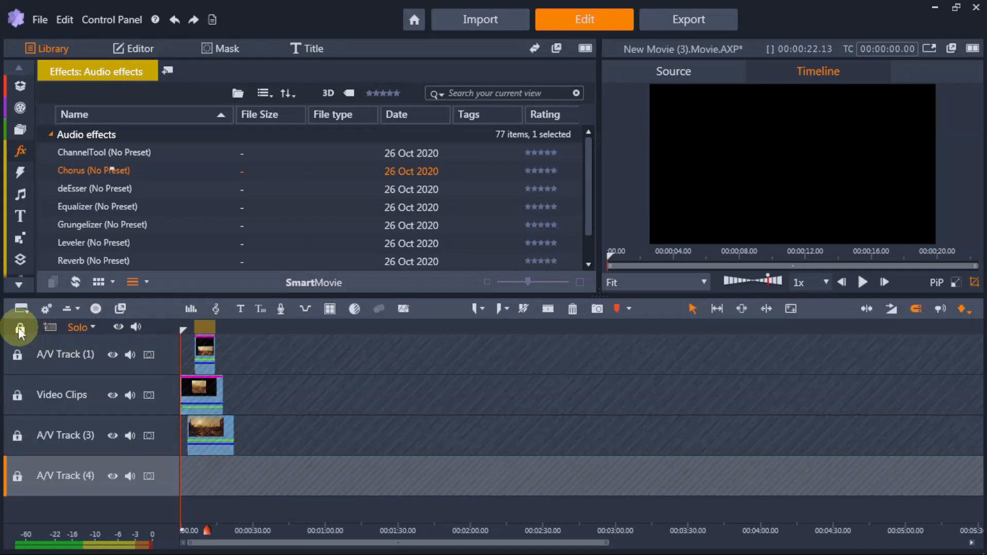
pyautogui.click(20, 329)
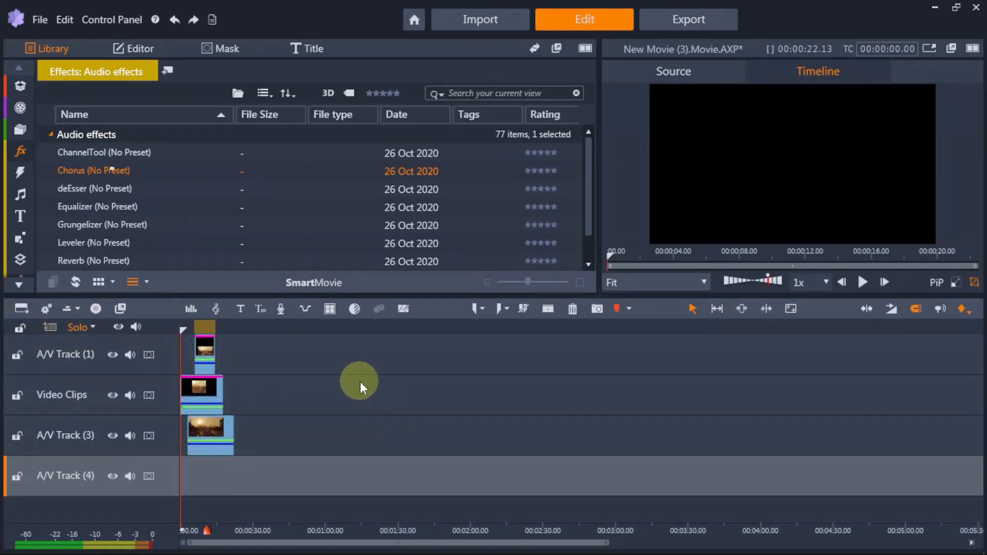
pyautogui.click(19, 331)
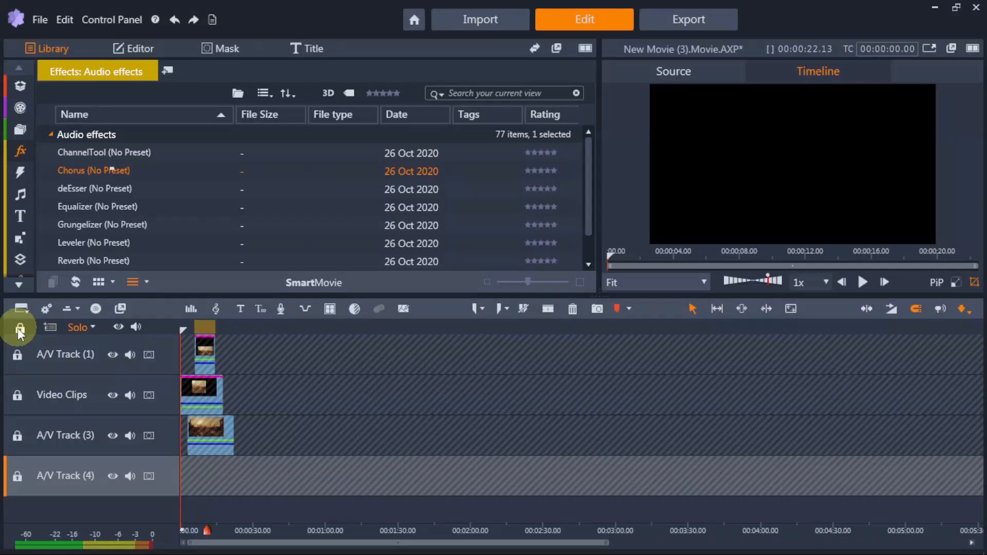
pyautogui.click(20, 331)
# Mark in the movie at 00:00:02.11 and mark out at 00:00:10.12 on the timeline
pyautogui.moveTo(225, 530); pyautogui.dragTo(232, 529)
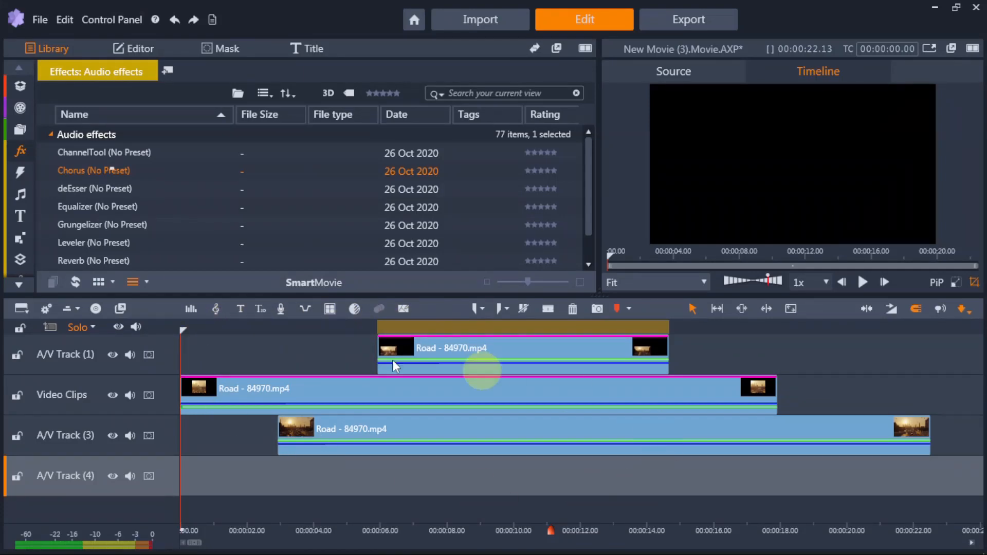
pyautogui.moveTo(227, 331); pyautogui.dragTo(278, 330)
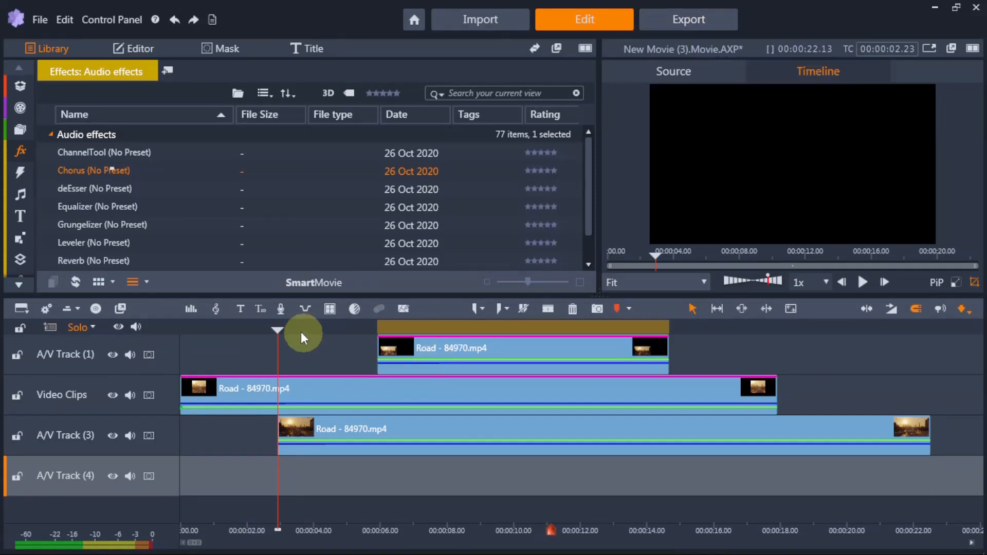
pyautogui.moveTo(278, 329)
pyautogui.mouseDown()
pyautogui.moveTo(201, 327)
pyautogui.moveTo(278, 328)
pyautogui.moveTo(252, 329)
pyautogui.moveTo(262, 329)
pyautogui.mouseUp()
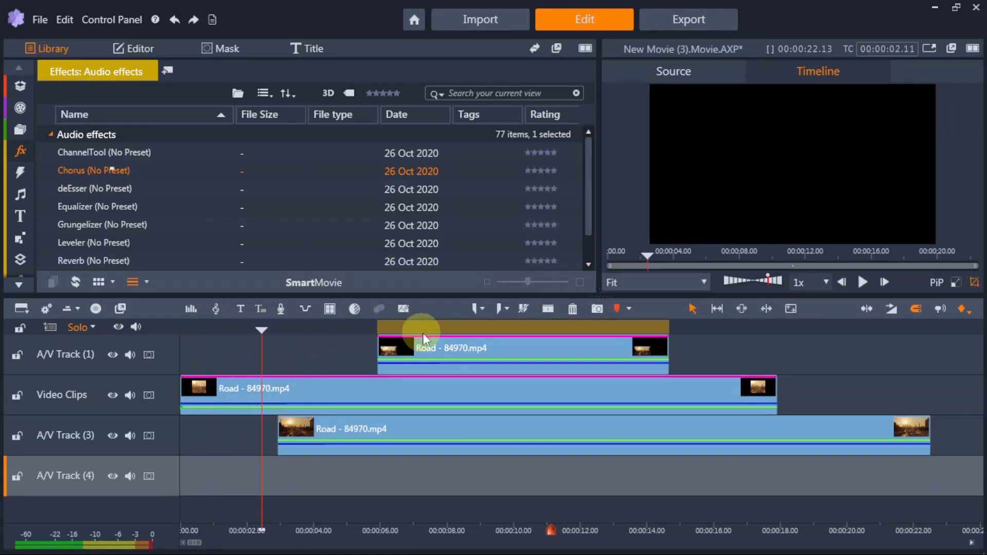
pyautogui.click(475, 306)
pyautogui.click(527, 327)
pyautogui.click(498, 310)
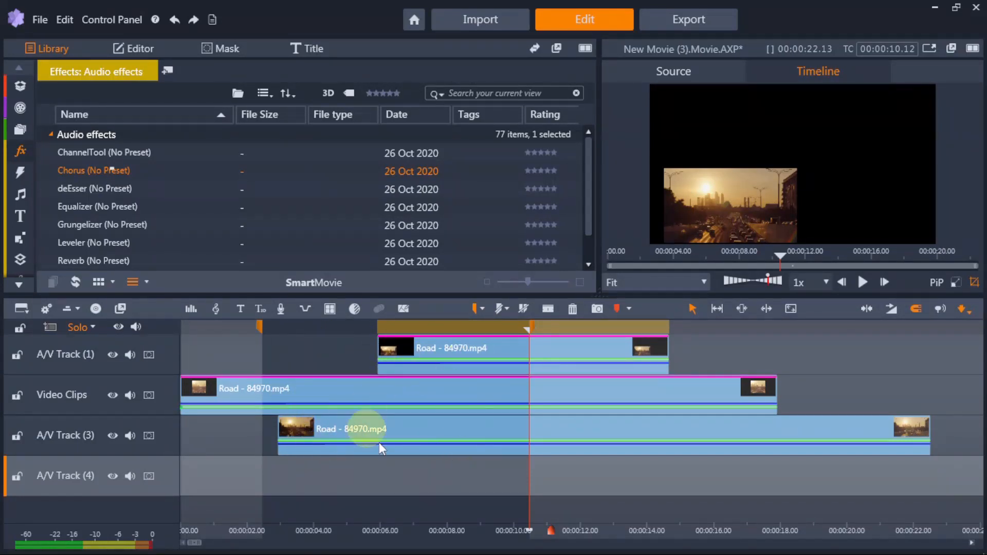
# Open the movie's export settings and look over the file name and the available after-export actions
pyautogui.click(690, 20)
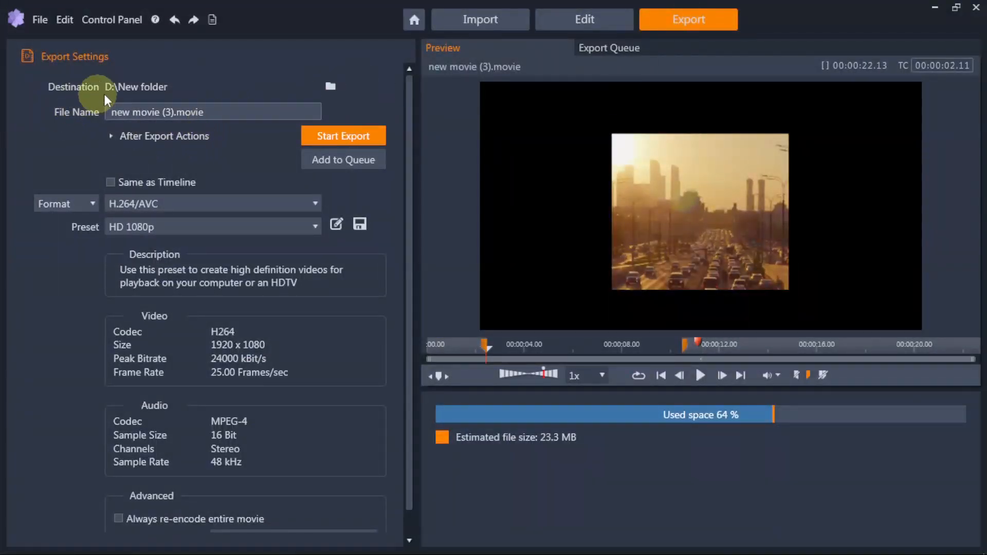
pyautogui.click(224, 115)
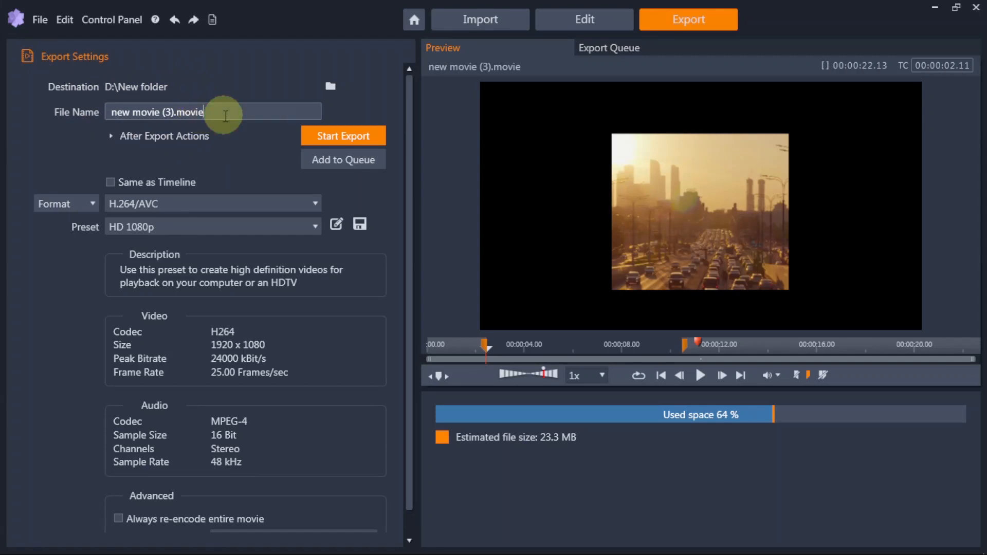
pyautogui.moveTo(224, 112); pyautogui.dragTo(64, 105)
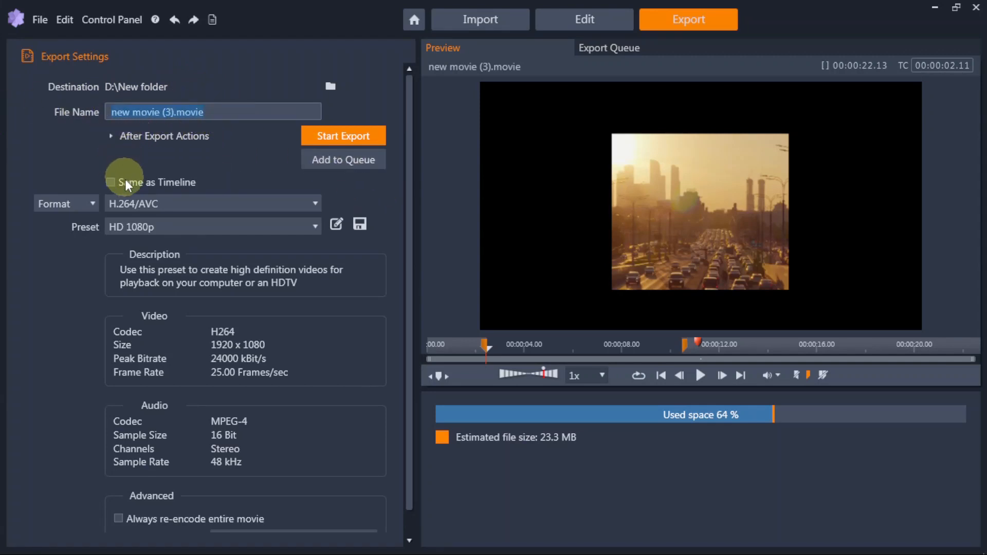
pyautogui.click(110, 137)
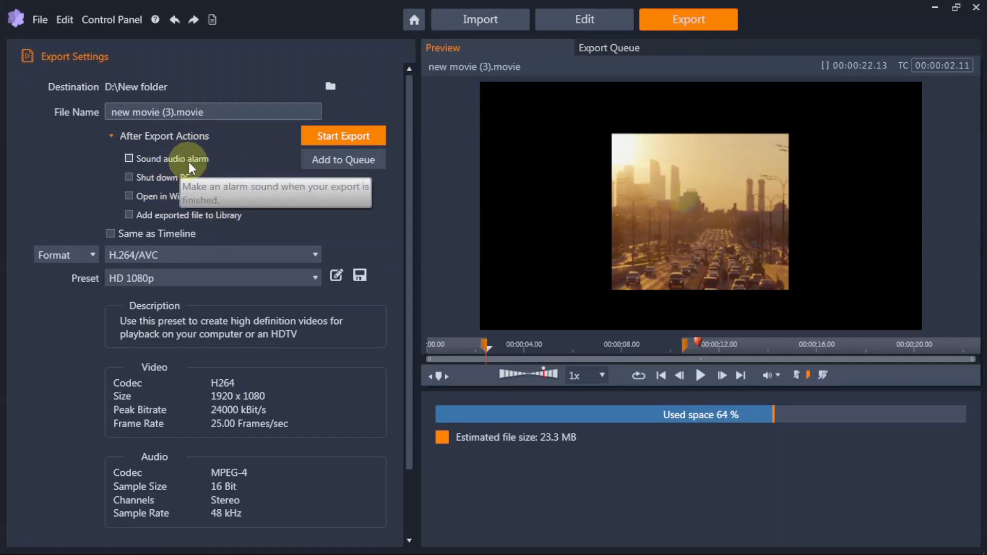
pyautogui.click(111, 137)
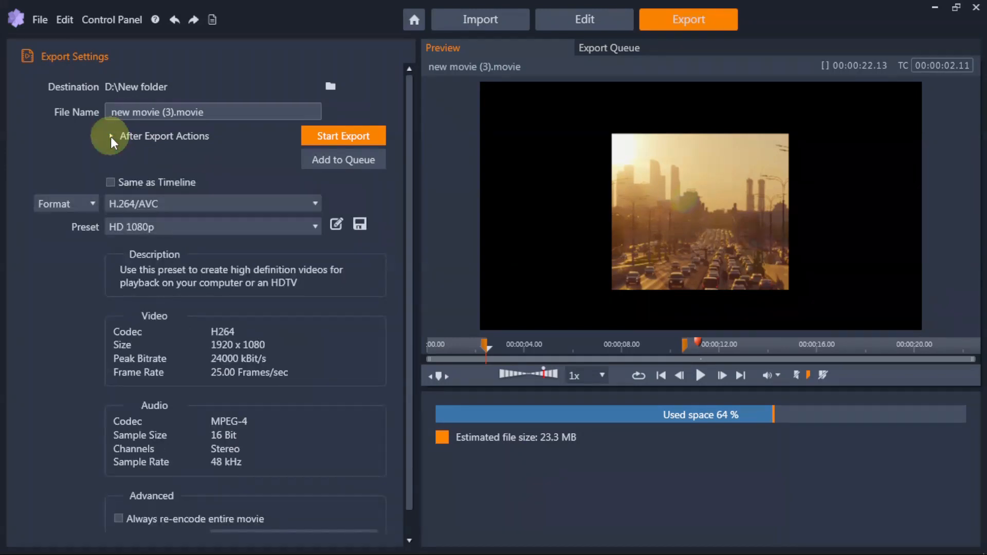
# Choose the export type by extension, with *.mp4 as extension and H.264/AVC as format
pyautogui.click(83, 203)
pyautogui.click(72, 240)
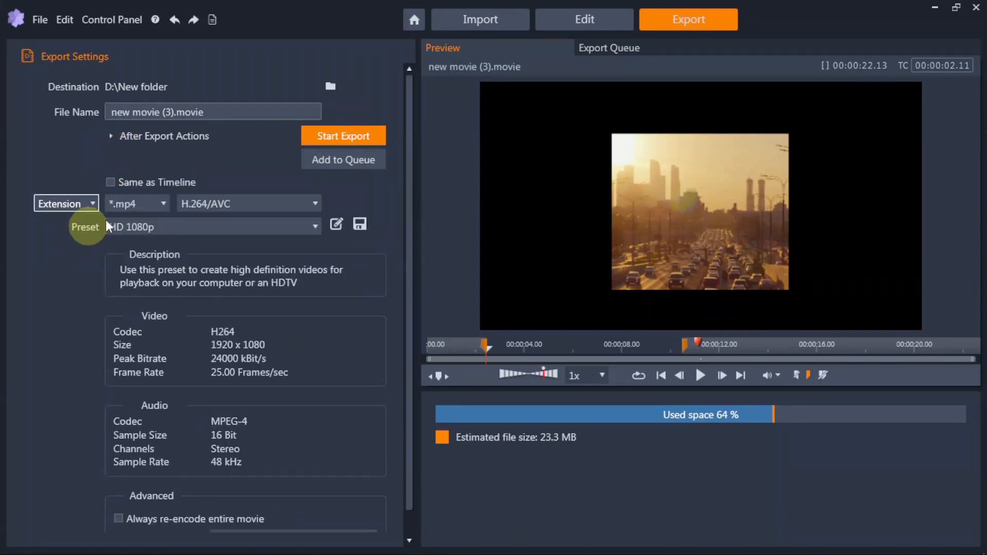
pyautogui.click(160, 201)
pyautogui.click(161, 201)
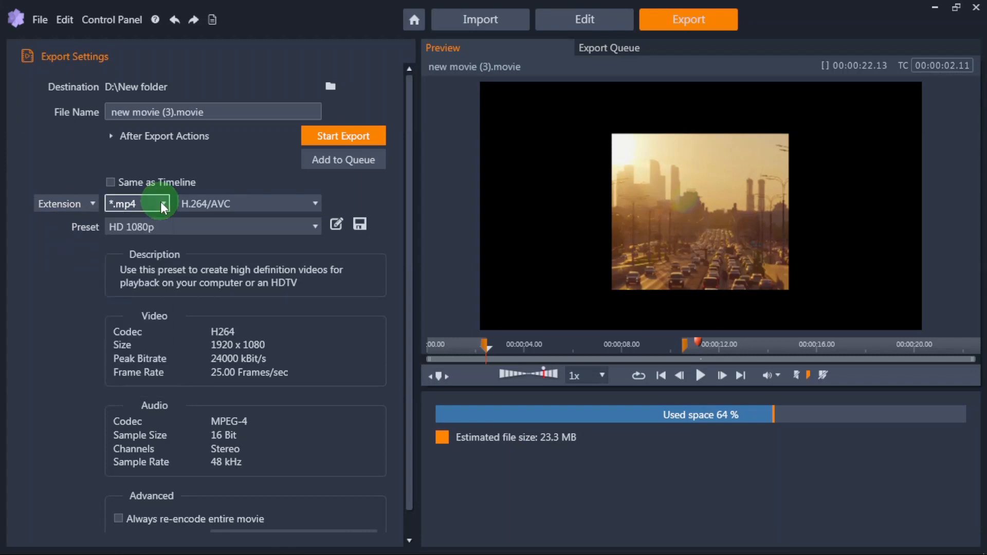
pyautogui.click(230, 205)
pyautogui.click(212, 206)
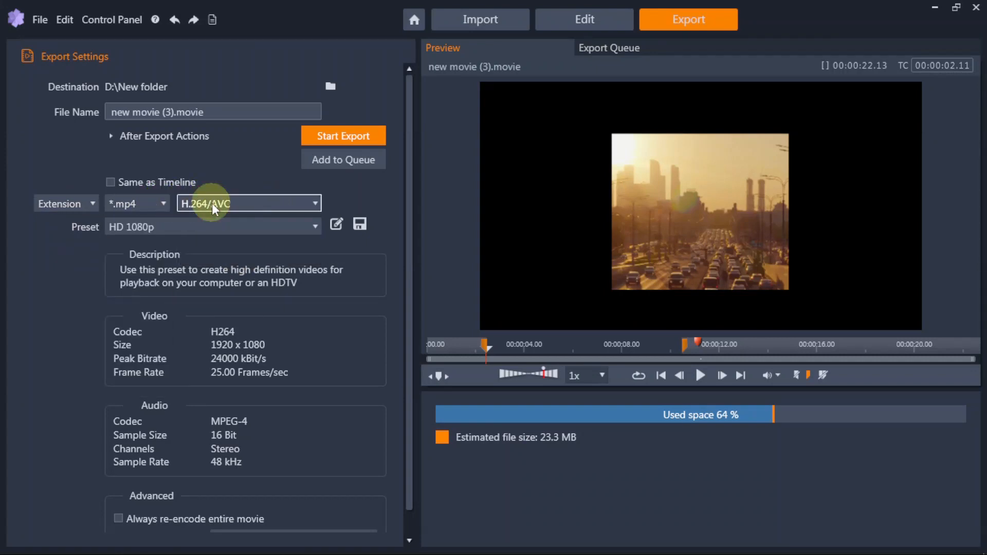
# Enable and disable Same as Timeline, and set the export preset to HD 720p
pyautogui.click(112, 183)
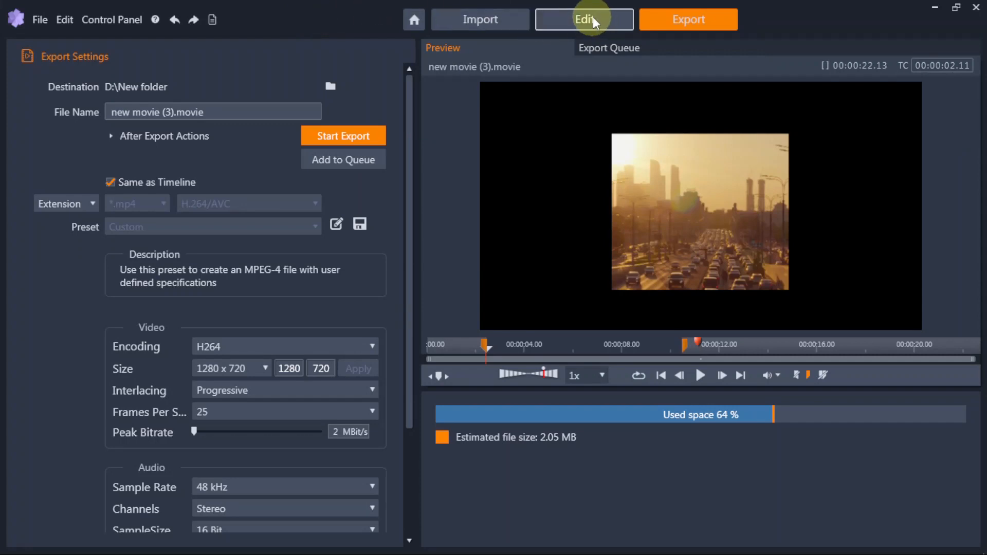
pyautogui.click(109, 182)
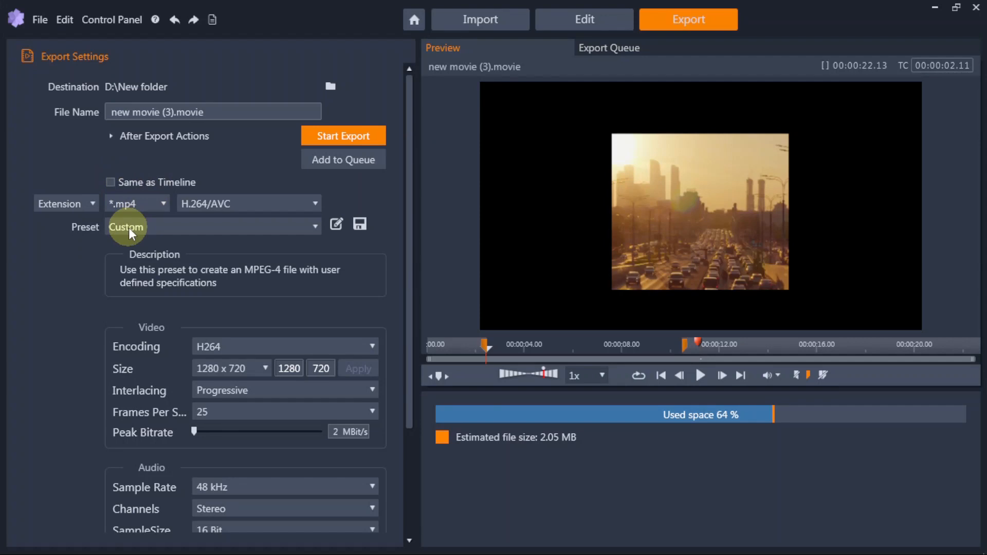
pyautogui.click(128, 227)
pyautogui.click(34, 337)
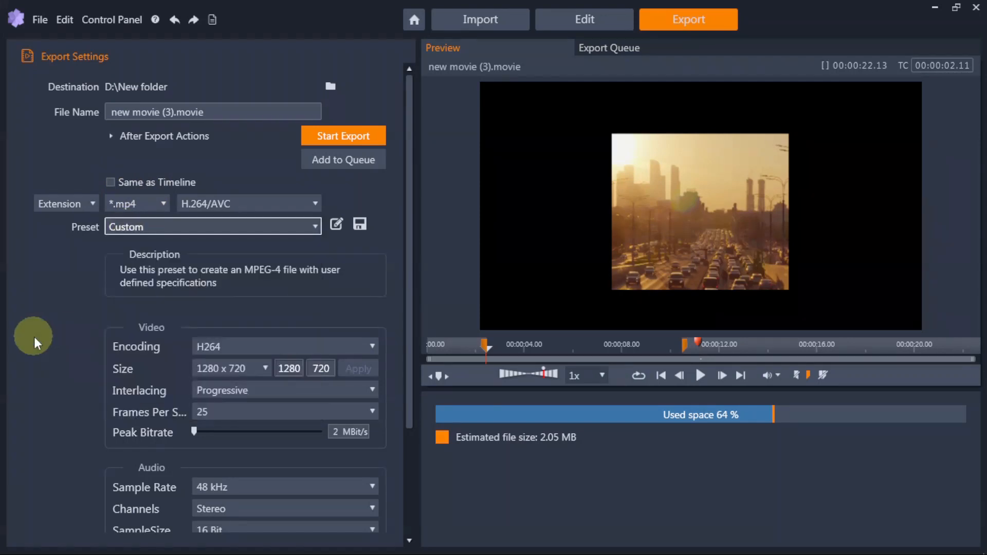
pyautogui.click(130, 224)
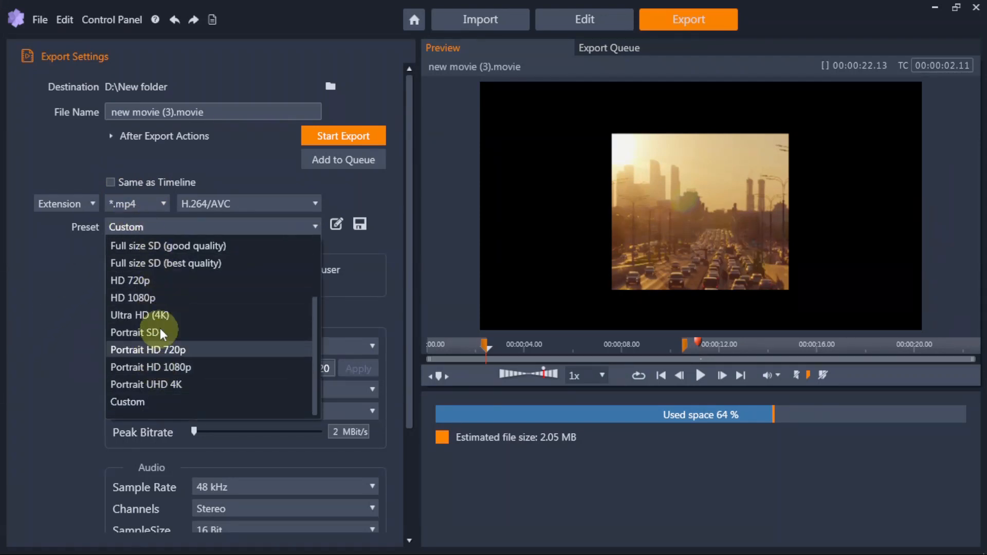
pyautogui.click(154, 283)
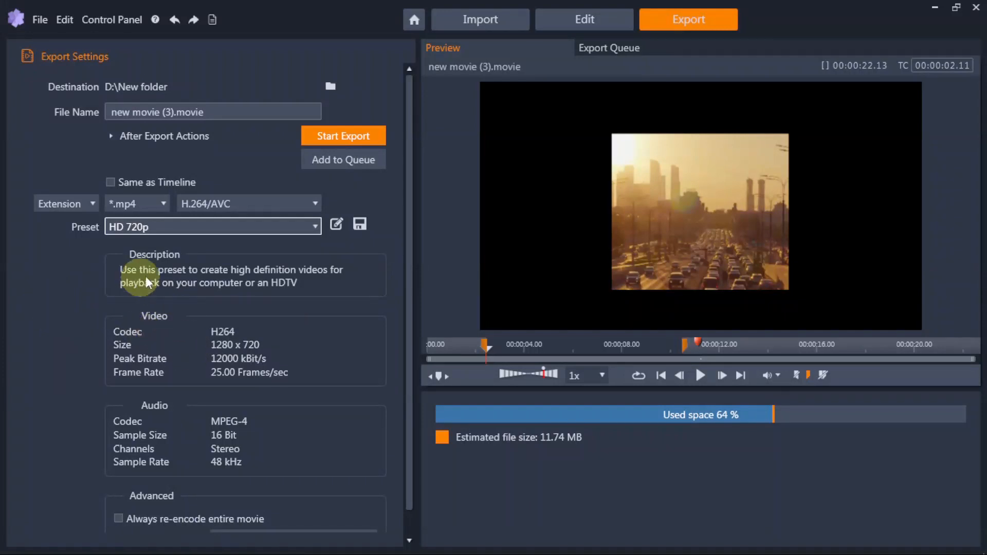
# Change the export preset to Custom and set the video size to 1920 x 1080
pyautogui.click(281, 228)
pyautogui.scroll(2, 172, 258)
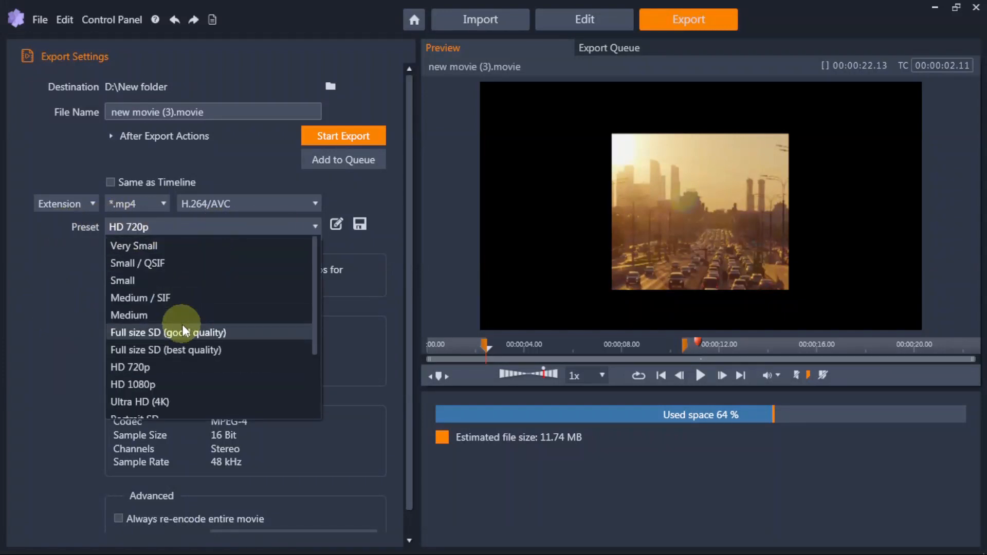
pyautogui.scroll(-3, 169, 360)
pyautogui.click(161, 404)
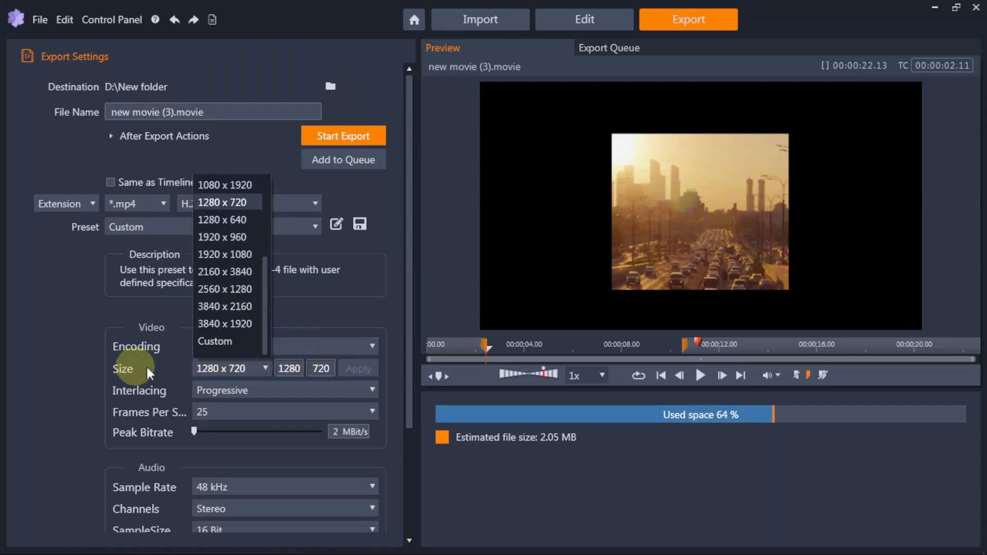
pyautogui.click(229, 255)
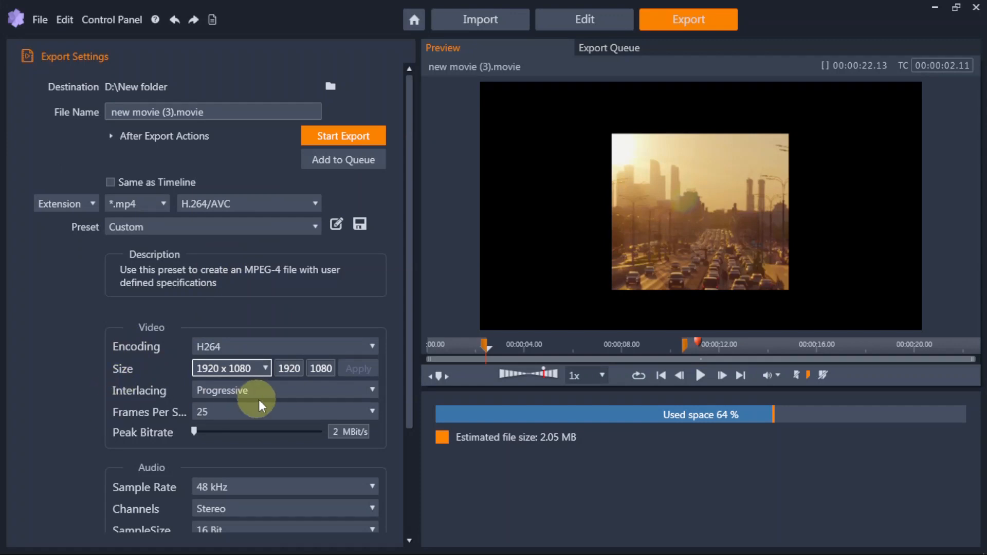
# Check the interlacing and frames-per-second choices available for the custom video settings
pyautogui.click(273, 393)
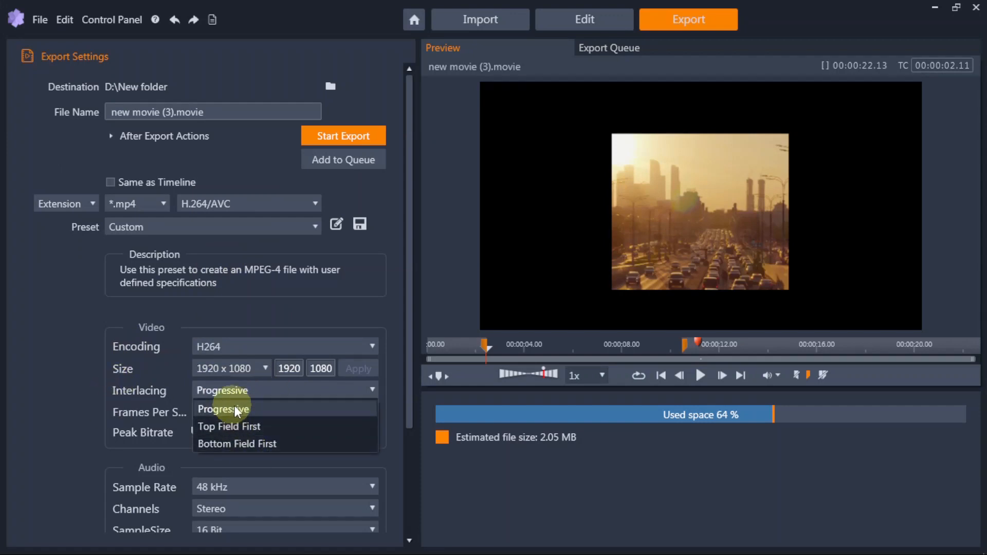
pyautogui.click(58, 399)
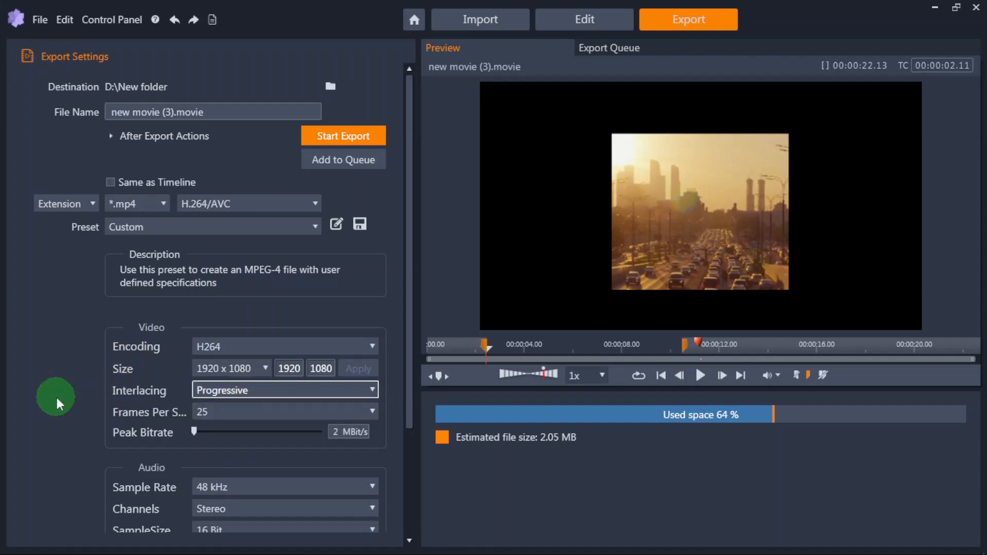
pyautogui.click(231, 410)
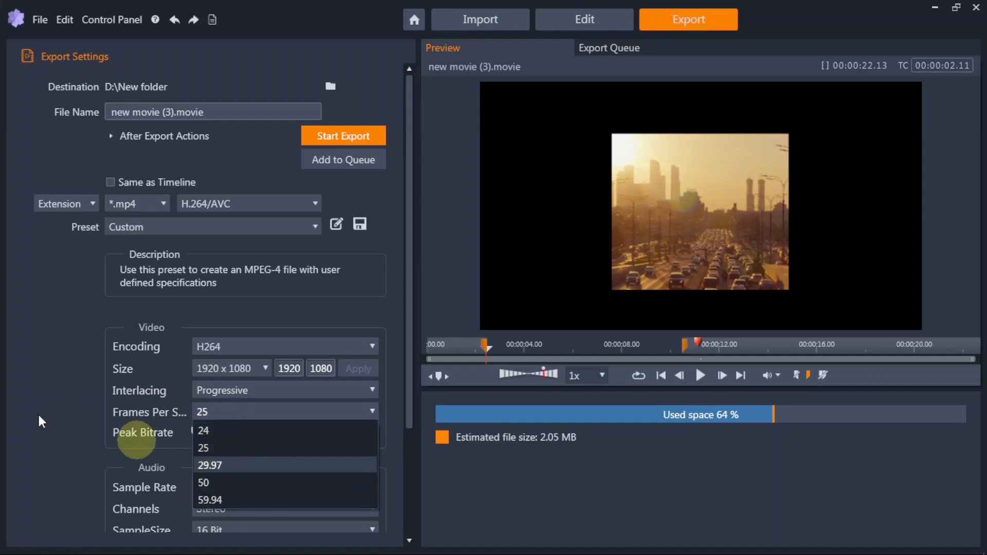
pyautogui.click(72, 388)
# Lower the peak bitrate of the exported video to 0 MBit/s
pyautogui.moveTo(408, 405); pyautogui.dragTo(419, 511)
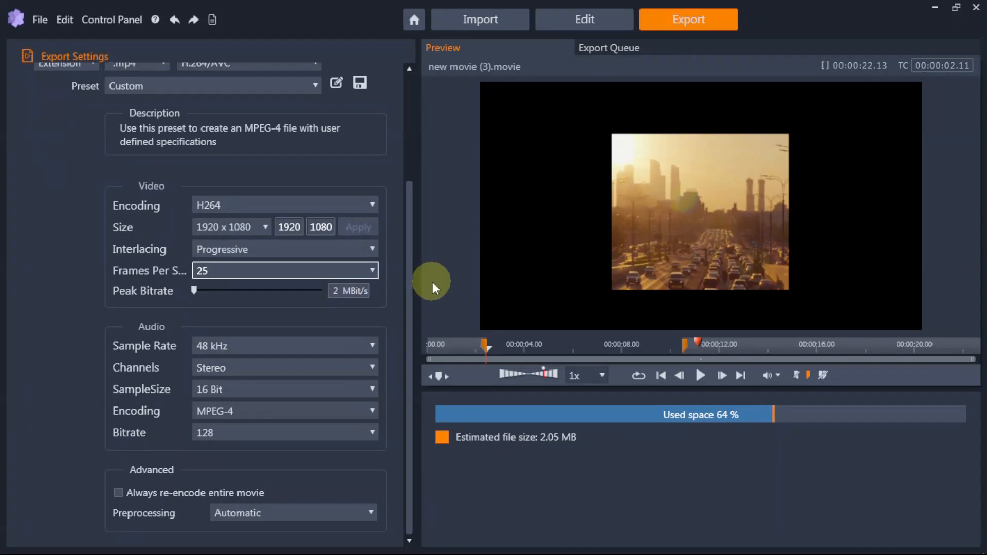
pyautogui.click(192, 291)
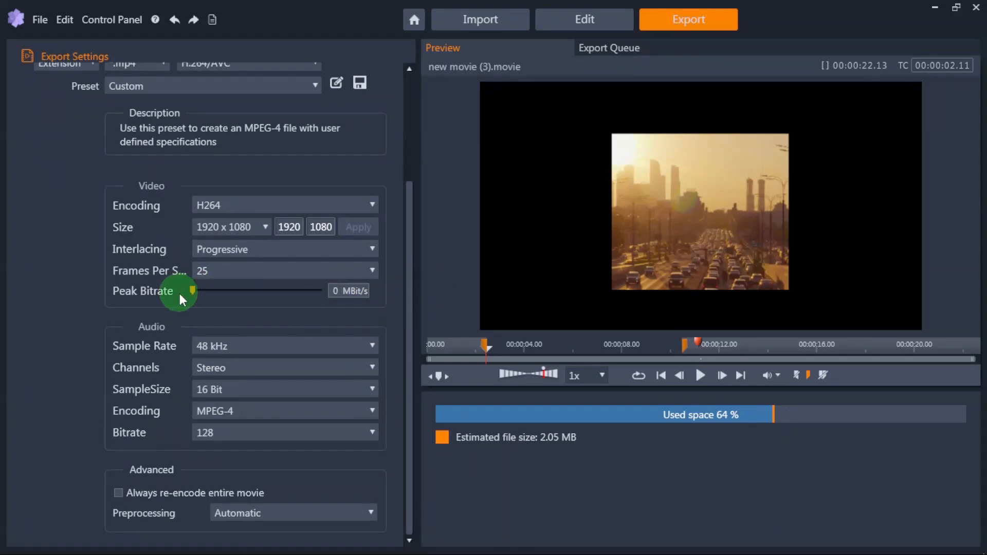
pyautogui.moveTo(193, 291); pyautogui.dragTo(181, 288)
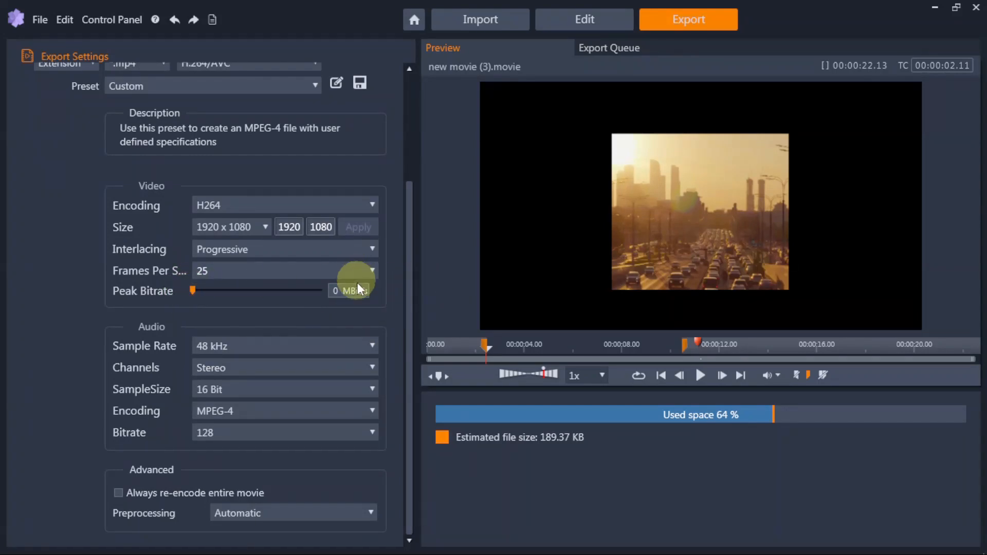
pyautogui.click(188, 293)
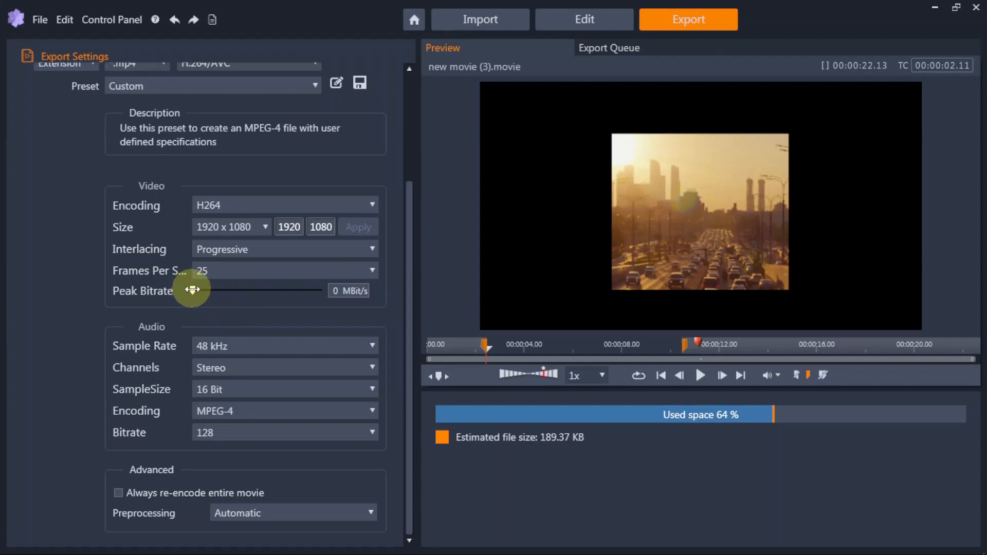
pyautogui.moveTo(193, 289)
pyautogui.mouseDown()
pyautogui.moveTo(362, 289)
pyautogui.moveTo(122, 288)
pyautogui.moveTo(191, 307)
pyautogui.mouseUp()
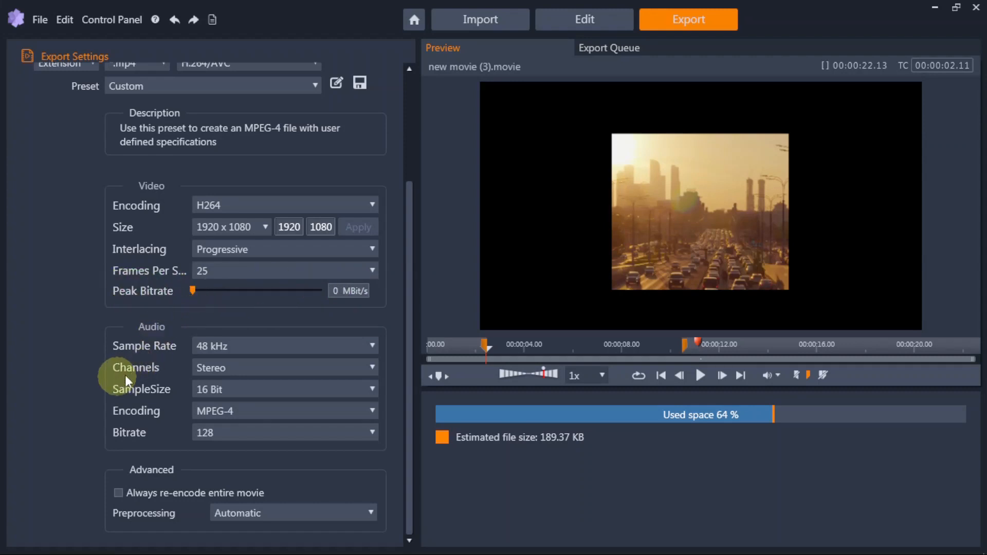
# Check the audio sample rate and channel options, keeping the sample rate at 48 kHz
pyautogui.click(337, 350)
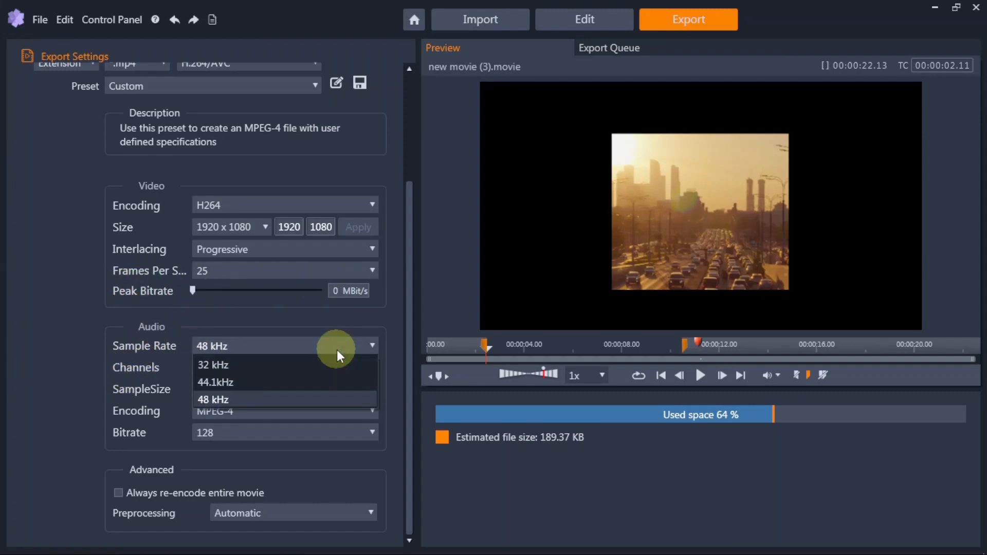
pyautogui.click(288, 400)
pyautogui.click(304, 366)
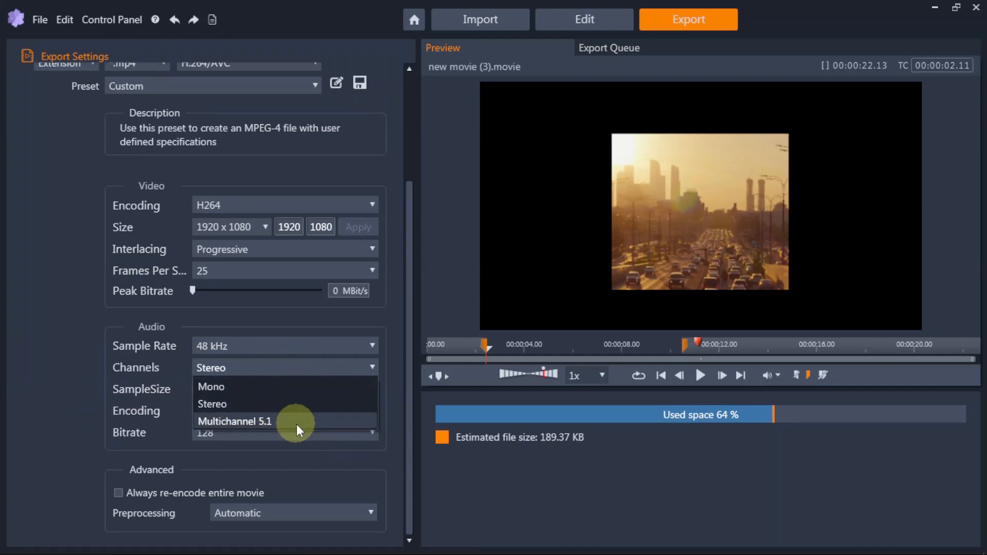
pyautogui.click(57, 418)
# Look through the audio sample size, encoding and bitrate options of the export
pyautogui.click(362, 388)
pyautogui.click(362, 388)
pyautogui.click(375, 409)
pyautogui.click(352, 427)
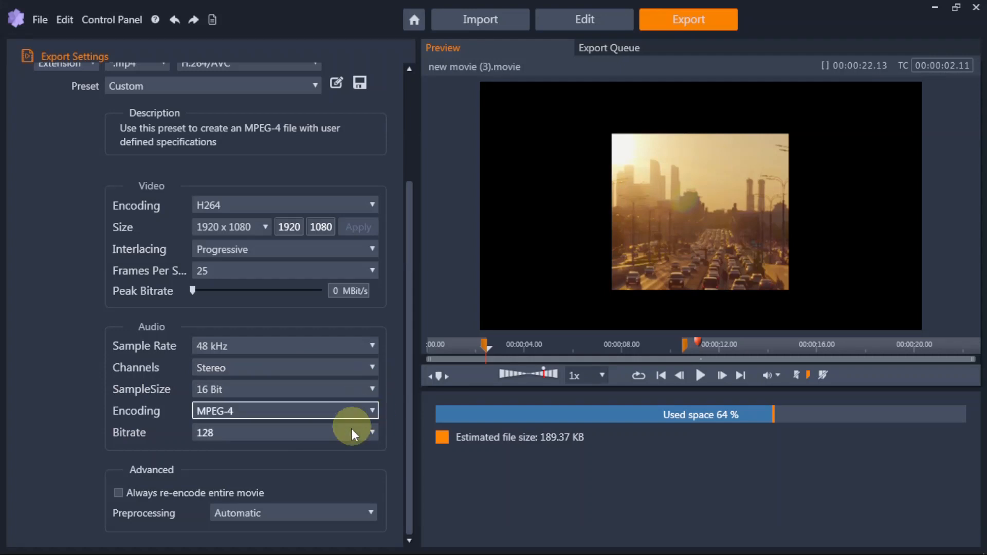
pyautogui.click(353, 431)
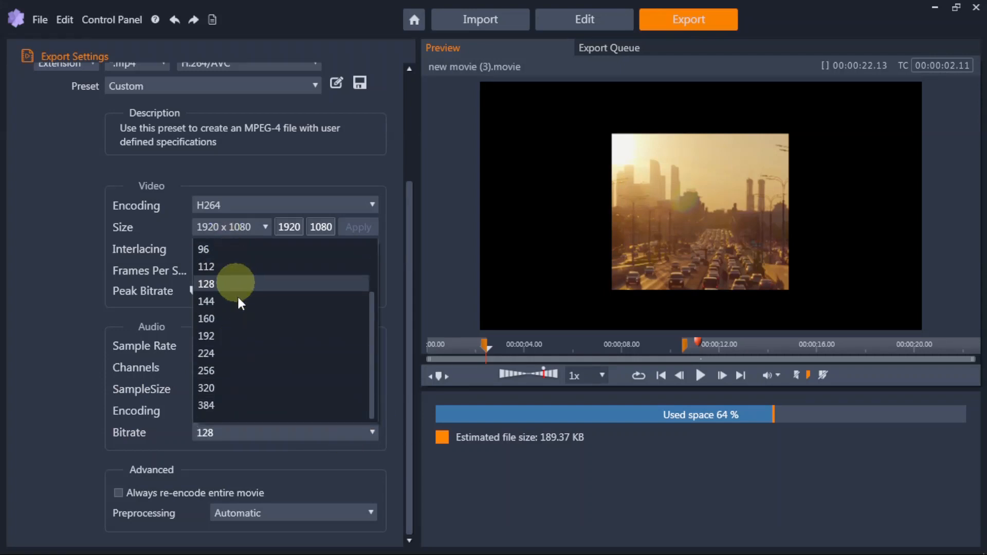
pyautogui.scroll(2, 300, 314)
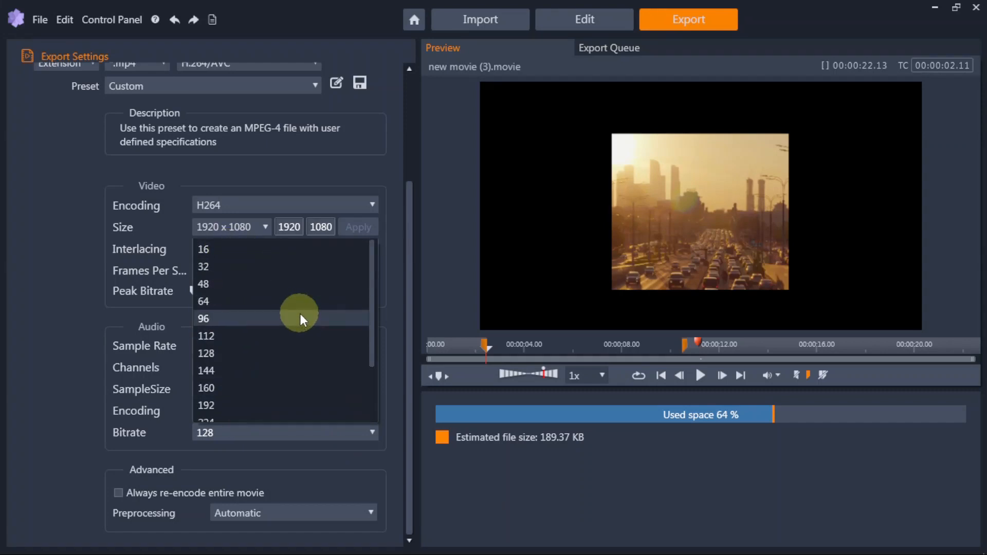
pyautogui.scroll(-2, 258, 323)
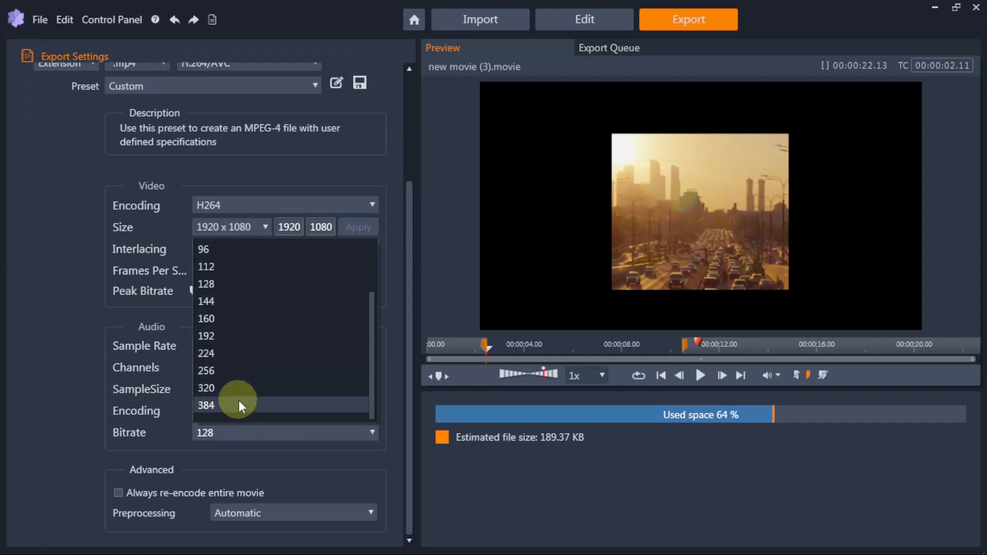
pyautogui.click(86, 400)
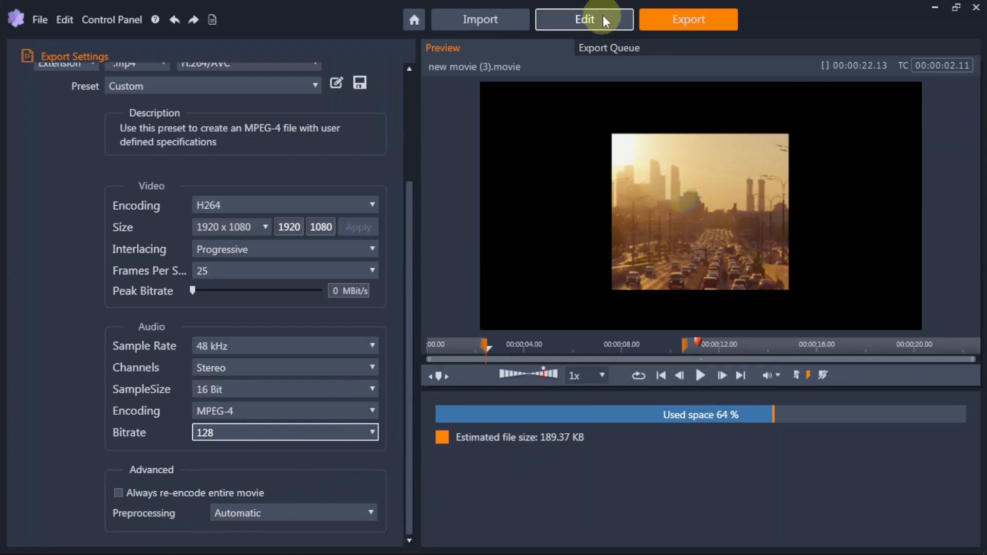
# Leave the export settings and return to editing the movie on the timeline
pyautogui.click(411, 131)
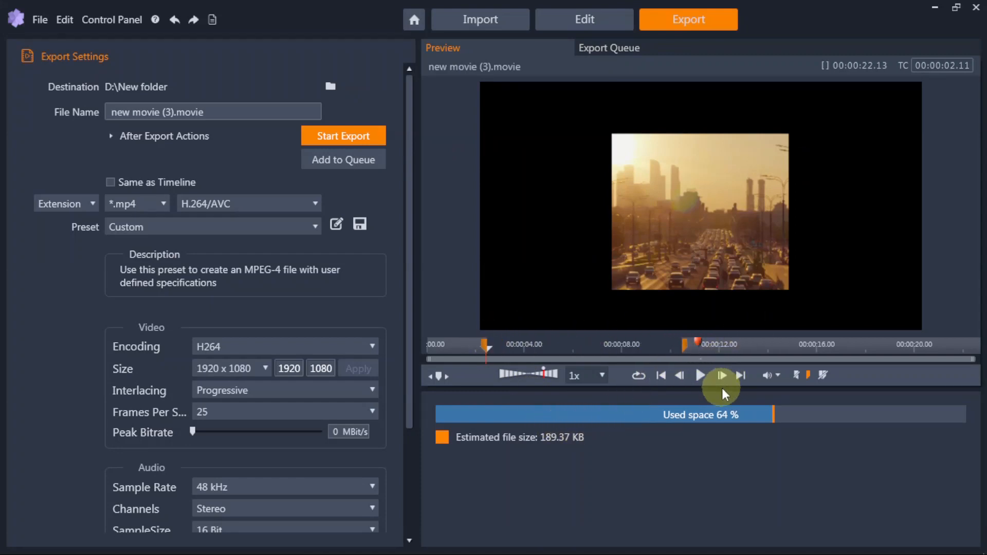
pyautogui.moveTo(654, 342); pyautogui.dragTo(894, 366)
pyautogui.click(605, 20)
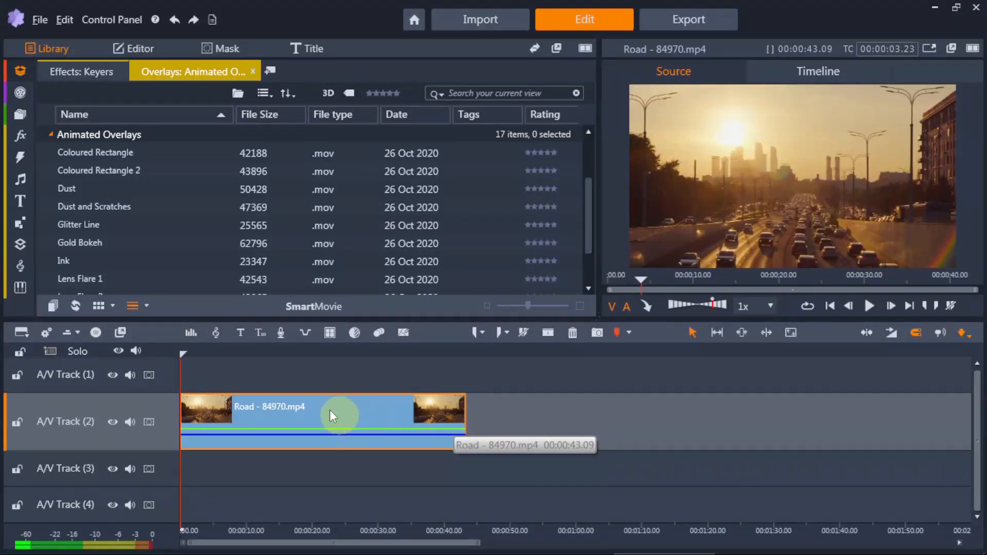
# Open the Road clip in the editor and look through its Properties, Corrections, Color and remaining adjustment categories
pyautogui.click(159, 48)
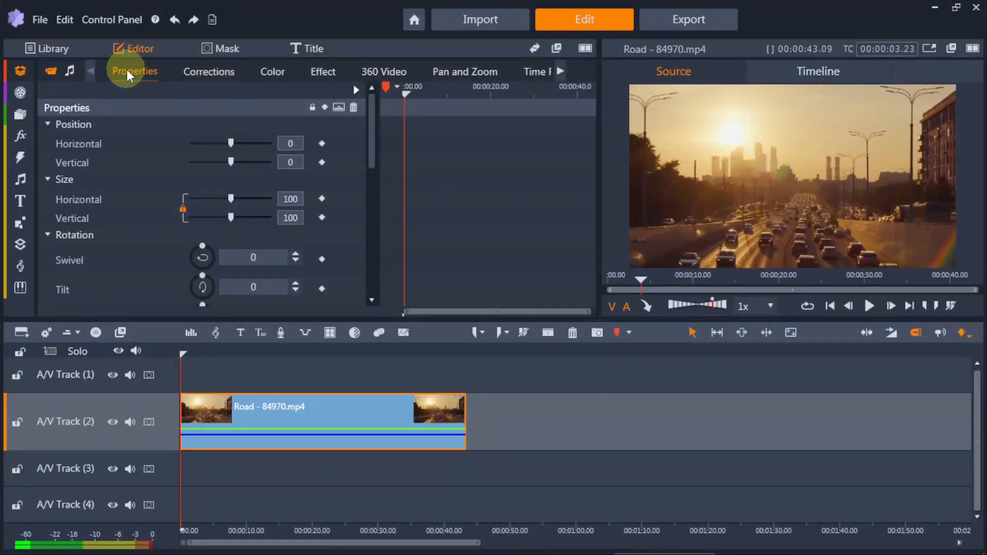
pyautogui.click(211, 70)
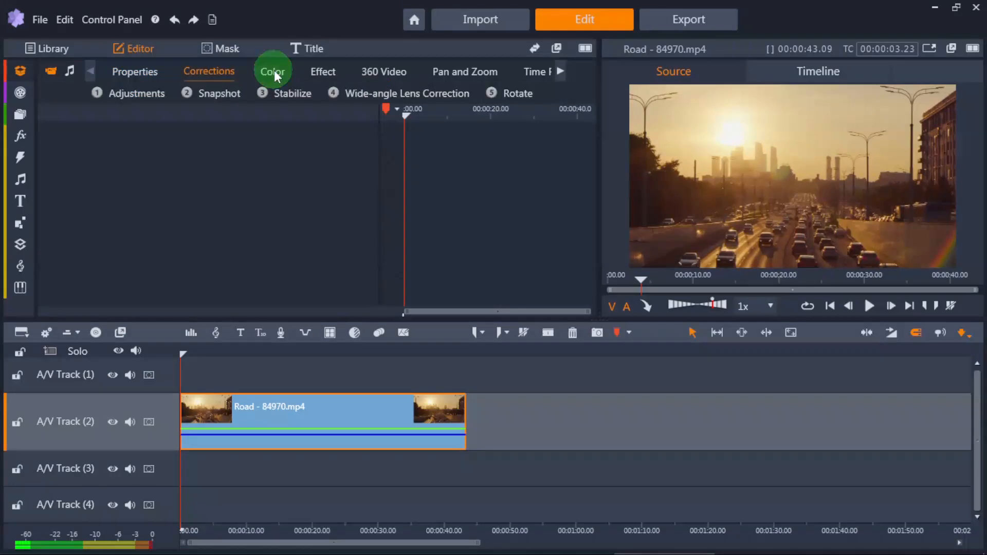
pyautogui.click(562, 70)
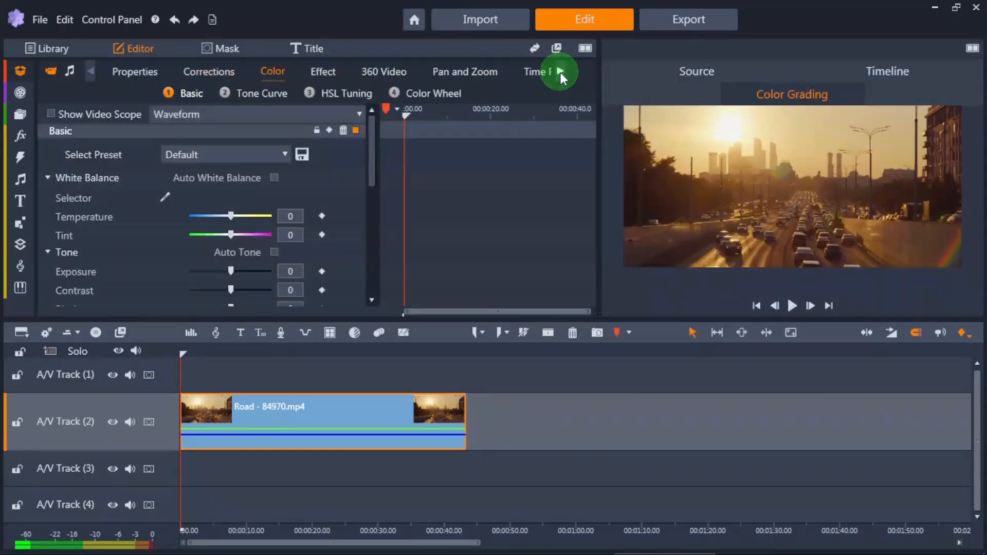
pyautogui.click(511, 71)
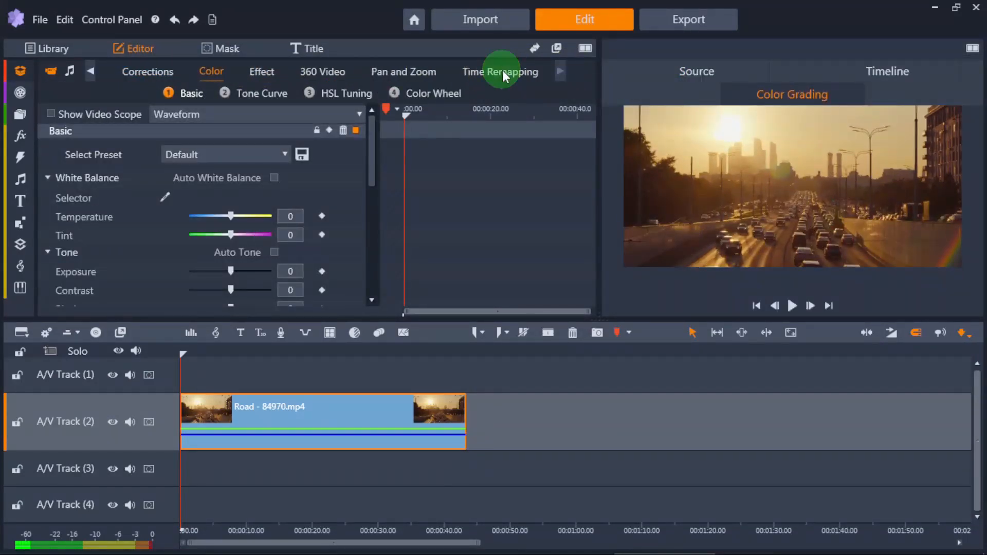
pyautogui.click(215, 71)
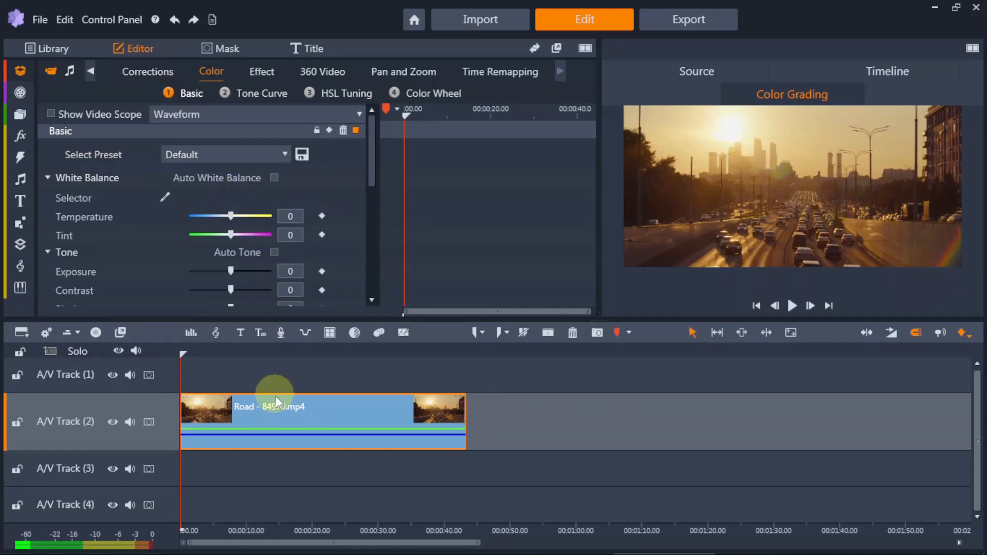
# Apply the Black and White - Green Filter LUT profile to the Road clip in the basic color settings
pyautogui.click(373, 196)
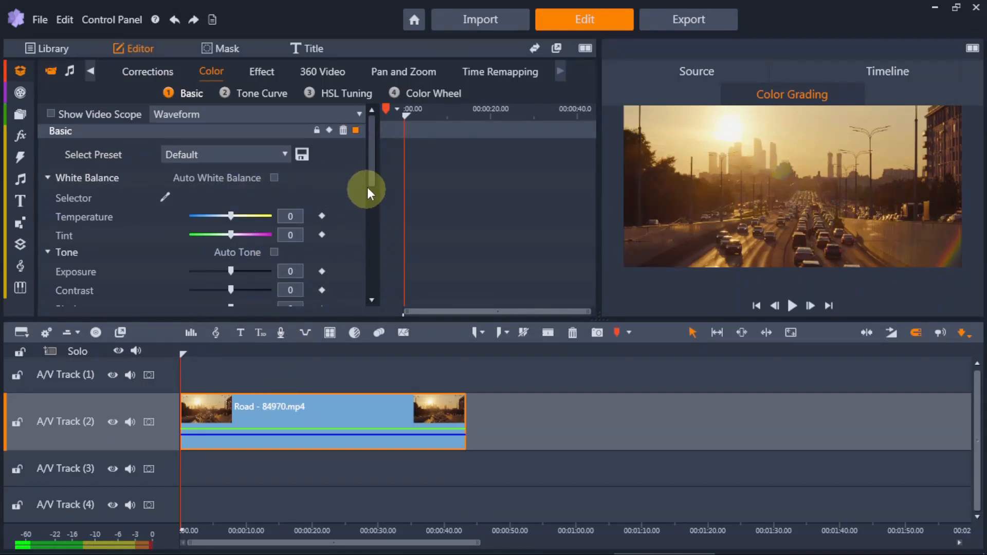
pyautogui.moveTo(370, 183); pyautogui.dragTo(378, 290)
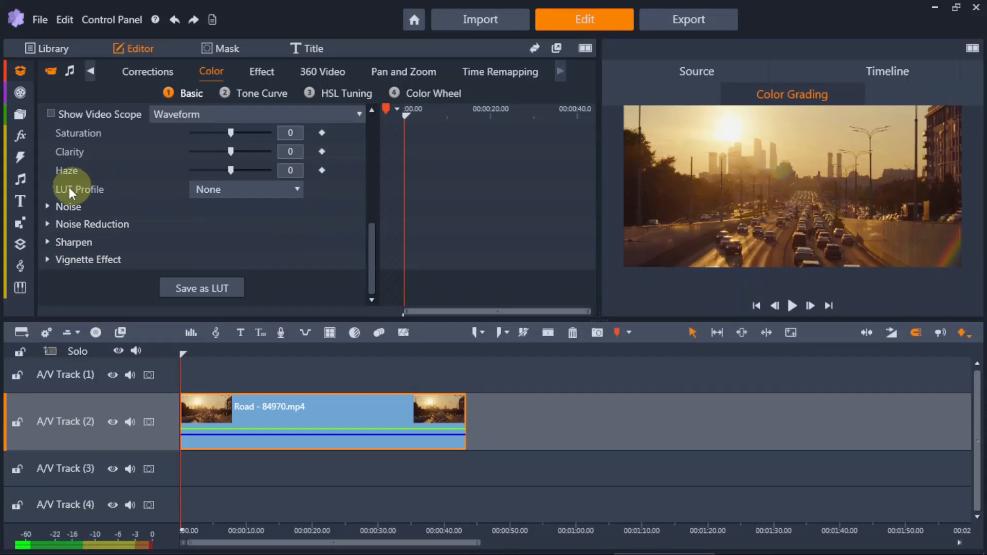
pyautogui.click(291, 189)
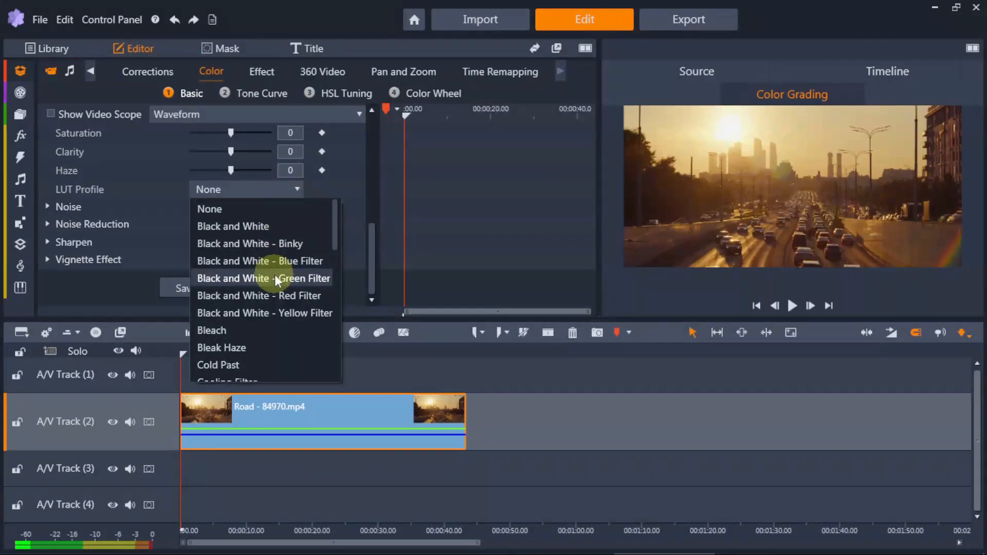
pyautogui.click(285, 282)
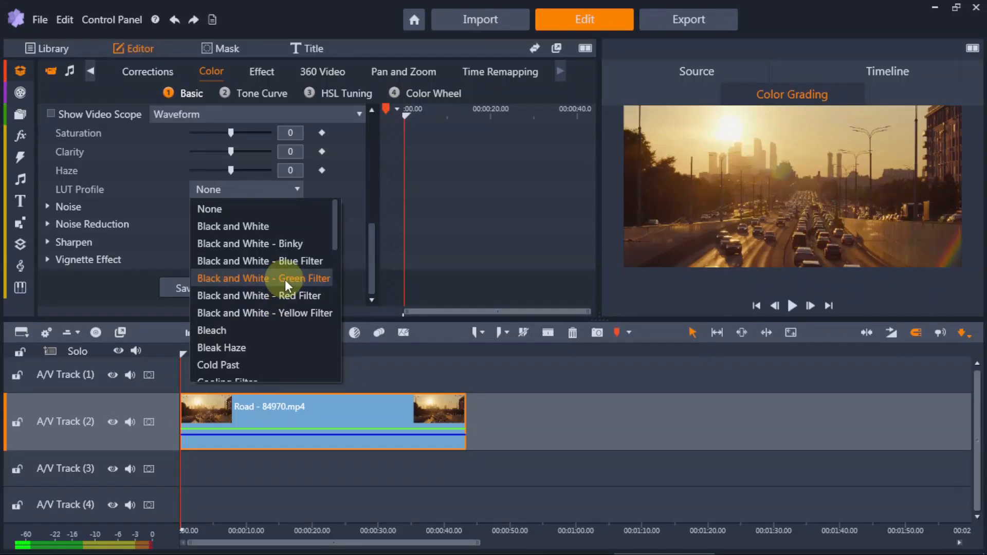
pyautogui.click(285, 279)
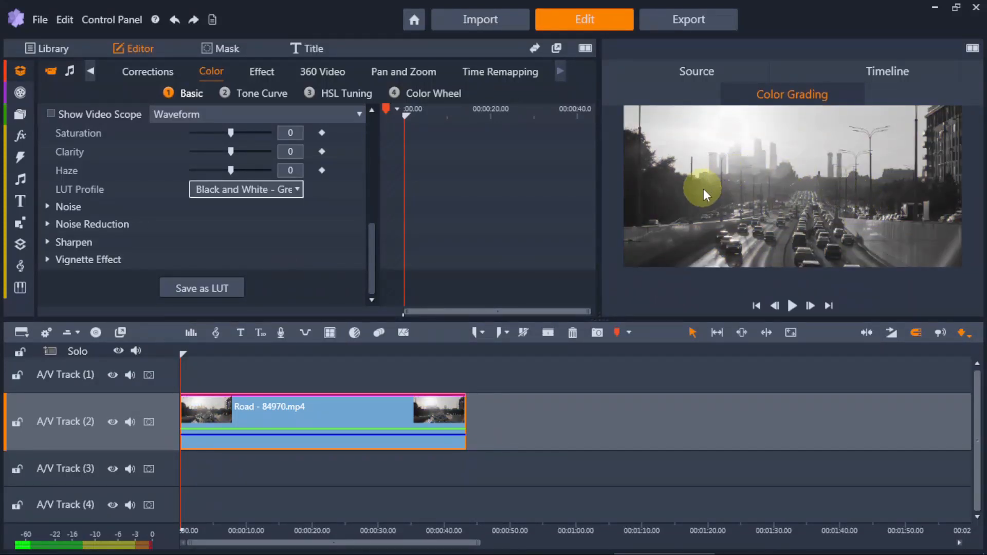
# Switch the Road clip's LUT profile to Cyanotype and play the clip from near its start
pyautogui.click(279, 190)
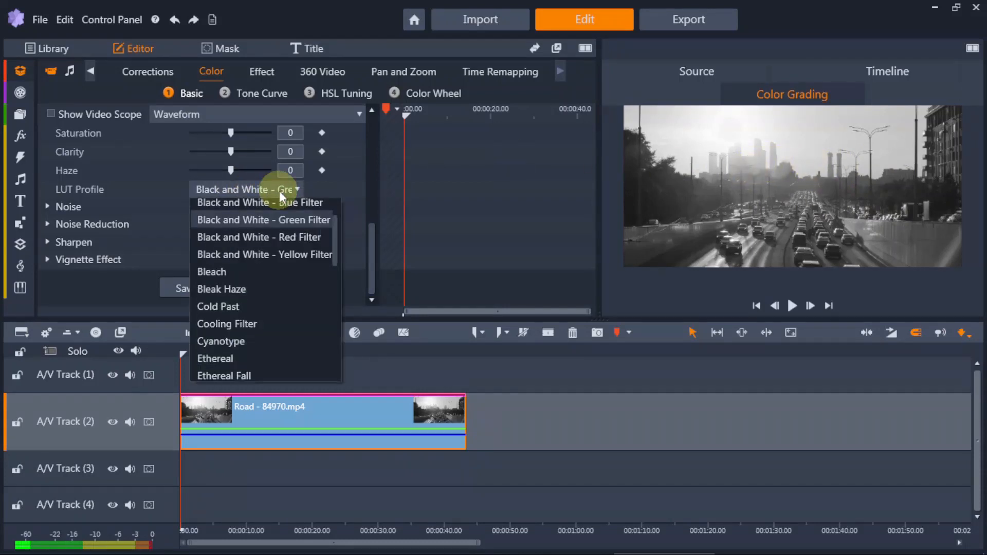
pyautogui.click(240, 347)
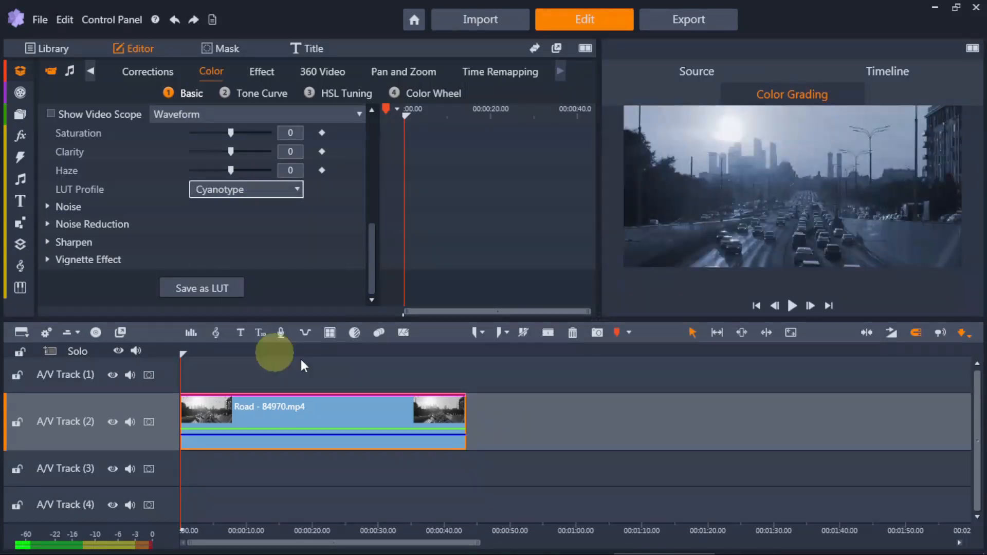
pyautogui.click(259, 349)
pyautogui.moveTo(259, 353); pyautogui.dragTo(190, 354)
pyautogui.click(864, 307)
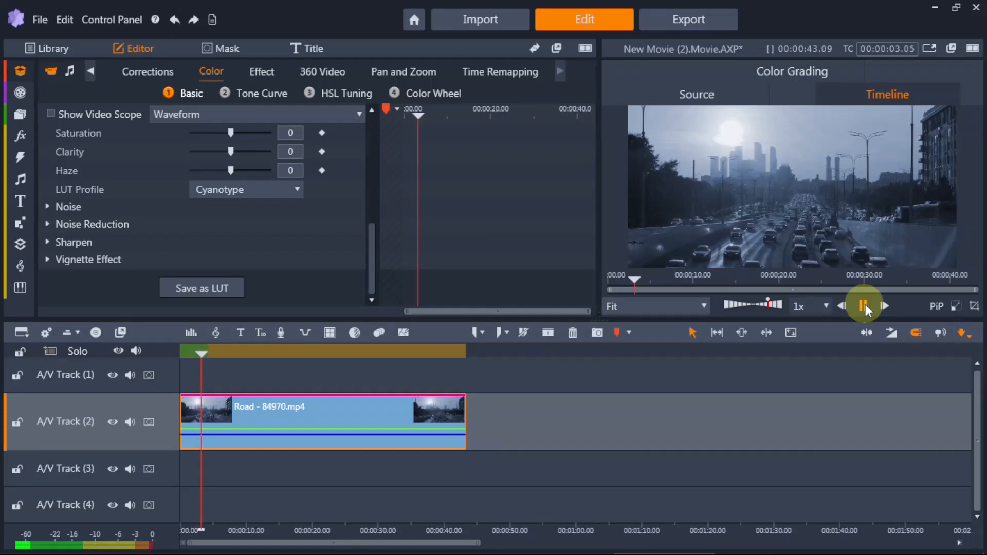
pyautogui.click(864, 307)
# Set the Road clip's LUT profile to Spy Film
pyautogui.click(276, 189)
pyautogui.scroll(-3, 244, 279)
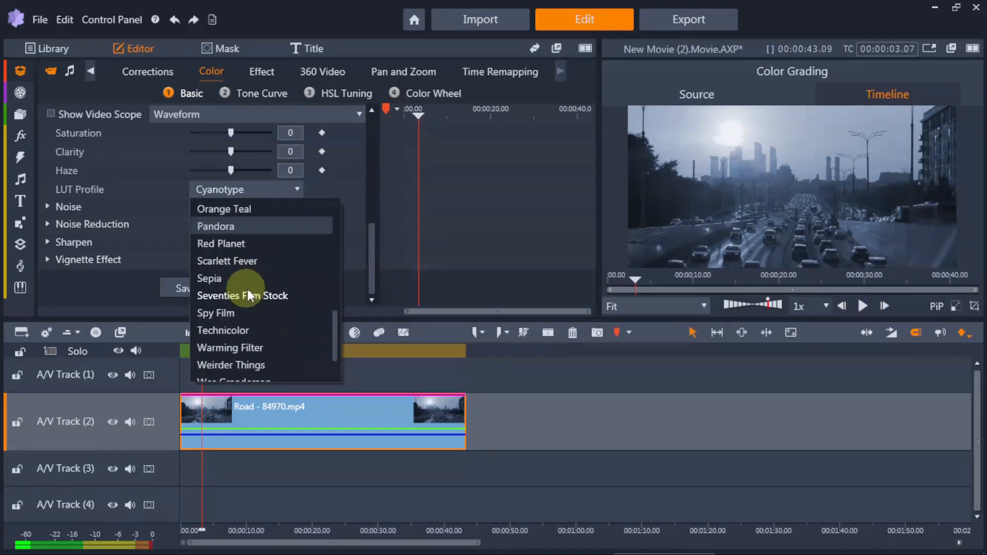
pyautogui.scroll(-2, 248, 292)
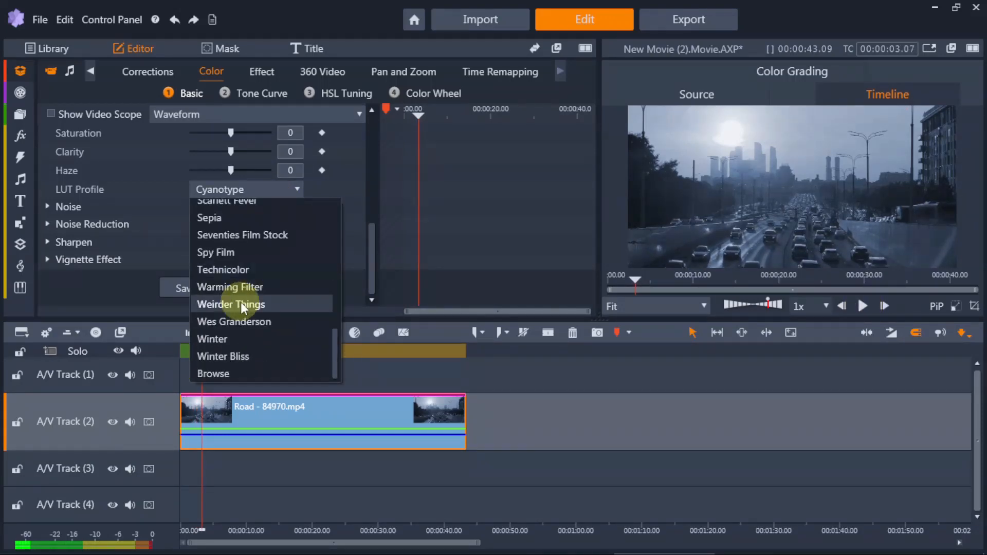
pyautogui.click(242, 253)
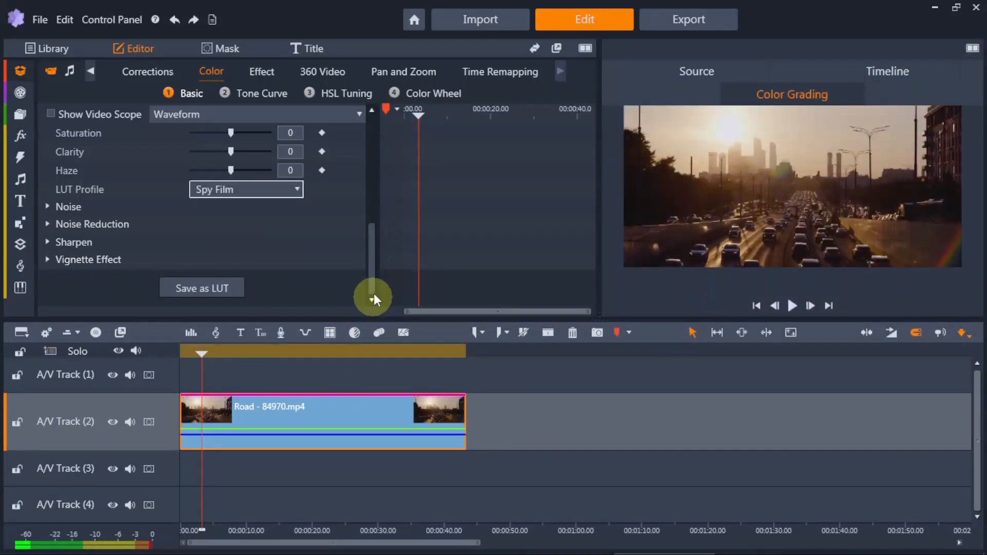
pyautogui.moveTo(371, 271); pyautogui.dragTo(370, 256)
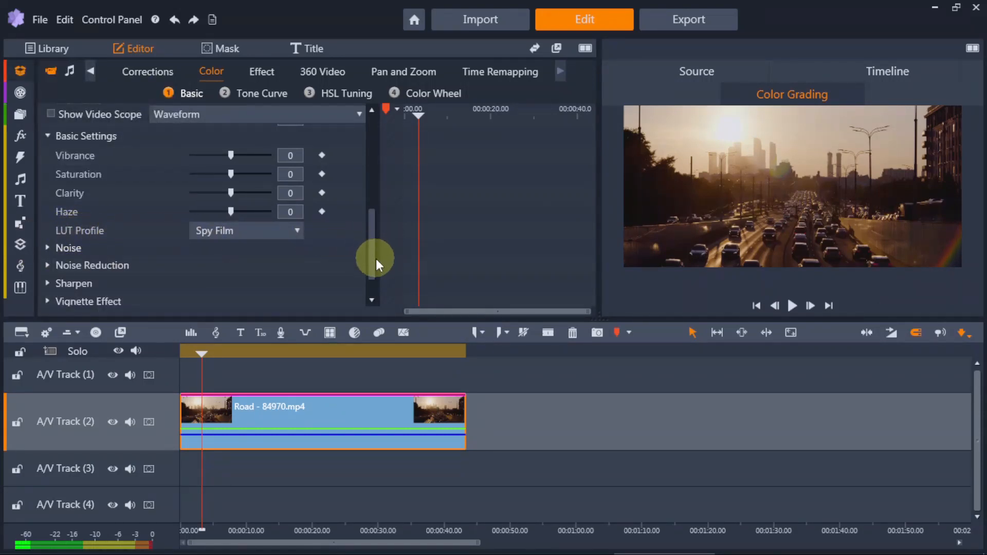
pyautogui.moveTo(370, 266); pyautogui.dragTo(348, 193)
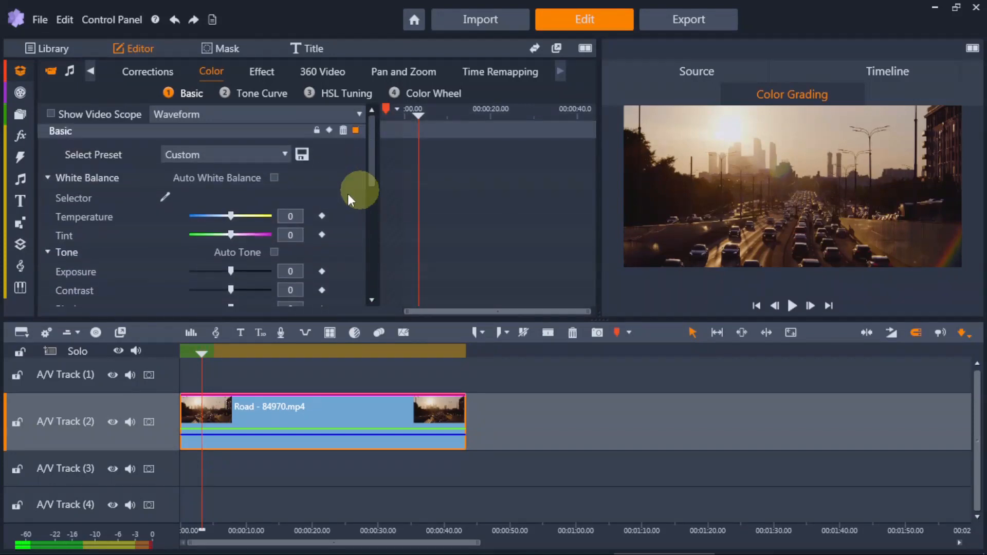
# Apply the Curtain GPU effect from the 2D-3D category to the Road clip
pyautogui.click(265, 70)
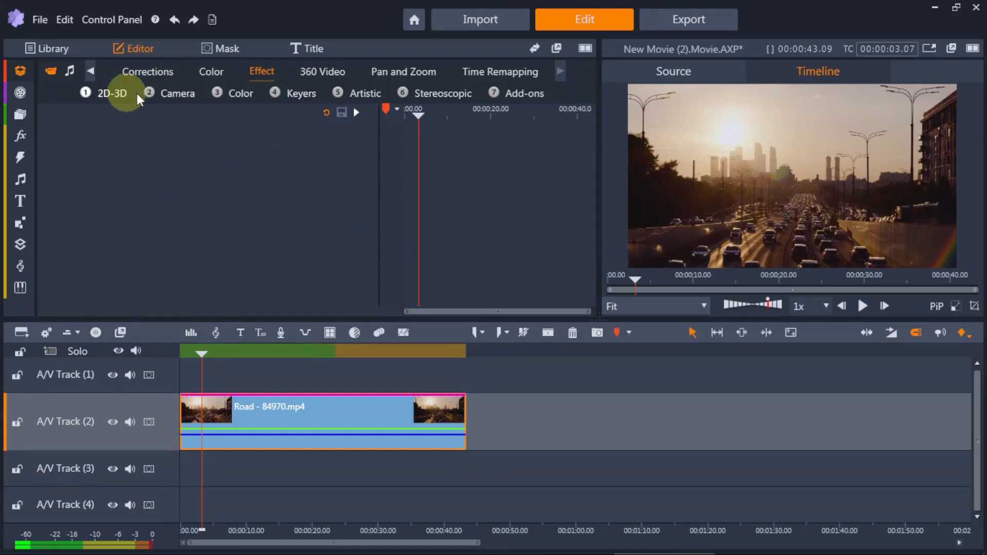
pyautogui.click(113, 100)
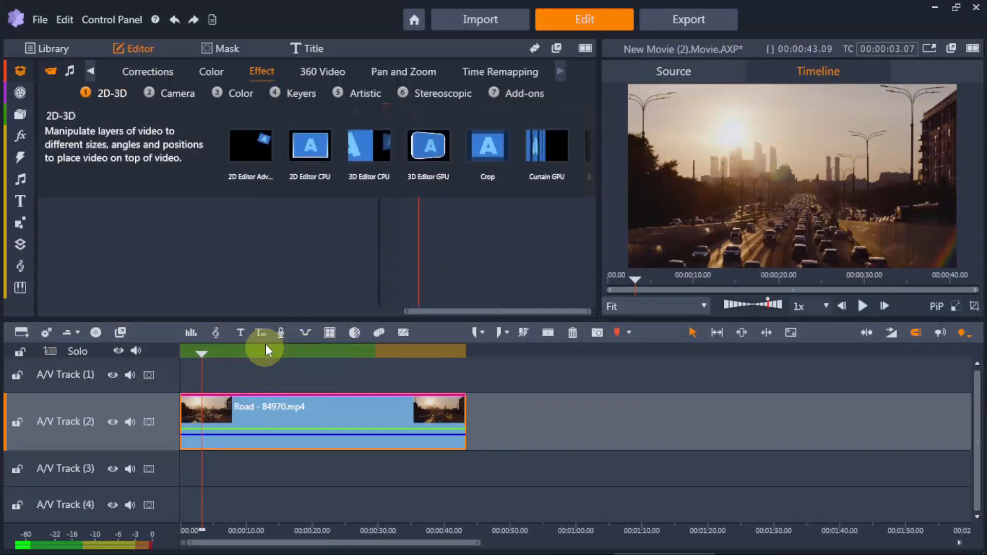
pyautogui.click(547, 147)
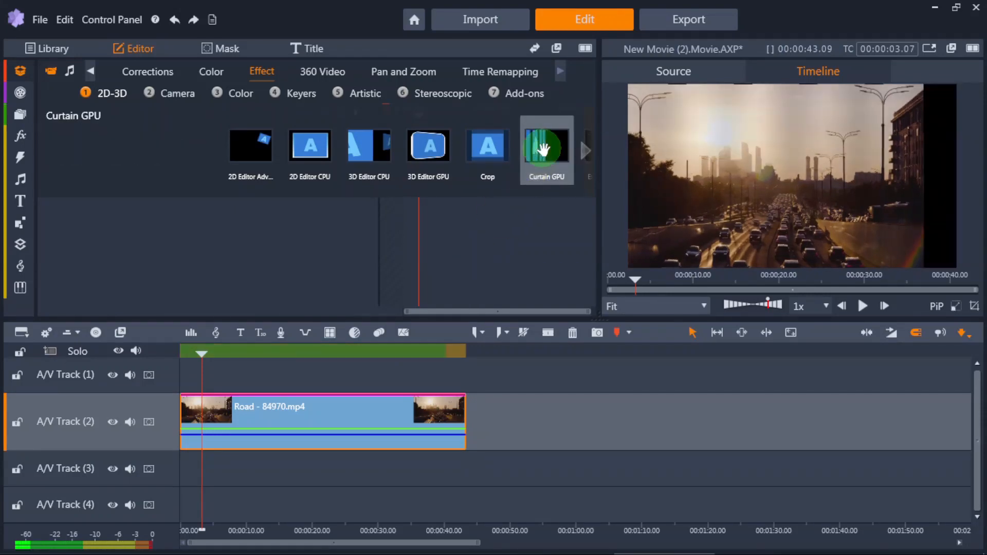
pyautogui.doubleClick(544, 150)
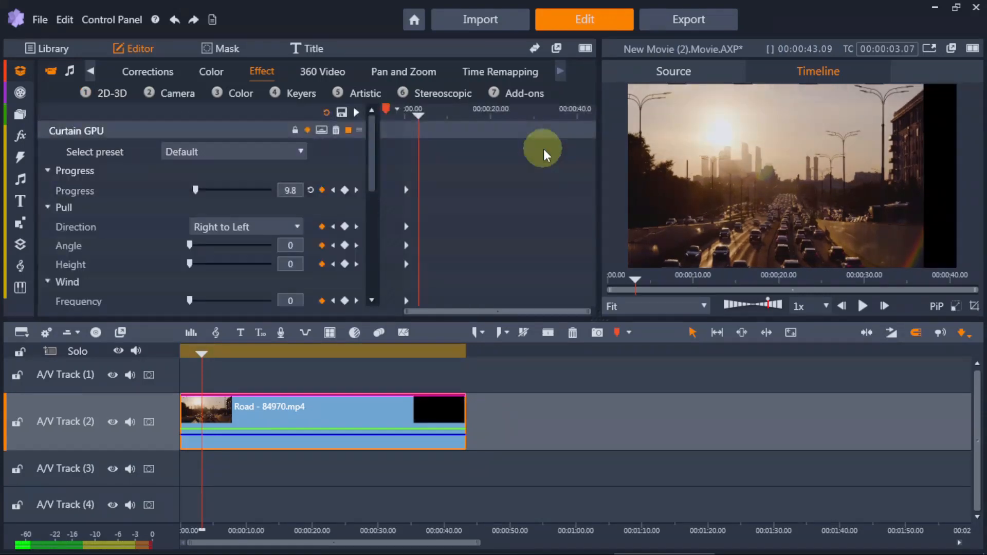
# Play the Road clip from its start and scrub further along to preview the curtain effect
pyautogui.moveTo(372, 172); pyautogui.dragTo(386, 133)
pyautogui.moveTo(201, 353); pyautogui.dragTo(181, 353)
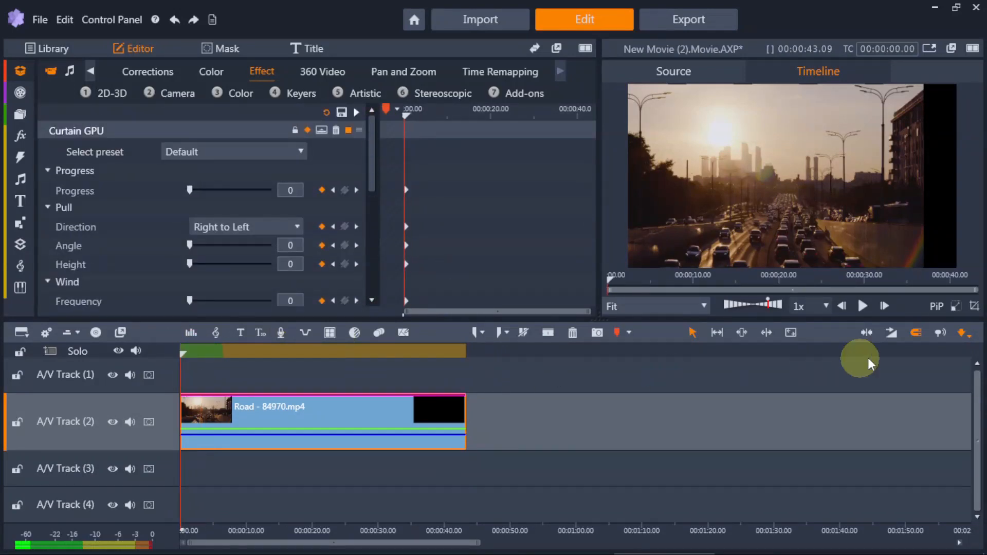
pyautogui.click(862, 307)
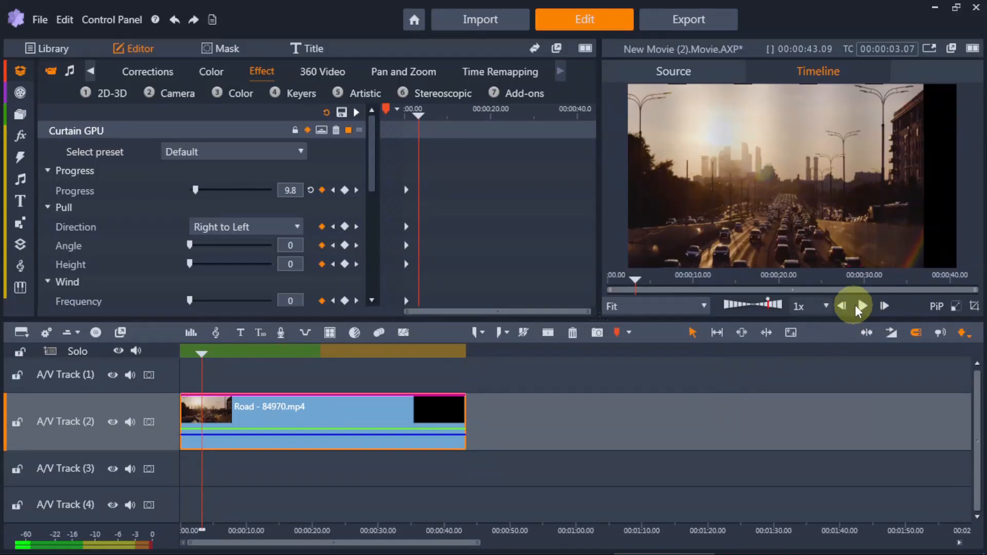
pyautogui.click(863, 306)
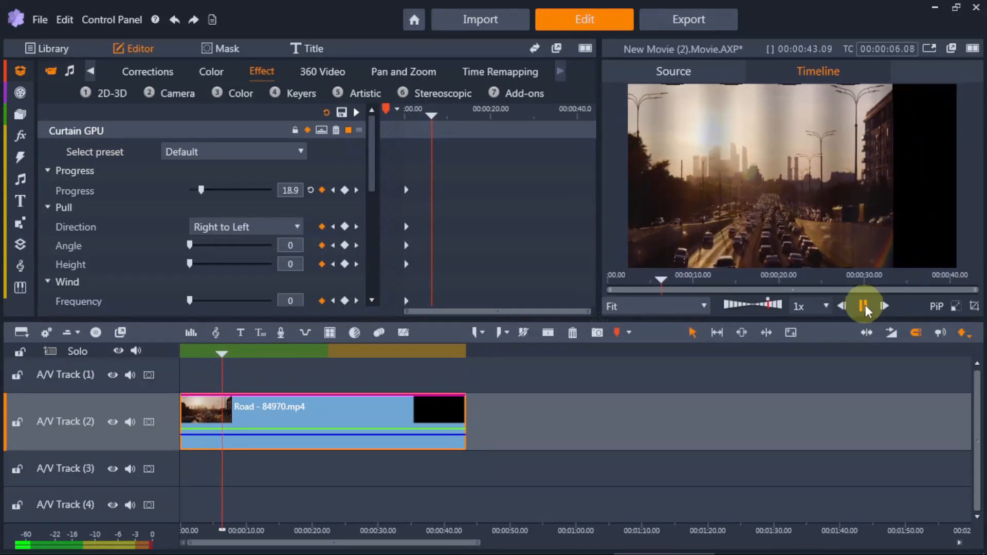
pyautogui.click(864, 306)
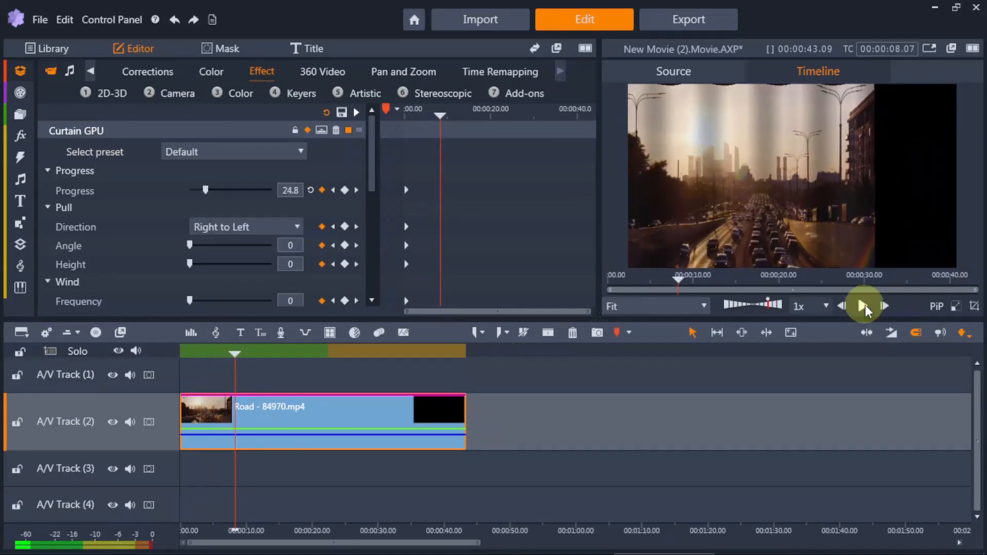
pyautogui.moveTo(441, 112); pyautogui.dragTo(463, 115)
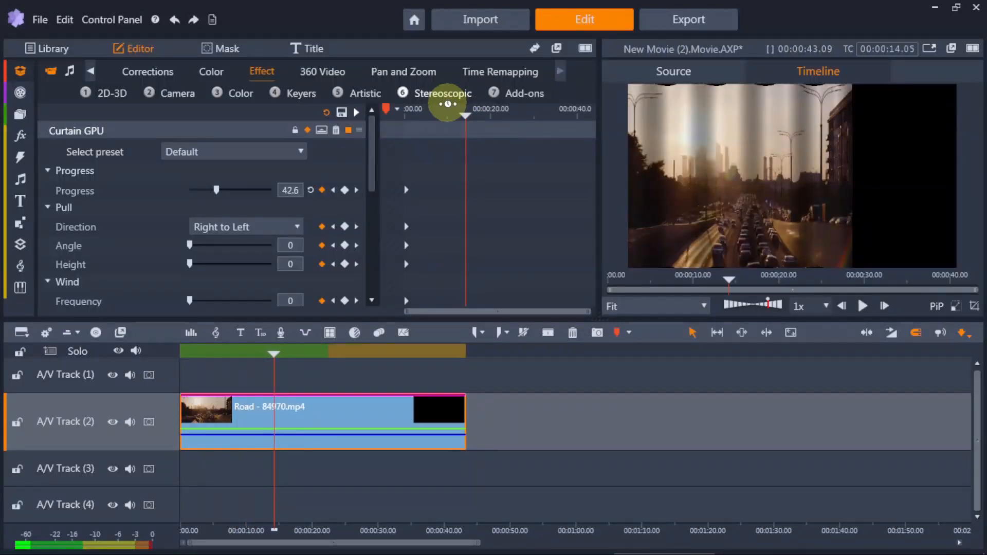
# Set the curtain effect's preset to Windy Curtain and play the clip from its start
pyautogui.click(301, 152)
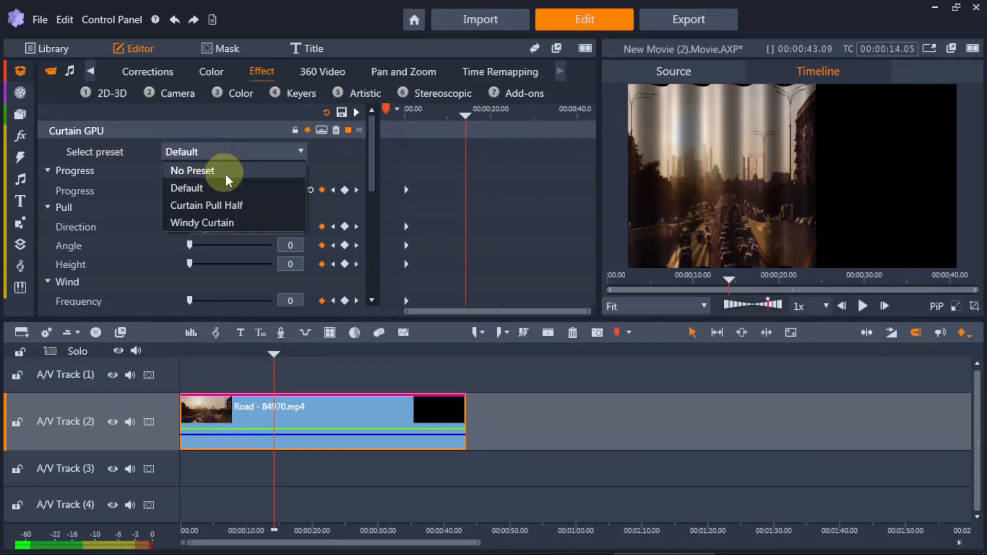
pyautogui.click(228, 221)
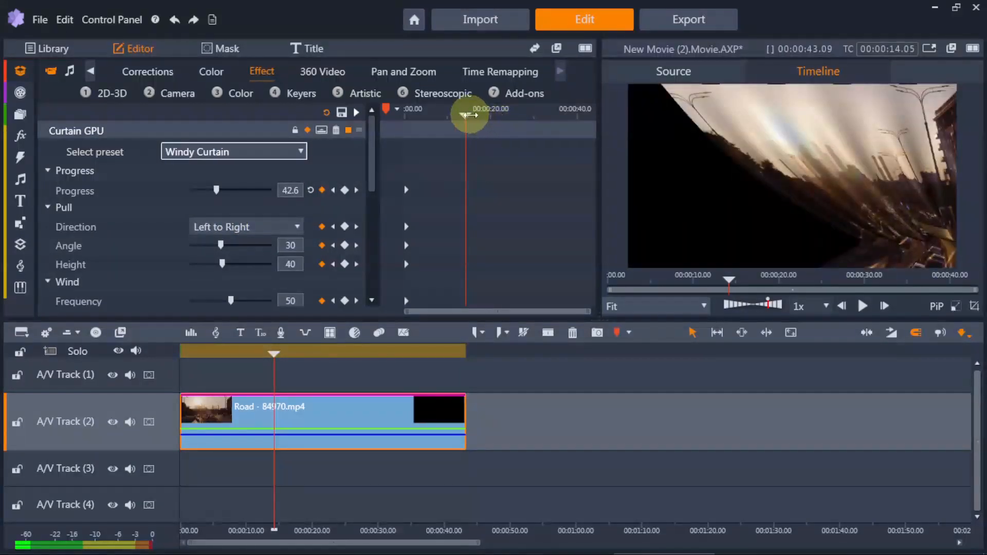
pyautogui.moveTo(465, 114); pyautogui.dragTo(359, 119)
pyautogui.click(863, 306)
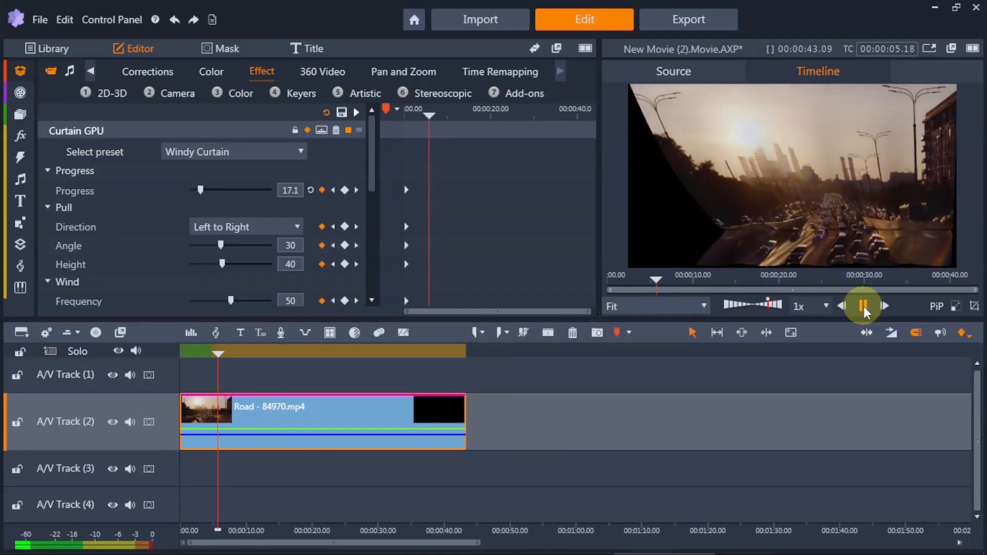
pyautogui.click(864, 307)
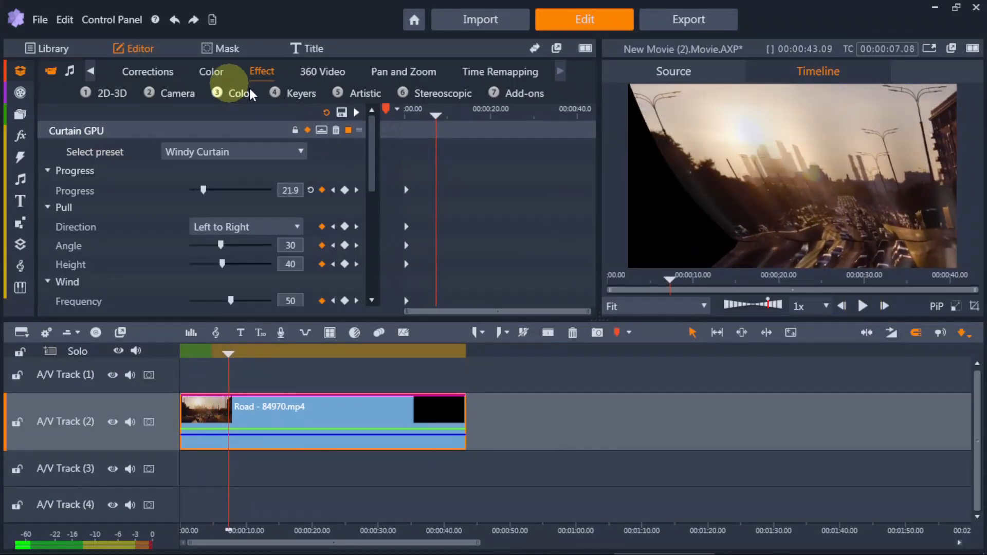
# Browse the Keyers, Artistic and Stereoscopic effect categories and the 360 Video and Pan and Zoom settings for the Road clip
pyautogui.click(302, 94)
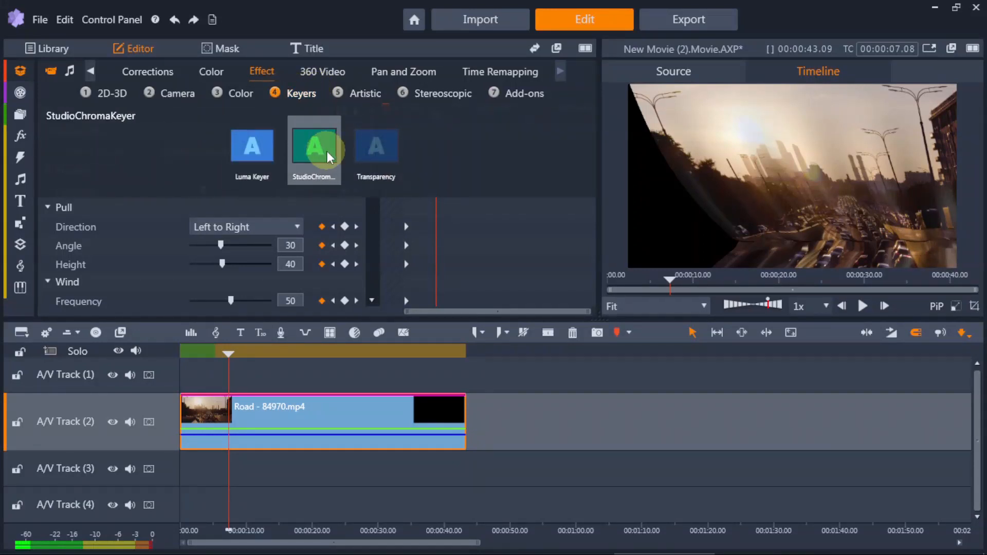
pyautogui.click(365, 94)
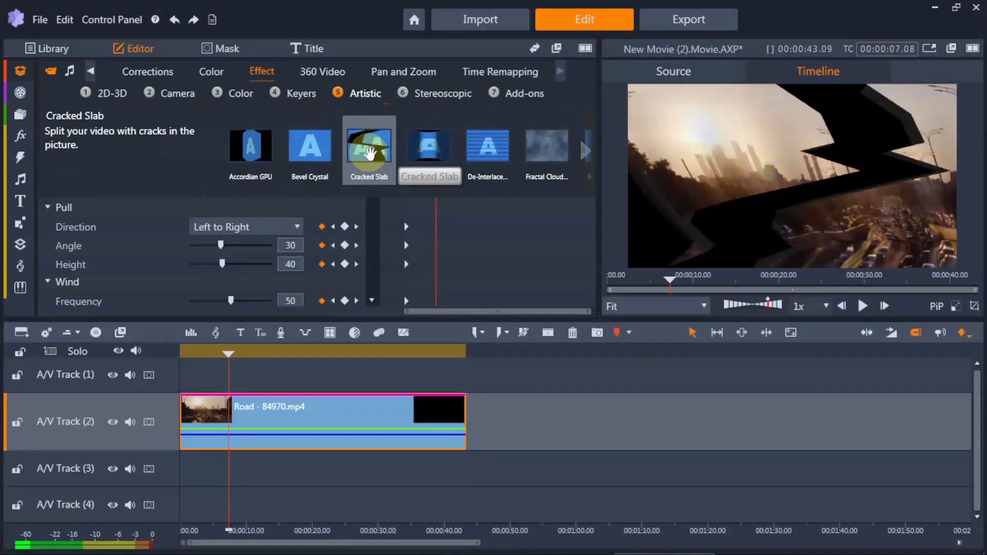
pyautogui.click(418, 95)
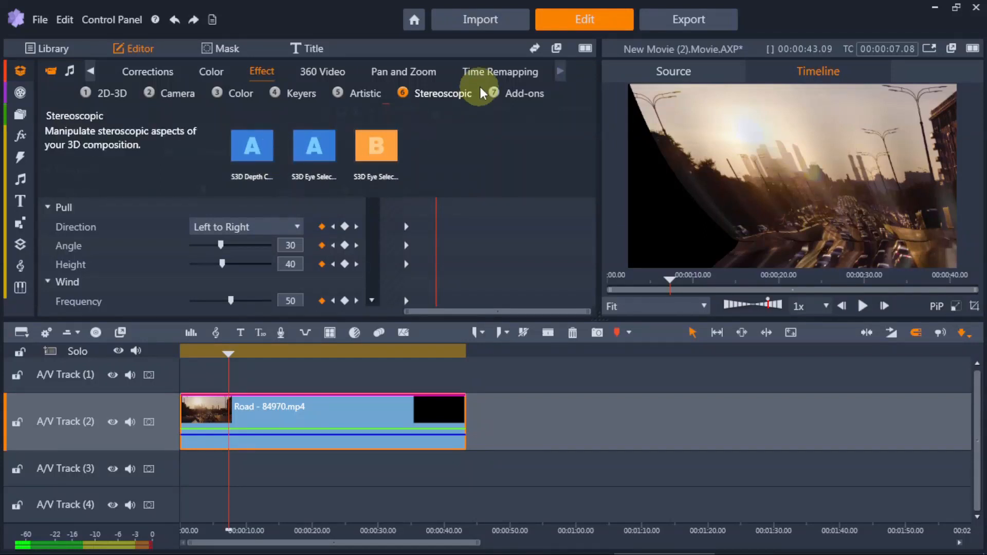
pyautogui.click(329, 70)
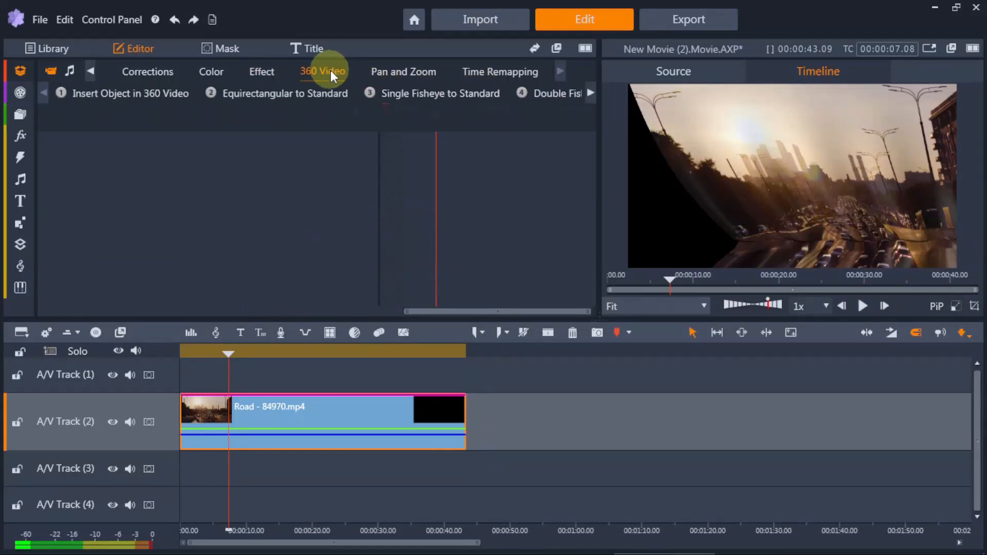
pyautogui.click(415, 72)
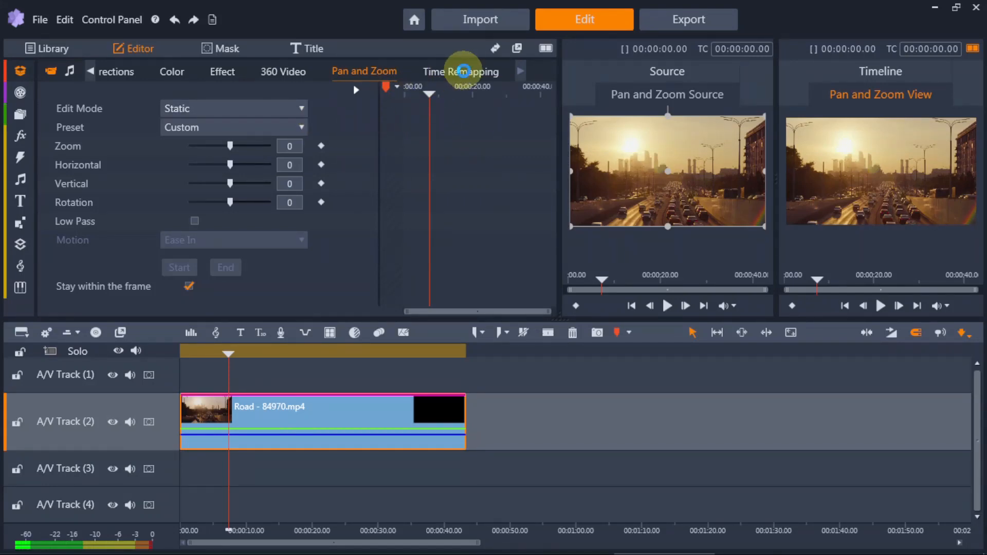
# Set the Road clip's time remapping speed to 500% with Anchor Frame and play it from about 20 seconds
pyautogui.click(463, 71)
pyautogui.moveTo(370, 223); pyautogui.dragTo(381, 143)
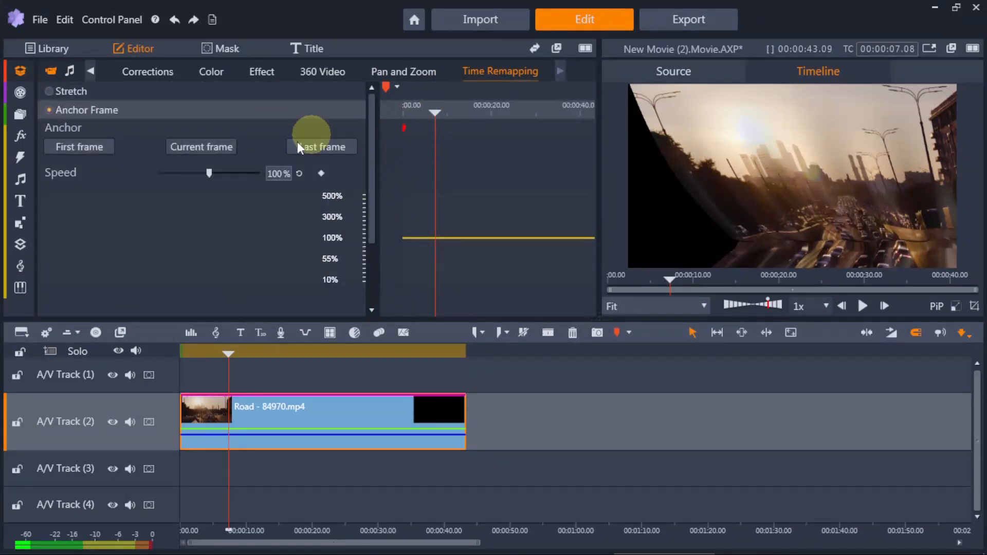
pyautogui.moveTo(210, 171); pyautogui.dragTo(308, 174)
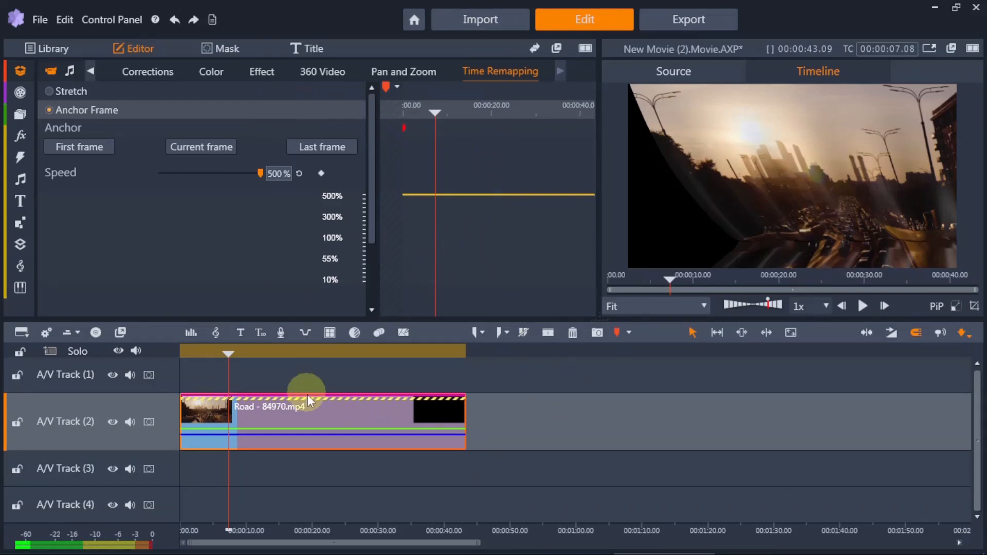
pyautogui.moveTo(230, 353); pyautogui.dragTo(320, 352)
pyautogui.click(863, 306)
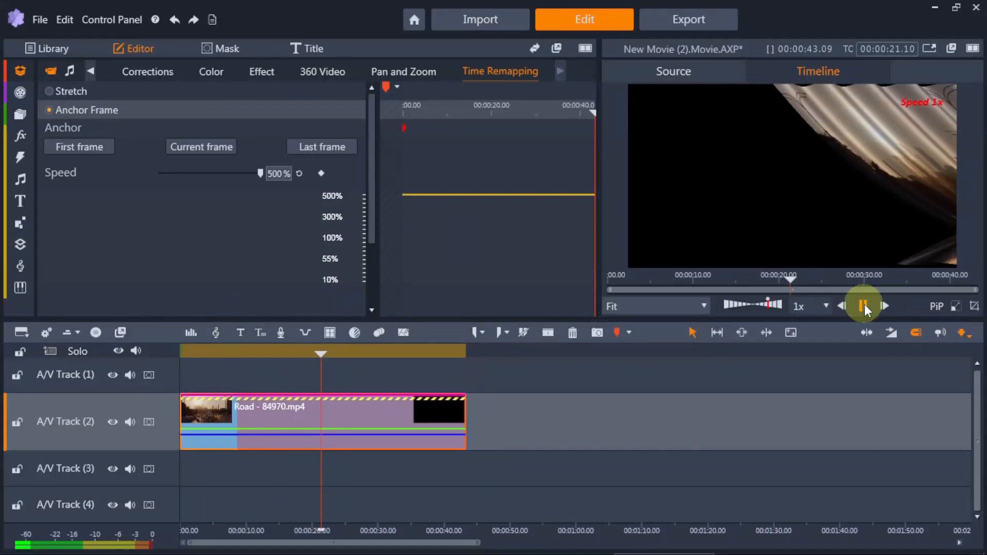
pyautogui.click(863, 307)
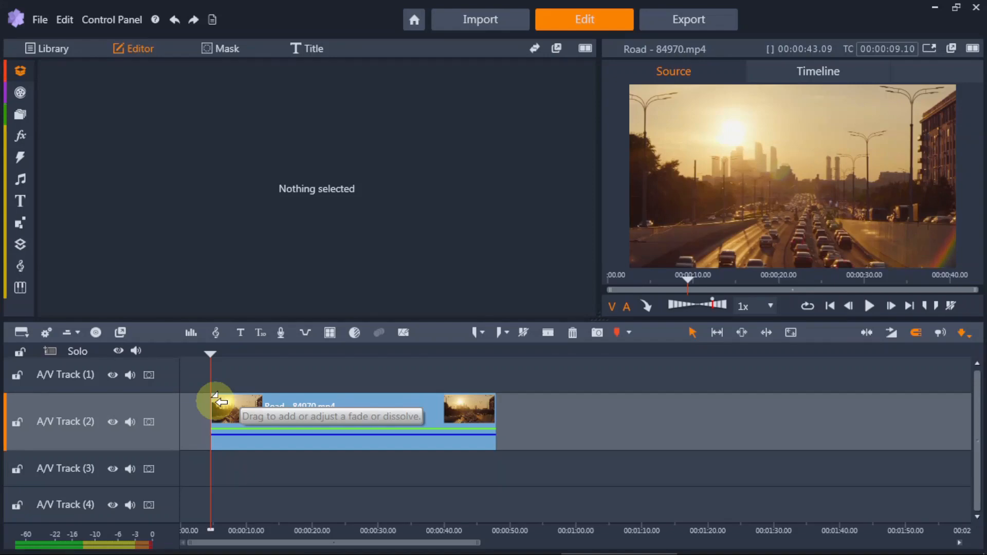
# Add a Cross Dissolve at the start of the Road clip and set its duration to 10 seconds
pyautogui.moveTo(216, 399); pyautogui.dragTo(272, 407)
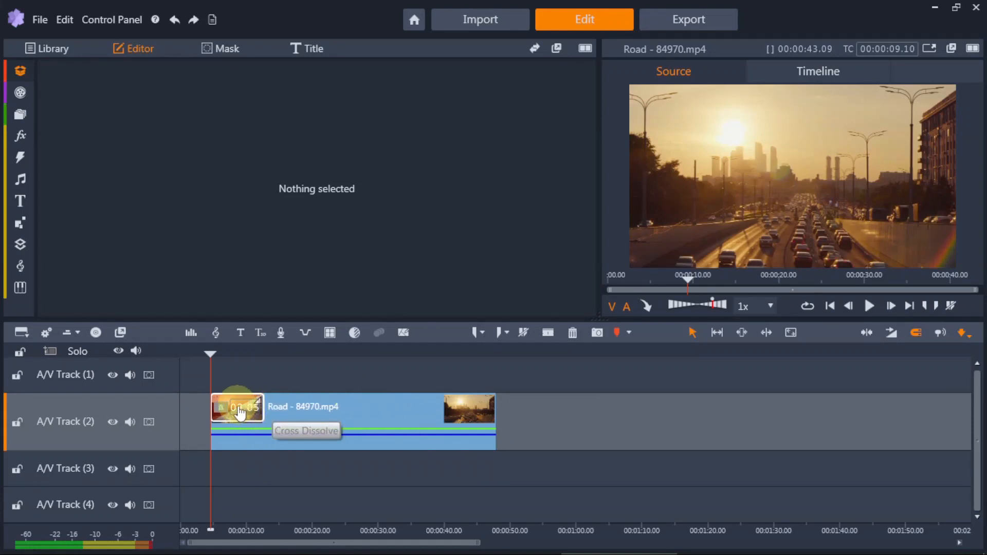
pyautogui.click(239, 407)
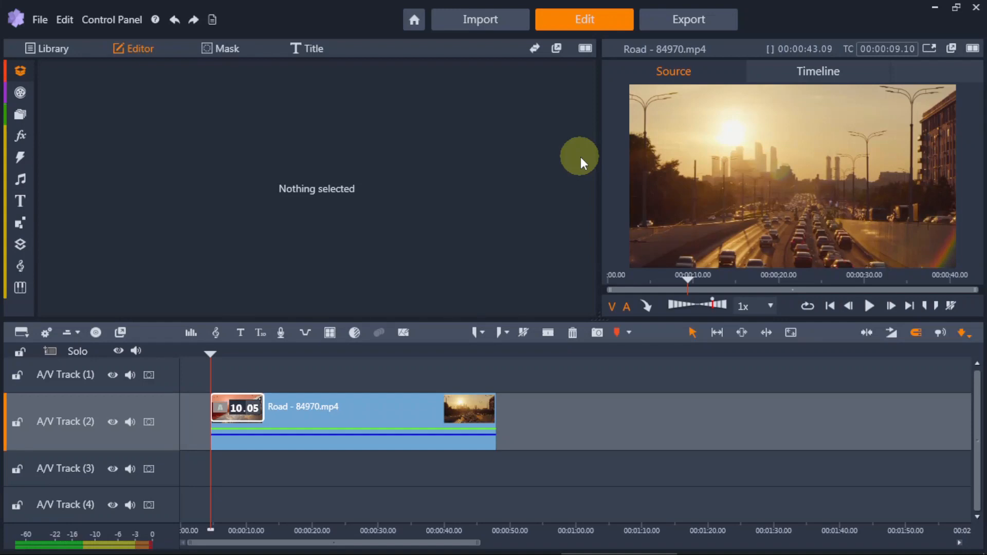
pyautogui.press('Return')
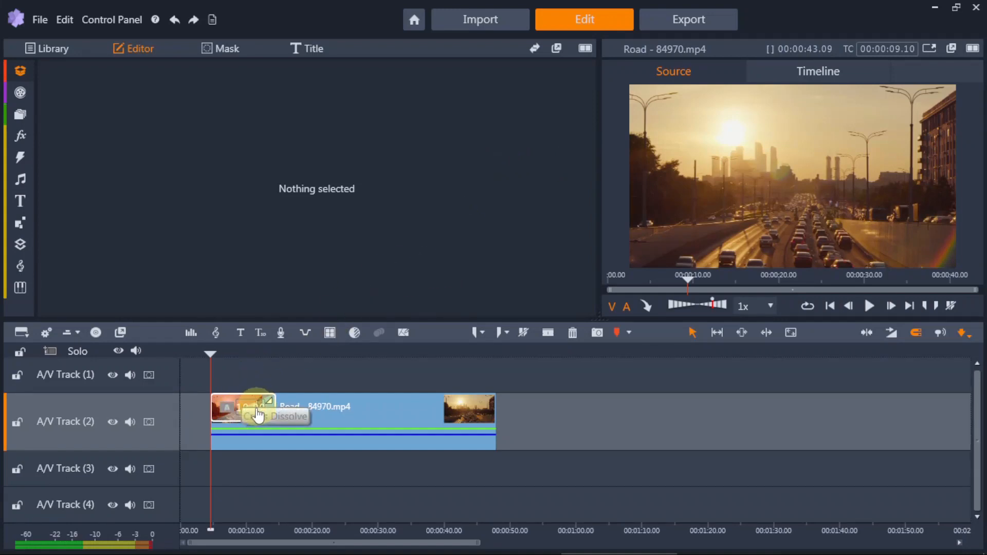
pyautogui.click(368, 420)
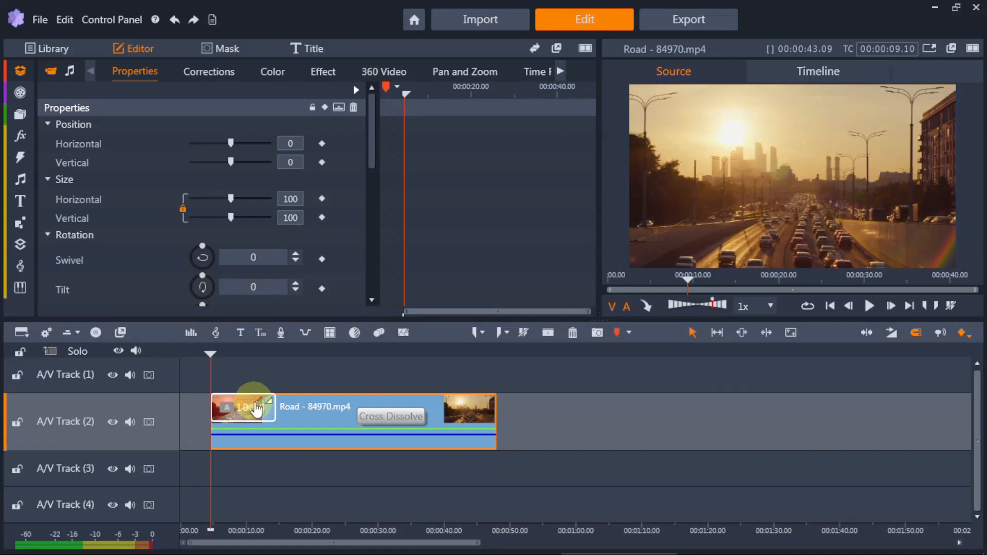
pyautogui.click(260, 411)
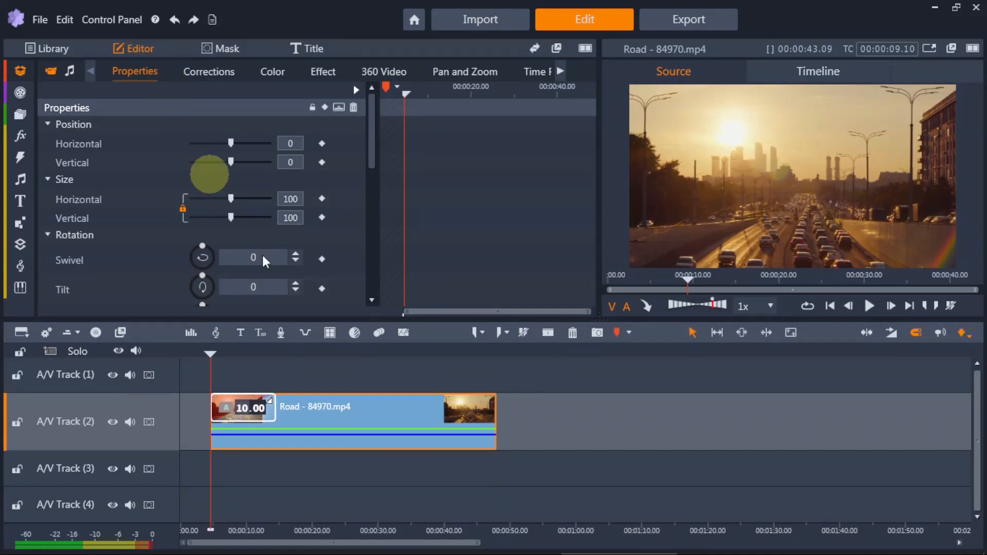
# Open the opening Cross Dissolve in the transition editor and set its duration to 00:00:05.00
pyautogui.doubleClick(223, 410)
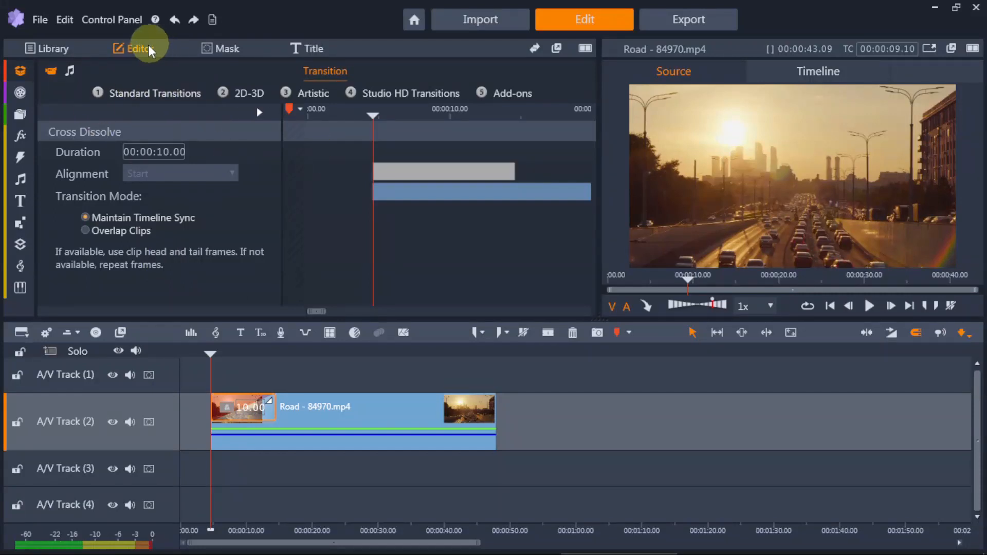
pyautogui.click(154, 156)
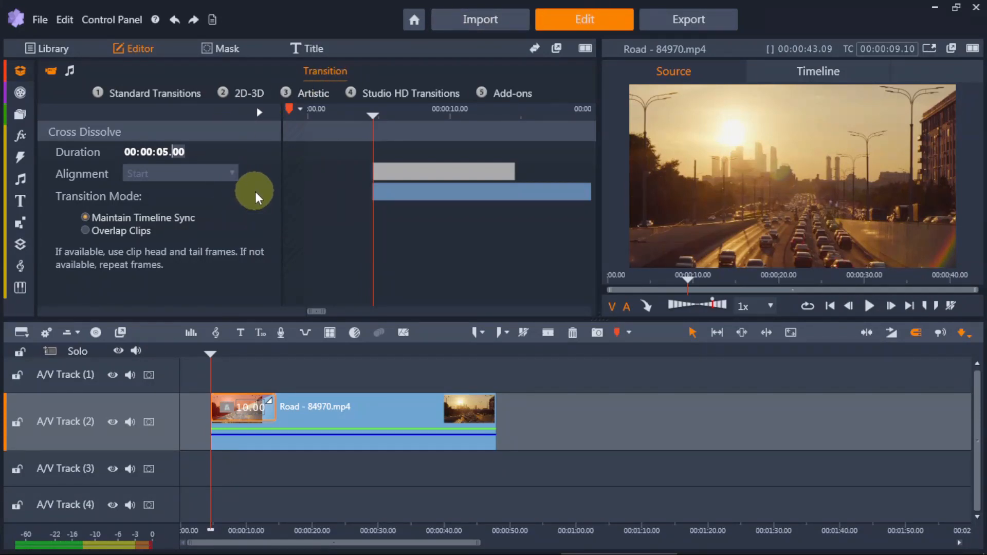
pyautogui.write('05')
pyautogui.press('Return')
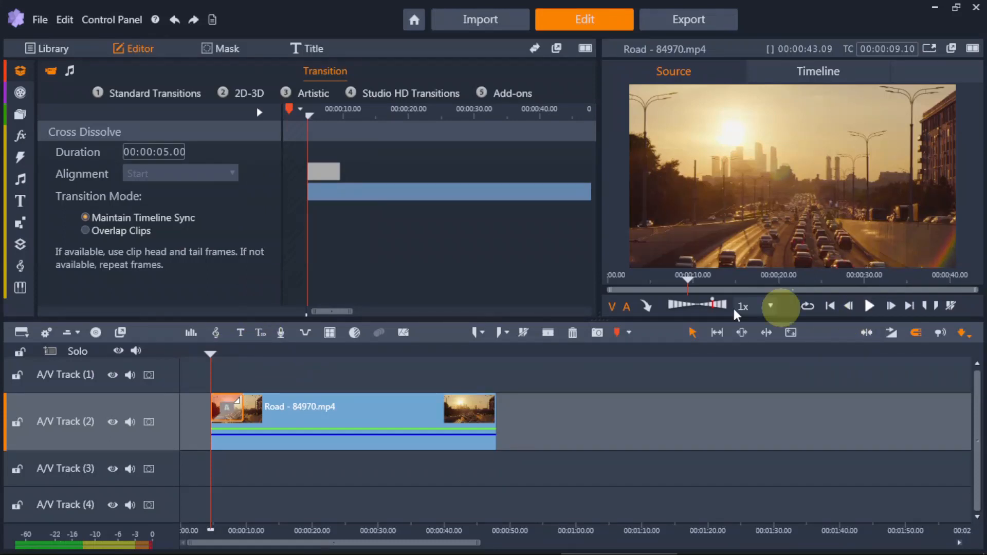
# Play the Road clip's source briefly and play the timeline through the opening dissolve to preview it
pyautogui.click(359, 412)
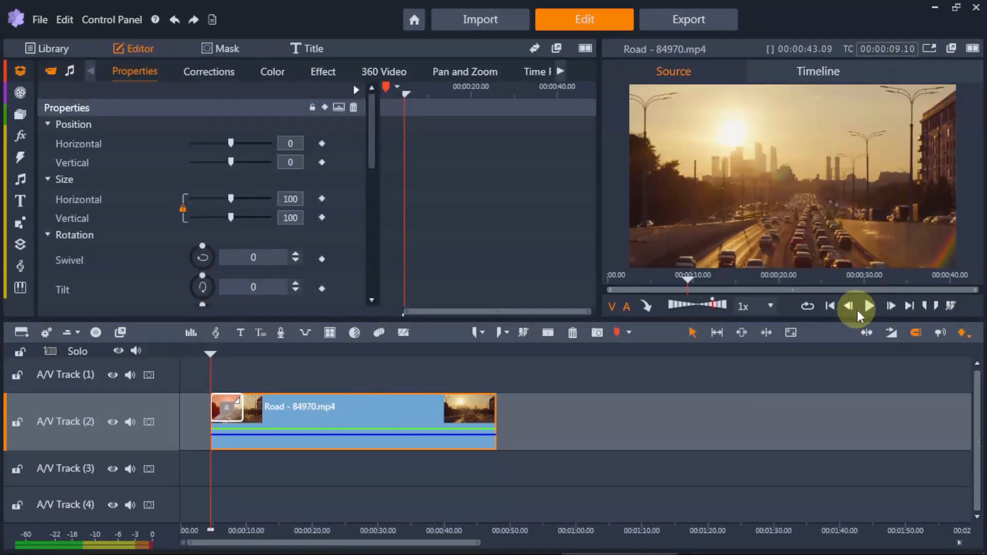
pyautogui.click(868, 306)
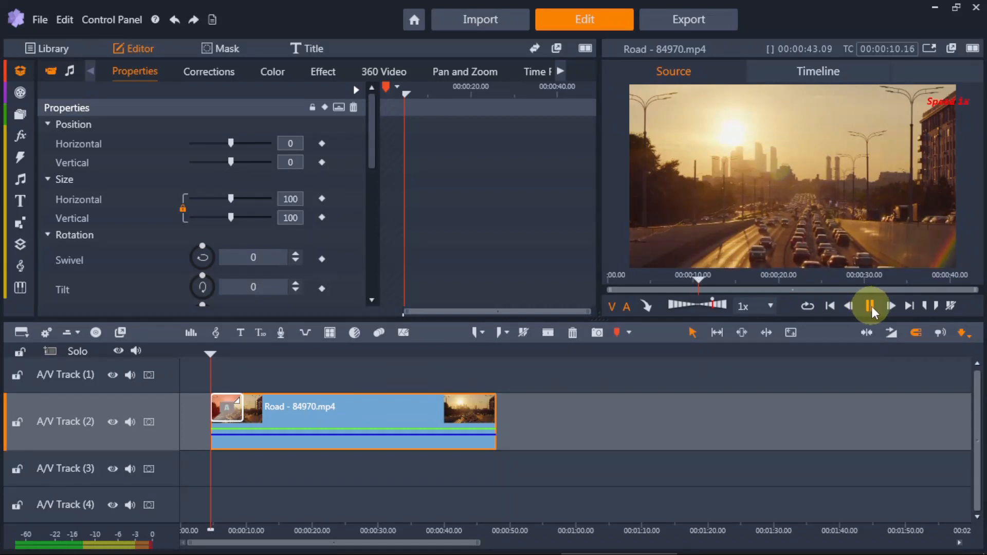
pyautogui.click(869, 306)
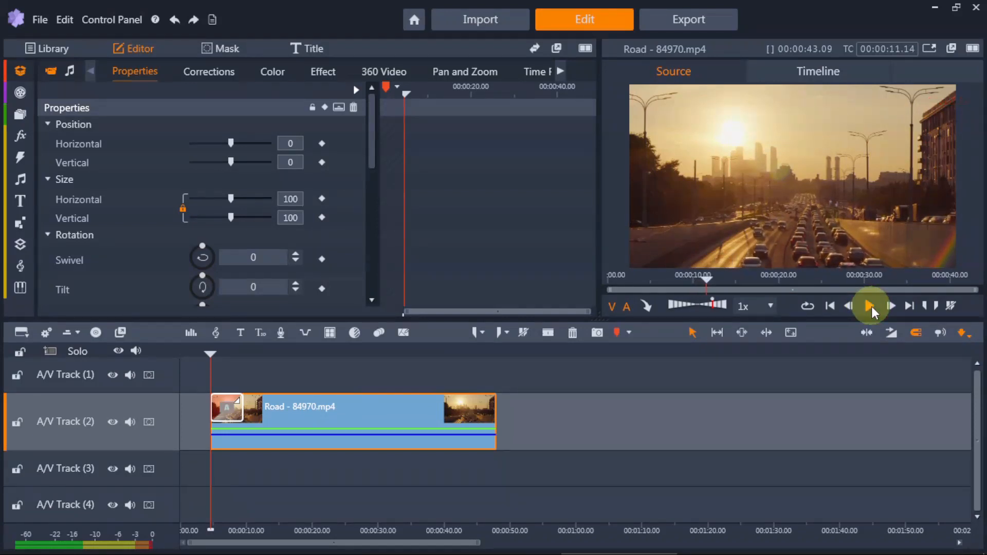
pyautogui.click(815, 73)
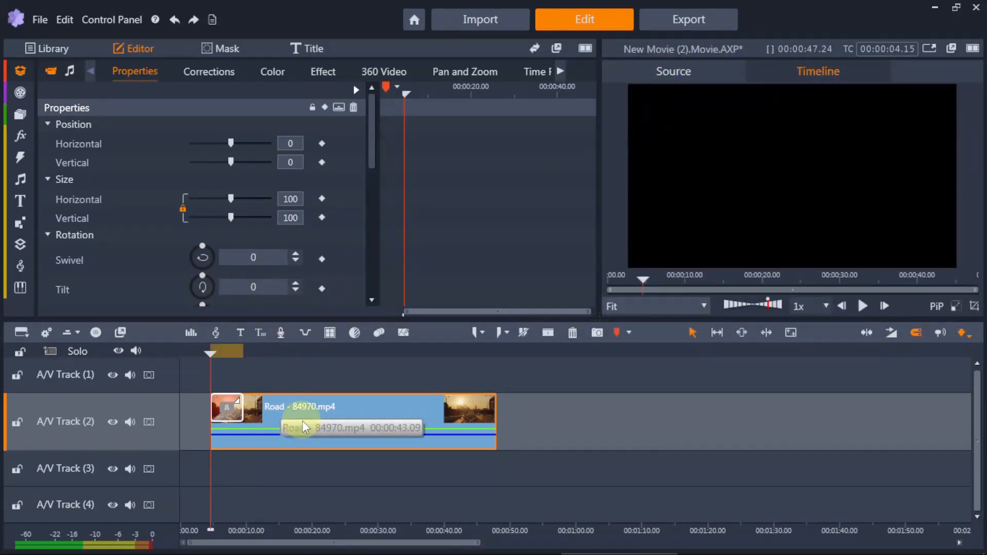
pyautogui.click(863, 306)
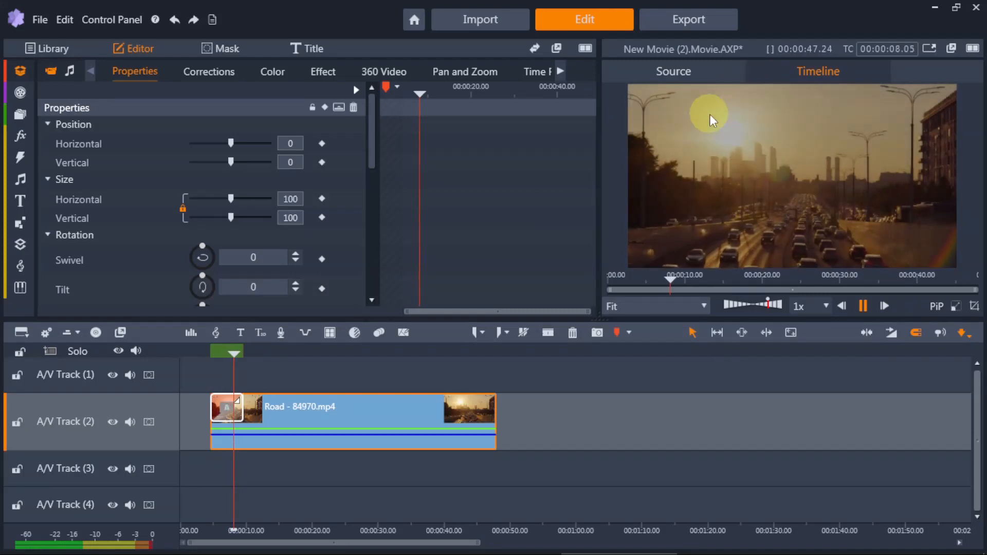
pyautogui.click(863, 307)
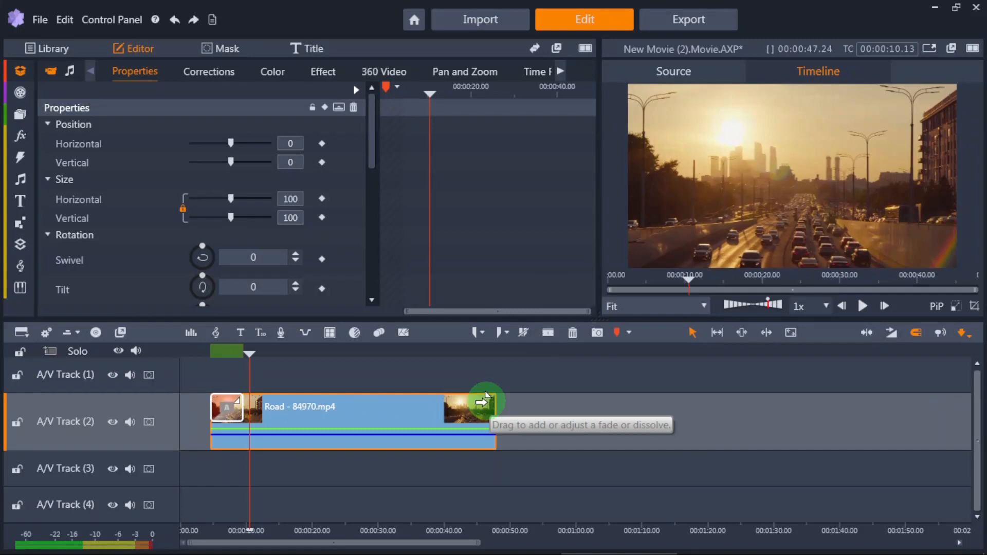
# Add a Cross Dissolve about 13 seconds long at the end of the Road clip and view its editor settings
pyautogui.moveTo(486, 396); pyautogui.dragTo(429, 413)
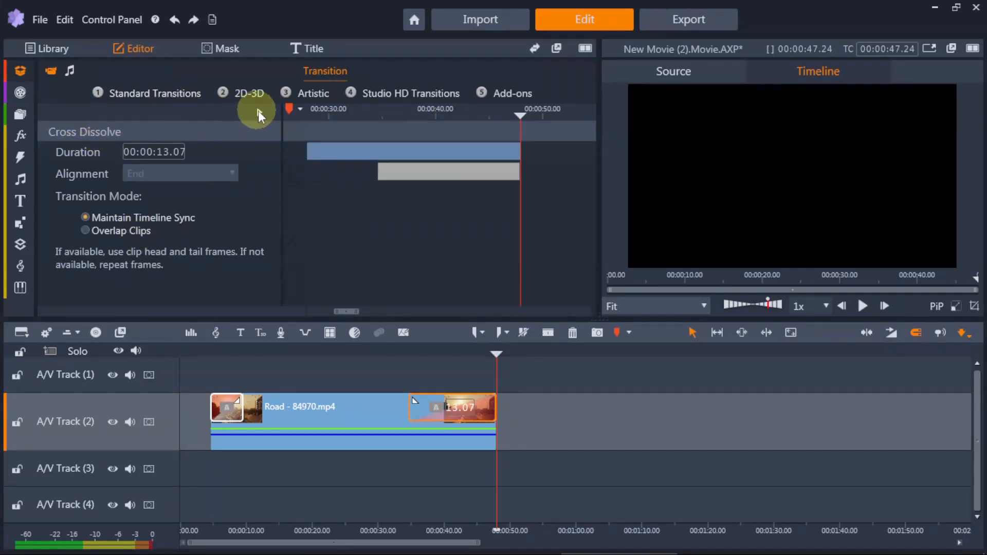
pyautogui.click(259, 112)
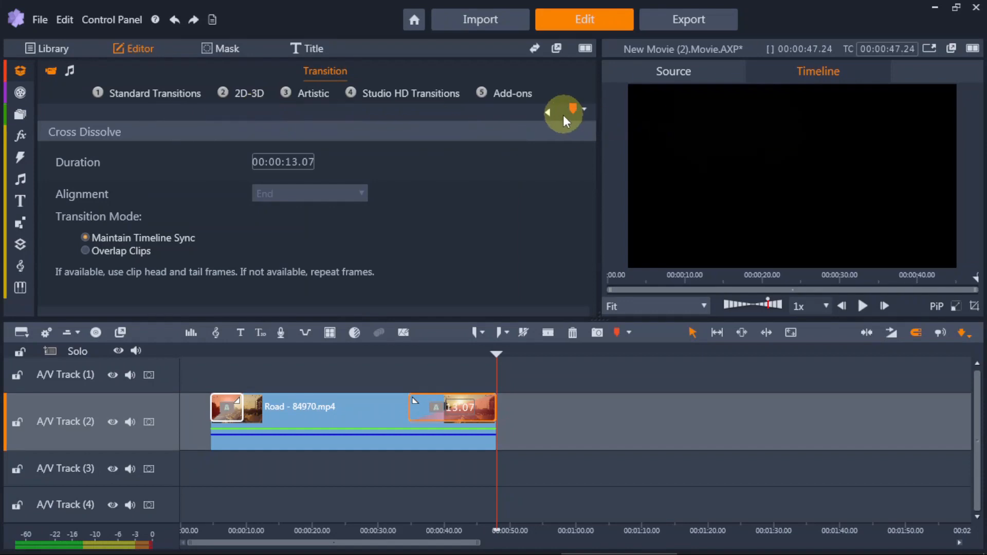
pyautogui.click(545, 112)
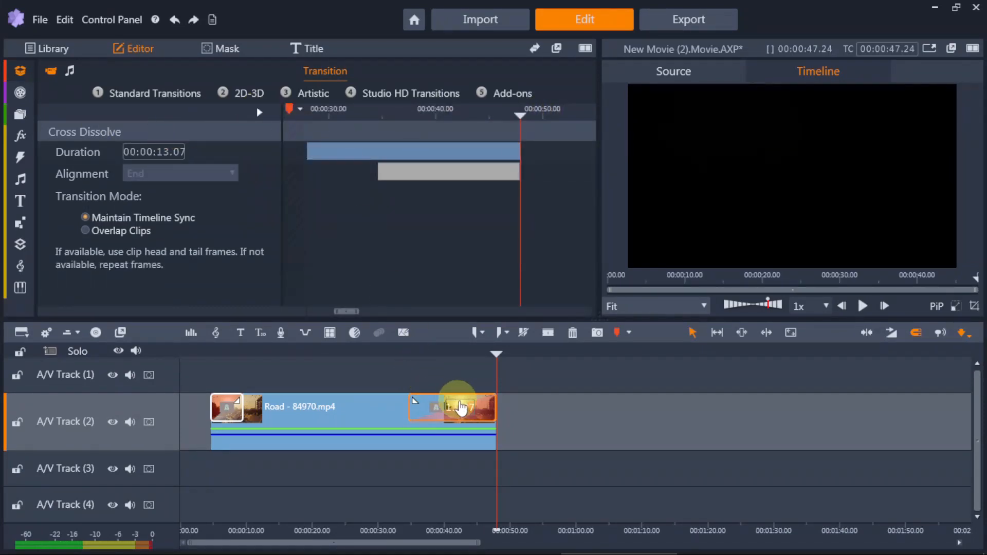
# Replace the Cross Dissolve at the Road clip's end with Dissolve CPU and select the new transition
pyautogui.rightClick(486, 409)
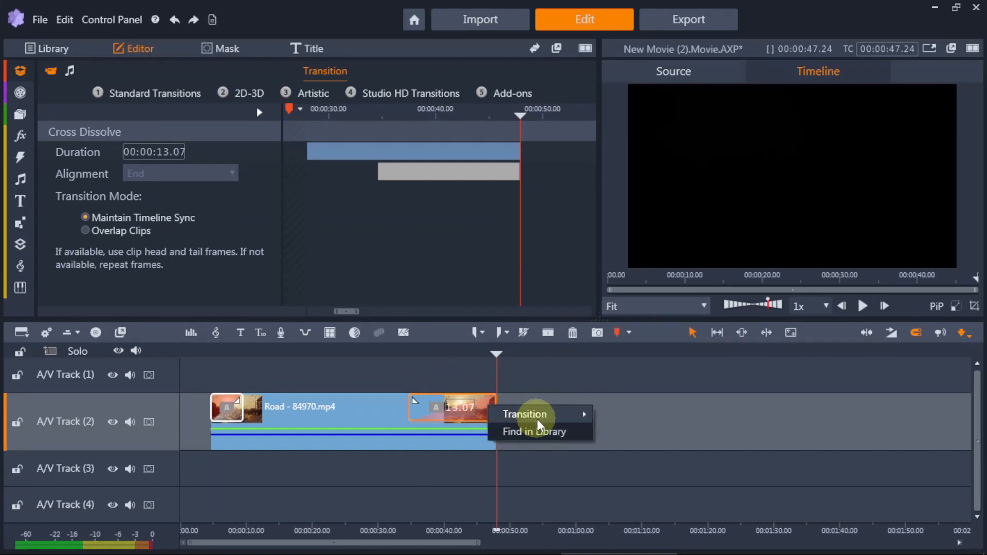
pyautogui.moveTo(562, 414)
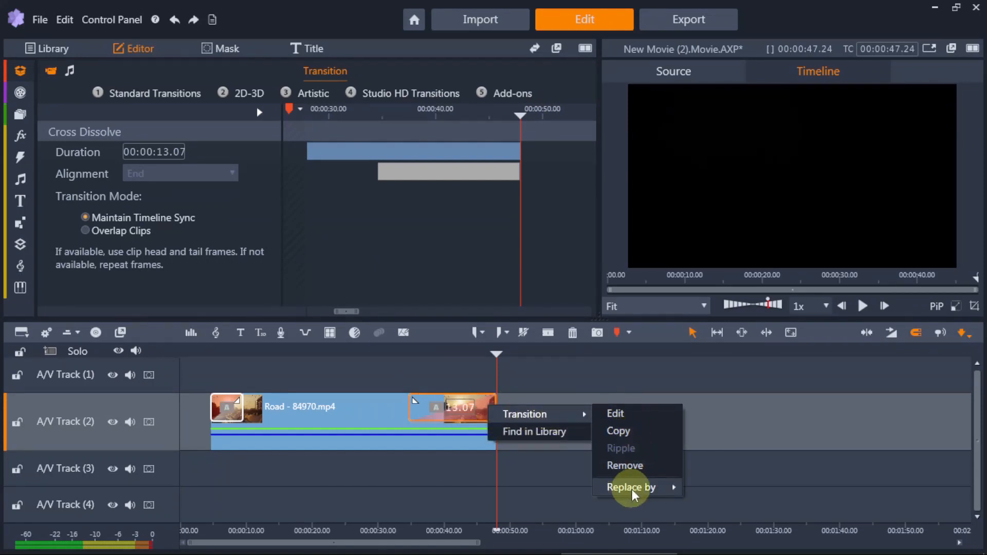
pyautogui.moveTo(631, 488)
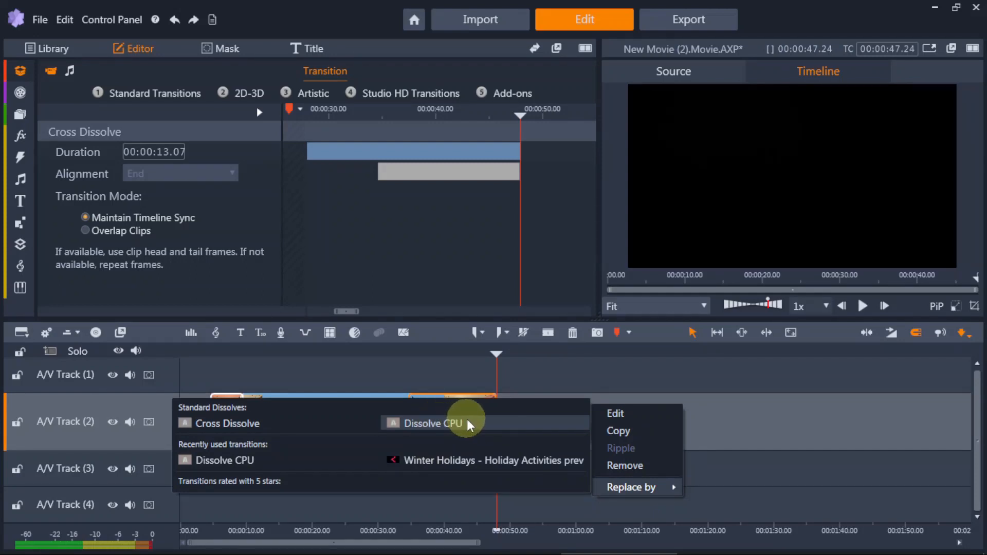
pyautogui.click(469, 425)
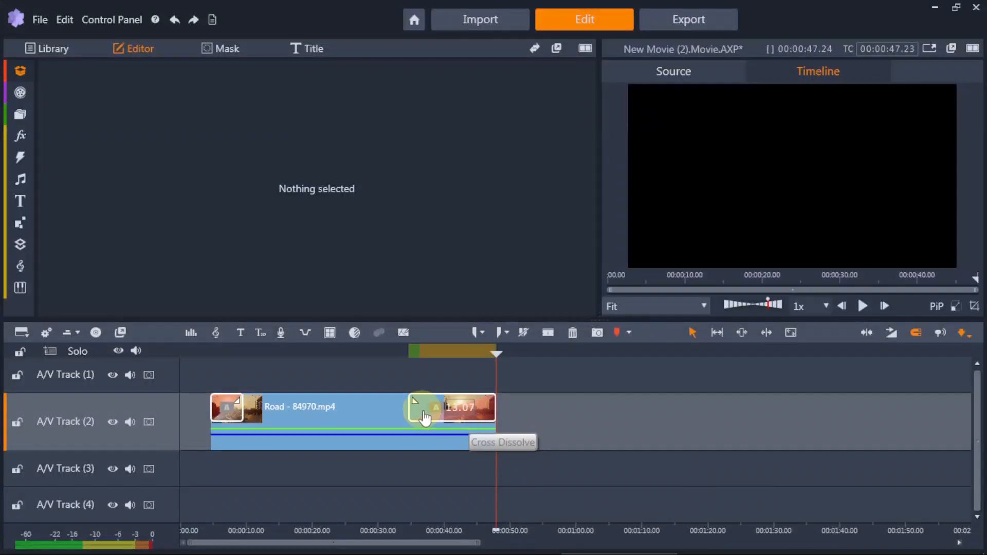
pyautogui.click(424, 417)
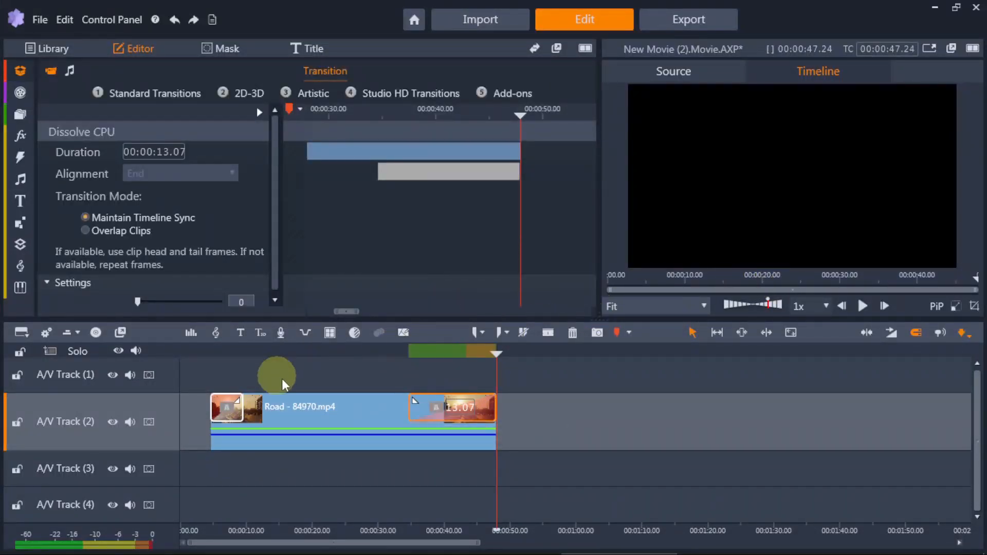
# Play the timeline from just before the ending Dissolve CPU transition to preview the fade-out
pyautogui.moveTo(386, 353); pyautogui.dragTo(404, 353)
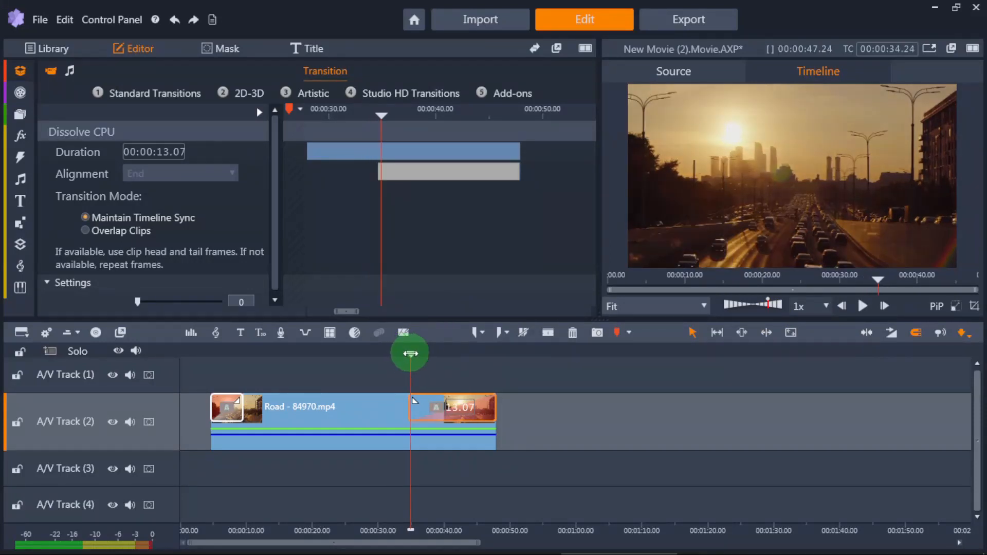
pyautogui.moveTo(403, 353); pyautogui.dragTo(398, 353)
pyautogui.click(866, 305)
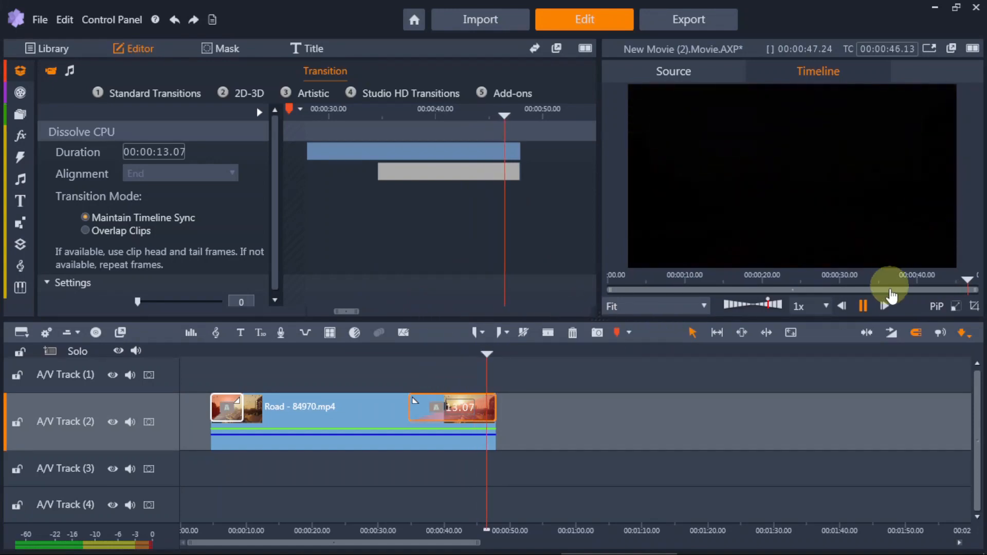
pyautogui.click(863, 306)
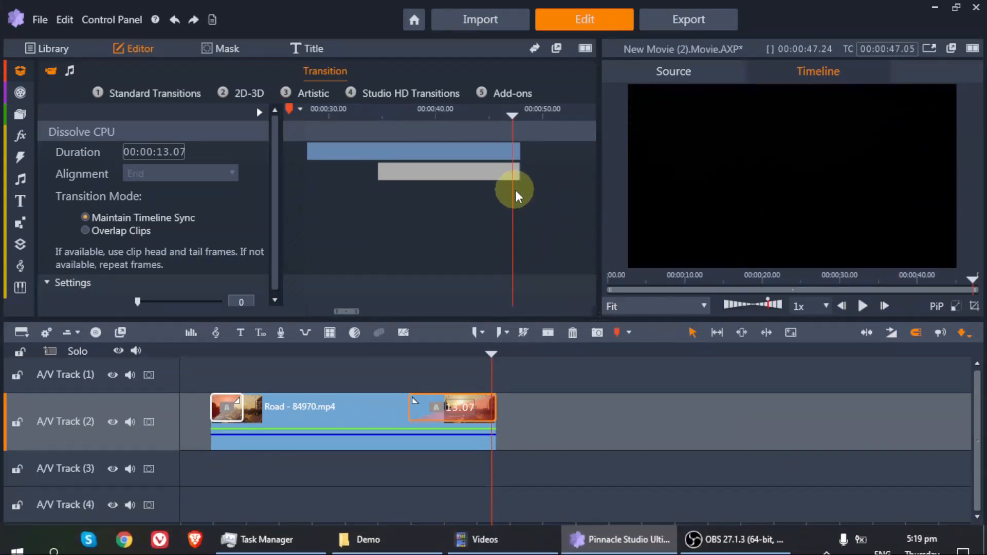
# Replace the Road clip's ending transition with Blinds 2 wipe and scrub through it to preview the effect
pyautogui.click(149, 93)
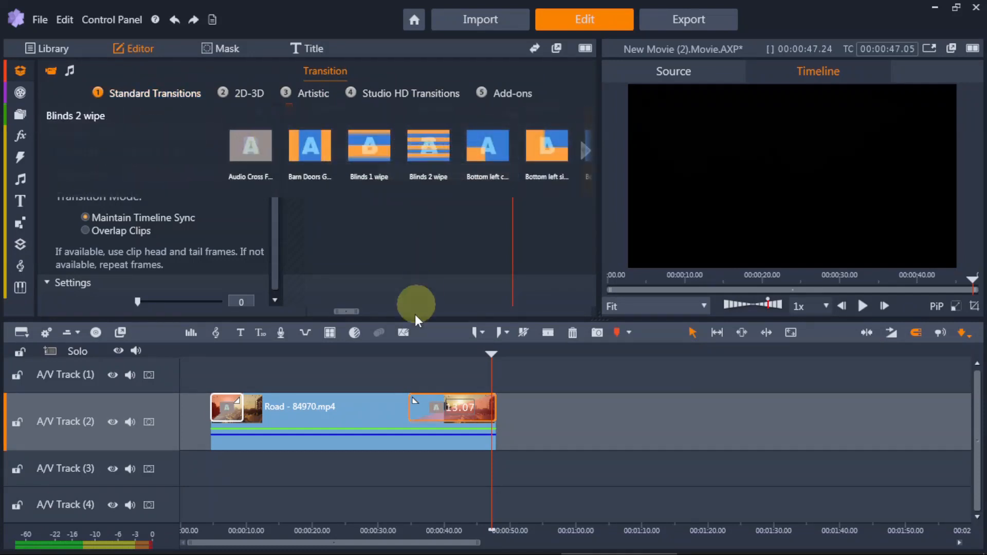
pyautogui.click(378, 353)
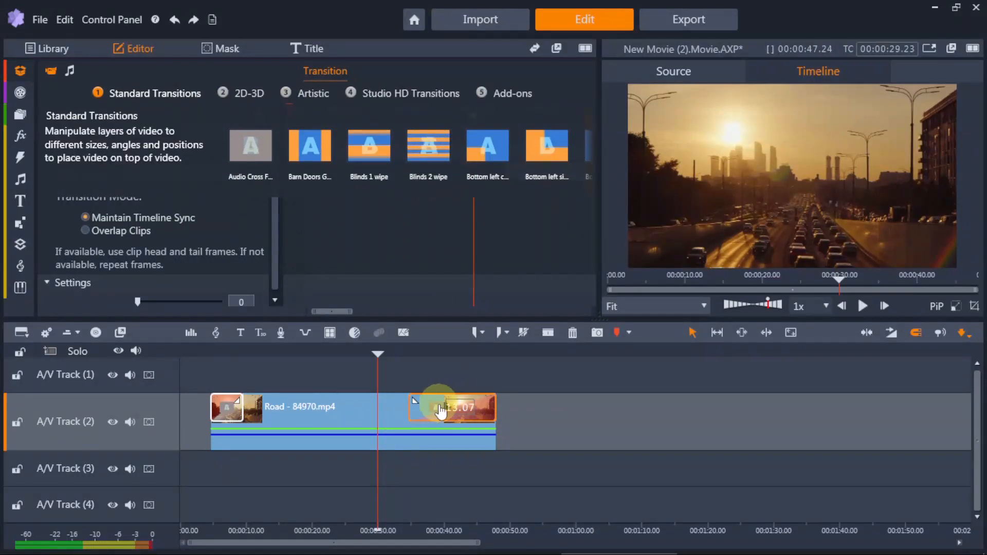
pyautogui.doubleClick(423, 155)
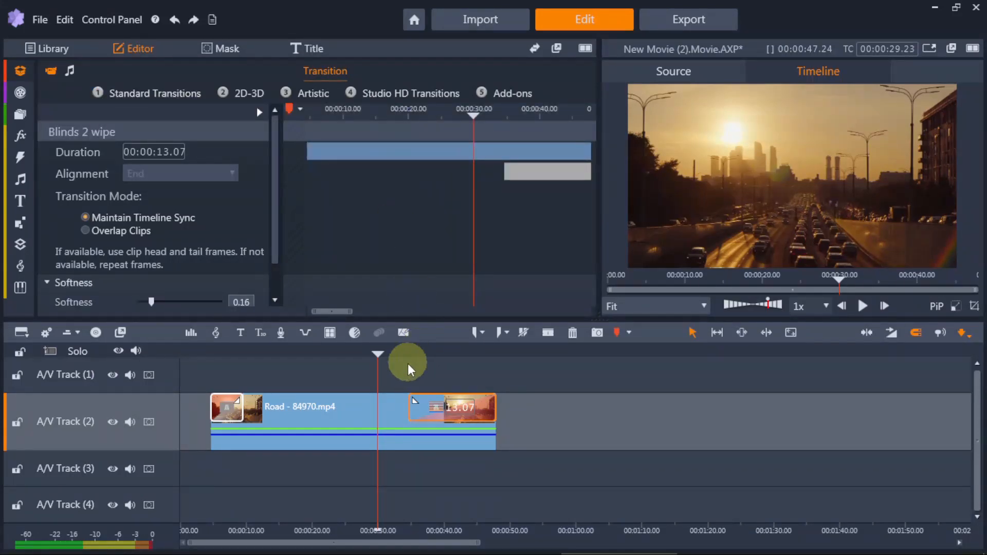
pyautogui.moveTo(378, 361); pyautogui.dragTo(413, 368)
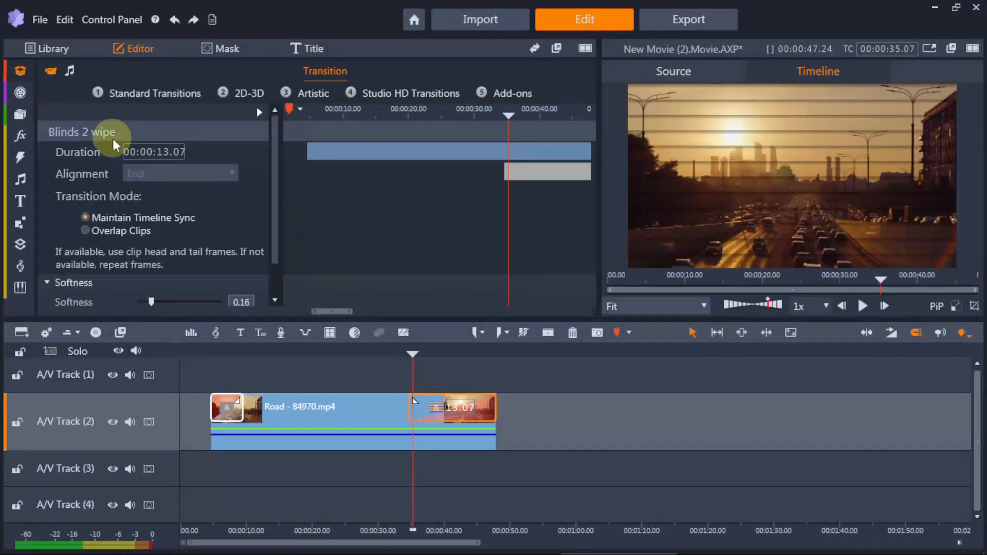
pyautogui.moveTo(31, 133)
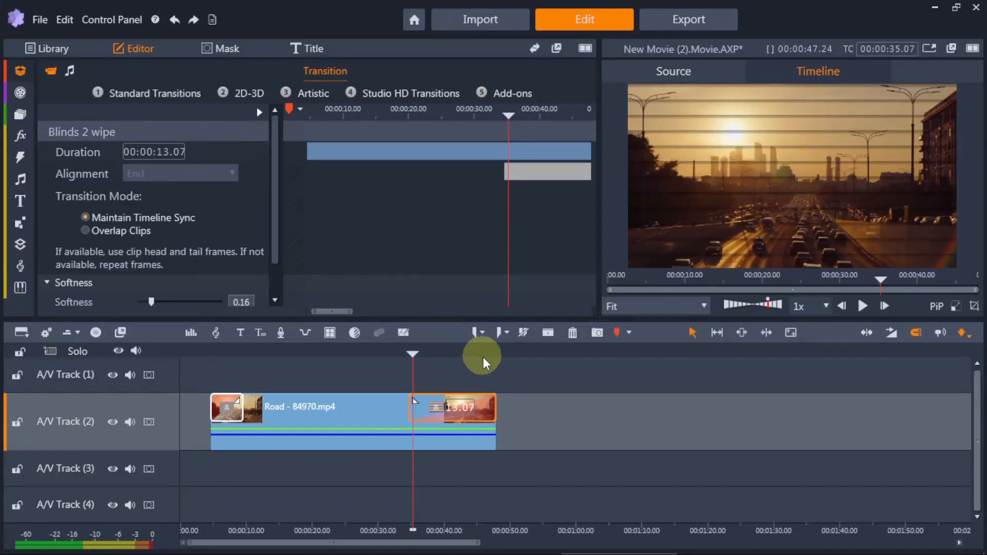
pyautogui.moveTo(411, 352); pyautogui.dragTo(465, 353)
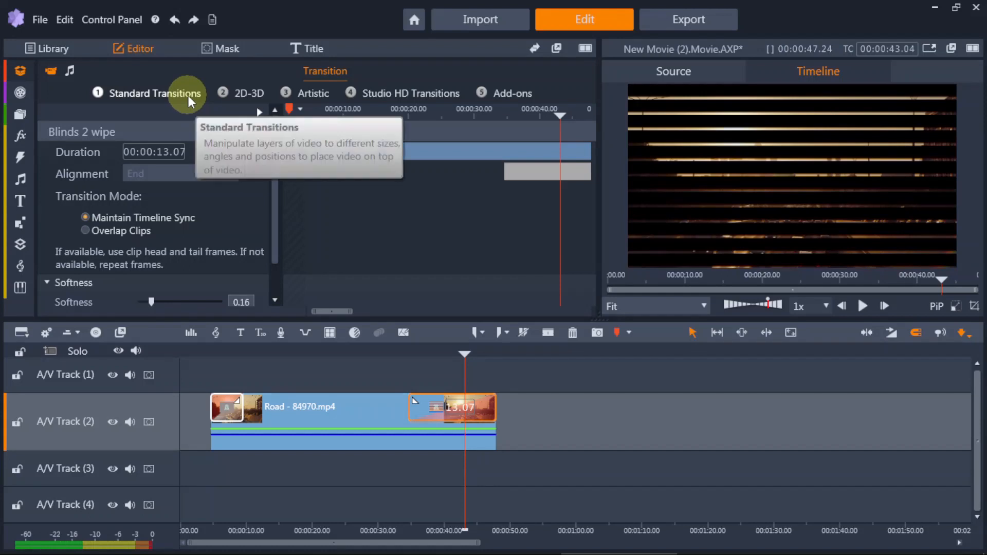
# Replace the Road clip's ending transition with Bottom left side wipe and scrub back through it to preview
pyautogui.moveTo(279, 202); pyautogui.dragTo(275, 271)
pyautogui.moveTo(270, 183); pyautogui.dragTo(270, 152)
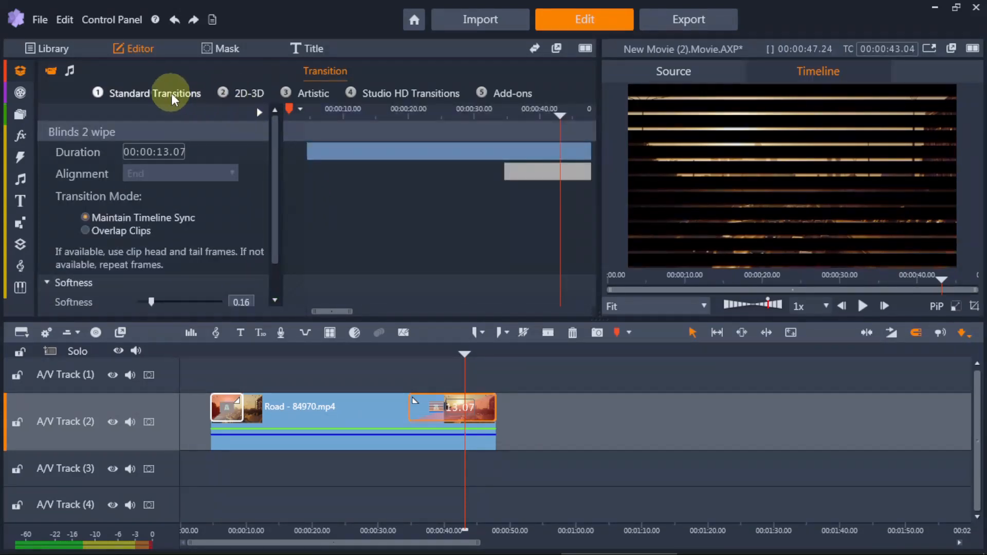
pyautogui.click(171, 93)
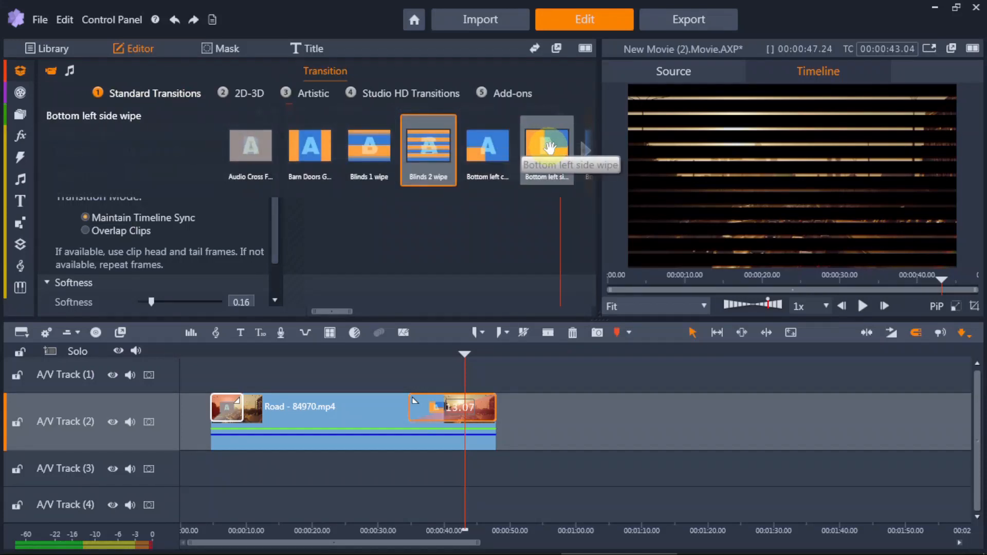
pyautogui.click(550, 148)
pyautogui.click(549, 149)
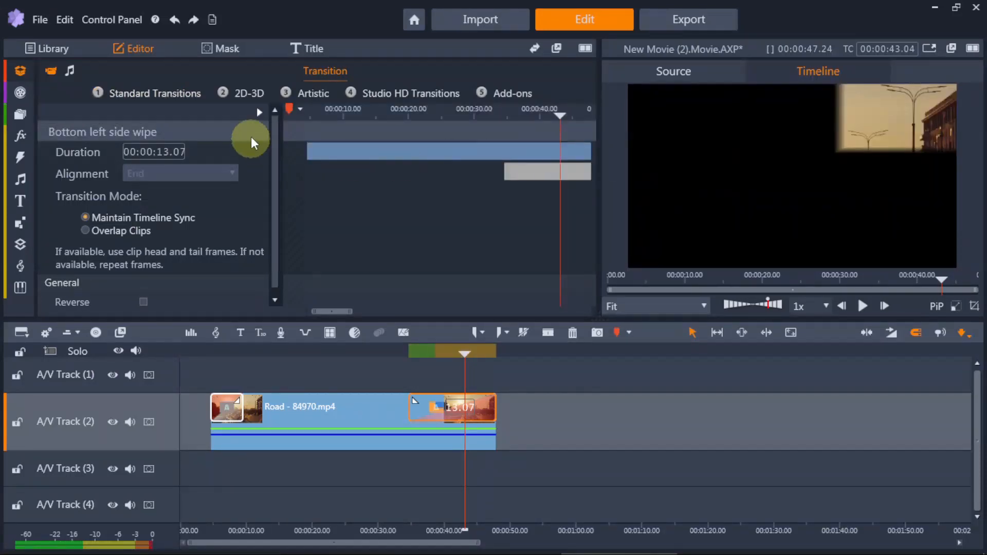
pyautogui.moveTo(467, 355); pyautogui.dragTo(398, 352)
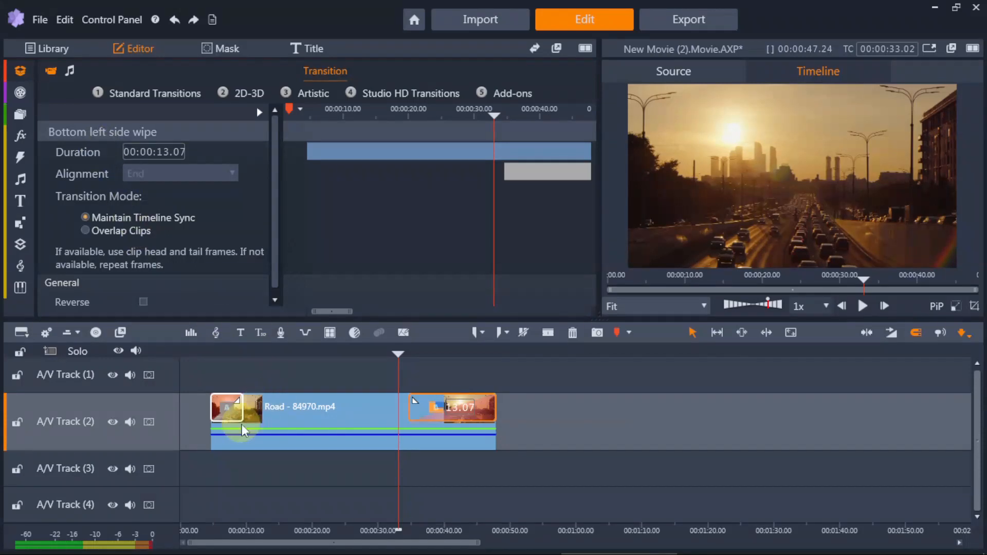
# Inspect the Road clip's opening Cross Dissolve and ending wipe, scrub near the clip's end, and clear the selection
pyautogui.click(227, 412)
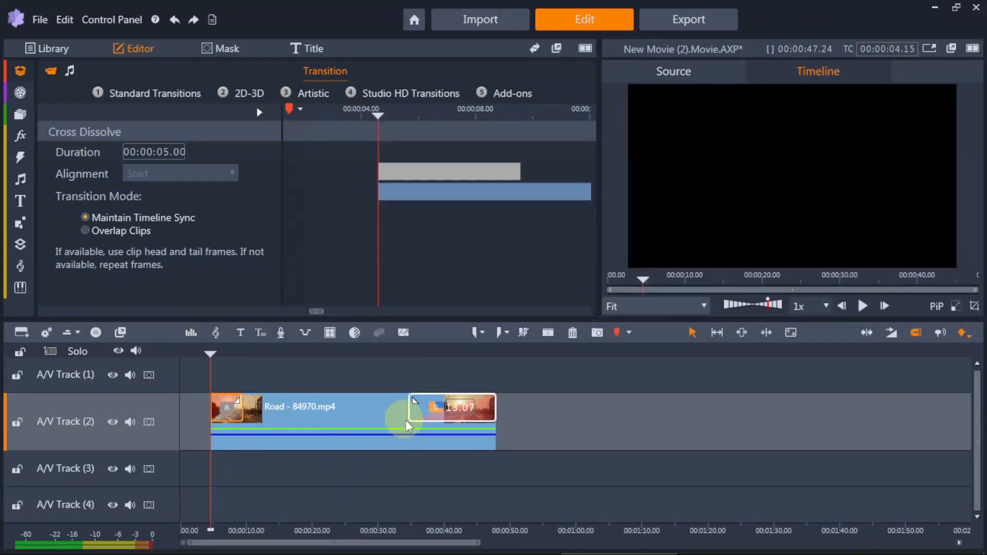
pyautogui.click(433, 425)
pyautogui.moveTo(491, 360)
pyautogui.mouseDown()
pyautogui.moveTo(498, 354)
pyautogui.moveTo(403, 357)
pyautogui.moveTo(482, 367)
pyautogui.mouseUp()
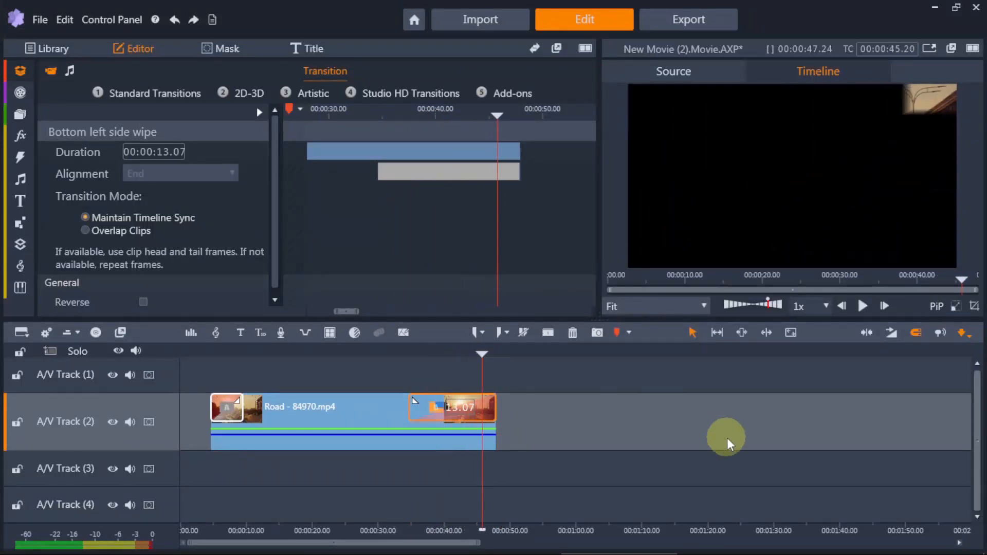
pyautogui.click(655, 468)
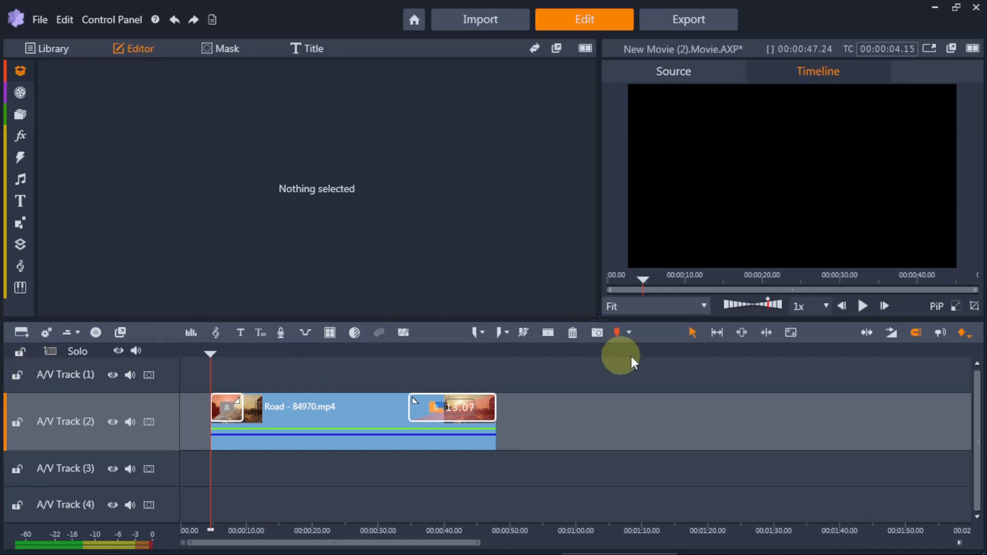
# Create a title reading "Hello" on A/V Track (1) at the Road clip's start and move its text up and left in the frame
pyautogui.click(58, 371)
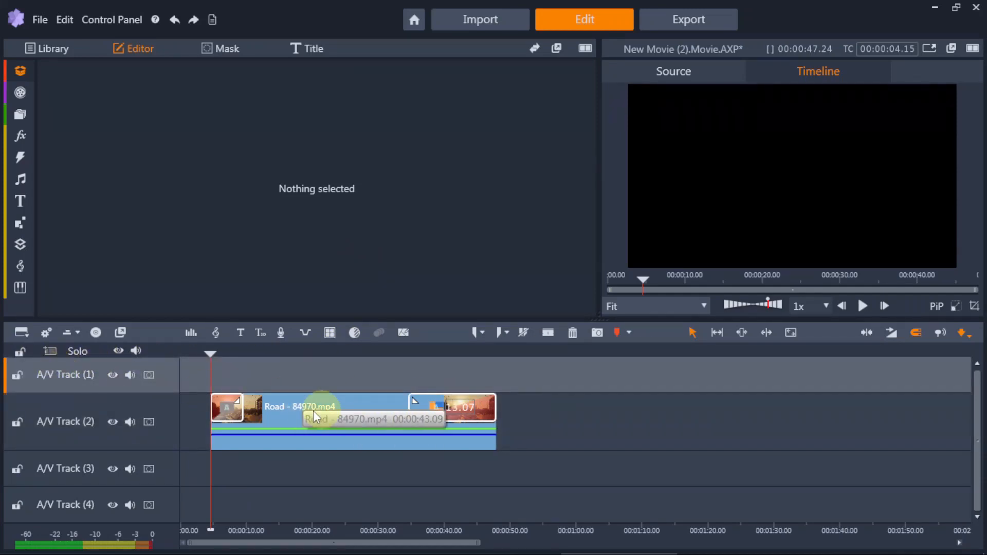
pyautogui.click(307, 50)
pyautogui.click(174, 114)
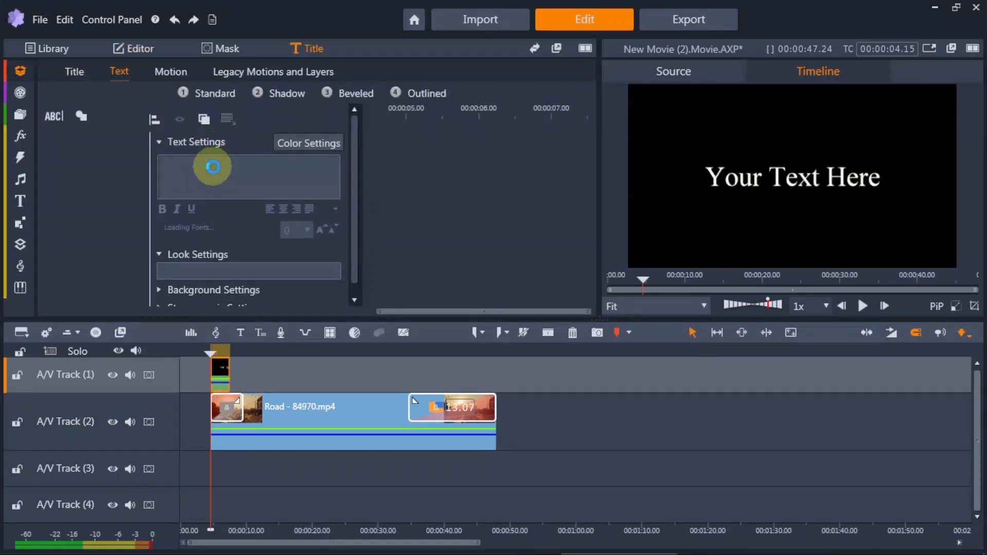
pyautogui.doubleClick(215, 164)
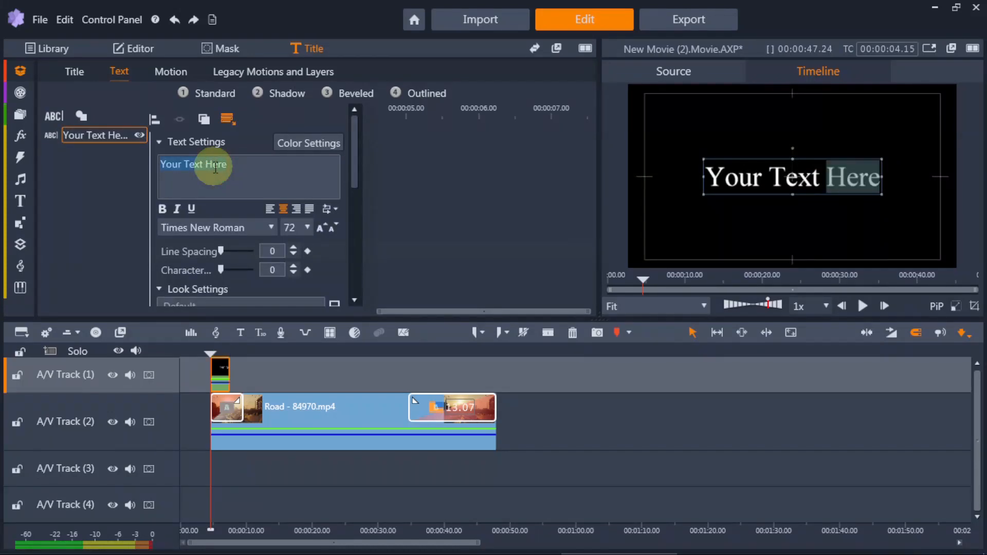
pyautogui.write('Hello')
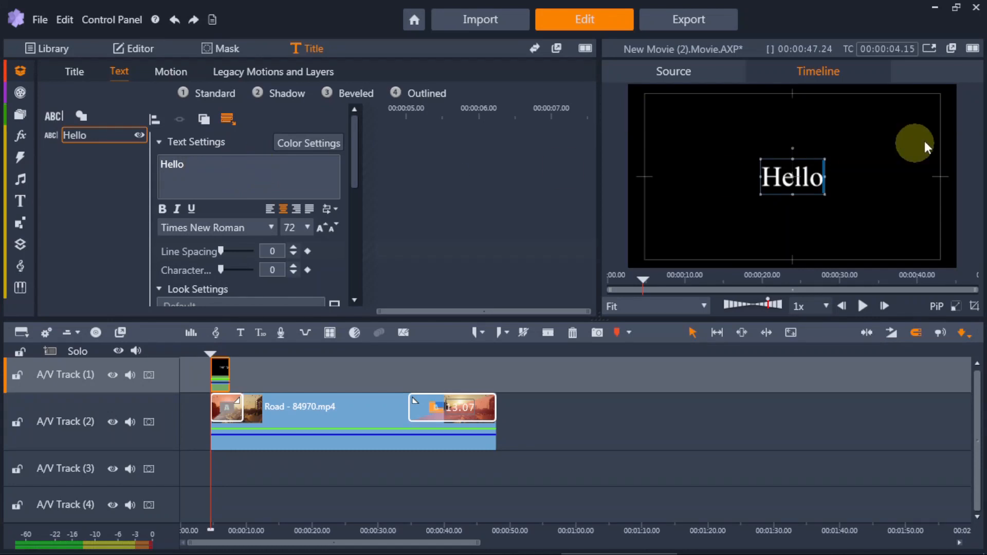
pyautogui.moveTo(766, 159); pyautogui.dragTo(705, 150)
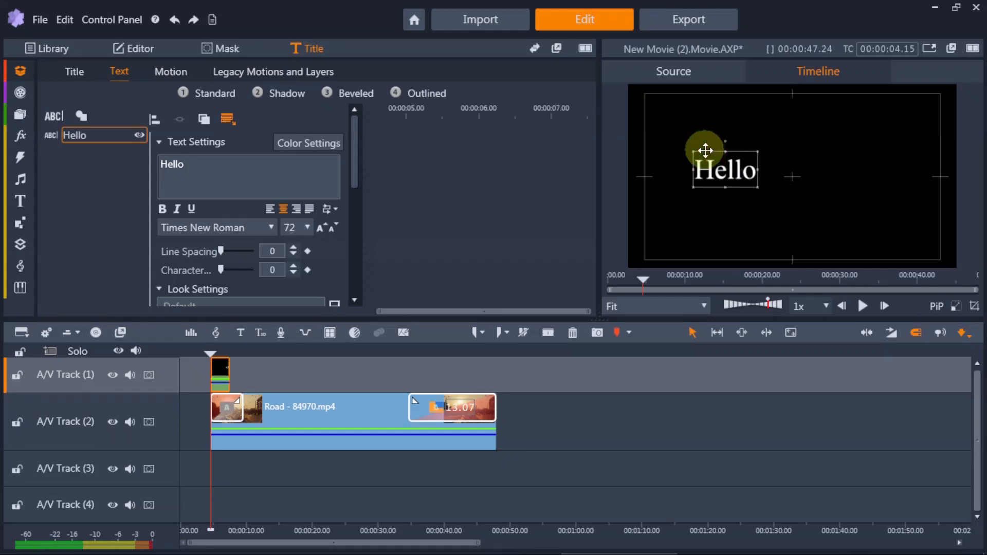
# View the Hello title's duration setting and close it unchanged
pyautogui.rightClick(221, 371)
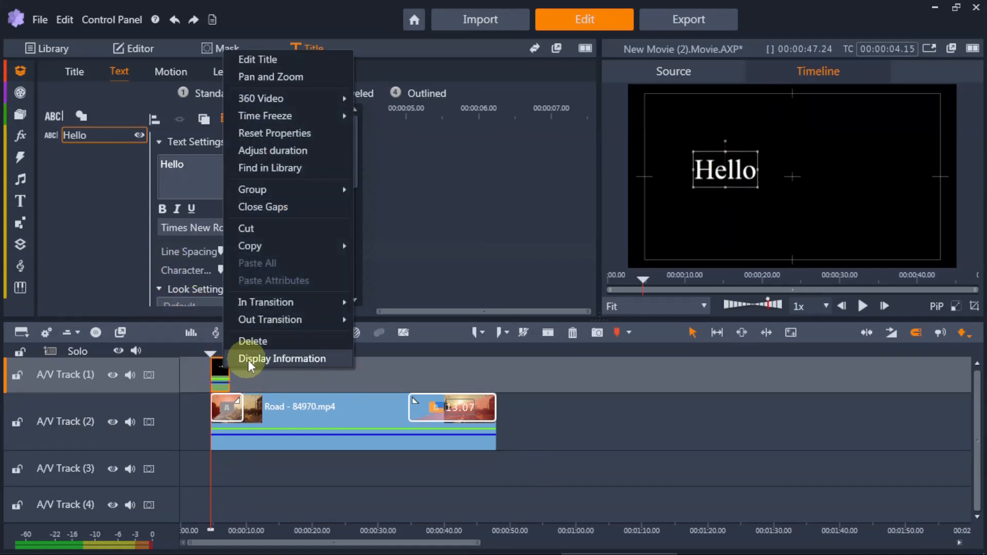
pyautogui.click(296, 151)
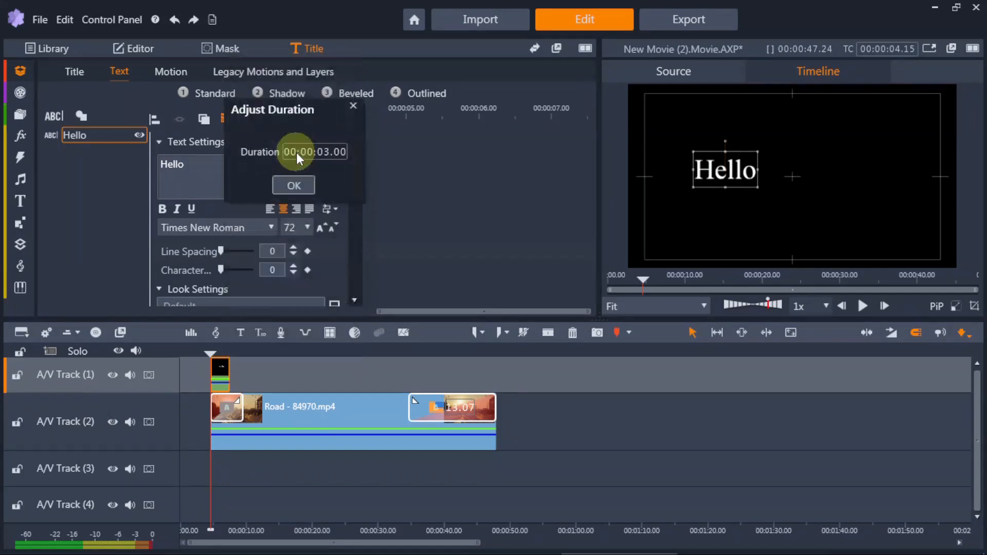
pyautogui.click(304, 186)
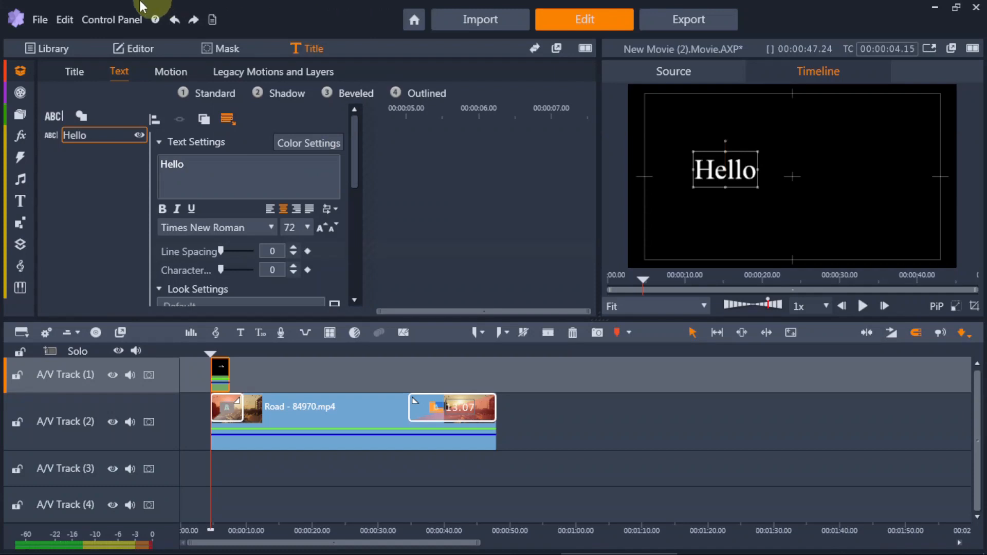
# Review the default durations for titles, stills and transitions in the Project Settings, then dismiss them without changes
pyautogui.click(117, 20)
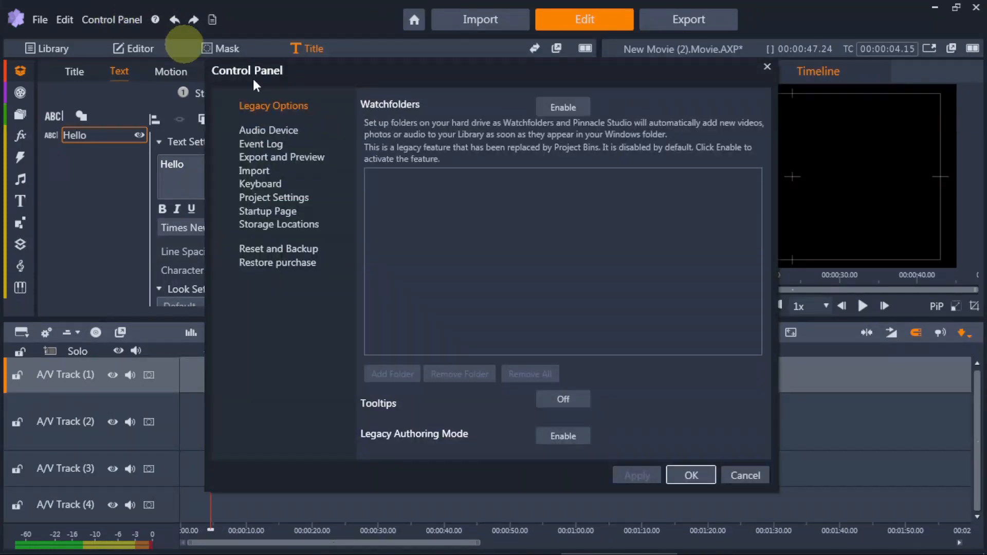
pyautogui.click(280, 199)
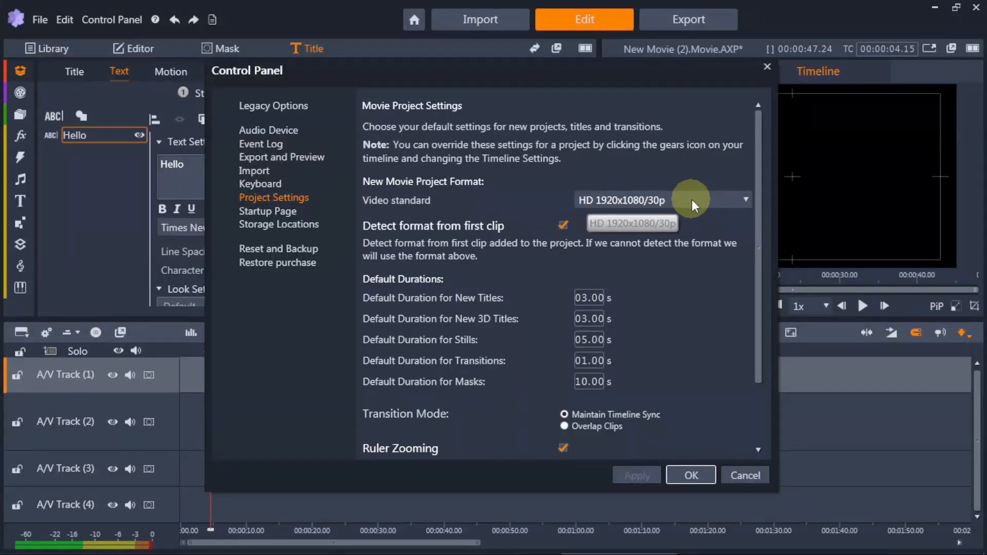
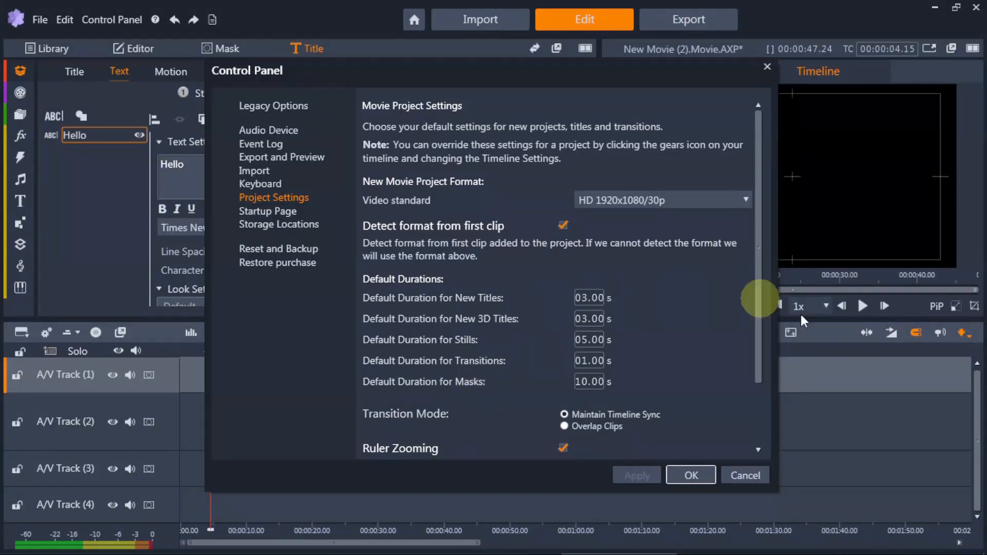
pyautogui.click(754, 476)
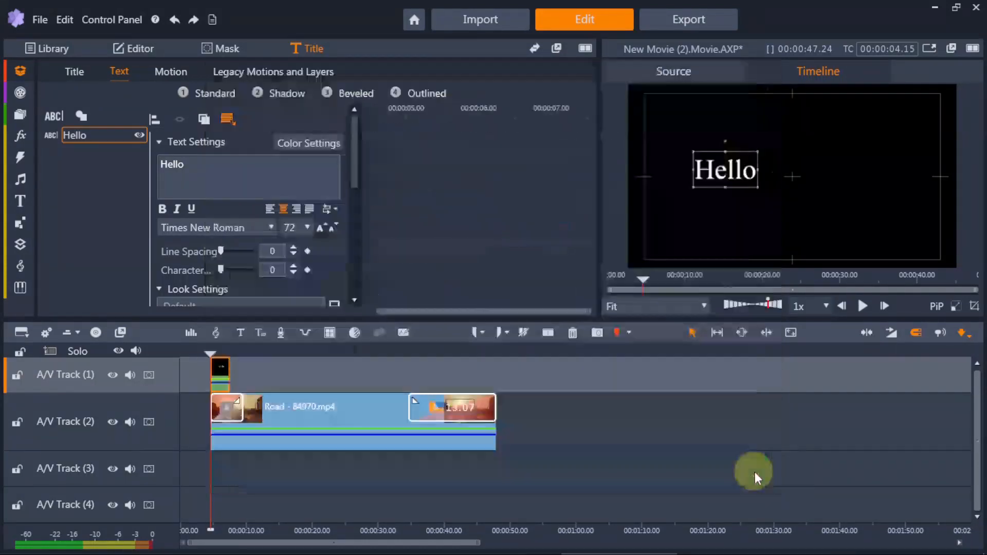
# Extend the end of the Hello title on A/V Track (1) to a duration of about 22 seconds
pyautogui.click(227, 371)
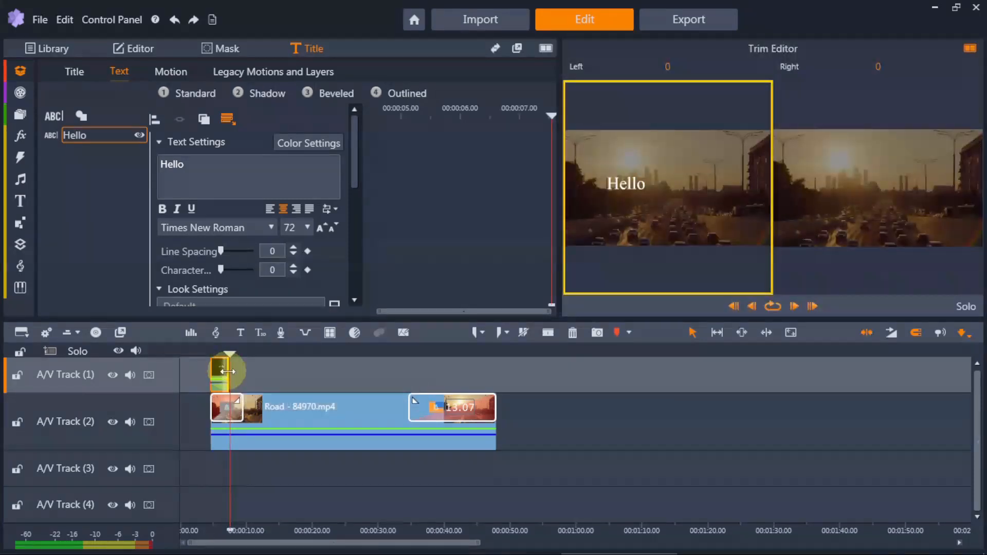
pyautogui.moveTo(228, 371)
pyautogui.mouseDown()
pyautogui.moveTo(273, 363)
pyautogui.moveTo(231, 363)
pyautogui.mouseUp()
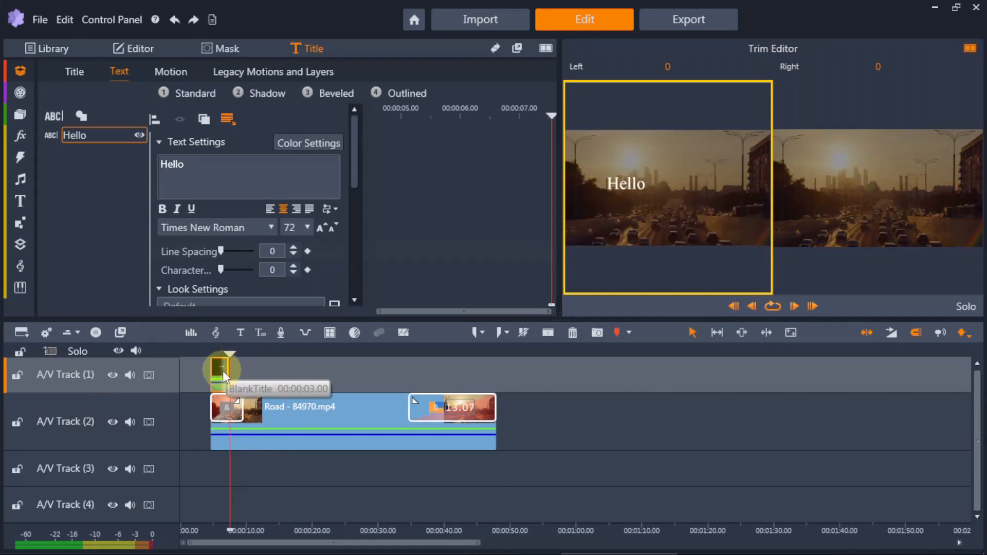
pyautogui.click(222, 374)
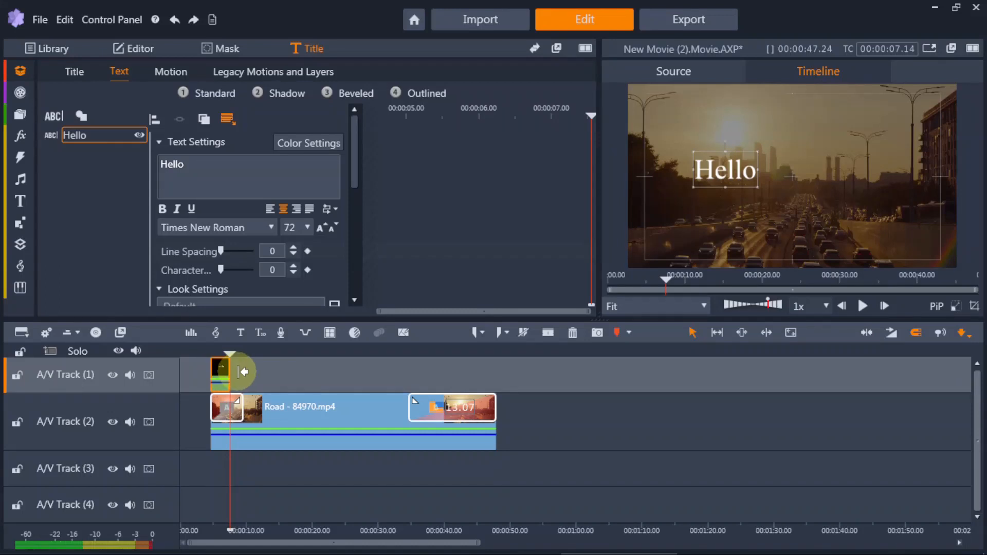
pyautogui.click(240, 371)
pyautogui.moveTo(245, 374); pyautogui.dragTo(372, 379)
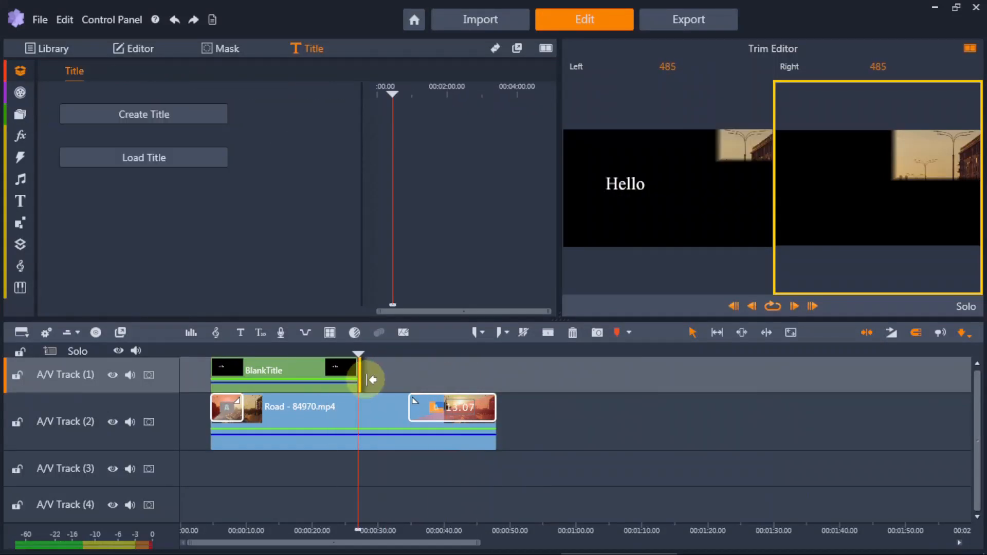
# Reopen the extended title for editing and move the playhead to about 9 seconds, where the text overlays the road
pyautogui.doubleClick(328, 372)
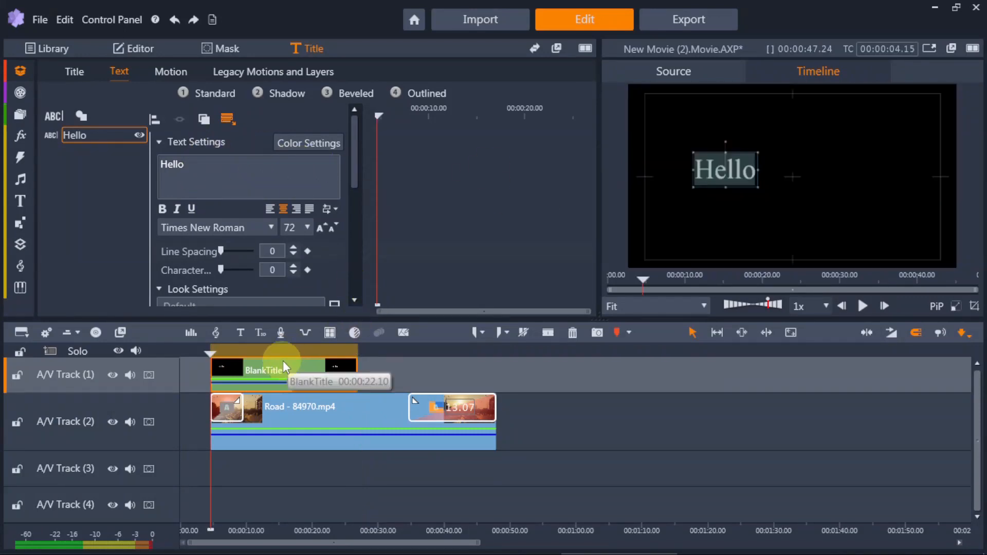
pyautogui.click(284, 351)
pyautogui.moveTo(284, 351); pyautogui.dragTo(247, 352)
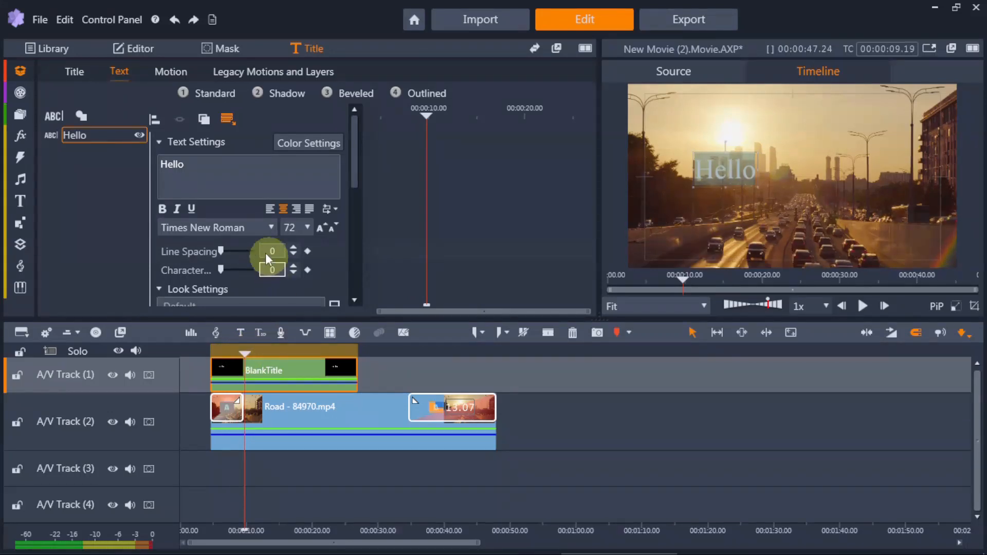
# Select the Hello text, try the Adobe Heiti Std R font, and set the font to Alphaville
pyautogui.click(272, 228)
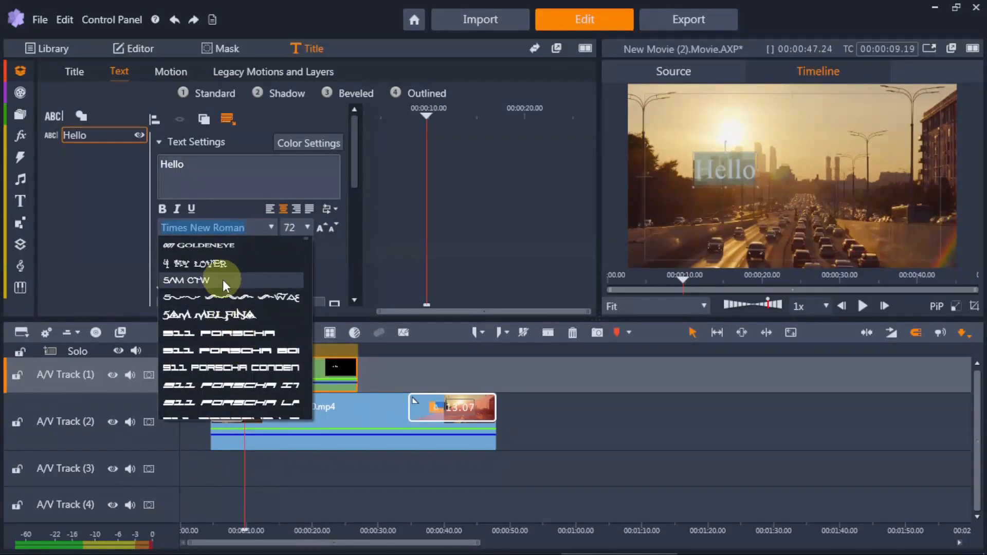
pyautogui.click(195, 164)
pyautogui.doubleClick(172, 164)
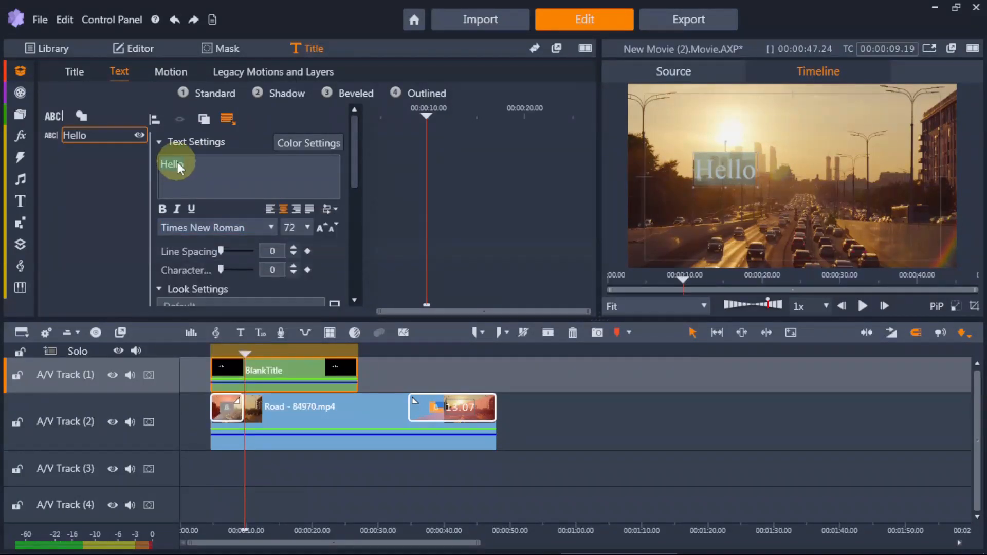
pyautogui.click(271, 229)
pyautogui.scroll(-5, 234, 325)
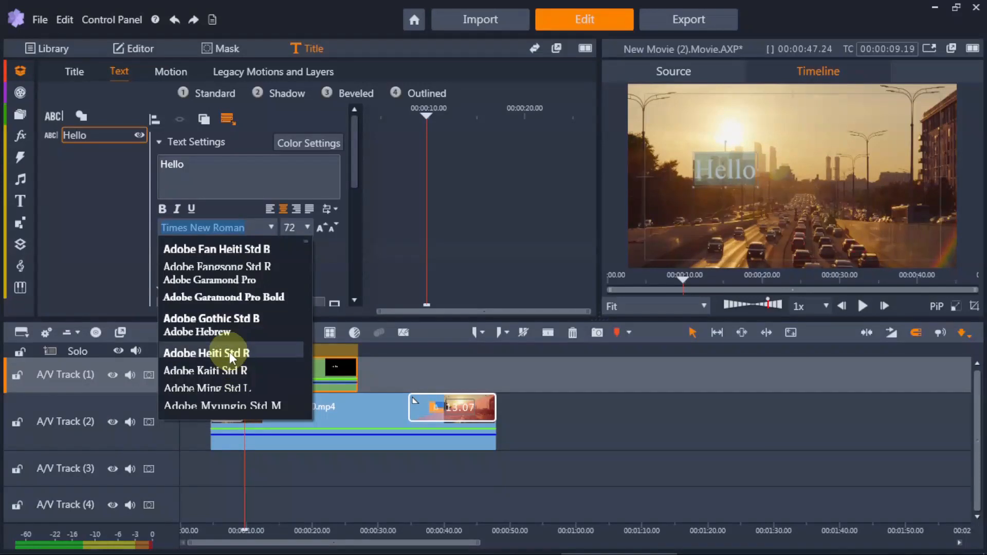
pyautogui.click(229, 354)
pyautogui.click(271, 228)
pyautogui.scroll(5, 260, 340)
pyautogui.scroll(-6, 260, 329)
pyautogui.click(261, 318)
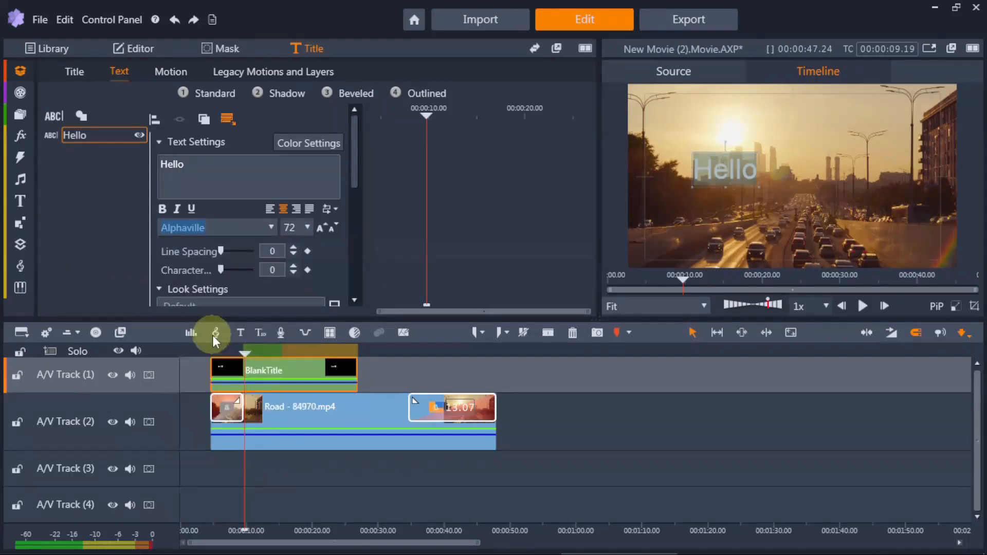
# Select the Hello text and set its font size to 96
pyautogui.click(239, 176)
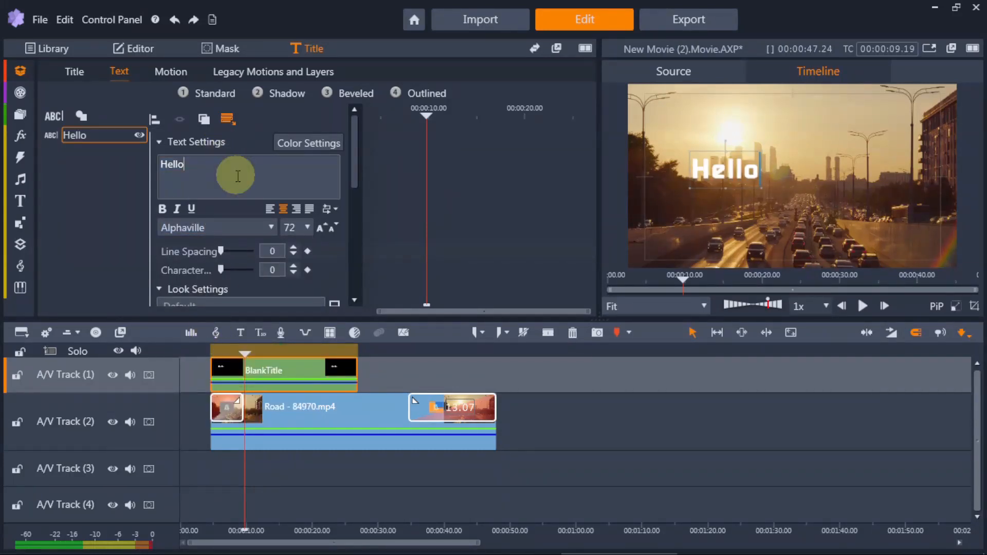
pyautogui.moveTo(194, 168); pyautogui.dragTo(140, 164)
pyautogui.click(311, 227)
pyautogui.scroll(-4, 298, 387)
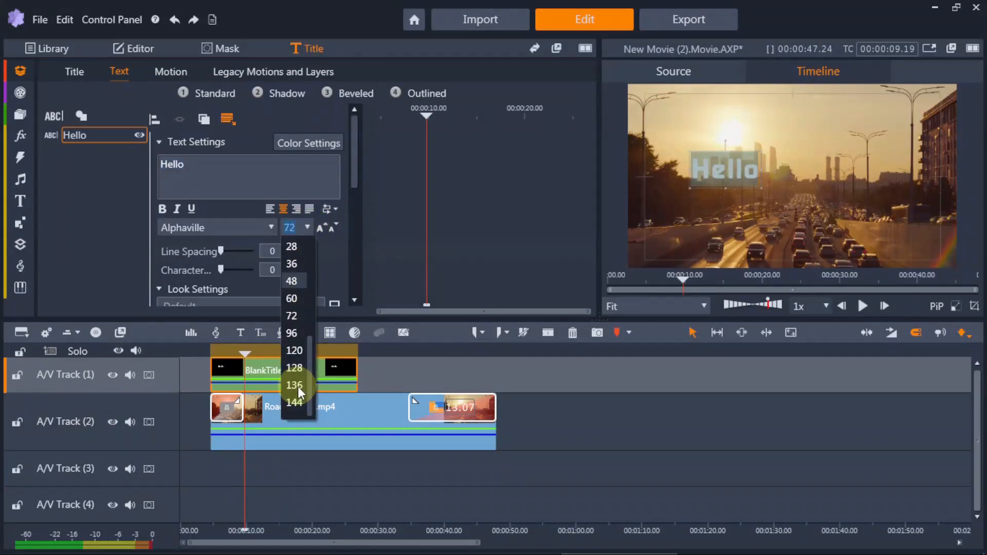
pyautogui.click(295, 332)
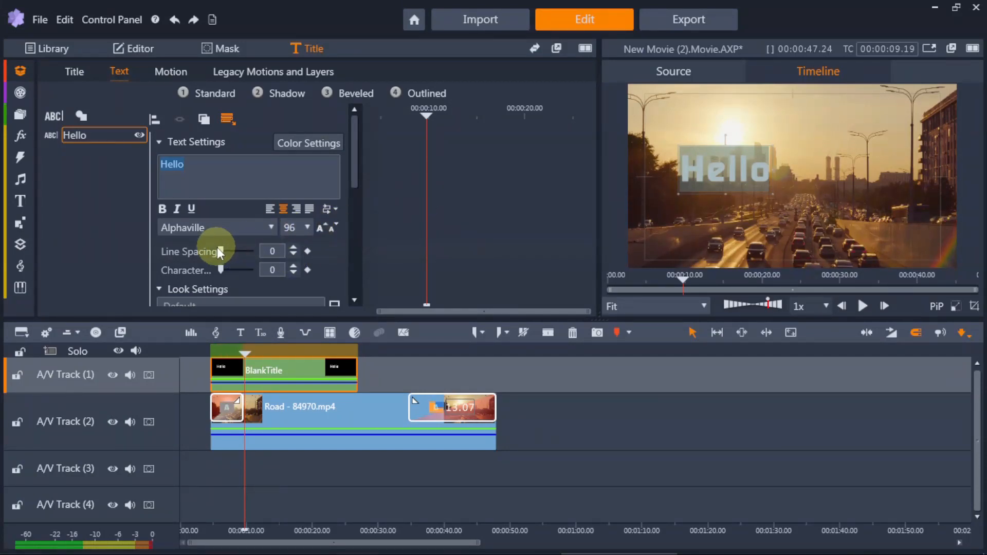
# Add a second line reading World below Hello in the title text
pyautogui.click(224, 160)
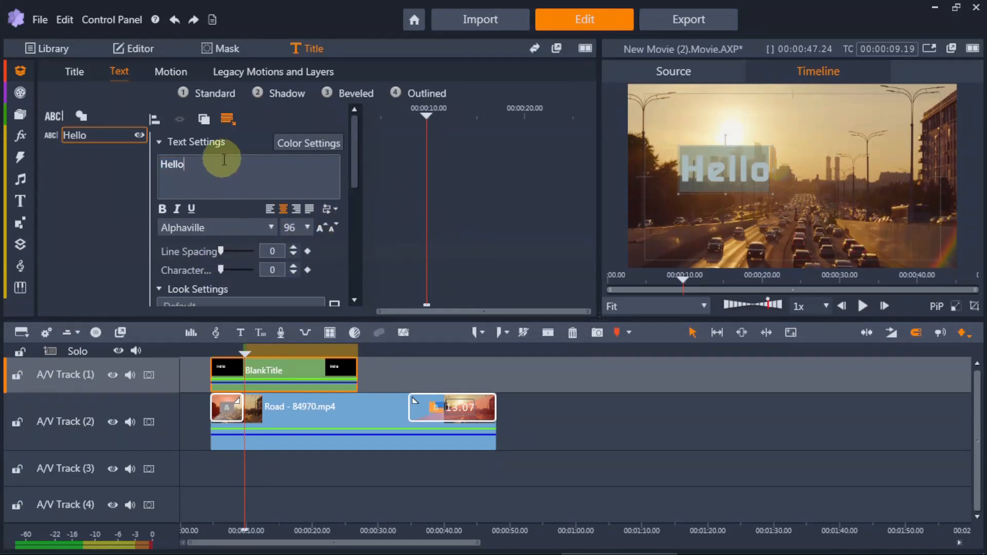
pyautogui.write('\\')
pyautogui.press('BackSpace')
pyautogui.press('Return')
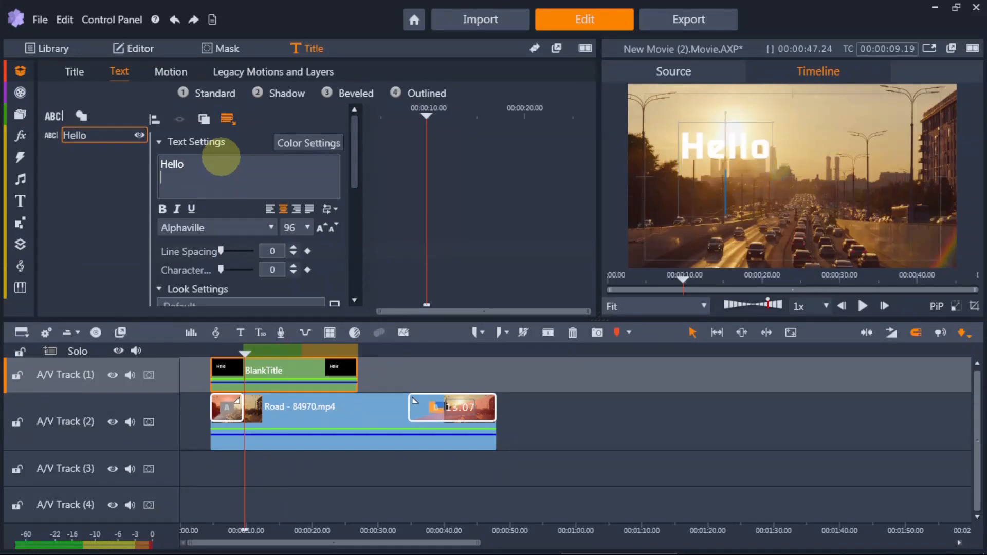
pyautogui.write('World')
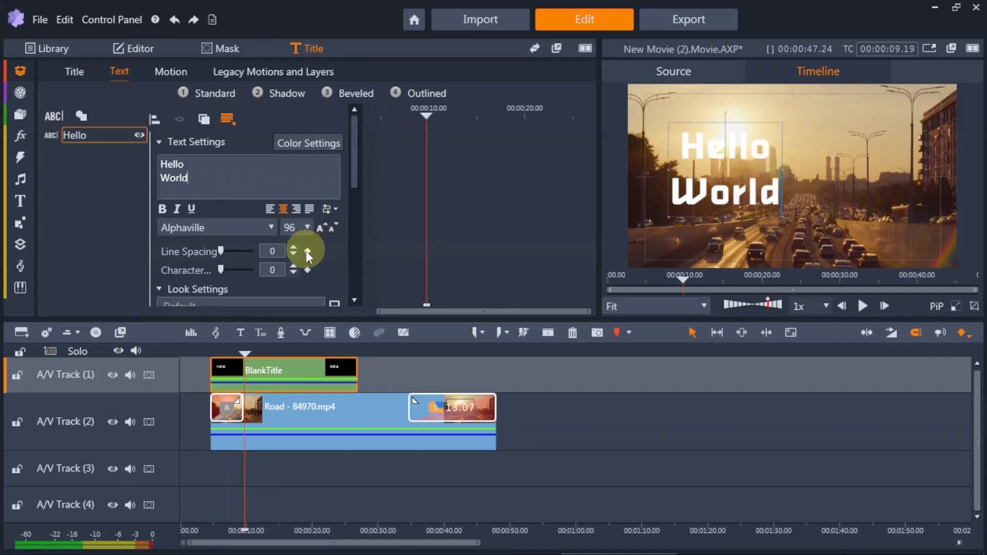
# Try wider line spacing and wider character spacing on the Hello World text, resetting each to 0
pyautogui.moveTo(221, 252); pyautogui.dragTo(222, 251)
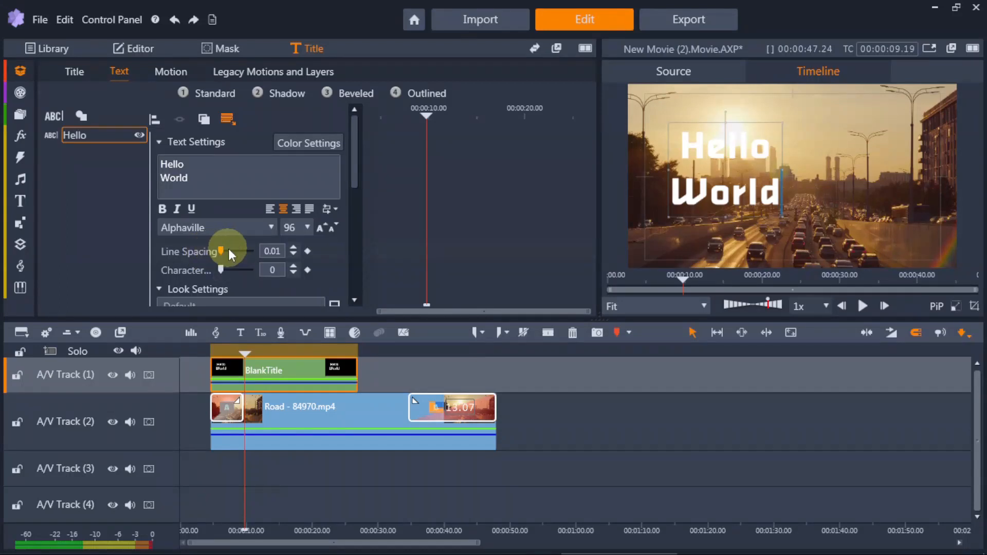
pyautogui.moveTo(222, 250); pyautogui.dragTo(228, 247)
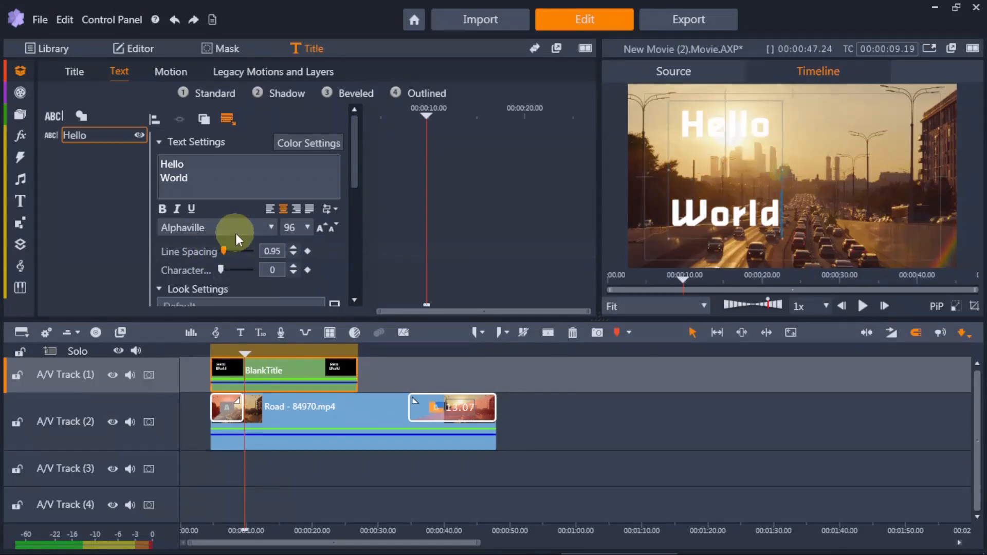
pyautogui.doubleClick(196, 252)
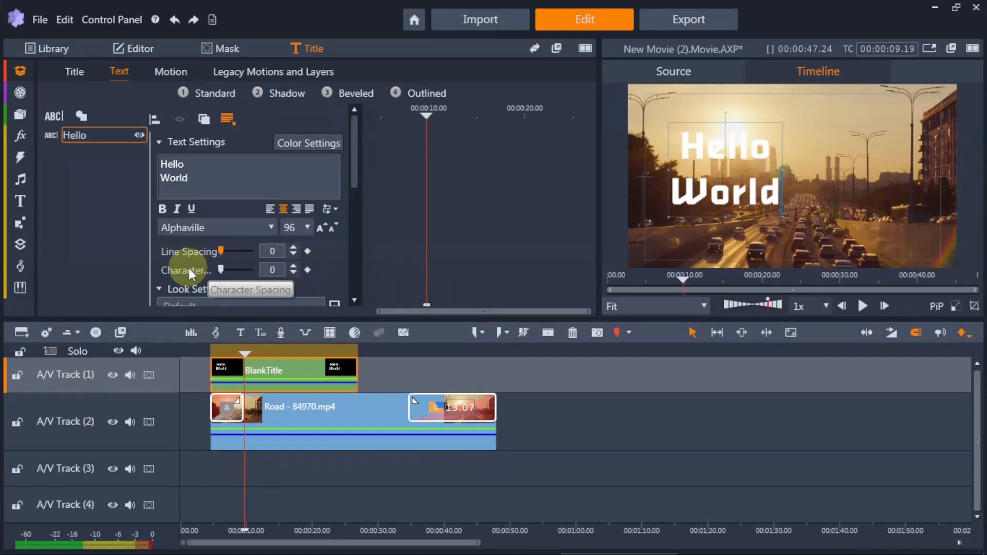
pyautogui.moveTo(221, 269); pyautogui.dragTo(225, 269)
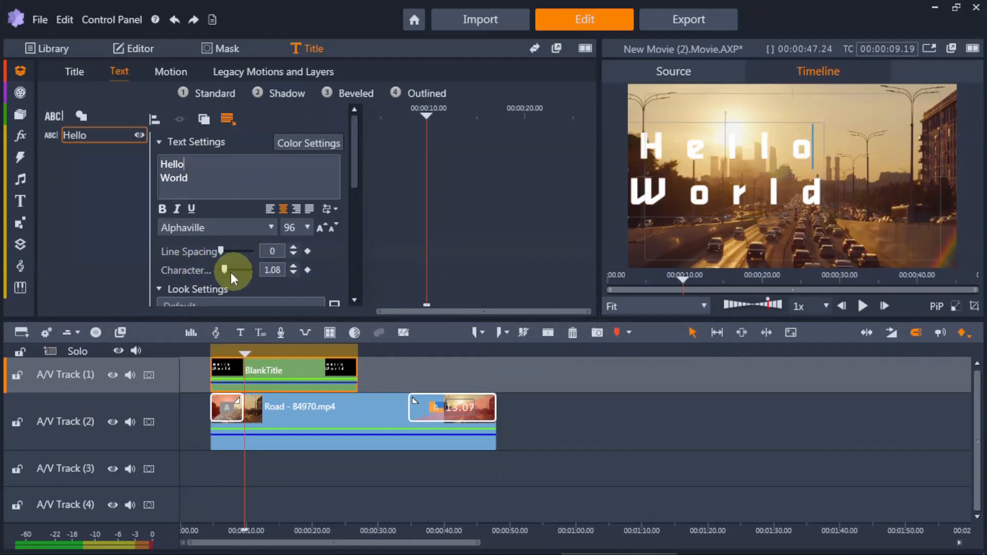
pyautogui.moveTo(224, 270)
pyautogui.mouseDown()
pyautogui.moveTo(242, 268)
pyautogui.moveTo(228, 269)
pyautogui.mouseUp()
pyautogui.doubleClick(178, 270)
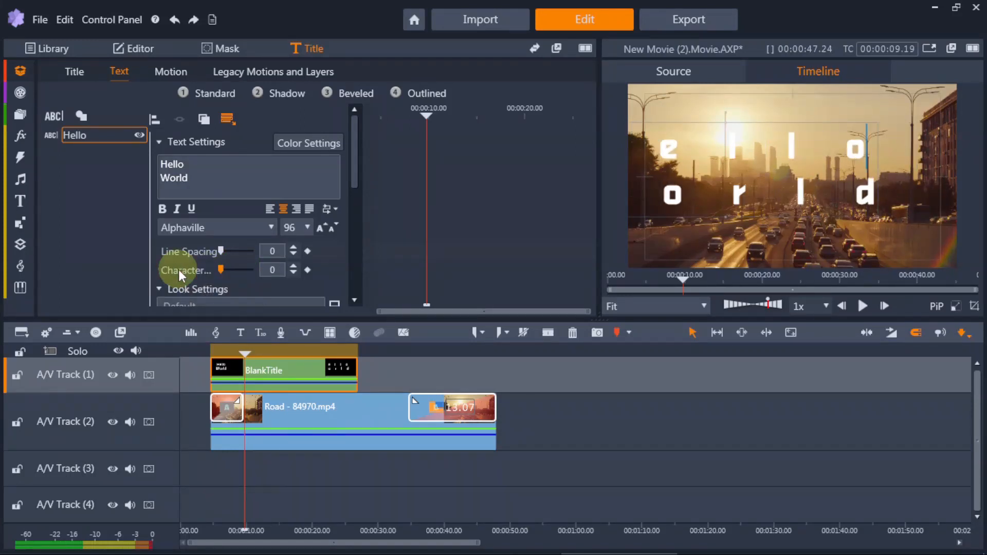
# Select both lines of the Hello World text and apply a blue face fill of RGB 39, 84, 198
pyautogui.moveTo(354, 173); pyautogui.dragTo(360, 226)
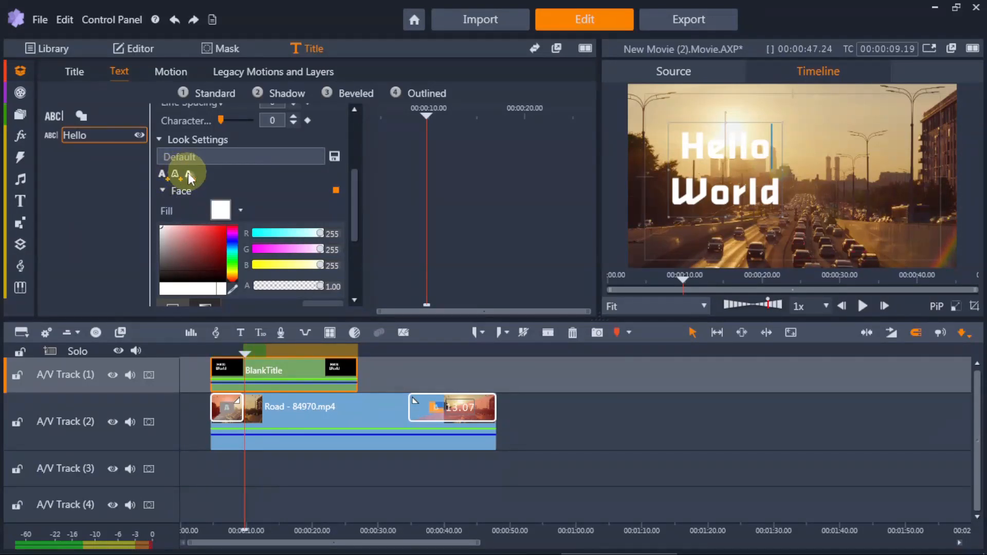
pyautogui.moveTo(356, 200); pyautogui.dragTo(352, 144)
pyautogui.moveTo(195, 178); pyautogui.dragTo(134, 149)
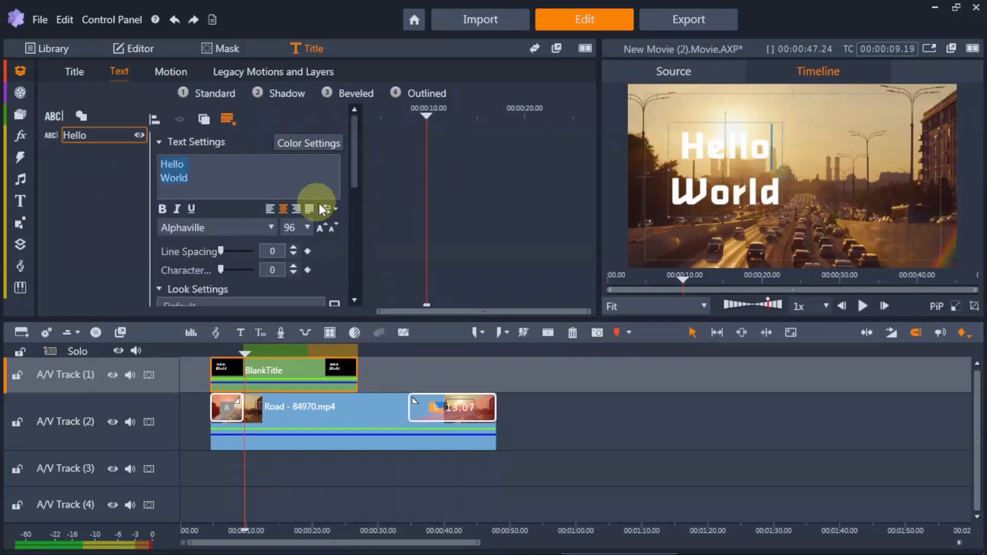
pyautogui.moveTo(354, 179); pyautogui.dragTo(361, 220)
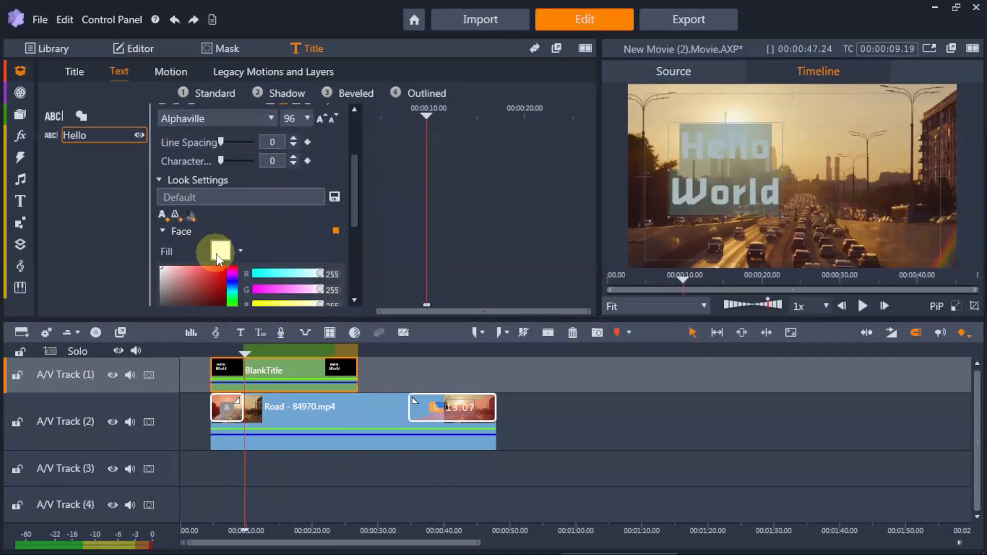
pyautogui.moveTo(358, 202); pyautogui.dragTo(357, 213)
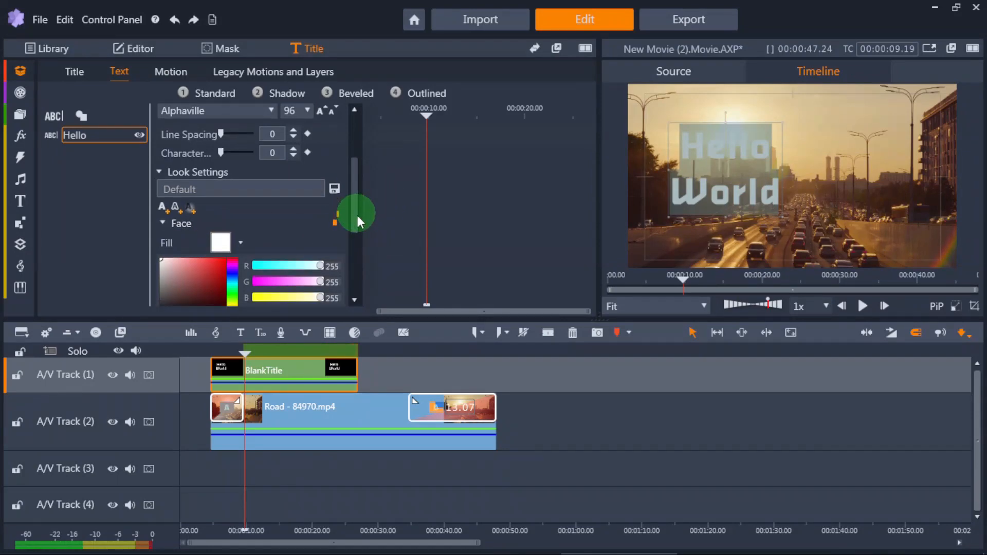
pyautogui.click(230, 257)
pyautogui.click(212, 246)
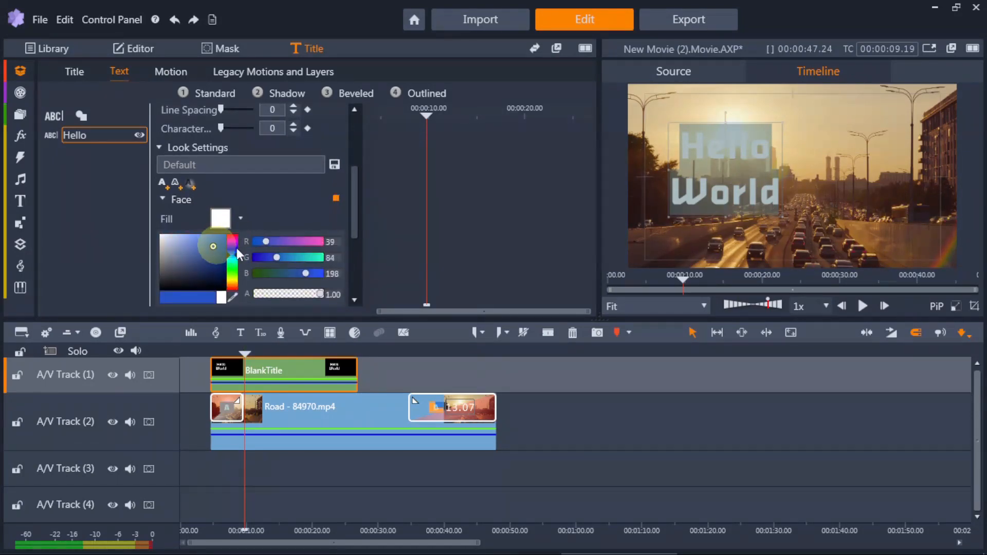
pyautogui.moveTo(352, 219); pyautogui.dragTo(362, 257)
pyautogui.click(330, 229)
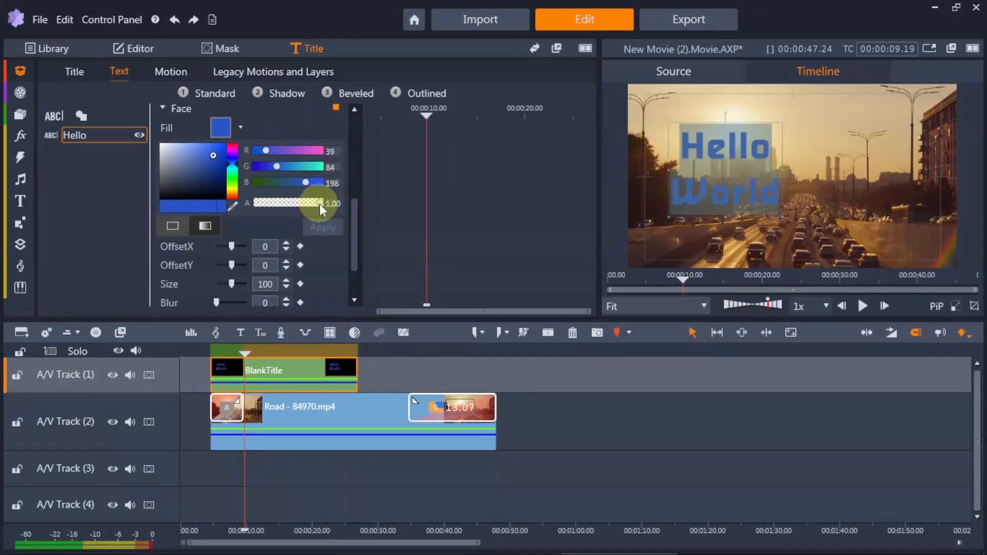
# Try lowering the alpha of the blue text fill, then reselect the Hello World text
pyautogui.moveTo(320, 202); pyautogui.dragTo(280, 202)
pyautogui.click(847, 177)
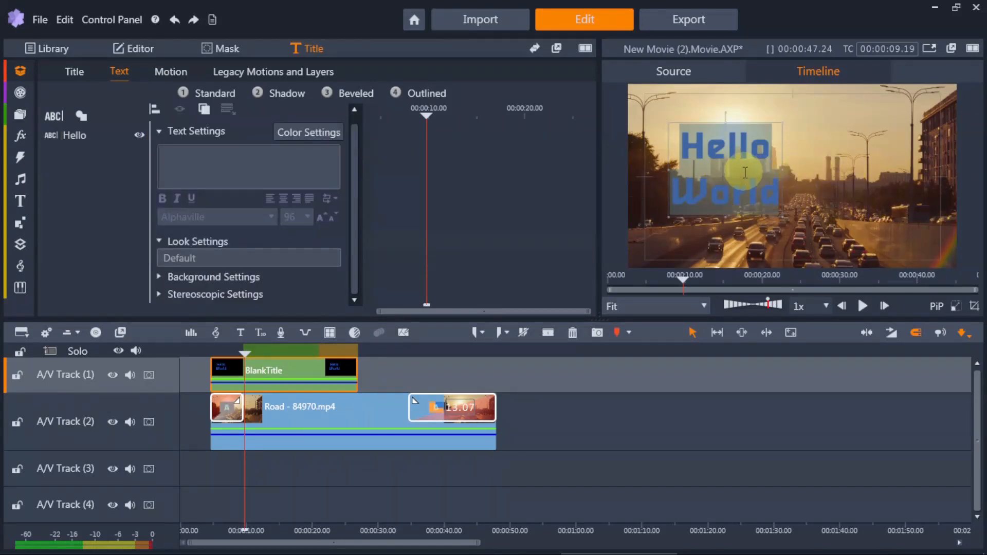
pyautogui.doubleClick(742, 172)
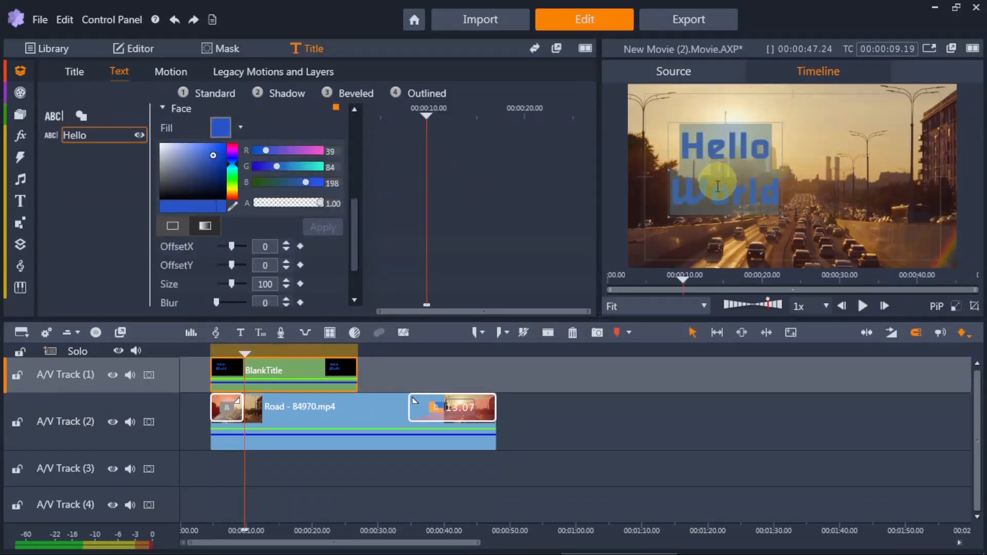
pyautogui.click(616, 229)
pyautogui.doubleClick(741, 180)
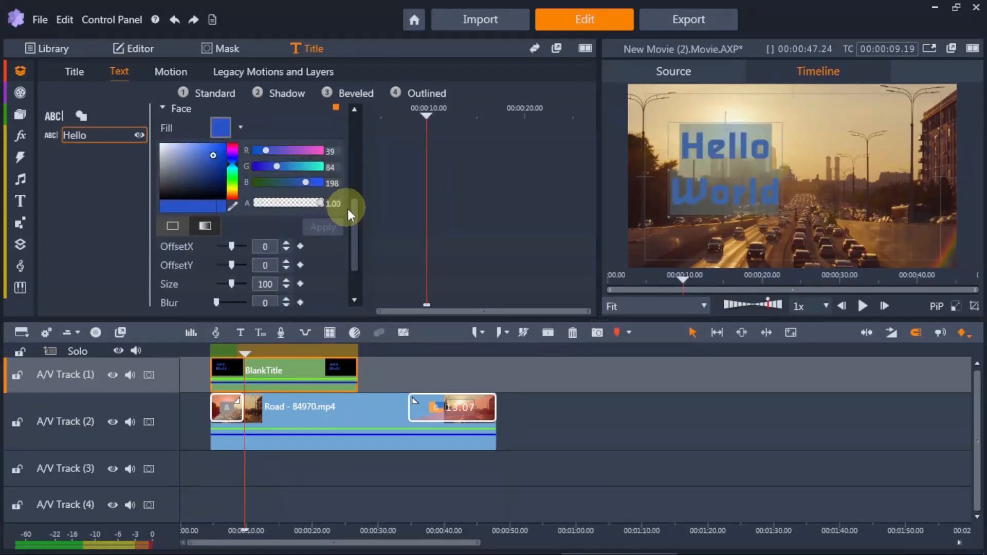
# Try a face fill alpha of 0.38 on the Hello World text, then restore it to 1.00
pyautogui.moveTo(354, 219); pyautogui.dragTo(350, 159)
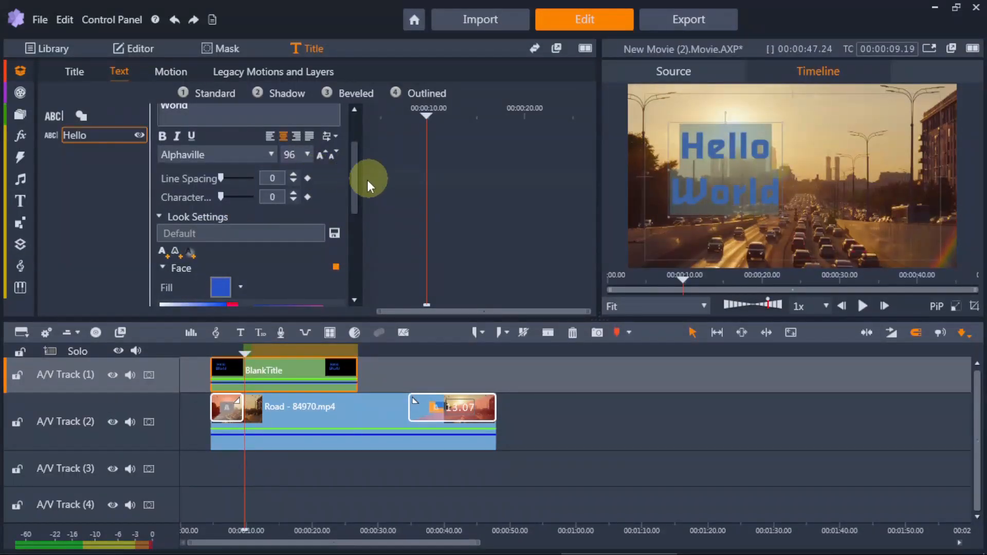
pyautogui.moveTo(355, 193); pyautogui.dragTo(353, 165)
pyautogui.moveTo(250, 179); pyautogui.dragTo(148, 152)
pyautogui.click(314, 178)
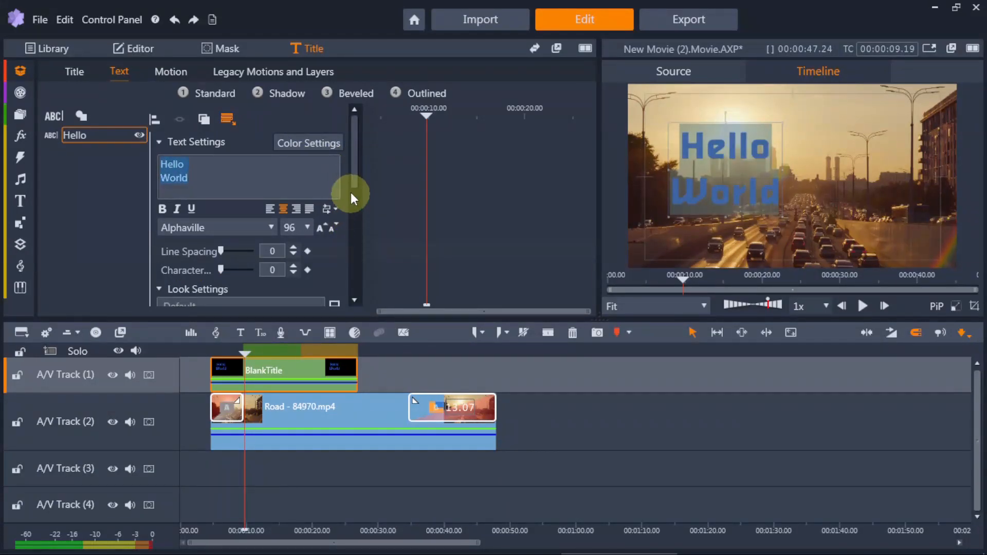
pyautogui.moveTo(354, 177); pyautogui.dragTo(281, 232)
pyautogui.click(329, 257)
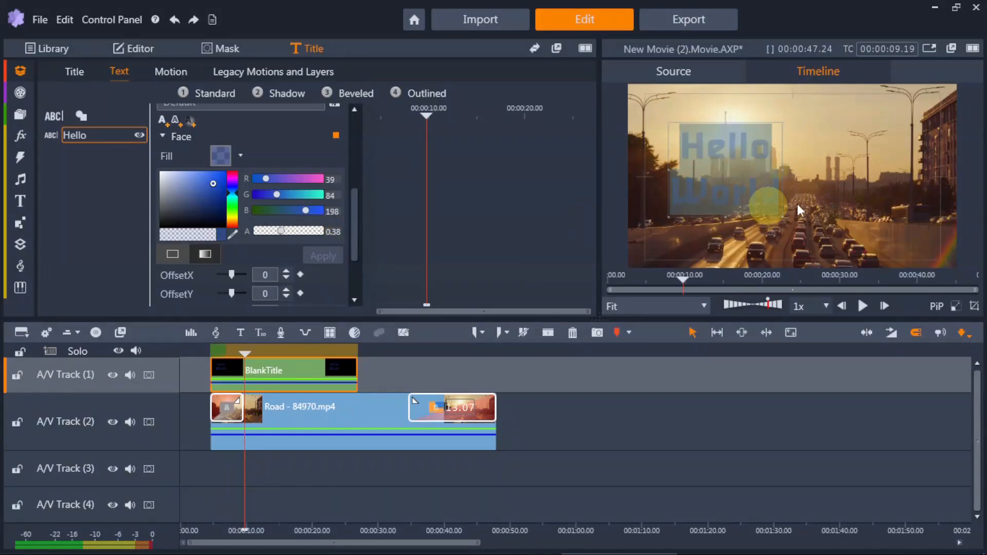
pyautogui.click(832, 182)
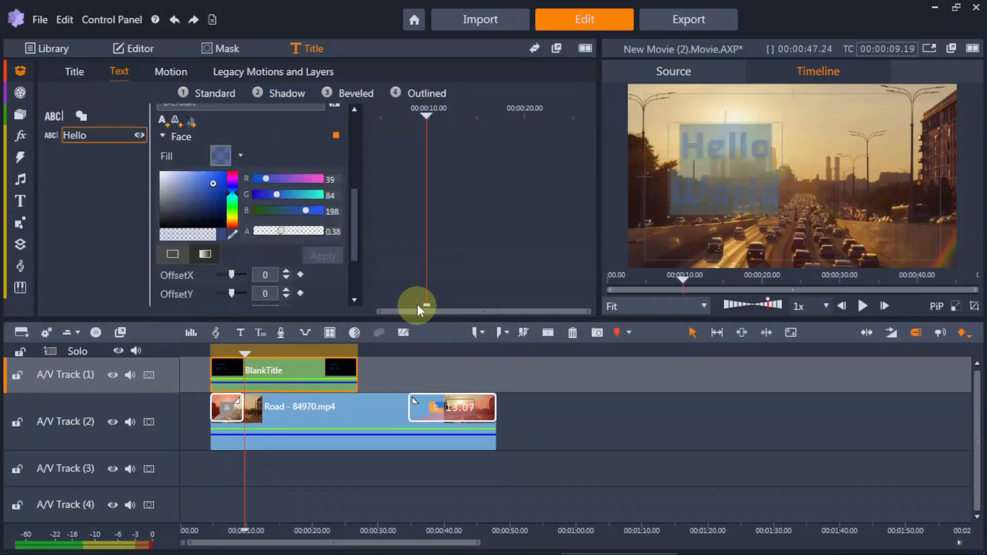
pyautogui.moveTo(281, 231); pyautogui.dragTo(329, 232)
pyautogui.click(325, 255)
# Apply a red background of RGB 209, 32, 32 to the title and set its alpha to 0.40
pyautogui.moveTo(355, 229); pyautogui.dragTo(363, 284)
pyautogui.click(159, 278)
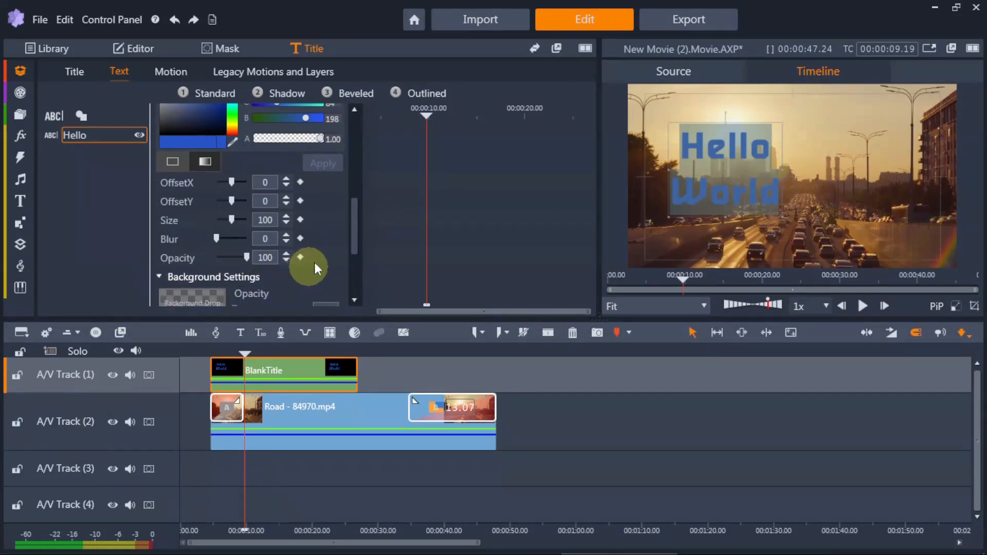
pyautogui.moveTo(352, 242); pyautogui.dragTo(354, 289)
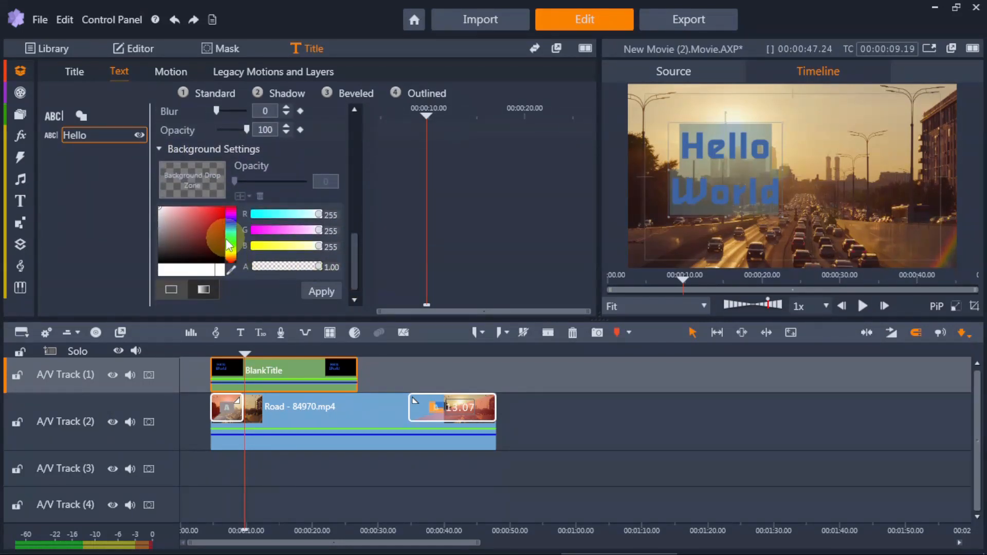
pyautogui.click(230, 246)
pyautogui.click(214, 216)
pyautogui.click(341, 283)
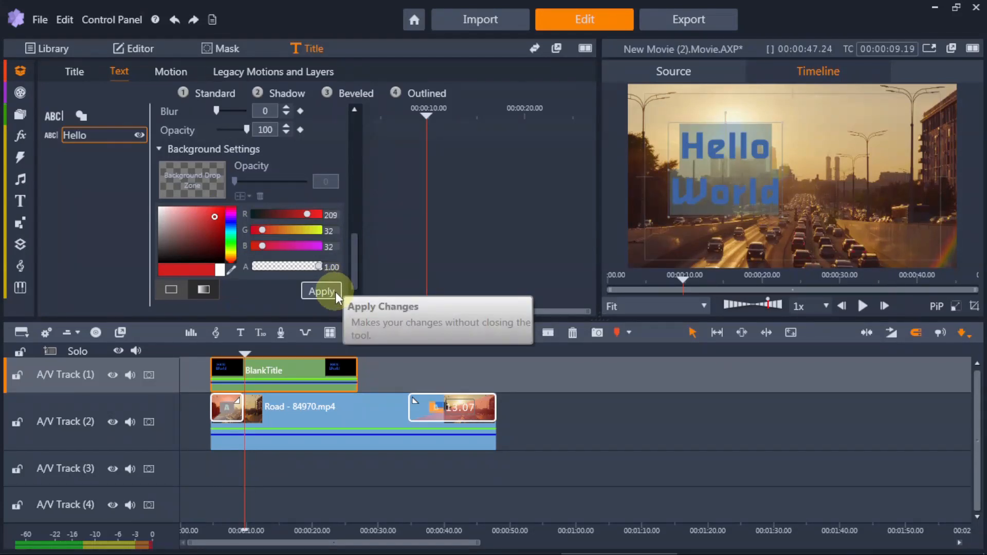
pyautogui.click(335, 292)
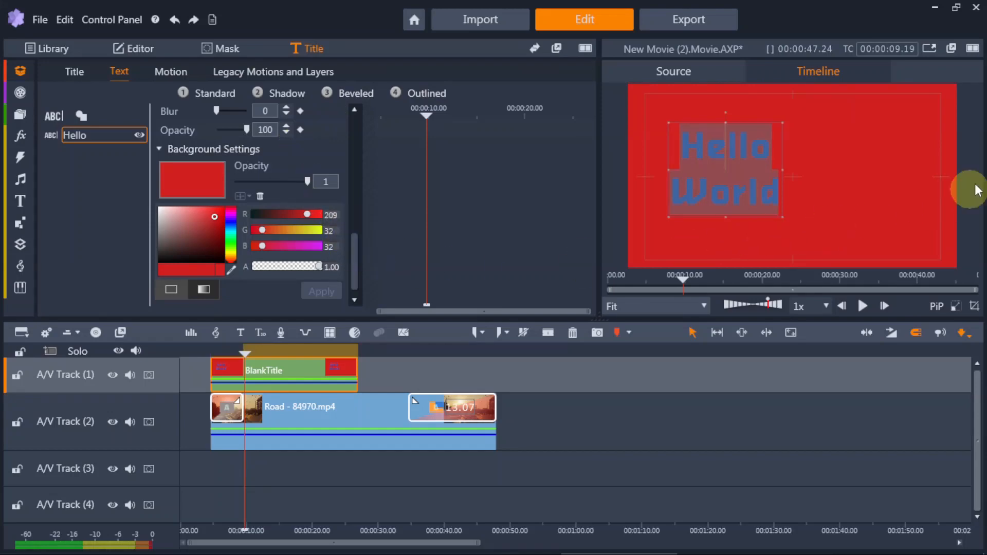
pyautogui.moveTo(351, 258); pyautogui.dragTo(286, 267)
pyautogui.click(324, 288)
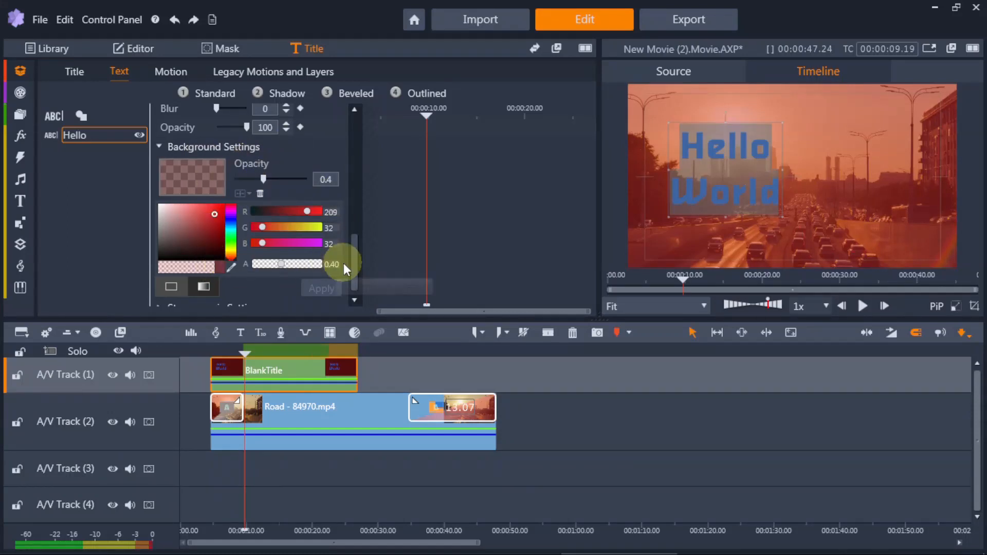
# Add a rectangle shape to the title and move it so that it covers the Hello World text
pyautogui.click(83, 116)
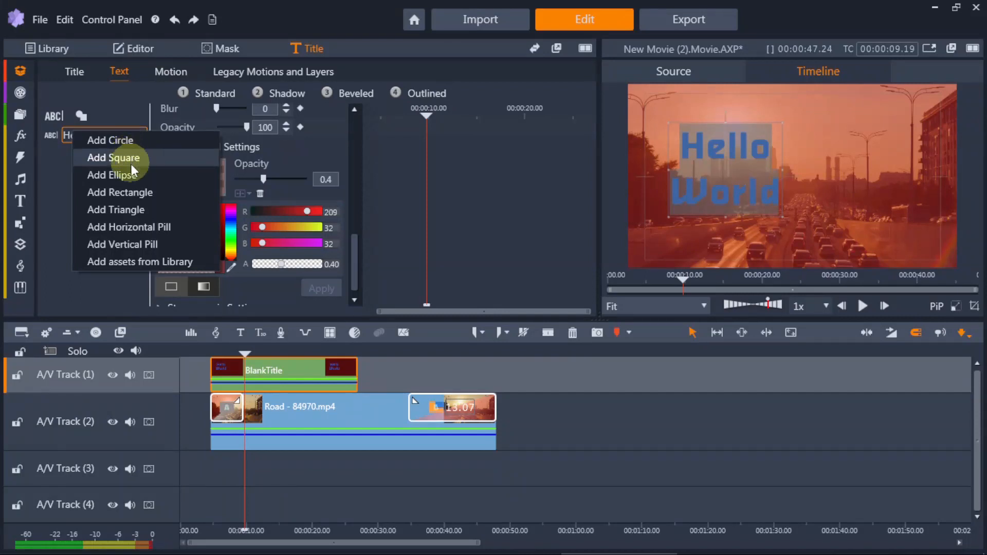
pyautogui.click(135, 195)
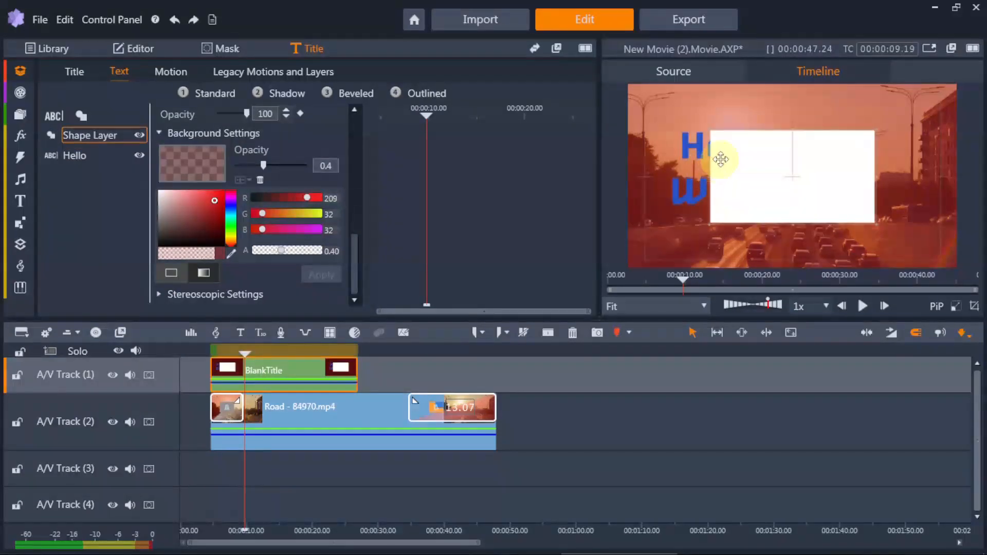
pyautogui.moveTo(814, 187); pyautogui.dragTo(769, 184)
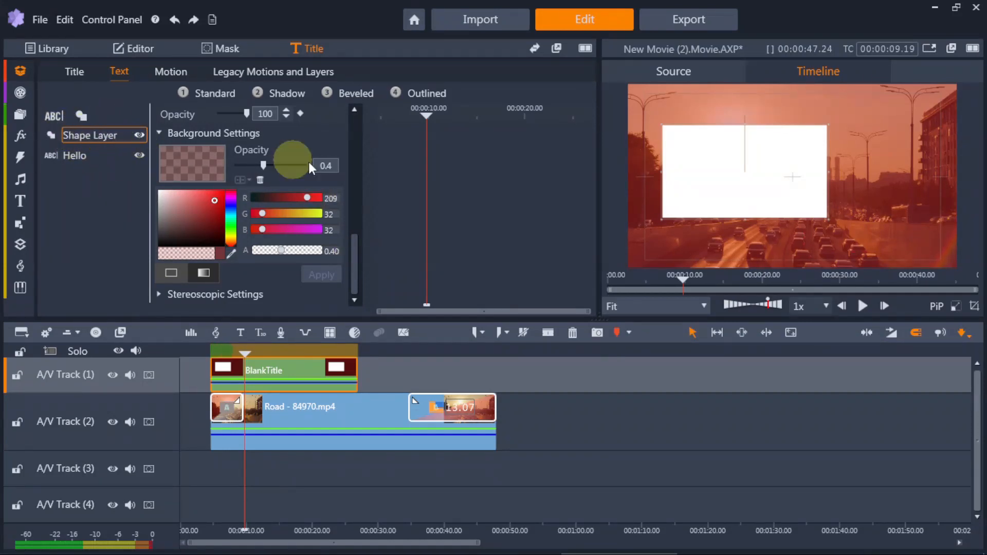
# Fill the rectangle shape with green of RGB 48, 212, 51 and lower its fill alpha to 0.20
pyautogui.moveTo(356, 251); pyautogui.dragTo(359, 181)
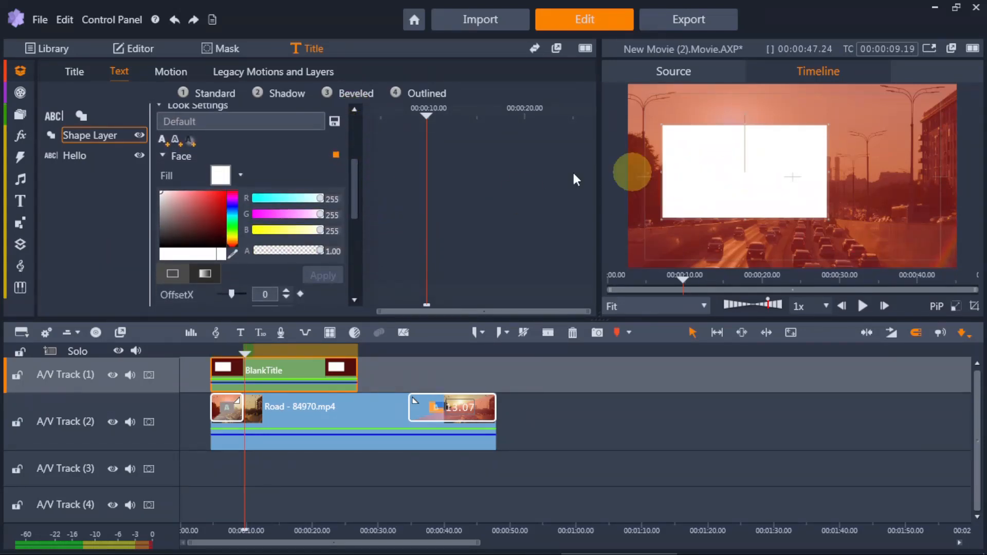
pyautogui.click(211, 207)
pyautogui.click(212, 221)
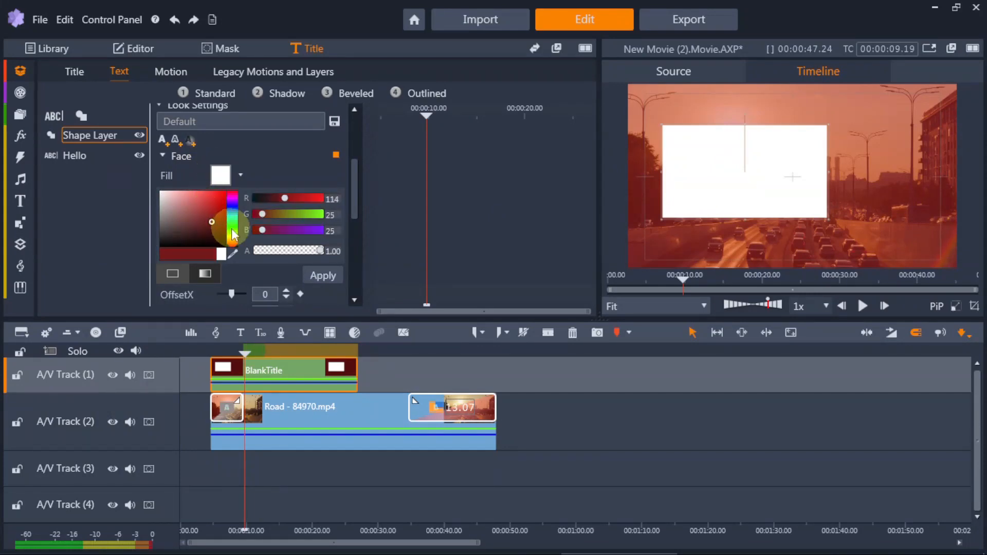
pyautogui.click(232, 228)
pyautogui.click(211, 200)
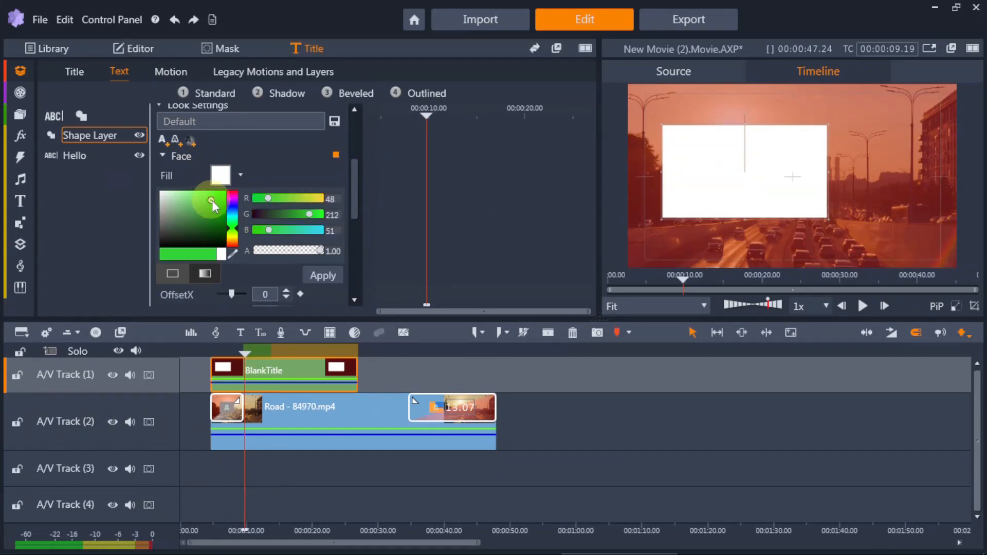
pyautogui.click(335, 276)
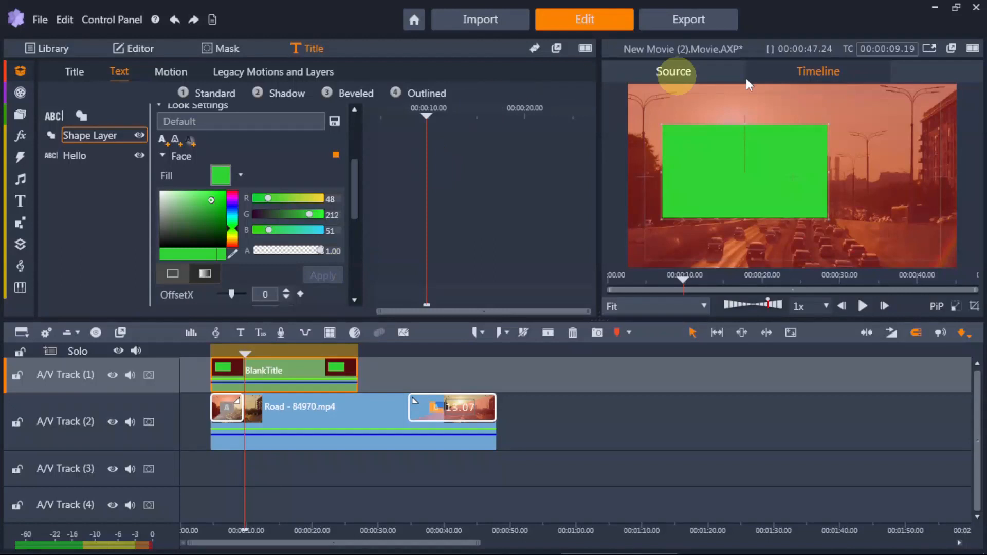
pyautogui.moveTo(320, 249); pyautogui.dragTo(269, 250)
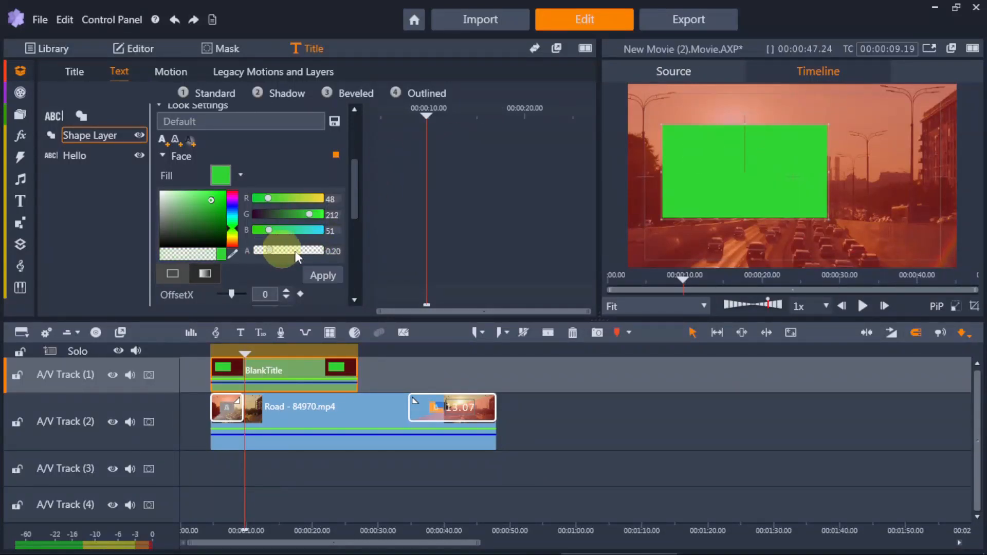
pyautogui.click(325, 275)
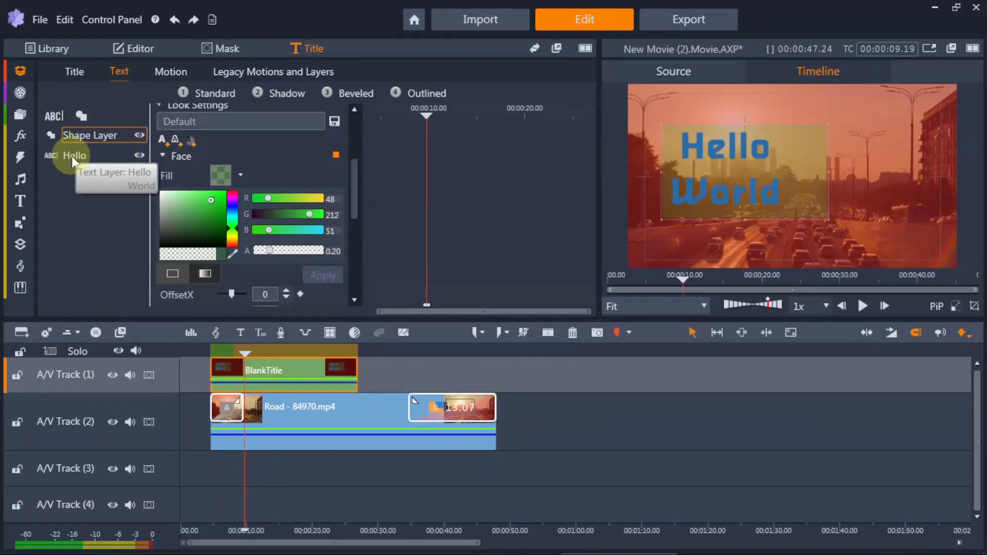
# Send the shape layer to the back behind the Hello World text and restore its fill alpha to 1.00
pyautogui.rightClick(102, 136)
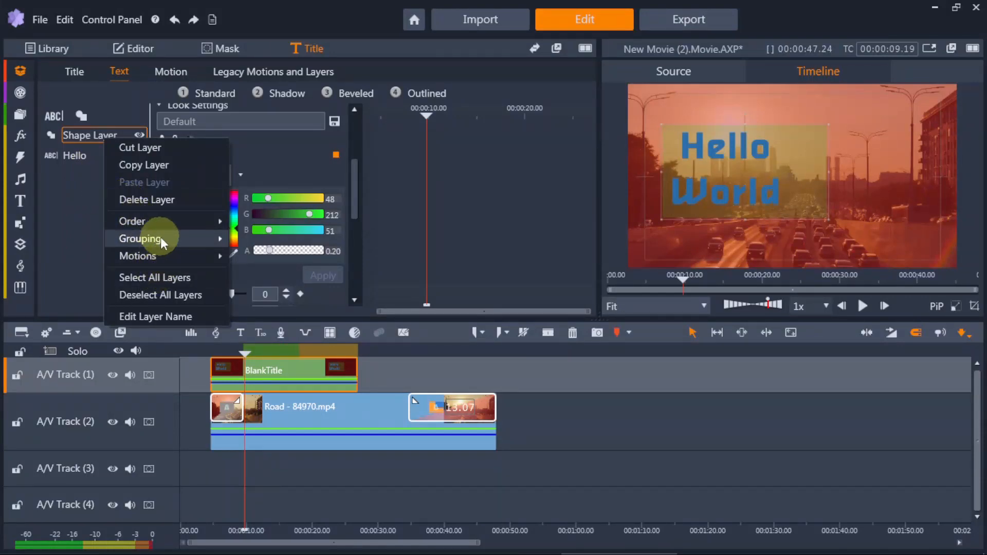
pyautogui.moveTo(160, 221)
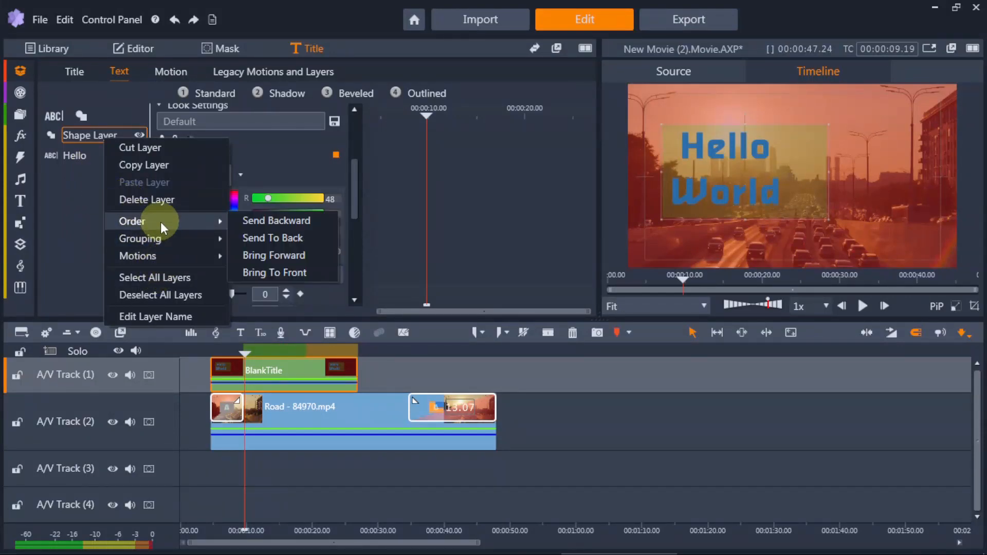
pyautogui.click(288, 237)
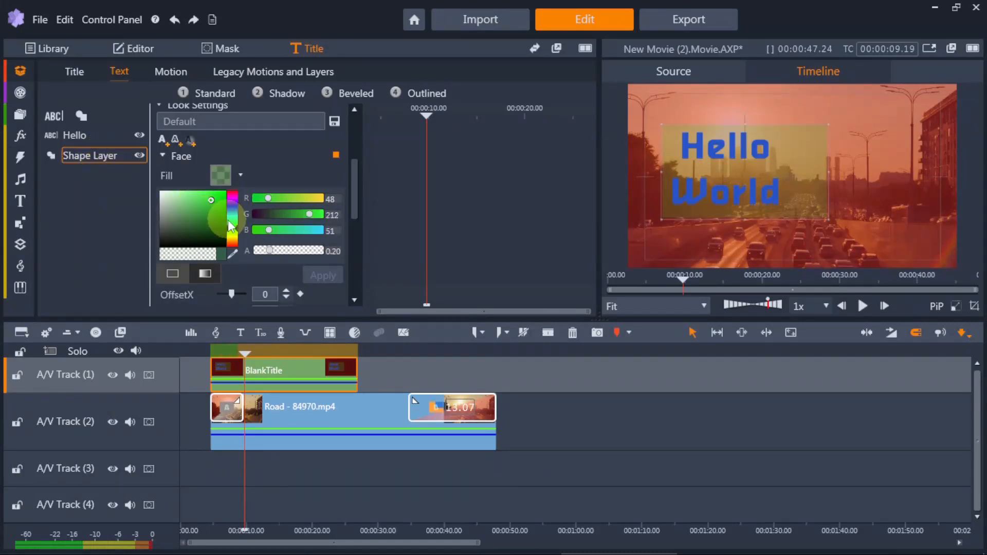
pyautogui.moveTo(268, 251); pyautogui.dragTo(328, 255)
pyautogui.click(334, 275)
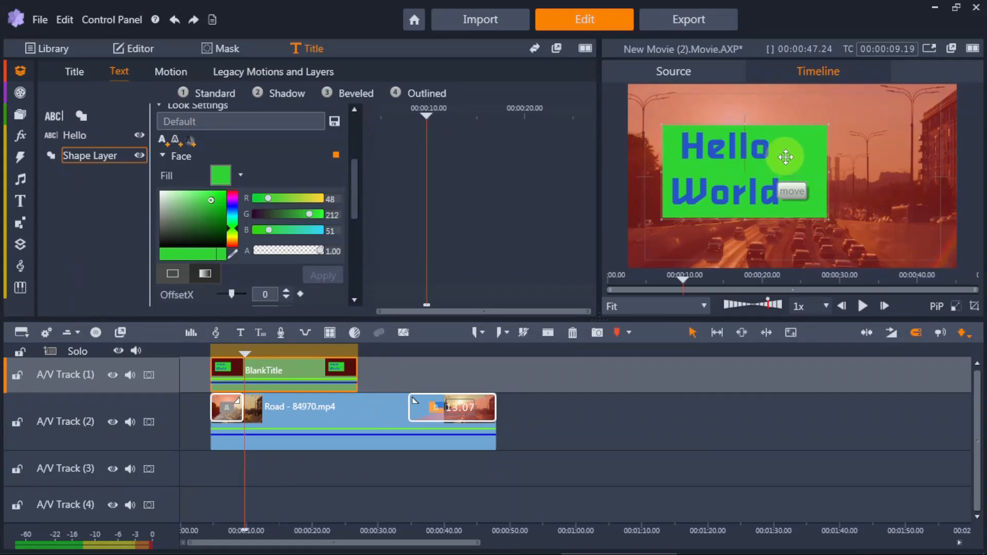
# Try bringing the shape layer to the front of the title, then send it to the back again
pyautogui.rightClick(104, 157)
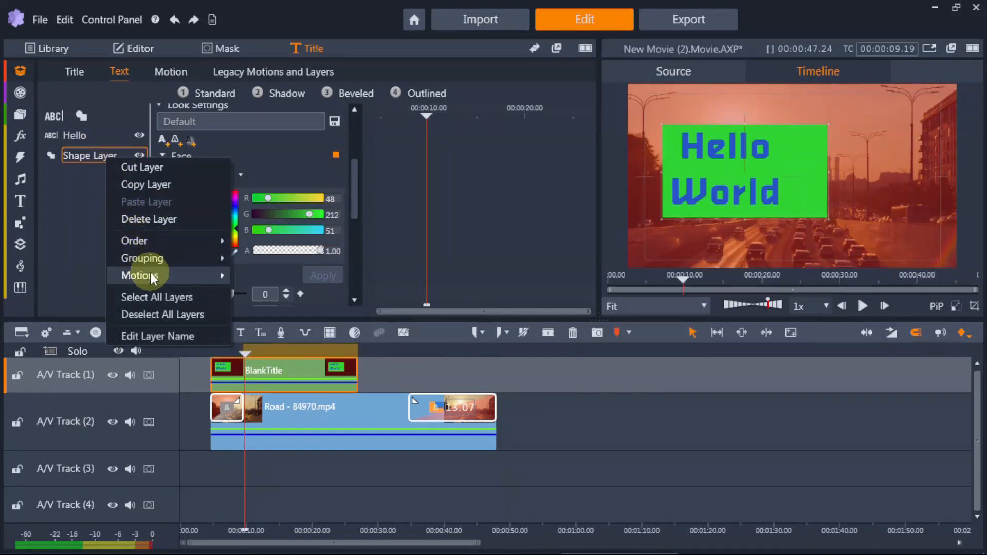
pyautogui.moveTo(167, 257)
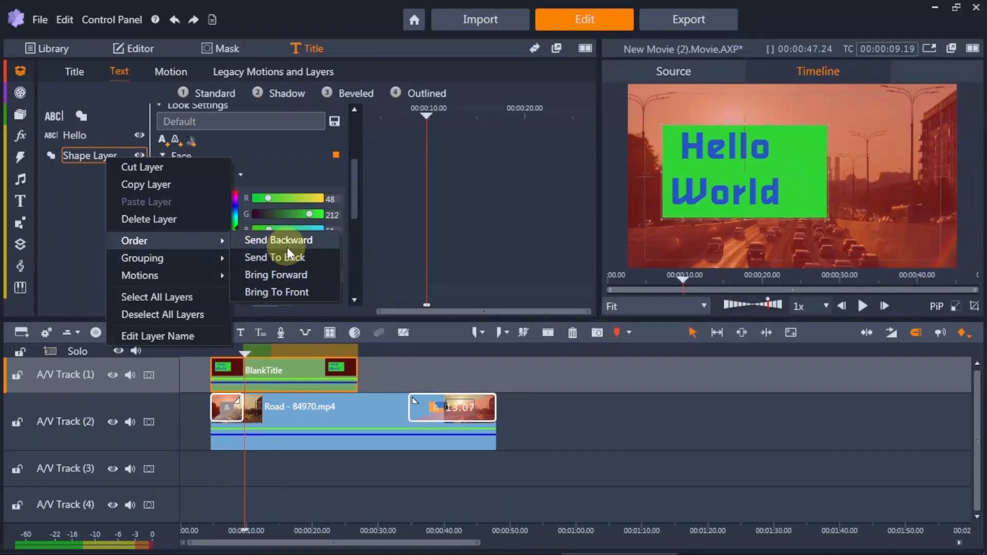
pyautogui.click(303, 291)
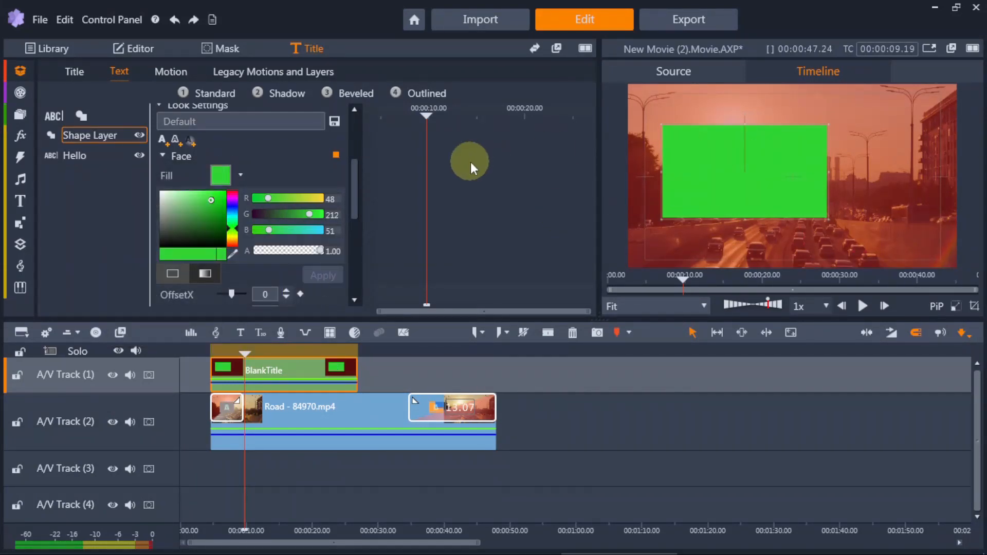
pyautogui.rightClick(95, 137)
pyautogui.moveTo(186, 226)
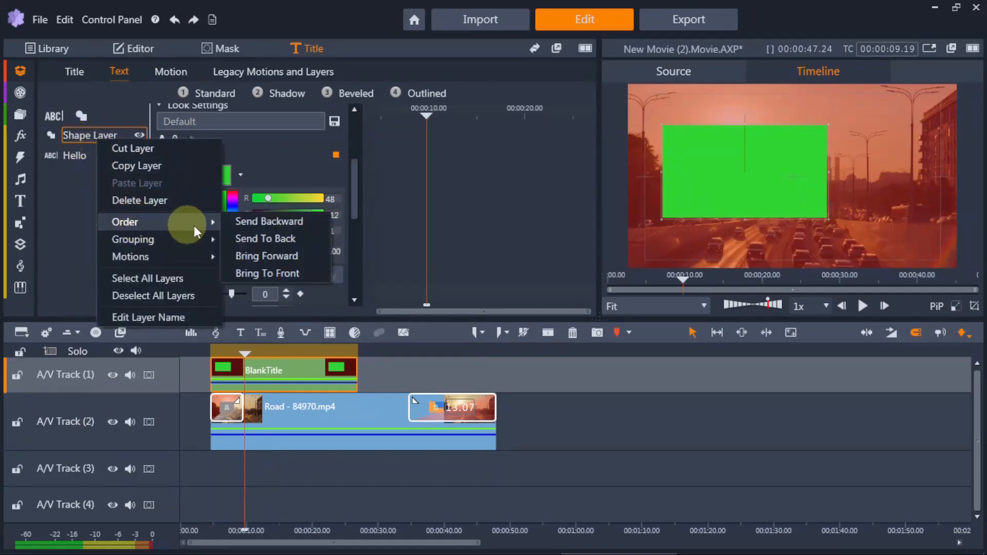
pyautogui.click(288, 238)
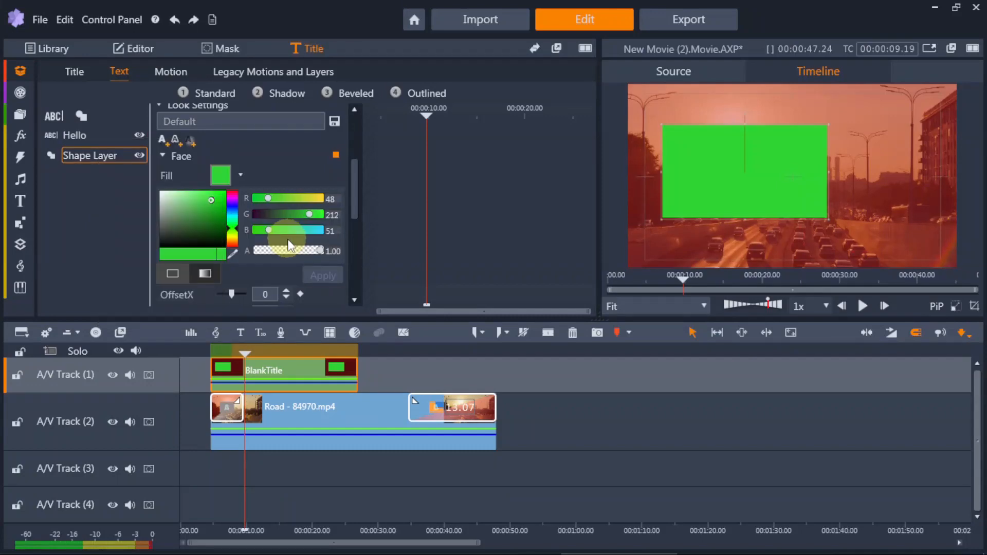
# Rotate the Hello World text layer with motion settings of swivel -43 and tilt 39
pyautogui.moveTo(355, 201); pyautogui.dragTo(357, 160)
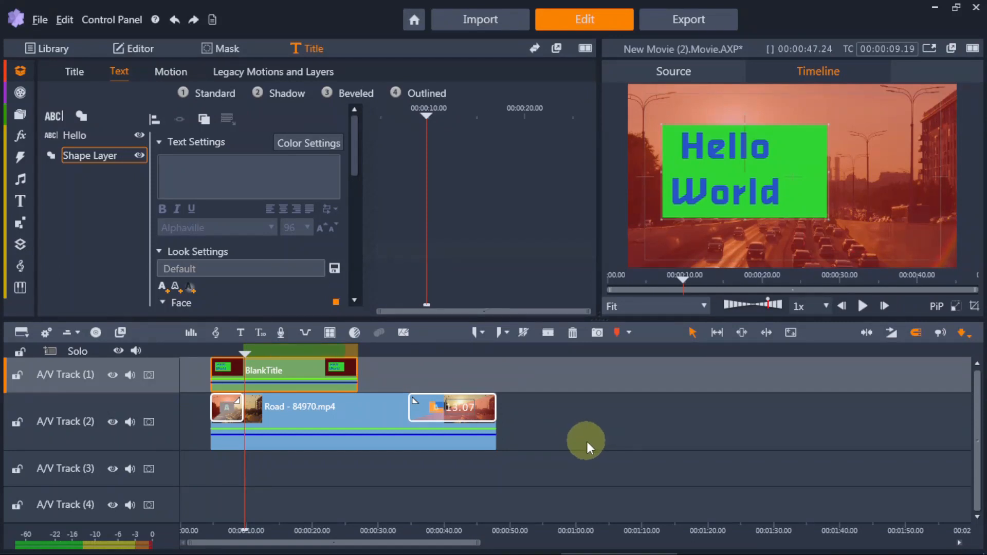
pyautogui.click(77, 134)
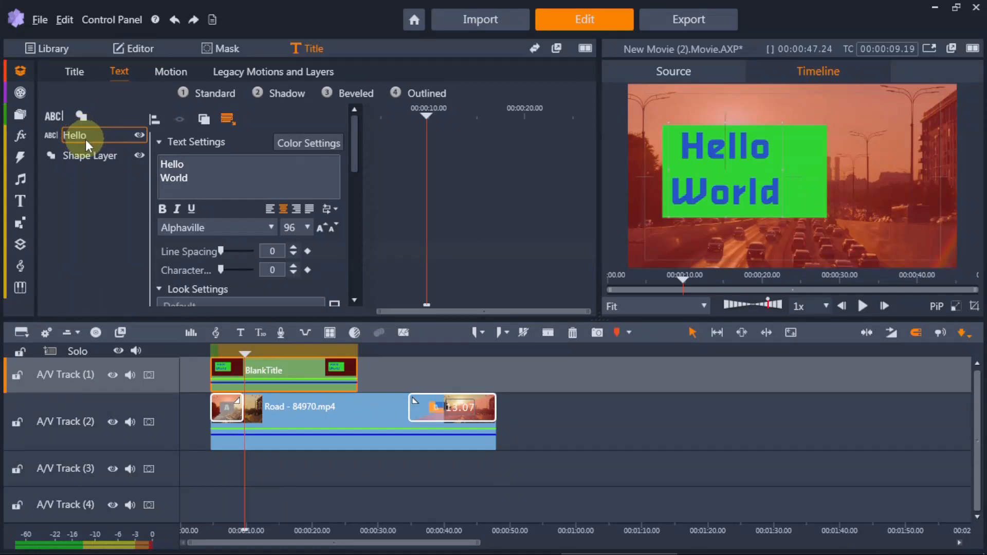
pyautogui.click(172, 72)
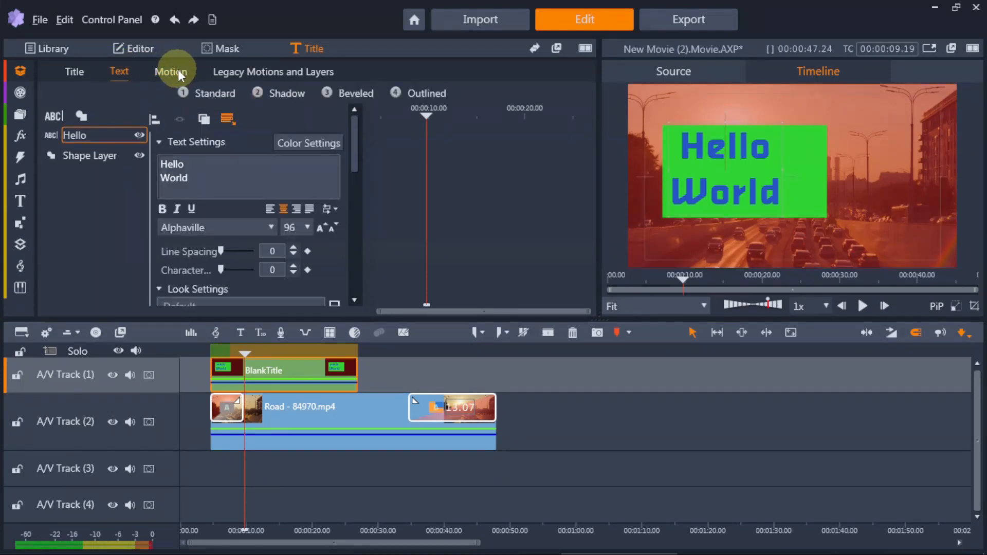
pyautogui.click(172, 72)
pyautogui.moveTo(354, 143); pyautogui.dragTo(360, 189)
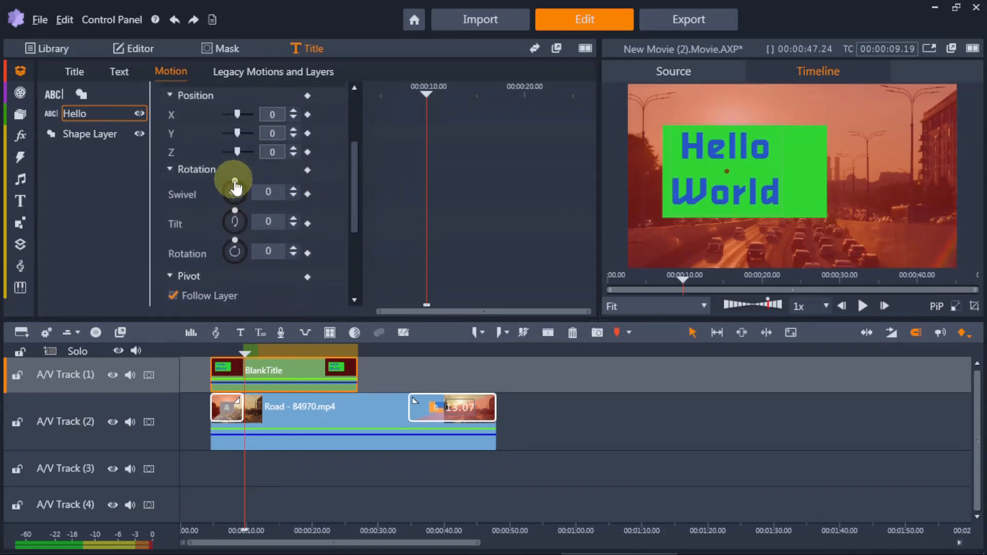
pyautogui.moveTo(235, 185); pyautogui.dragTo(235, 230)
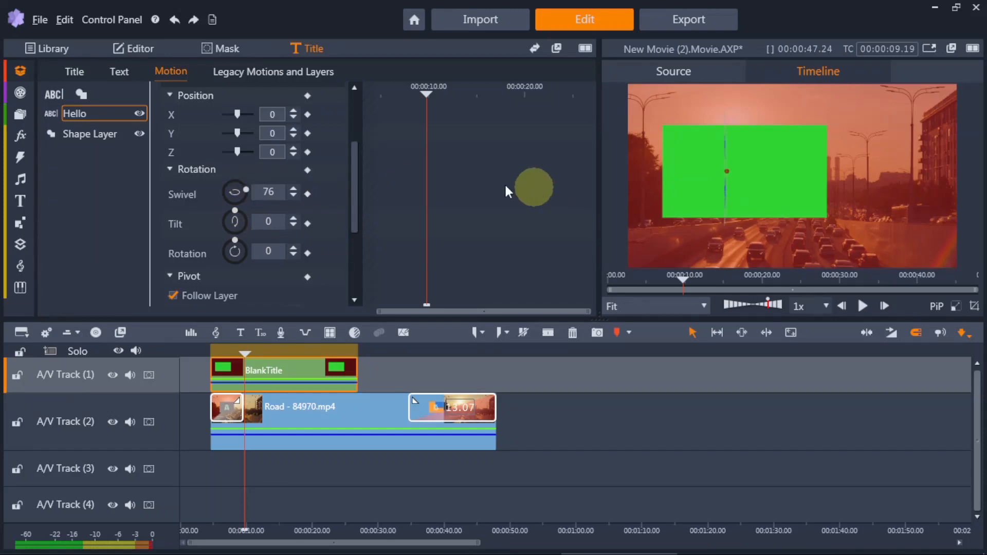
pyautogui.moveTo(243, 186); pyautogui.dragTo(326, 205)
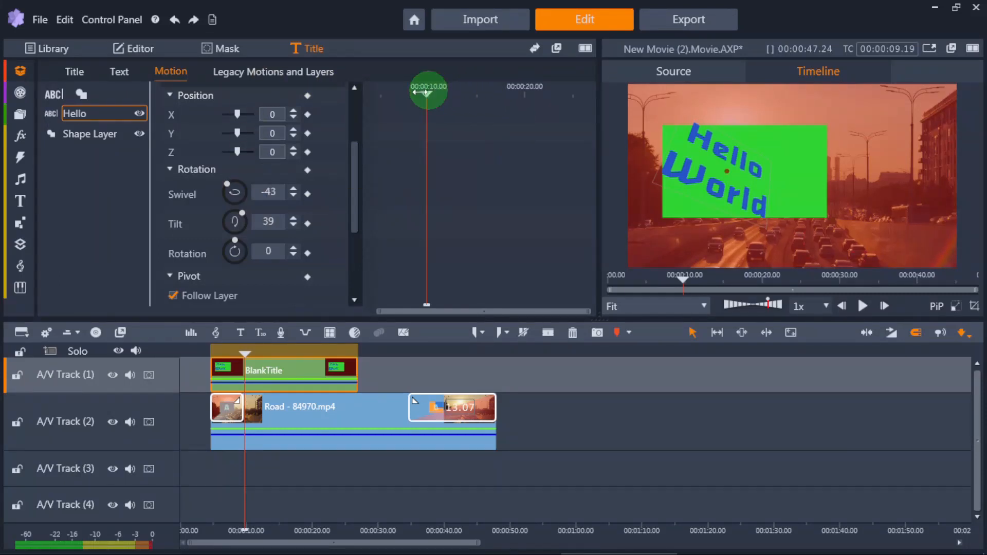
# At the title's start, scale the Hello World text to 92 by 90 and try lowering its opacity
pyautogui.moveTo(431, 87); pyautogui.dragTo(352, 92)
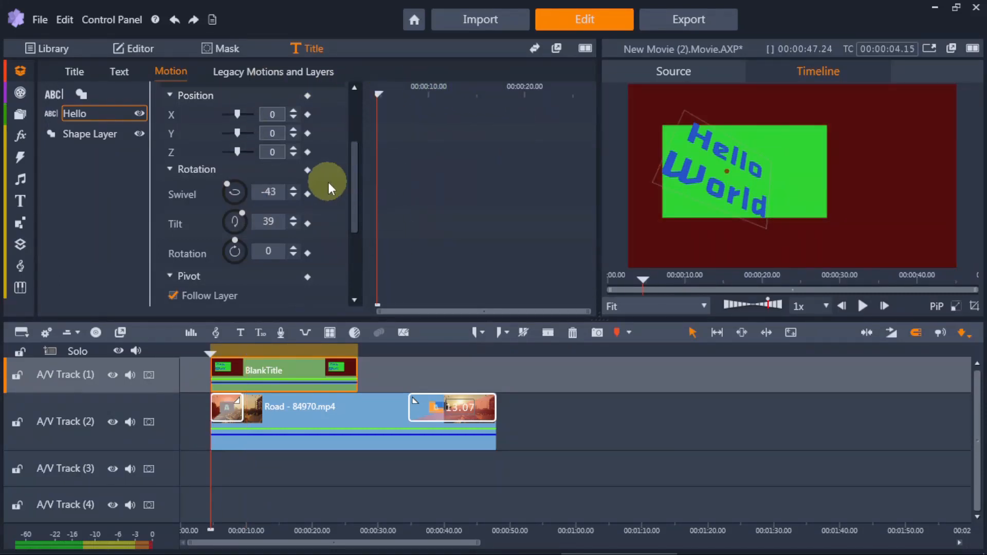
pyautogui.moveTo(357, 200); pyautogui.dragTo(356, 294)
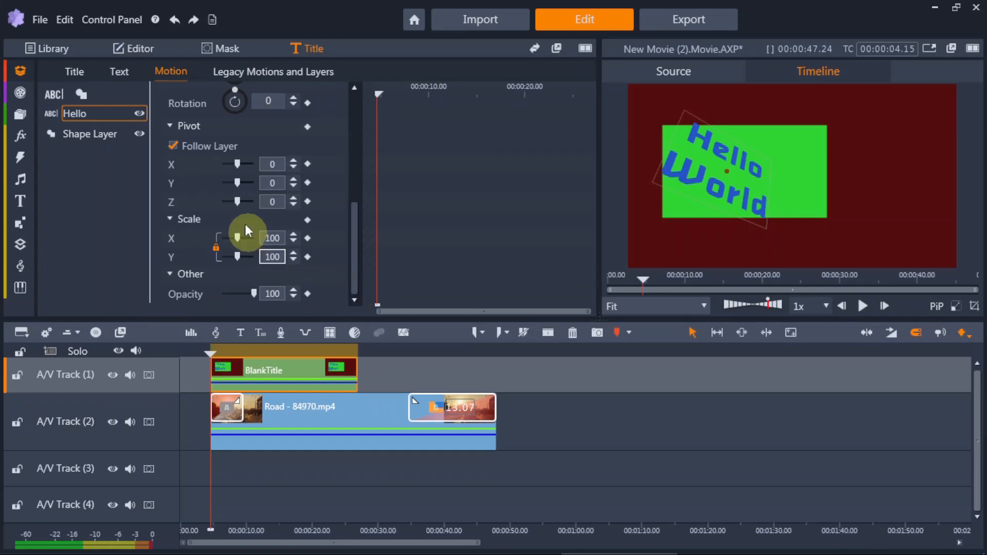
pyautogui.moveTo(354, 210); pyautogui.dragTo(357, 232)
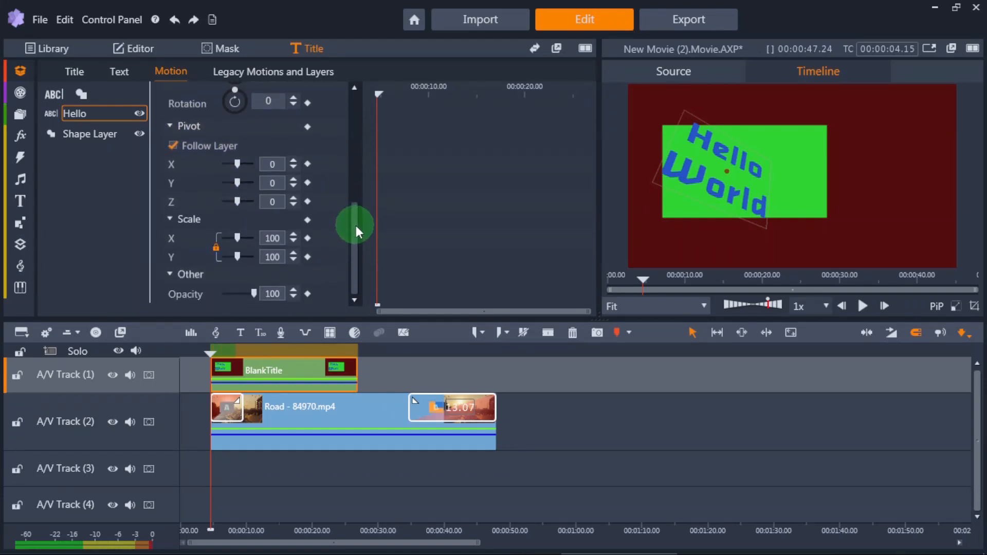
pyautogui.moveTo(237, 237)
pyautogui.mouseDown()
pyautogui.moveTo(250, 235)
pyautogui.moveTo(226, 234)
pyautogui.mouseUp()
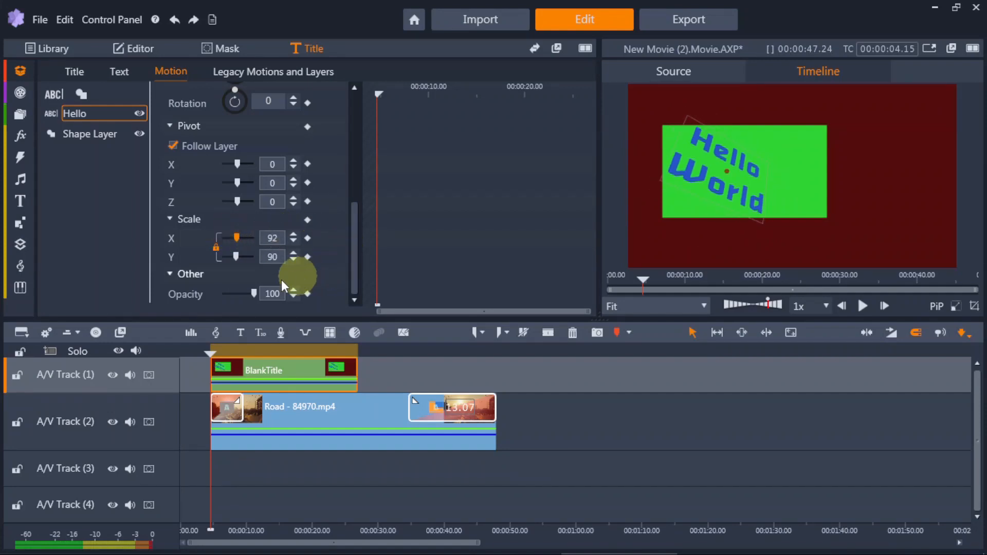
pyautogui.moveTo(254, 292)
pyautogui.mouseDown()
pyautogui.moveTo(229, 288)
pyautogui.moveTo(260, 289)
pyautogui.mouseUp()
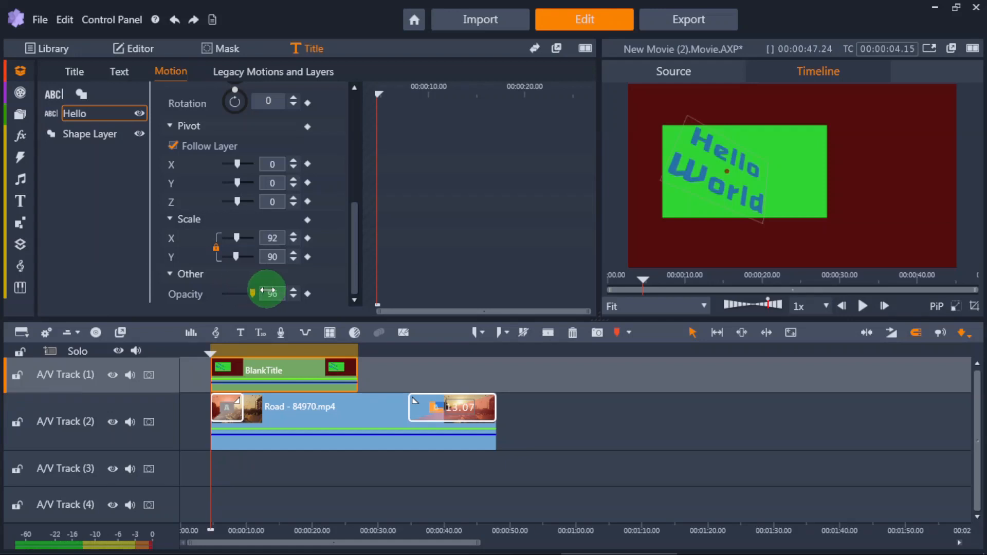
# Compare the letter, word, line and page levels of the text's motion, ending on the line level
pyautogui.moveTo(353, 258); pyautogui.dragTo(350, 115)
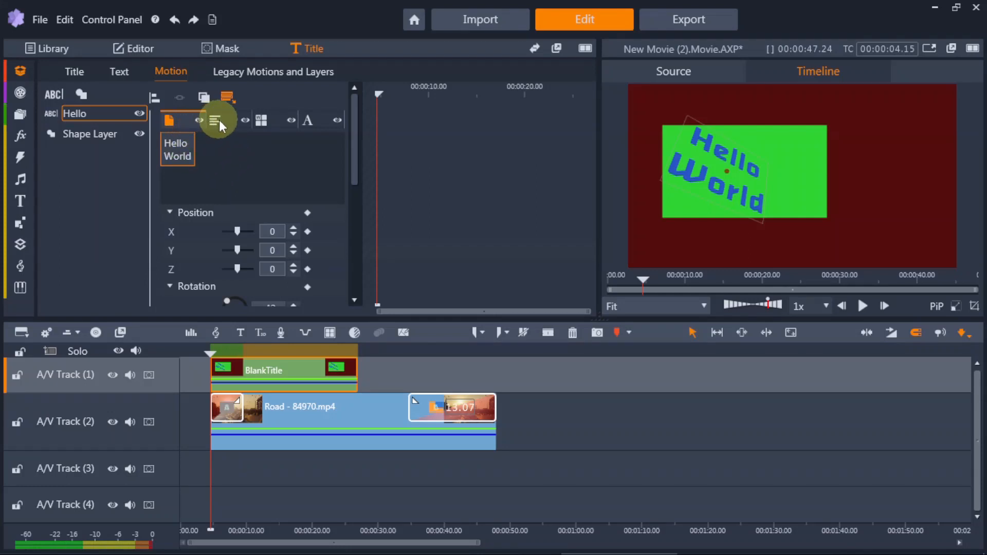
pyautogui.click(312, 120)
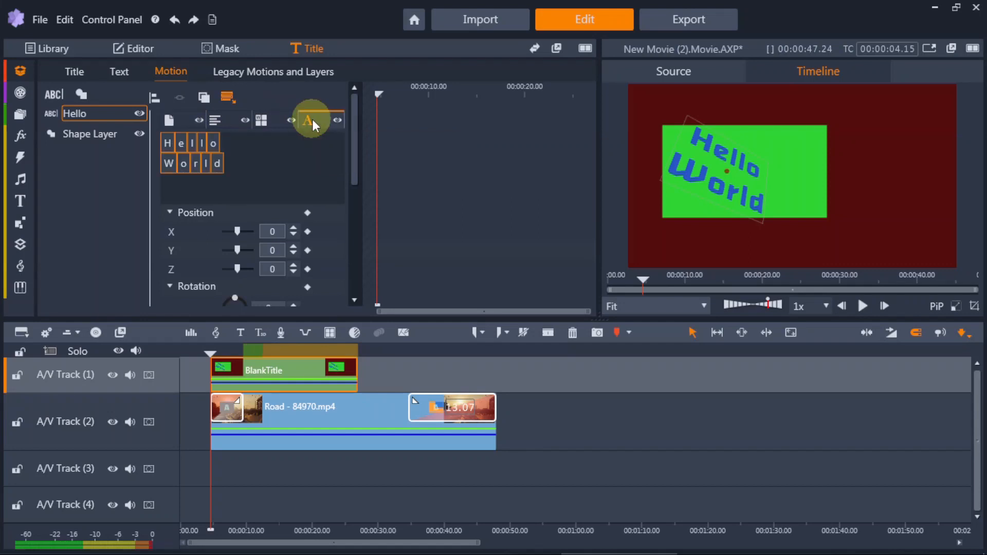
pyautogui.click(263, 119)
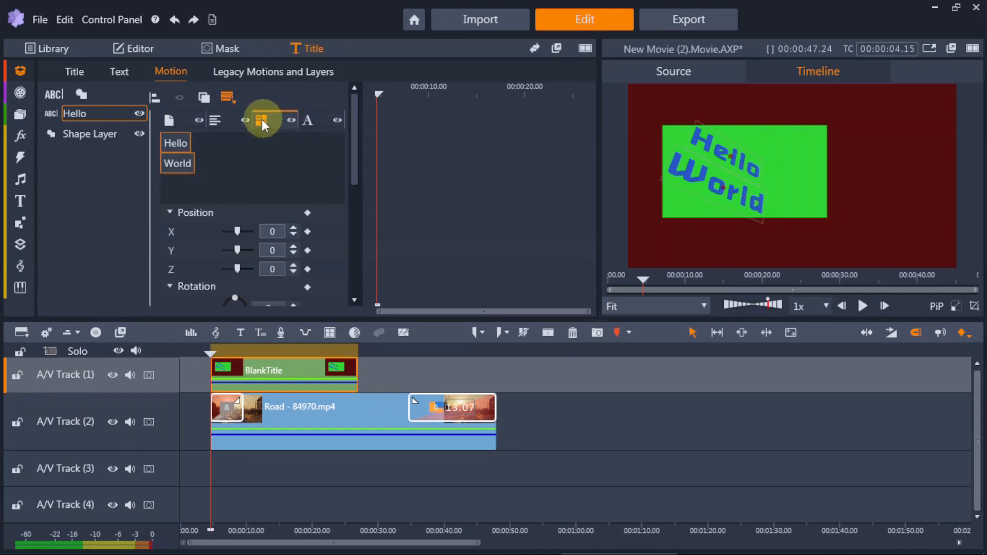
pyautogui.click(215, 121)
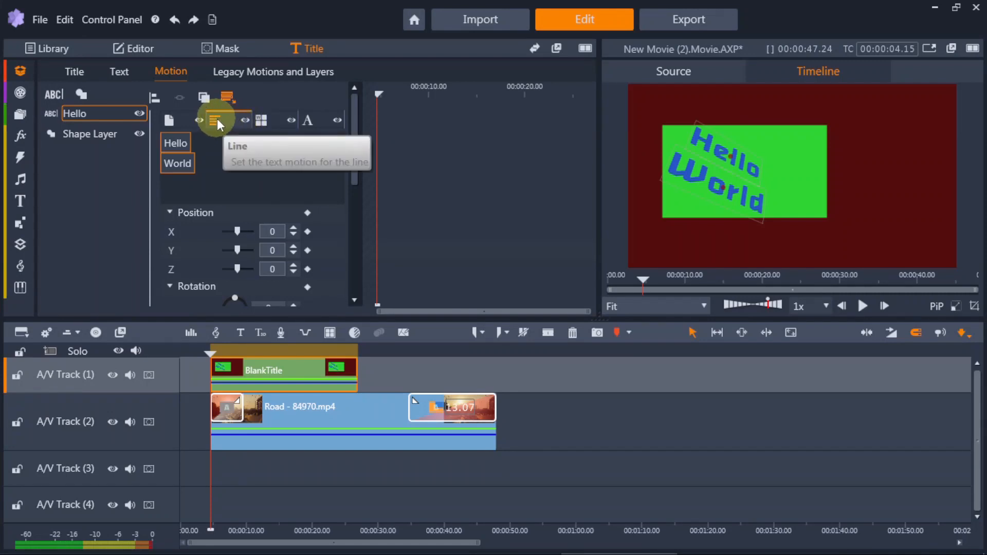
pyautogui.click(171, 124)
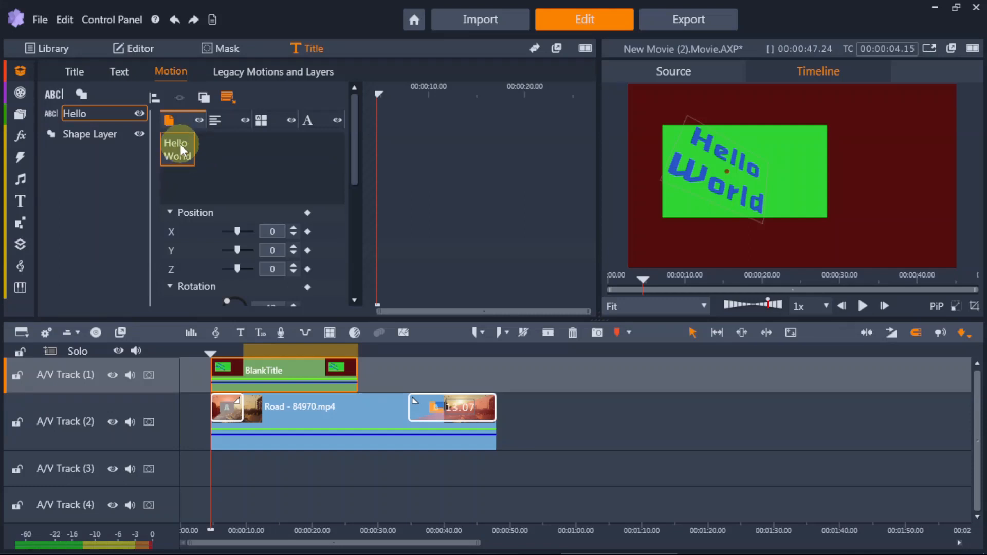
pyautogui.click(221, 118)
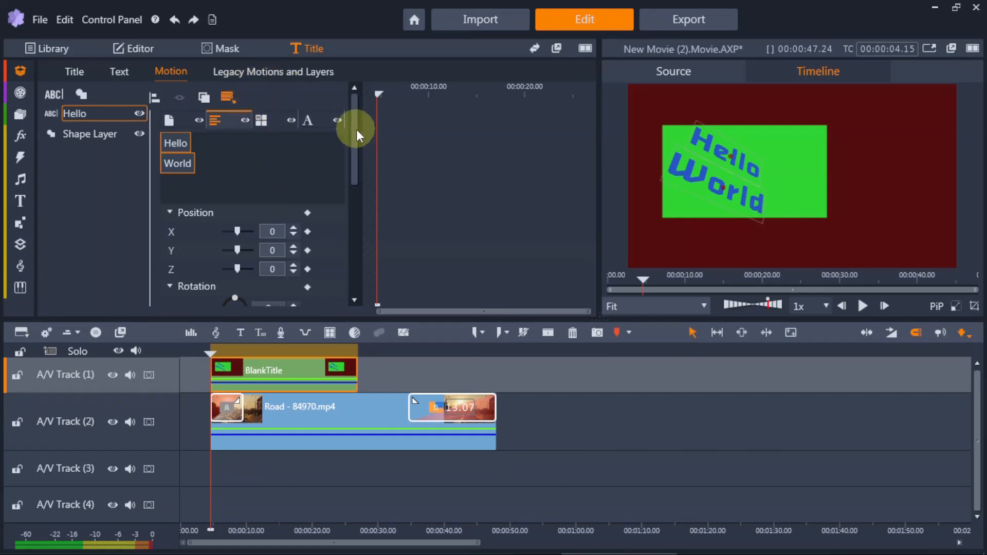
# Apply the 06 - Movie Trailer legacy motion preset as the Hello World text's enter animation
pyautogui.click(277, 72)
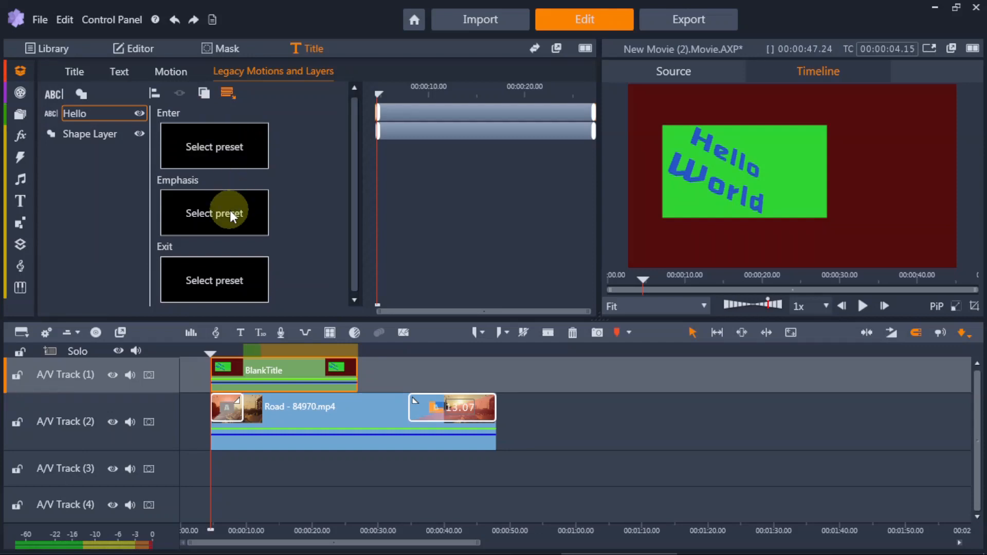
pyautogui.click(229, 148)
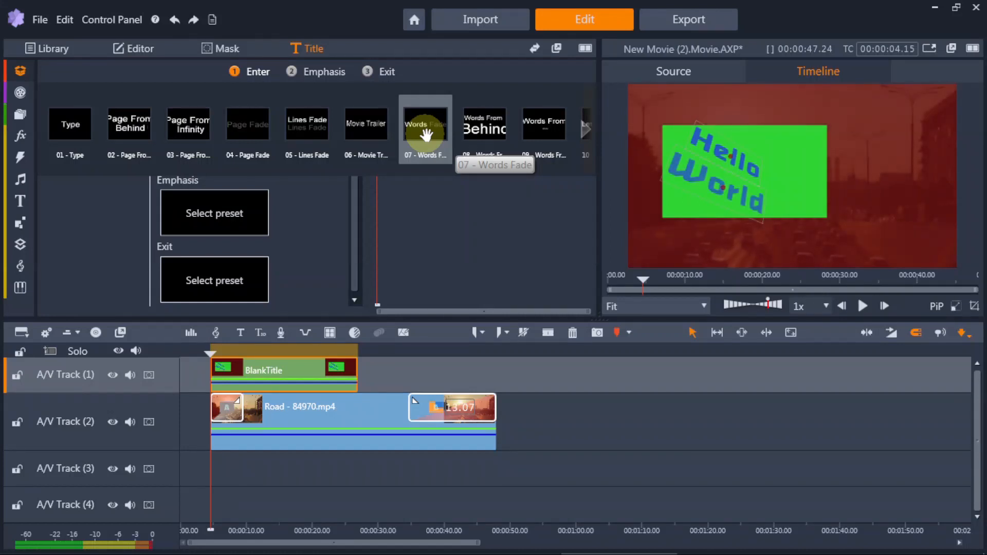
pyautogui.click(365, 123)
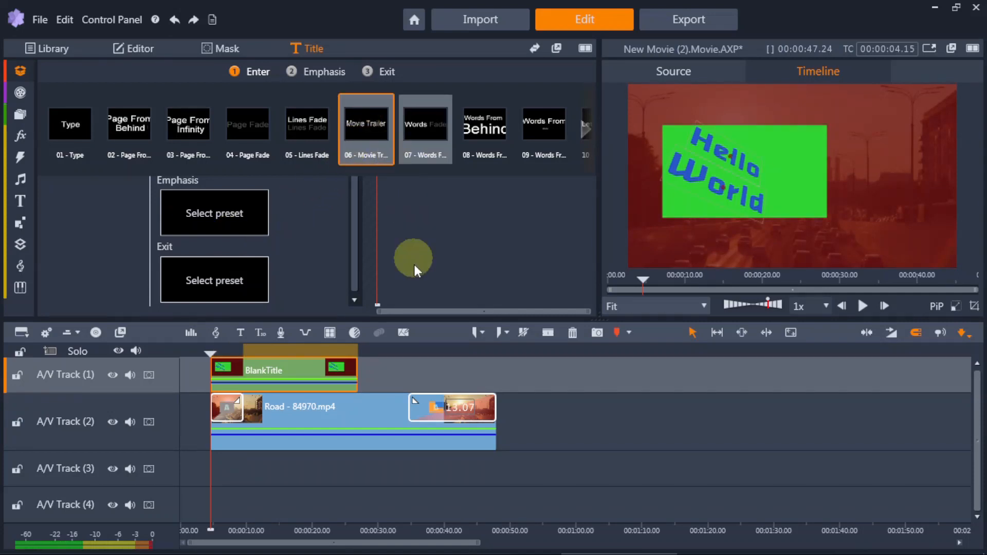
# Apply the 00 - Roll Up emphasis preset and the 05 - Lines Fade exit preset to the Hello World text
pyautogui.click(221, 213)
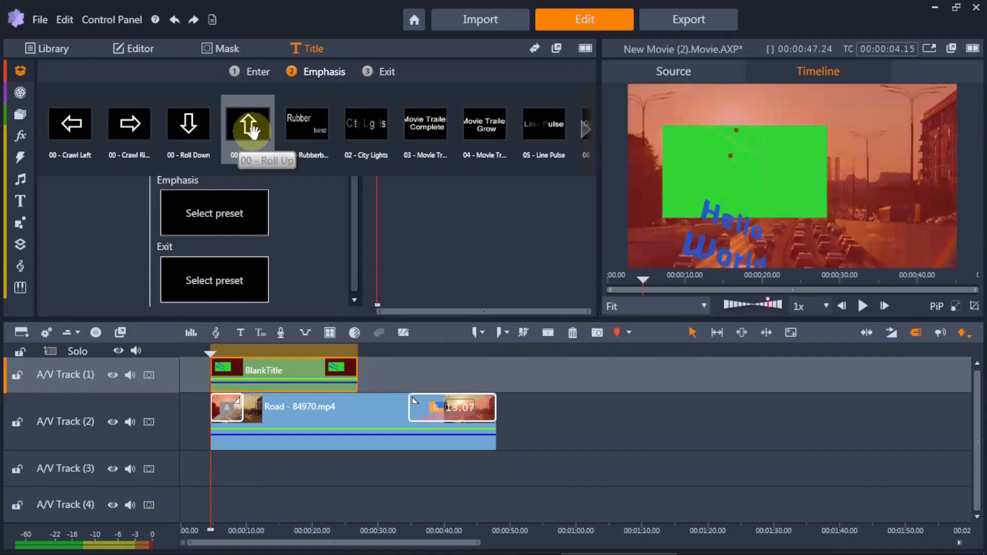
pyautogui.click(251, 128)
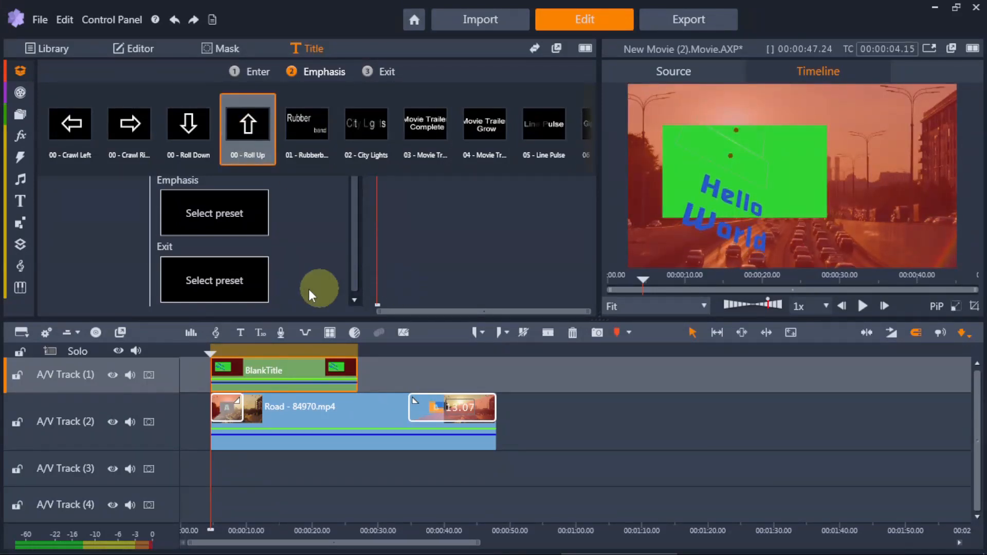
pyautogui.click(232, 284)
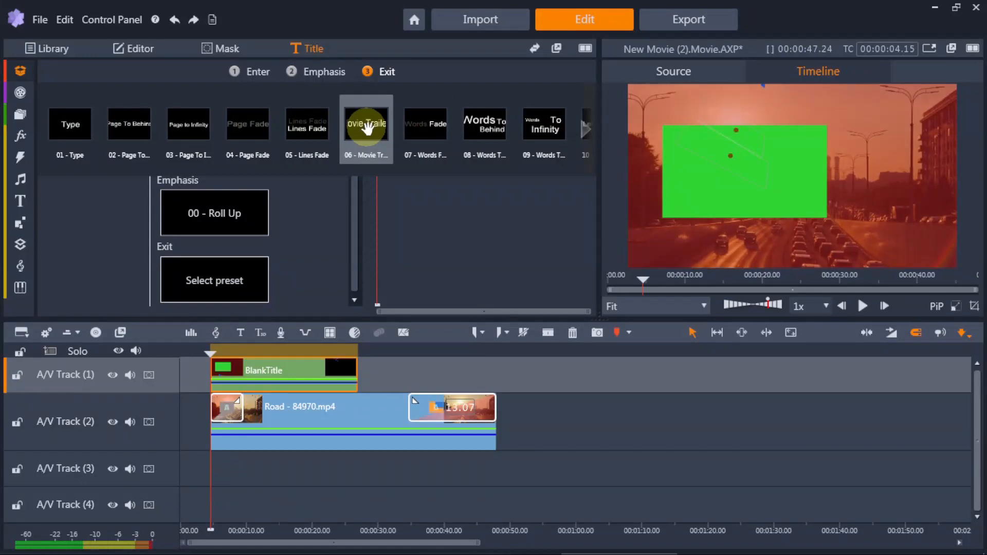
pyautogui.click(308, 131)
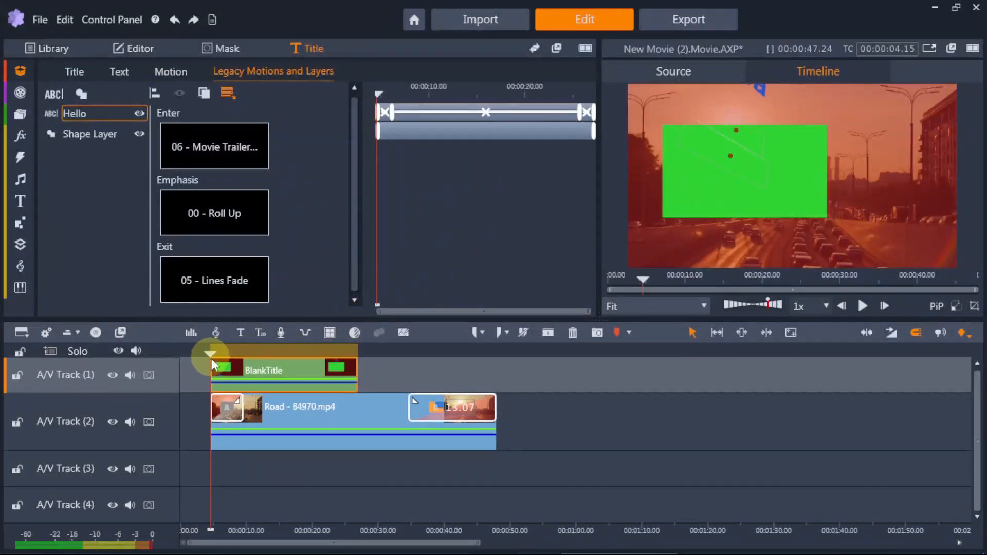
# Play the BlankTitle clip from near its start to preview the enter, emphasis and exit motions
pyautogui.click(441, 354)
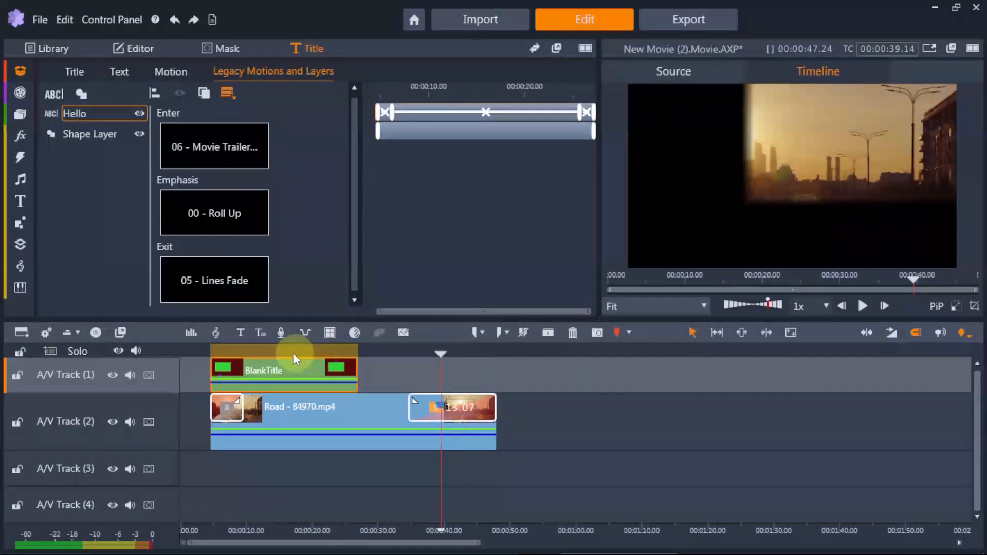
pyautogui.click(192, 353)
pyautogui.moveTo(195, 352); pyautogui.dragTo(221, 349)
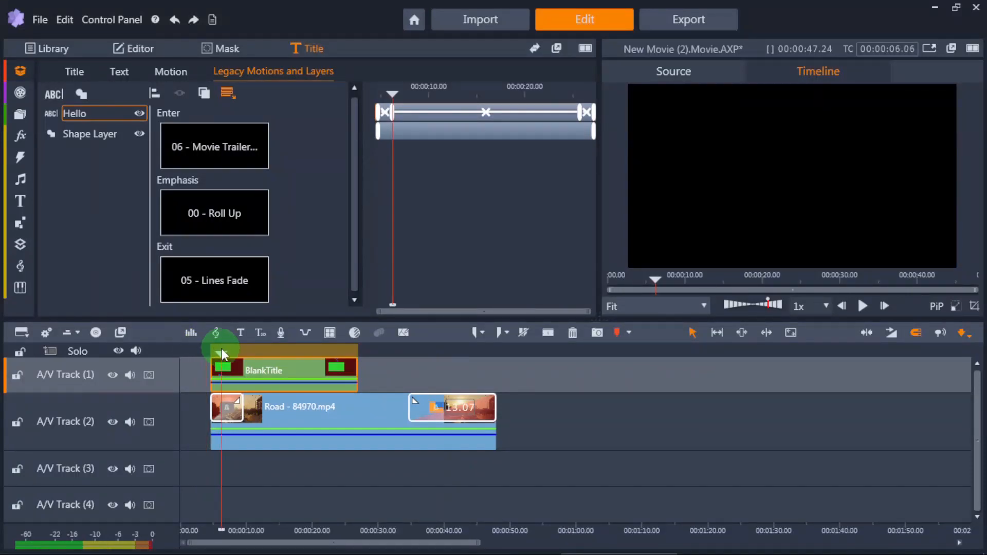
pyautogui.click(862, 306)
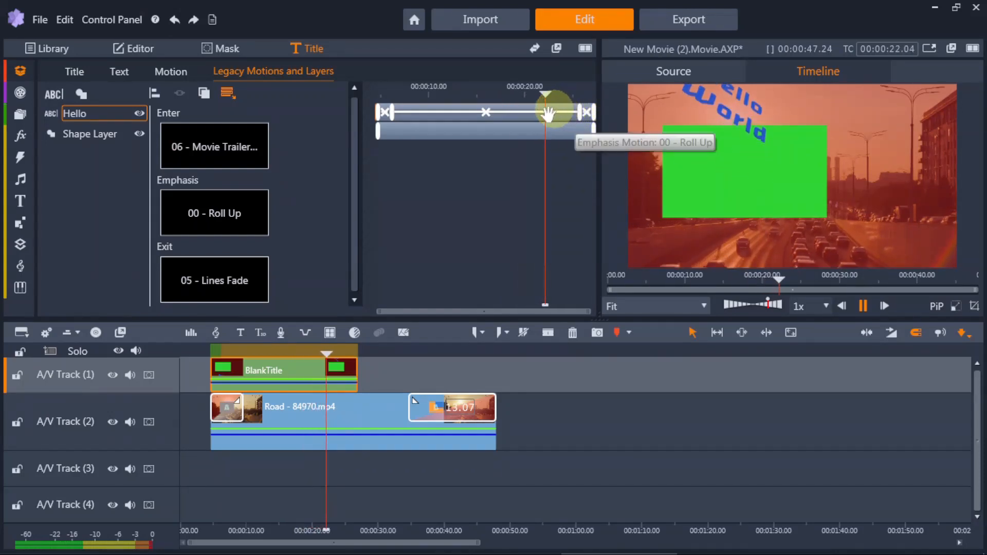
# Lengthen the Hello layer's enter and exit phases, leaving a short roll-up emphasis between them, and play the retimed title
pyautogui.moveTo(585, 109); pyautogui.dragTo(396, 108)
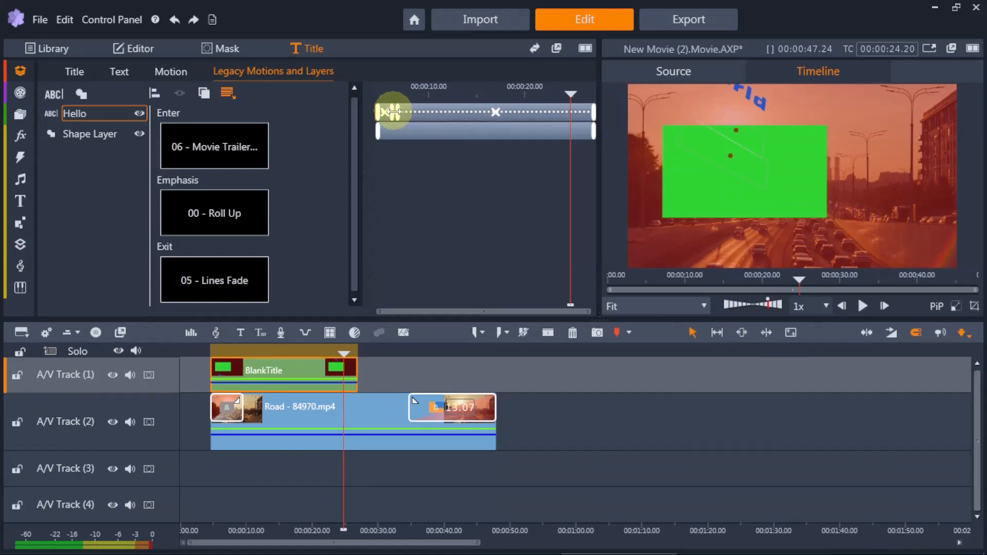
pyautogui.moveTo(396, 111); pyautogui.dragTo(422, 111)
pyautogui.moveTo(570, 94); pyautogui.dragTo(358, 94)
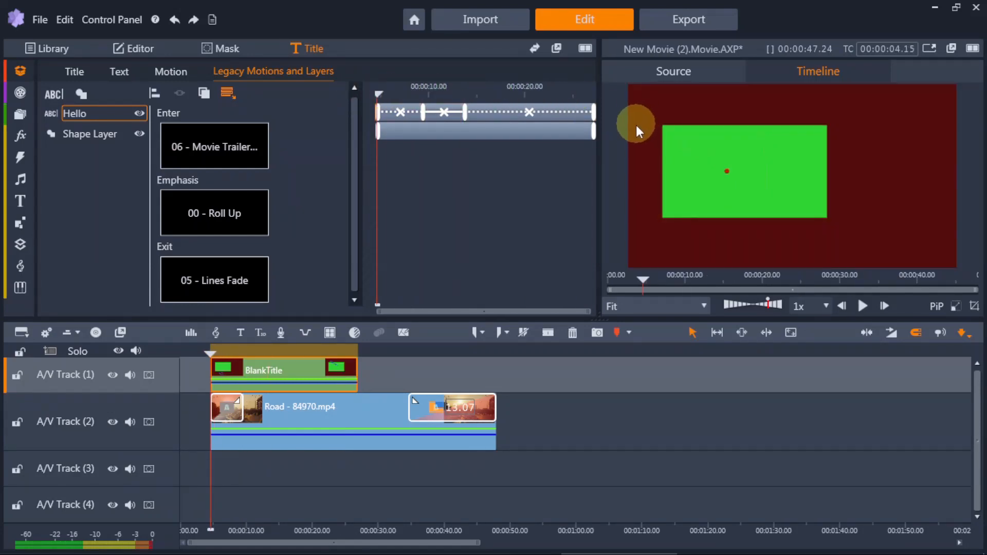
pyautogui.click(863, 306)
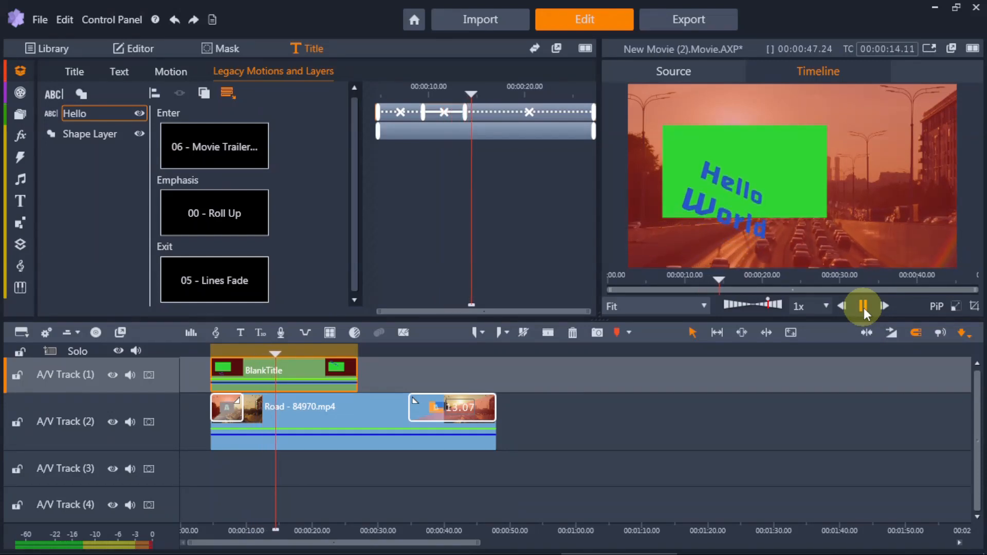
pyautogui.click(864, 306)
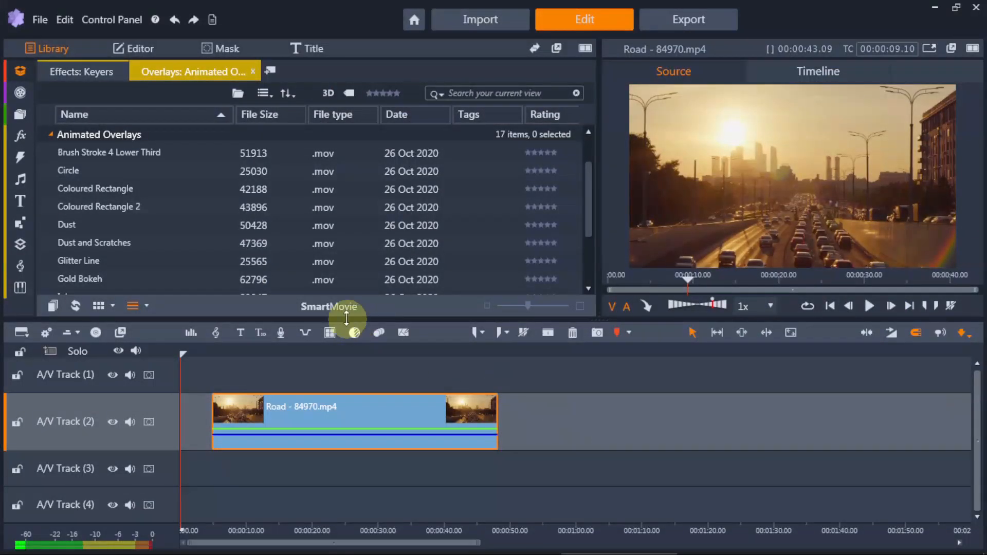
# Insert the Your Text Here 156 title from Creative Pack V1 at the start of A/V Track (1)
pyautogui.click(26, 199)
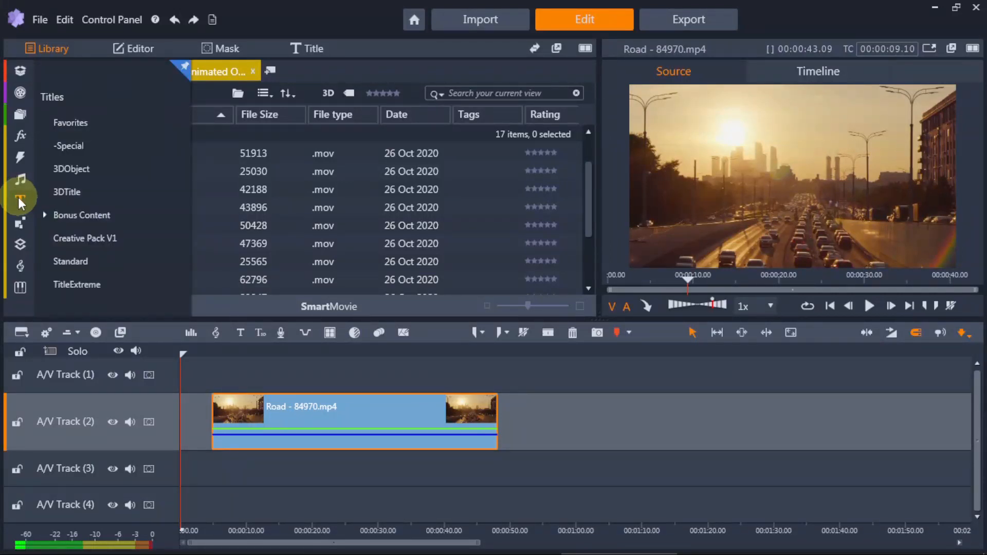
pyautogui.click(113, 237)
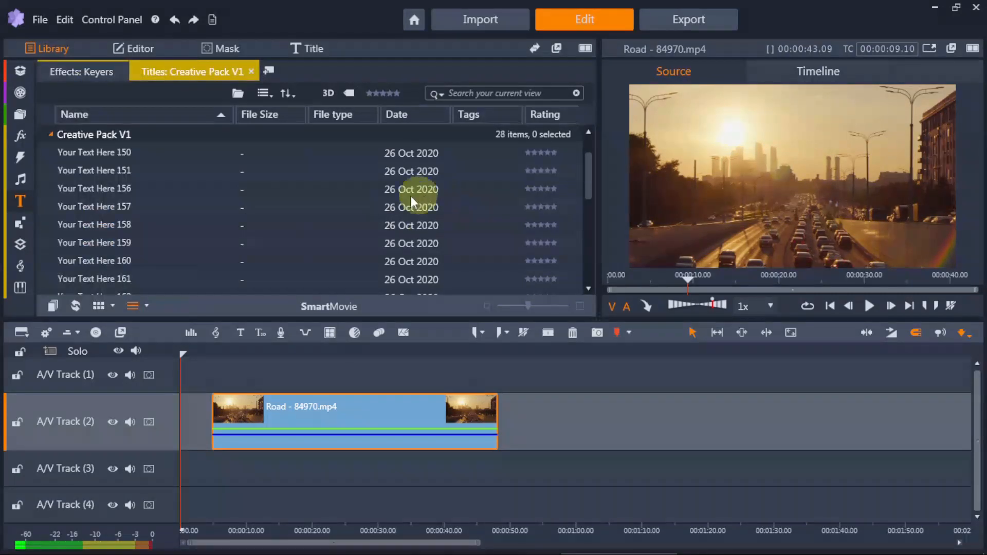
pyautogui.click(112, 188)
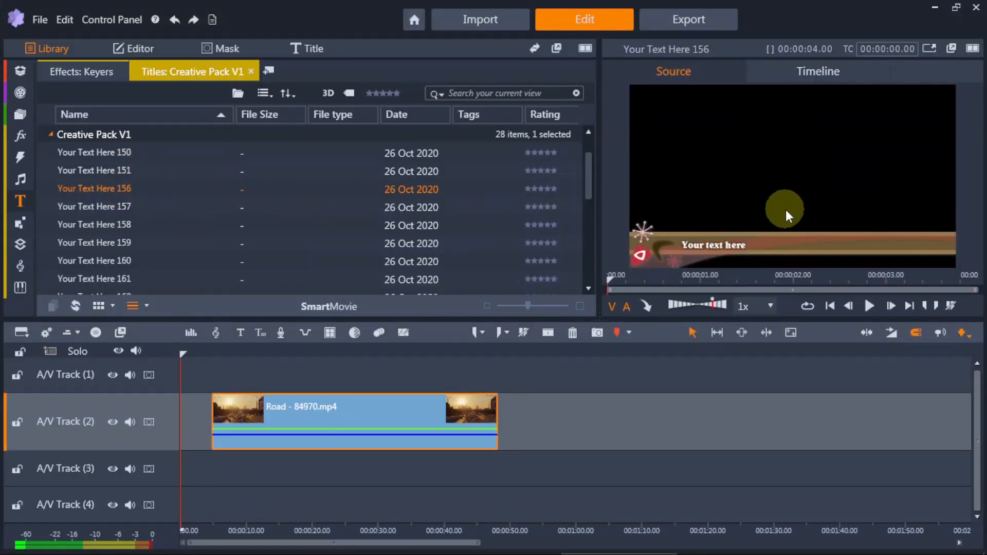
pyautogui.click(82, 377)
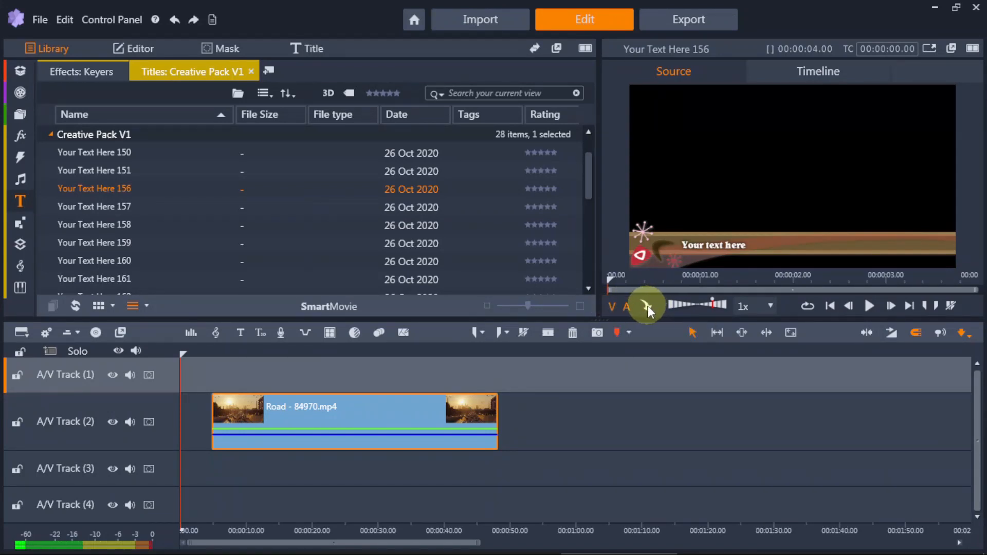
pyautogui.moveTo(648, 306); pyautogui.dragTo(190, 373)
# Move the Your Text Here 156 title to about the 30-second mark and extend its end to about one minute
pyautogui.rightClick(191, 371)
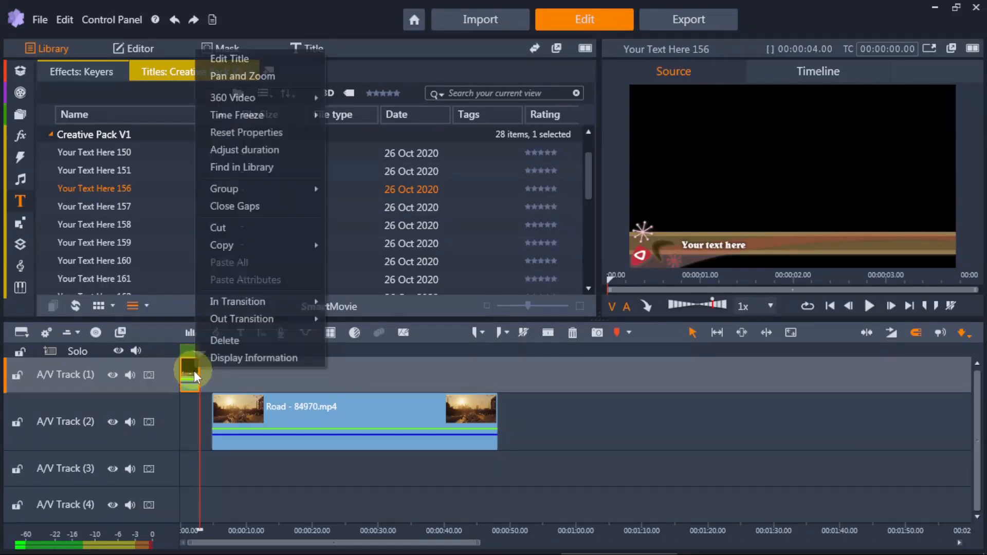
pyautogui.click(273, 152)
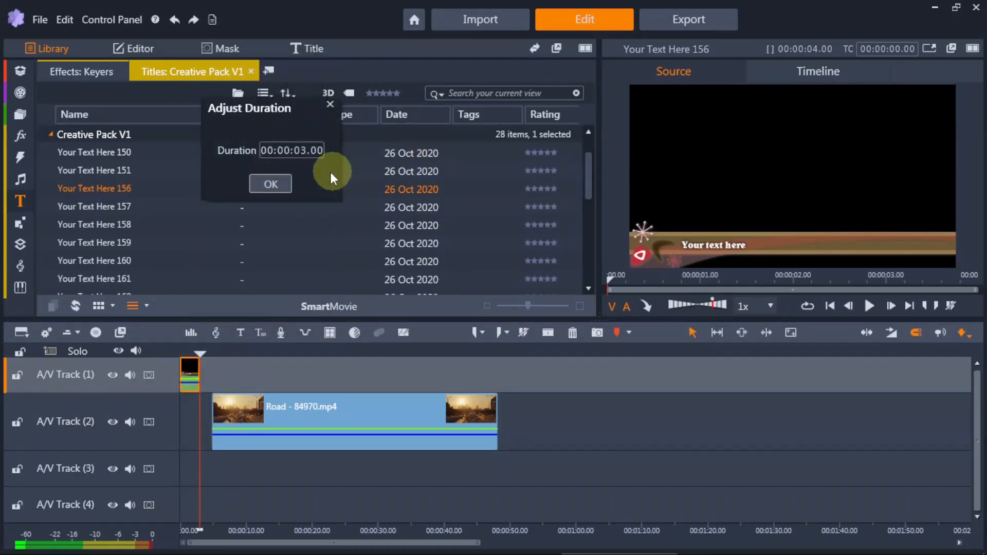
pyautogui.click(272, 183)
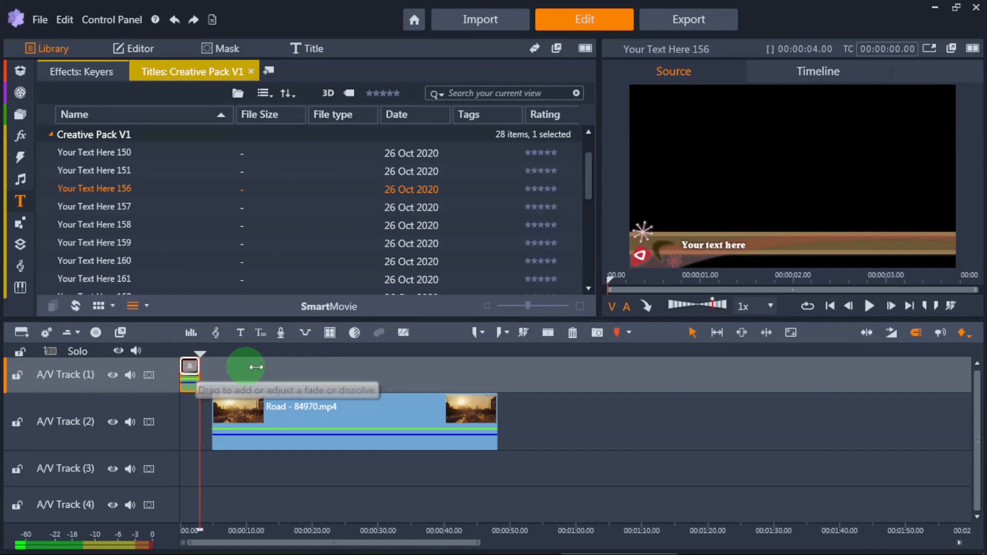
pyautogui.moveTo(194, 385); pyautogui.dragTo(389, 378)
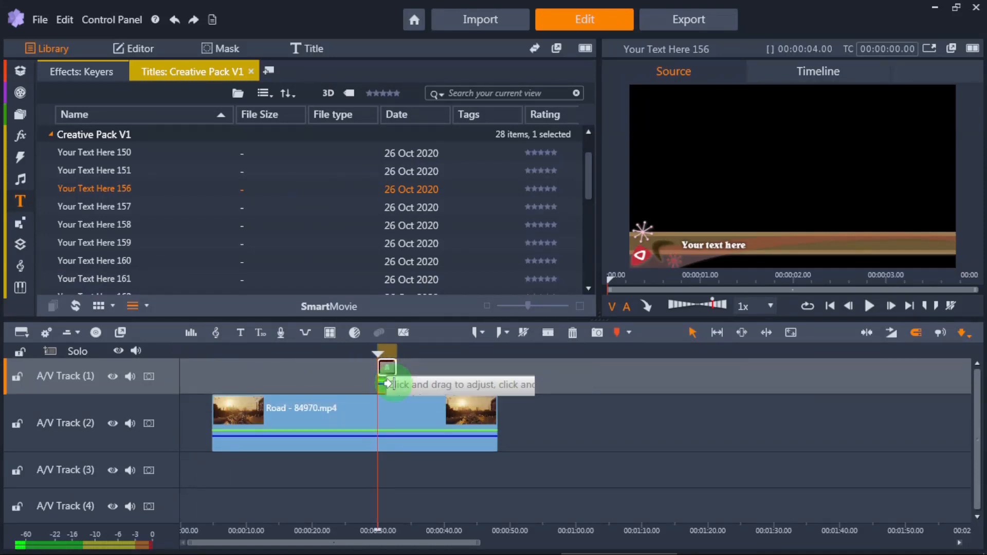
pyautogui.moveTo(392, 377); pyautogui.dragTo(574, 377)
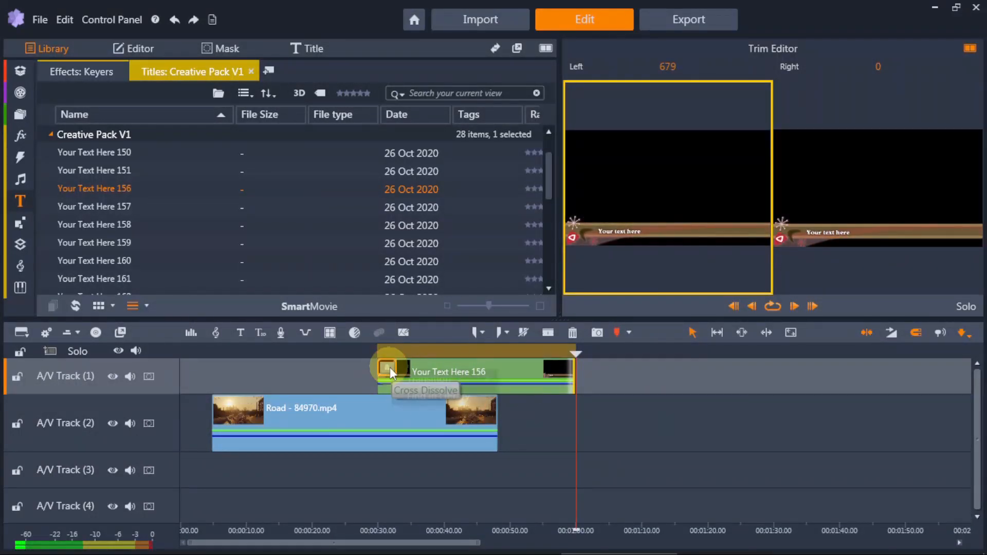
# Remove the cross dissolve at the title's start and move the title over the road clip, starting at about 9 seconds
pyautogui.rightClick(389, 369)
pyautogui.moveTo(483, 379)
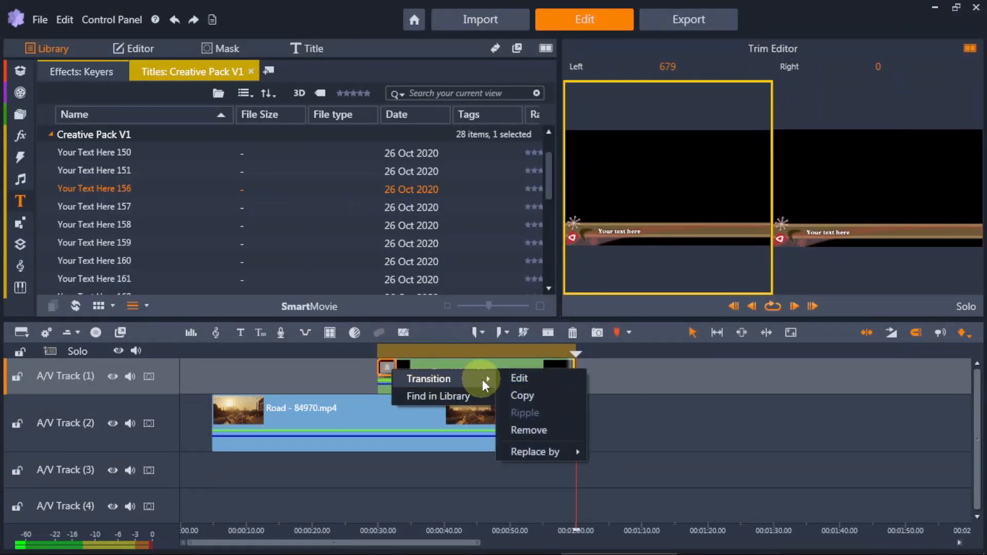
pyautogui.click(541, 436)
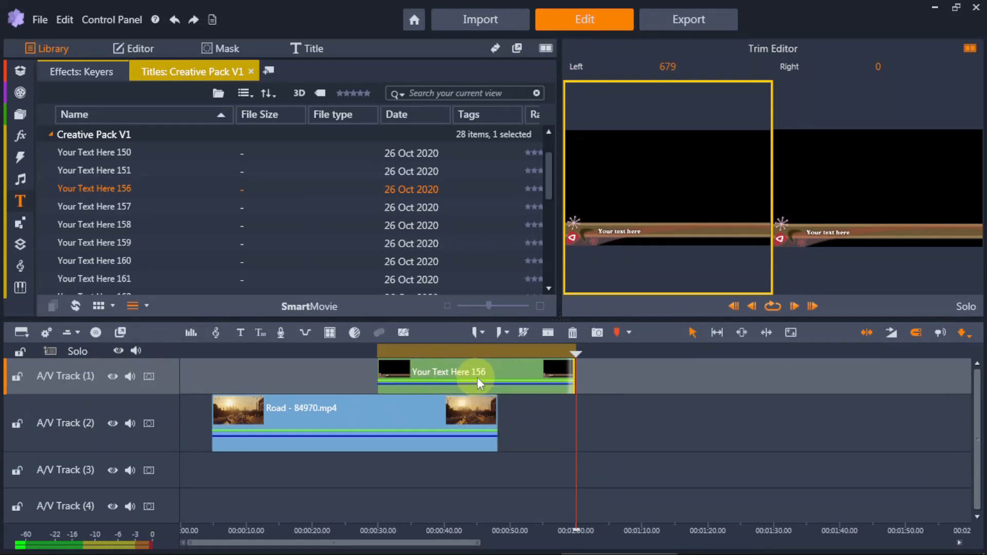
pyautogui.moveTo(399, 369); pyautogui.dragTo(354, 370)
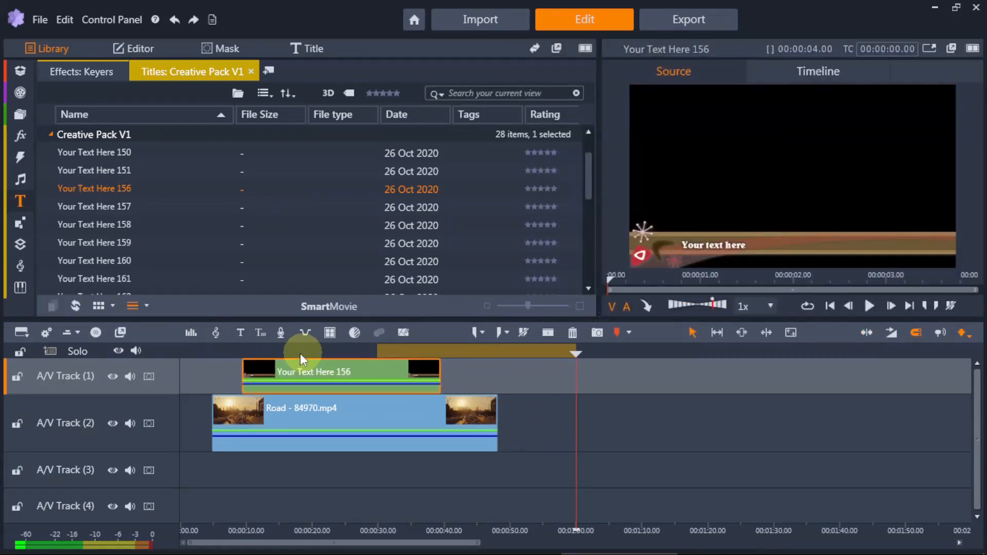
# Play the timeline from just before the Your Text Here 156 title to preview it over the road footage
pyautogui.click(227, 353)
pyautogui.click(862, 306)
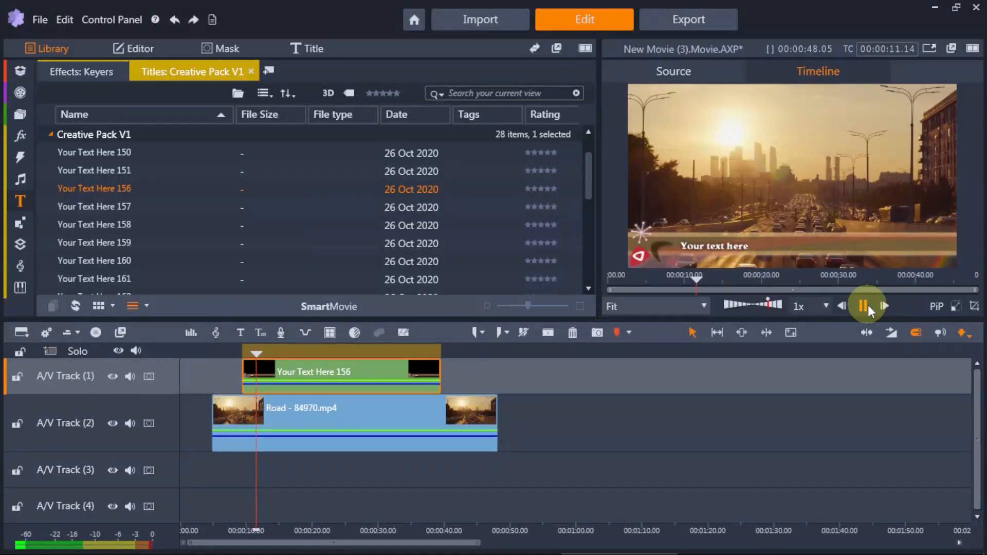
pyautogui.click(864, 307)
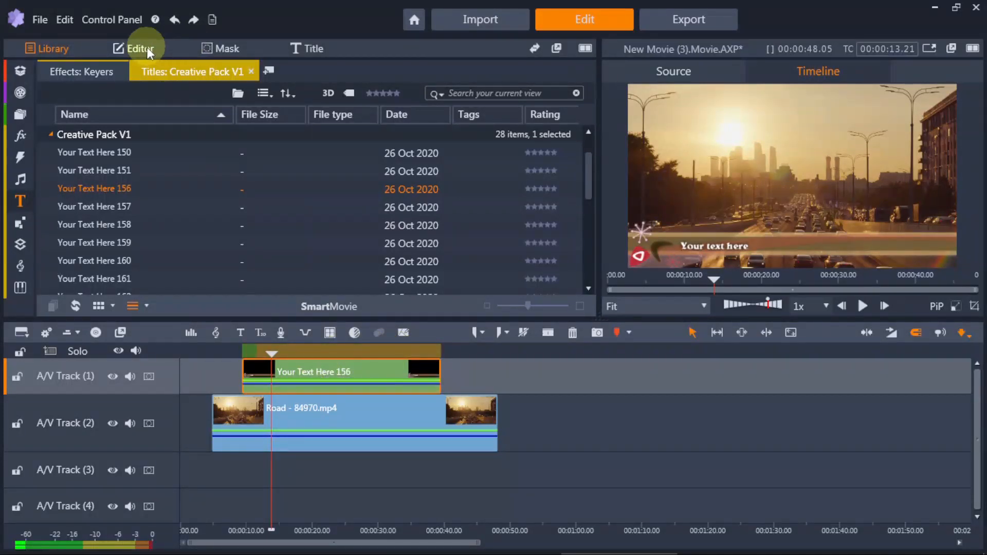
# Replace the "Your text here" wording of the lower-third title with "News Flash"
pyautogui.click(317, 49)
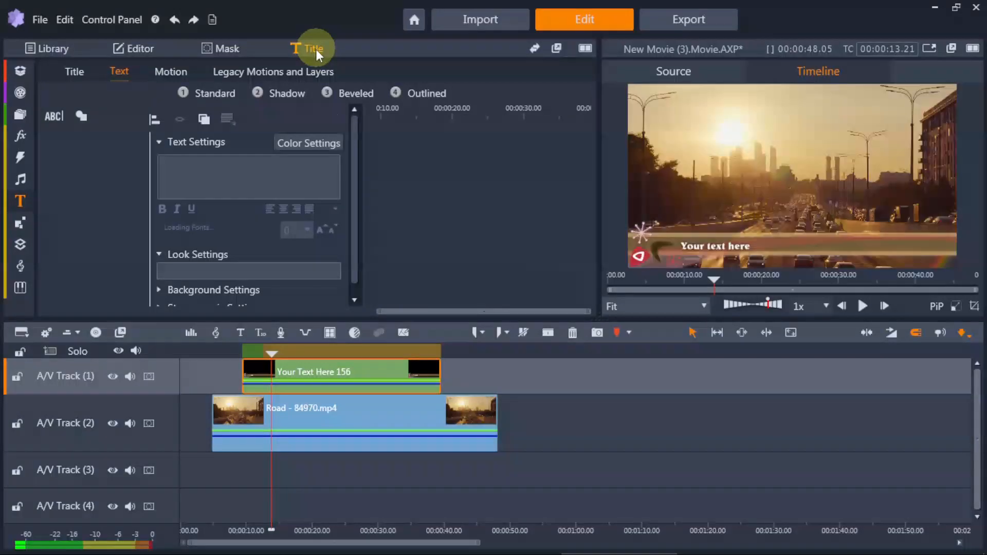
pyautogui.click(315, 372)
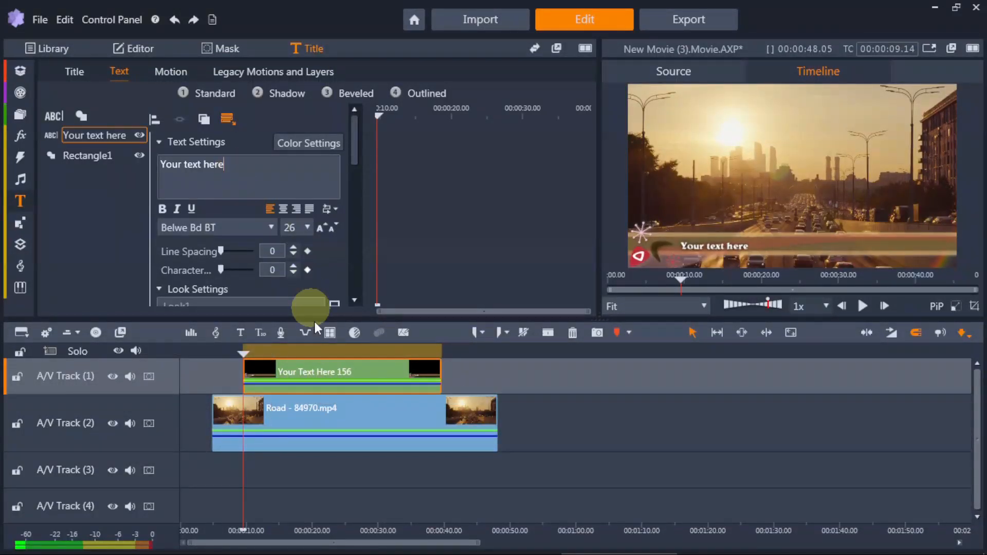
pyautogui.click(743, 245)
pyautogui.click(187, 164)
pyautogui.write('Hello')
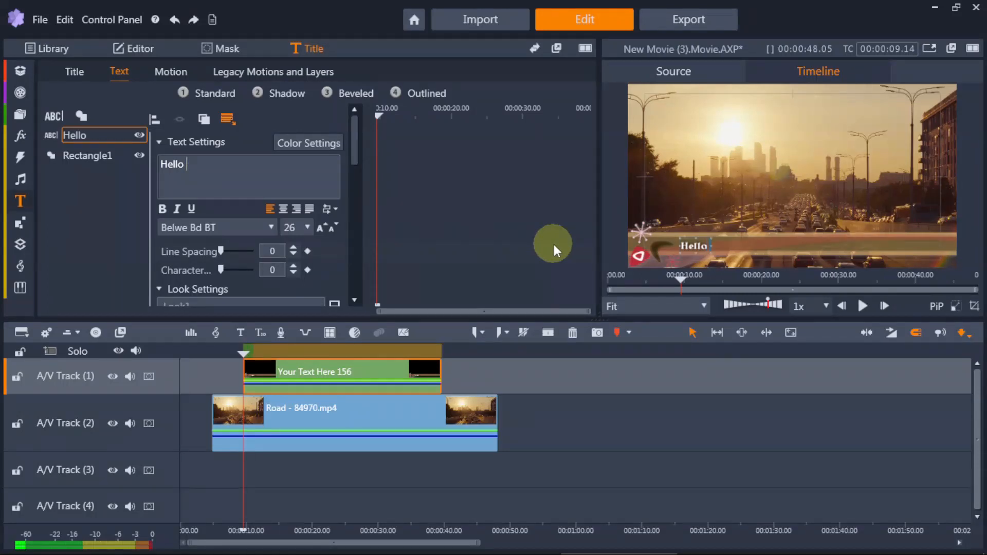
pyautogui.write('News GFI')
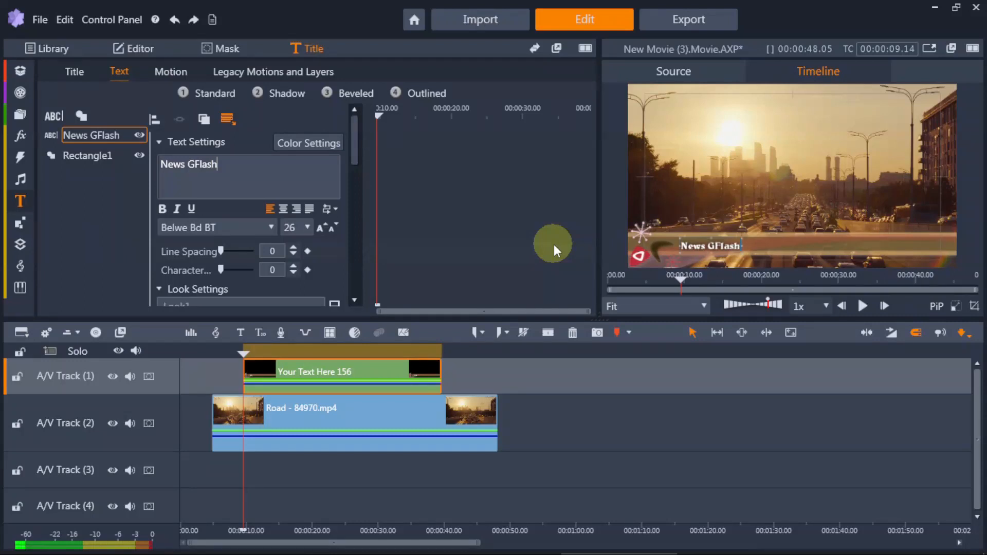
pyautogui.press('Delete')
pyautogui.press('End')
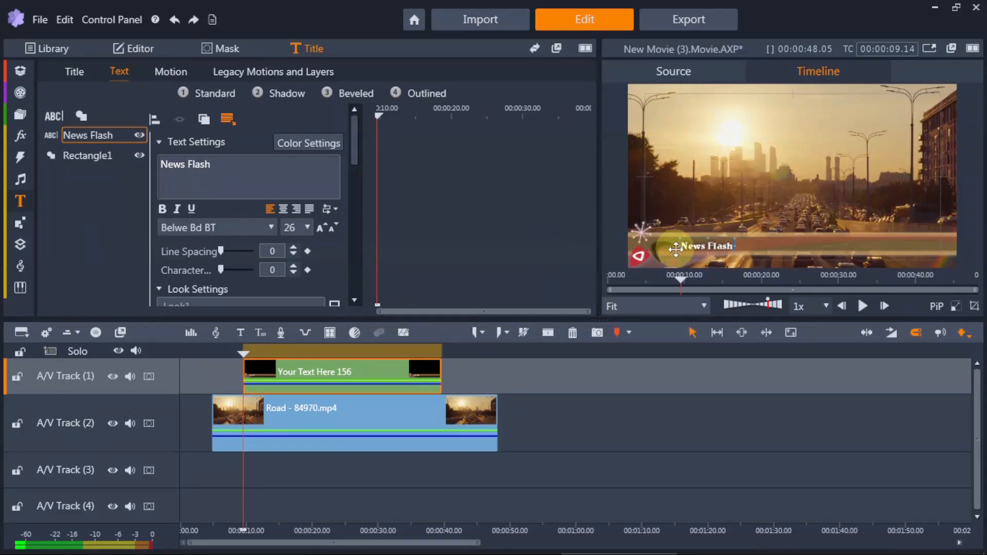
# Align the News Flash title's start with the start of the road clip and play it back
pyautogui.moveTo(288, 369); pyautogui.dragTo(269, 372)
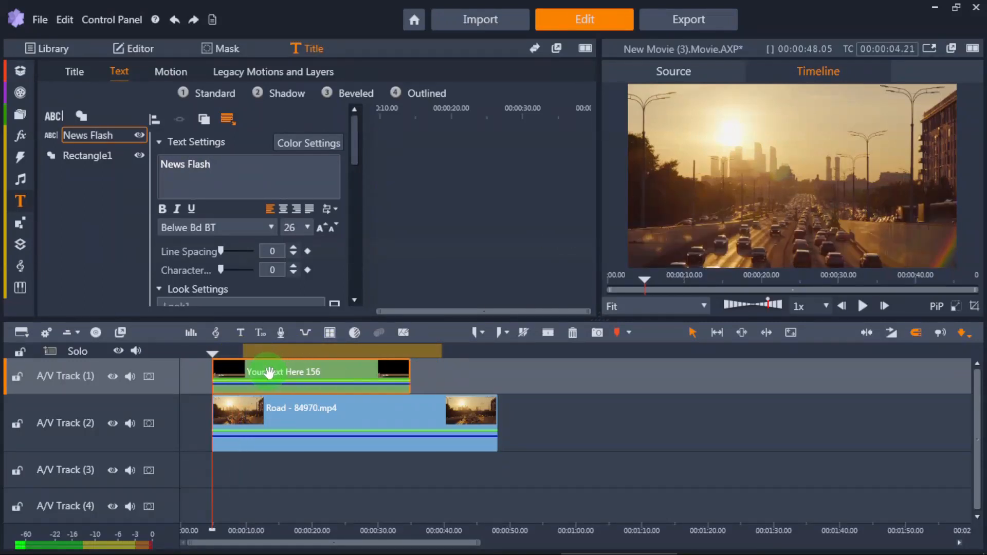
pyautogui.click(209, 352)
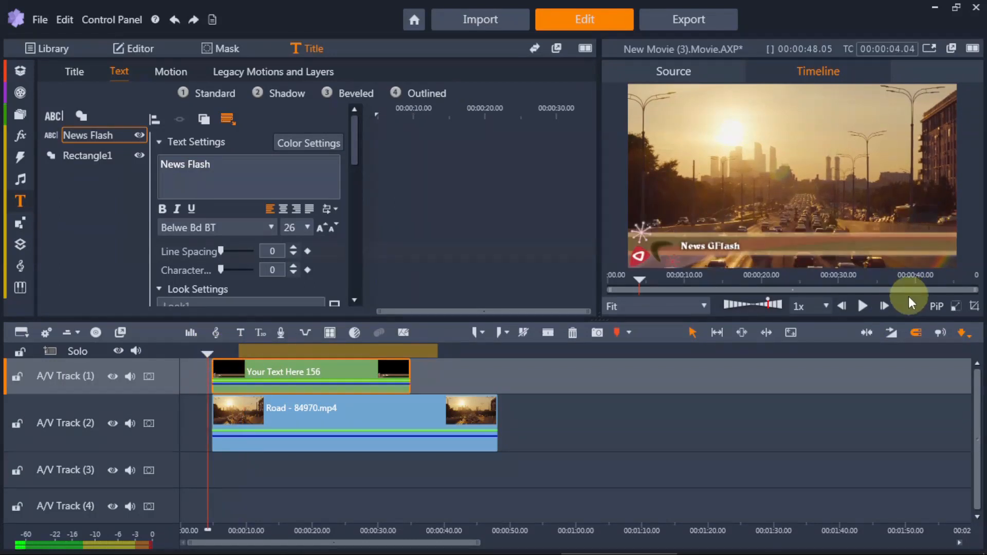
pyautogui.click(864, 307)
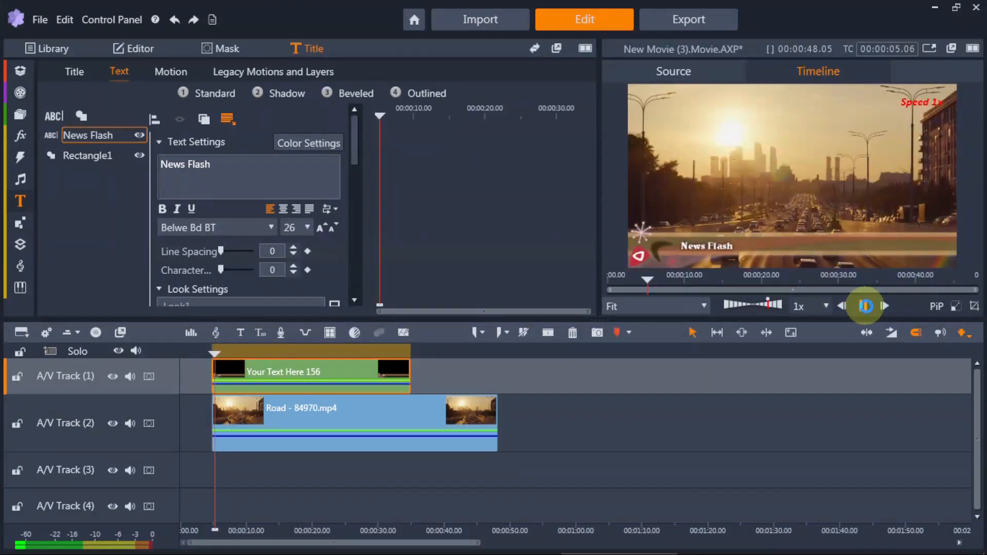
pyautogui.click(869, 308)
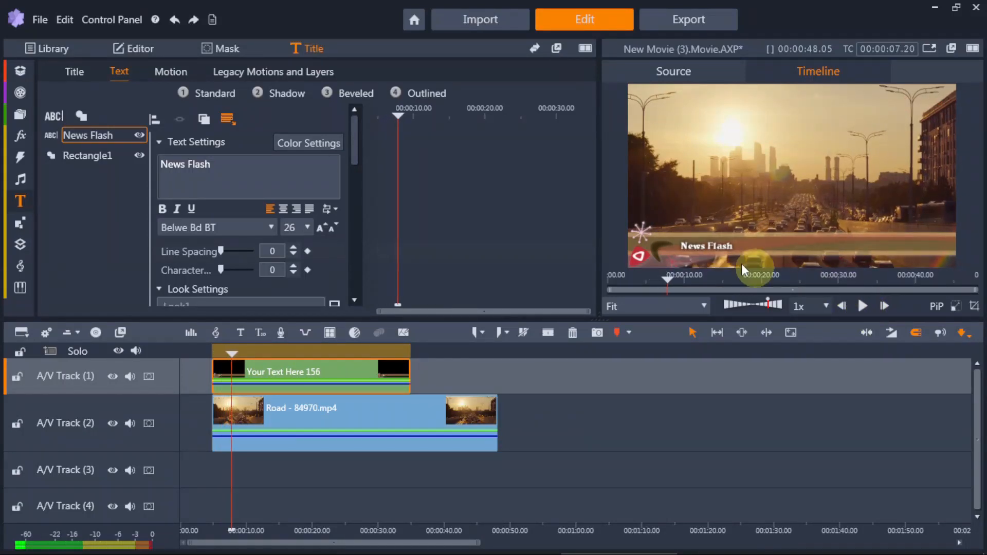
# Preview the RadioTuner sound from the electronic sound effects
pyautogui.click(22, 174)
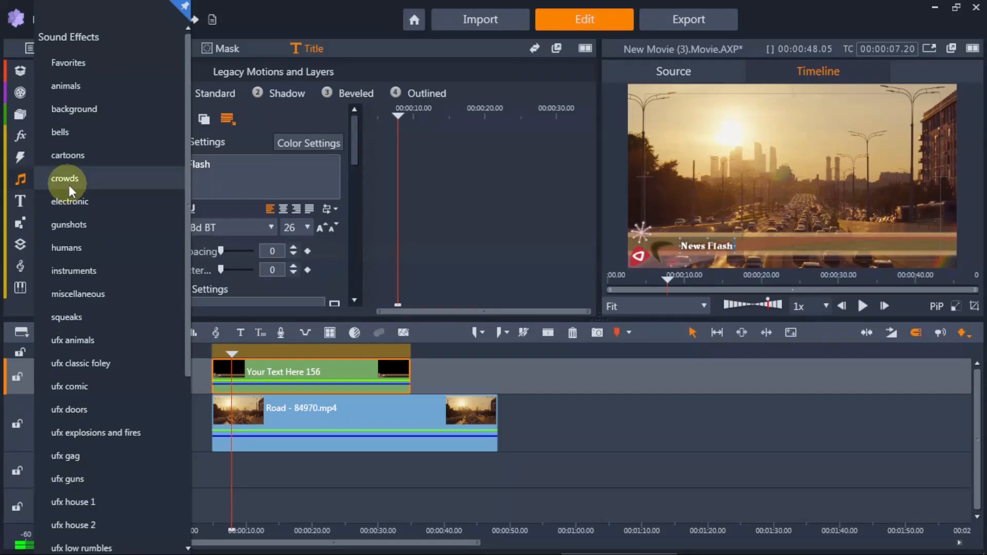
pyautogui.click(82, 199)
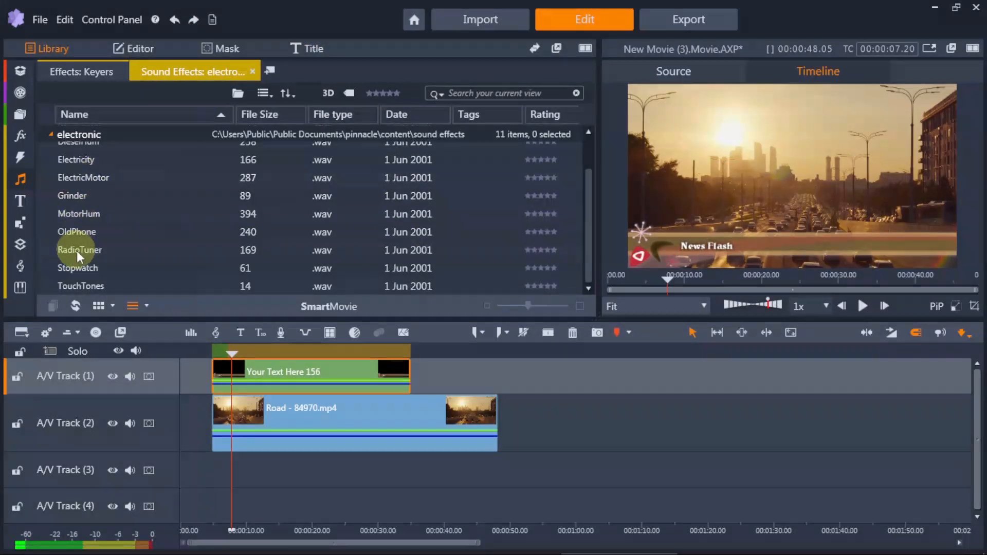
pyautogui.click(77, 250)
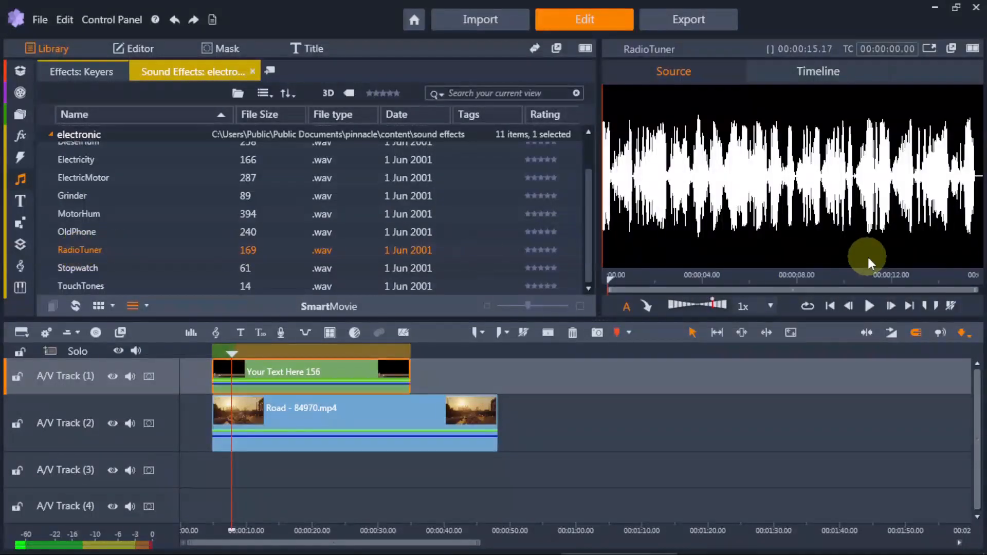
pyautogui.click(872, 307)
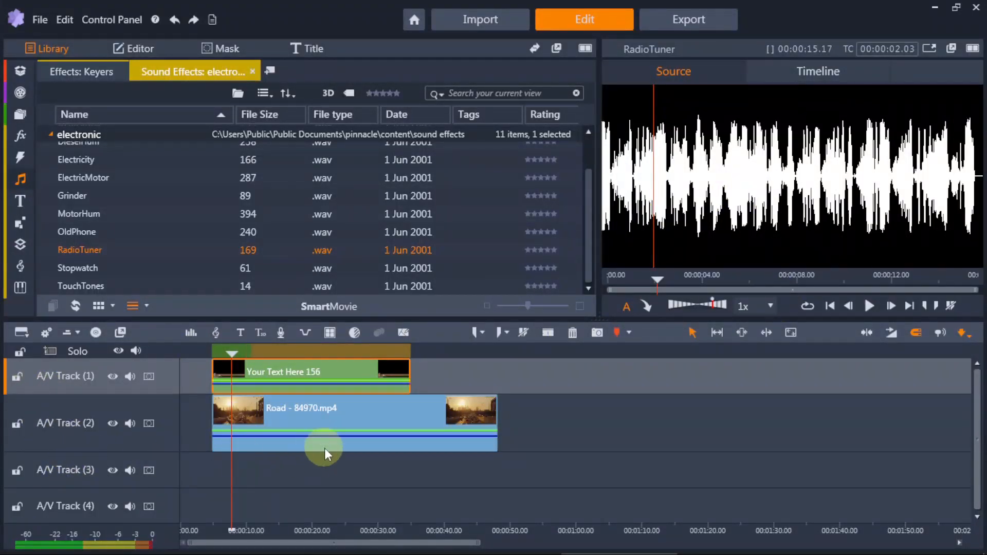
# Insert the RadioTuner sound effect on A/V Track (3), starting at 00:00:17.24
pyautogui.click(62, 470)
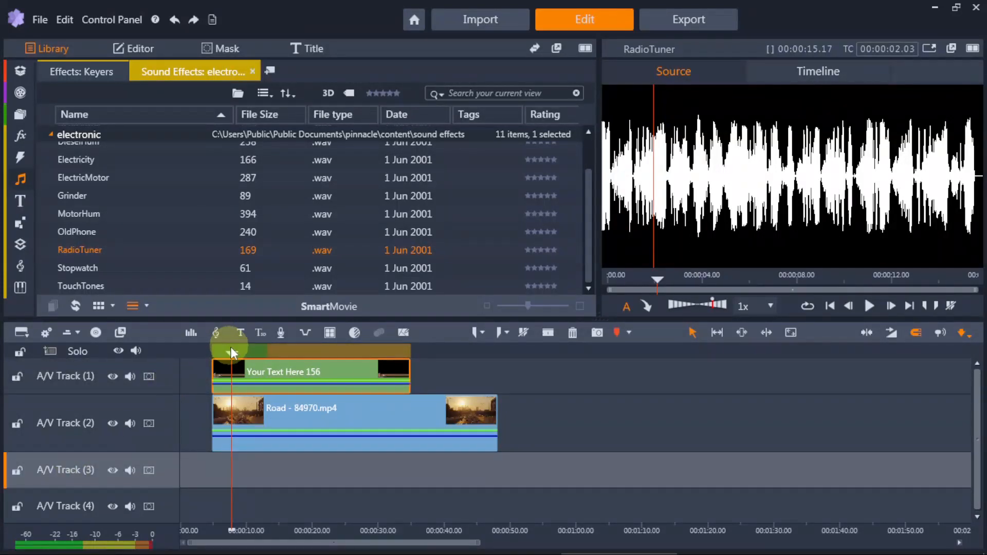
pyautogui.moveTo(232, 354); pyautogui.dragTo(299, 350)
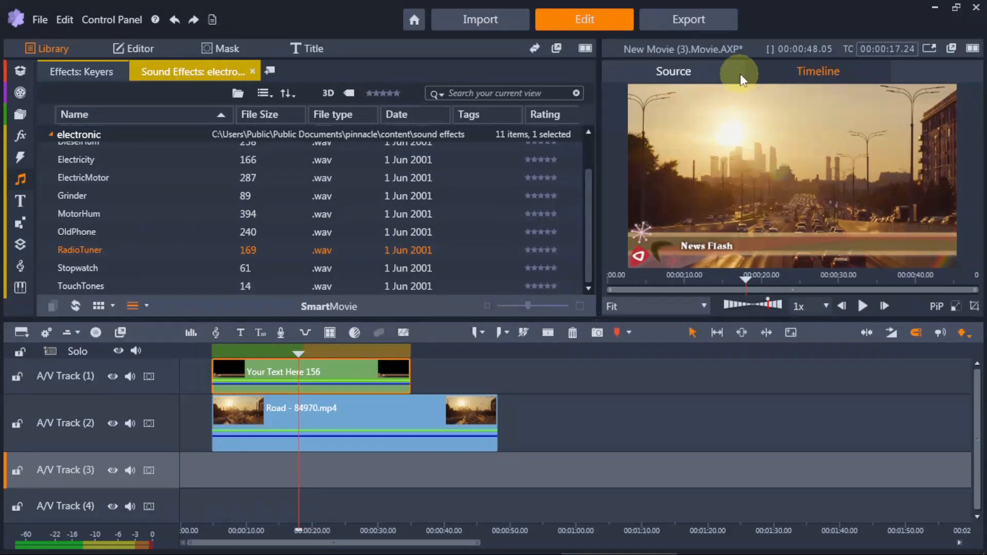
pyautogui.click(678, 75)
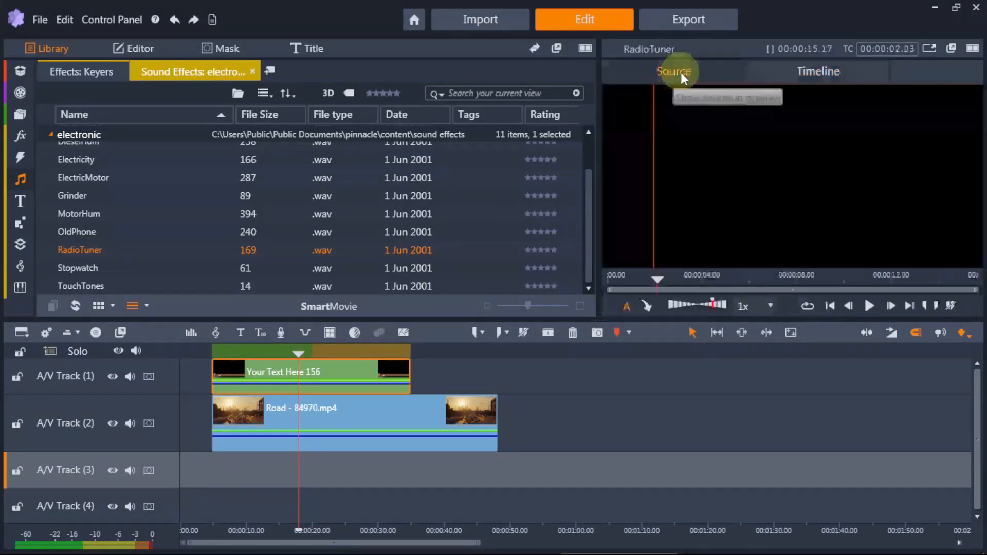
pyautogui.moveTo(26, 267)
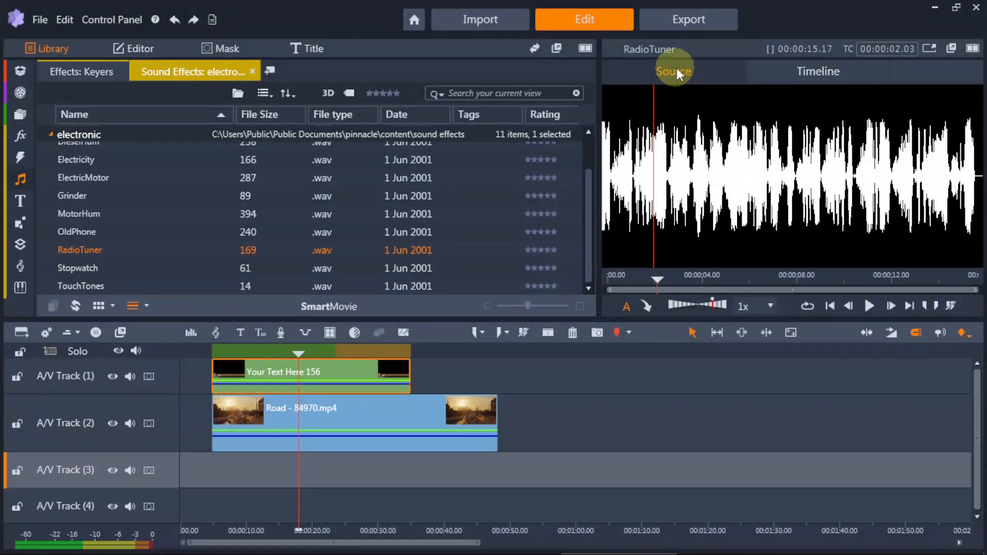
pyautogui.click(646, 305)
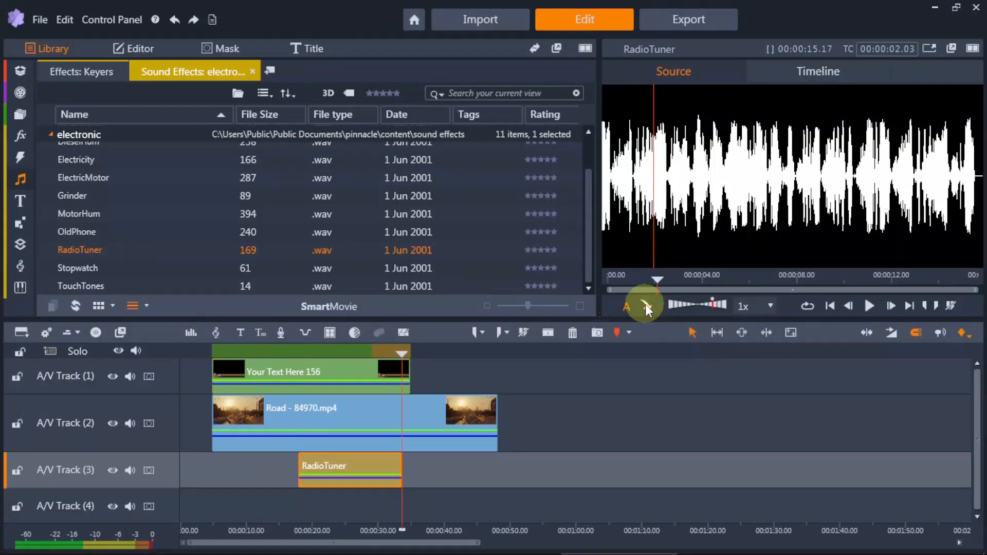
# Align the RadioTuner clip's start with the start of the road clip and play the timeline to hear it
pyautogui.moveTo(342, 466); pyautogui.dragTo(247, 469)
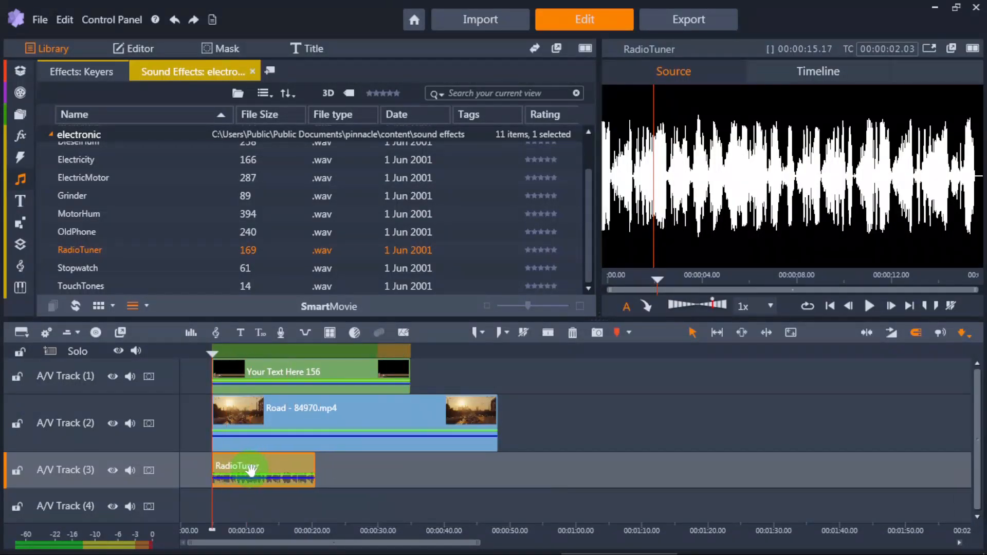
pyautogui.click(215, 355)
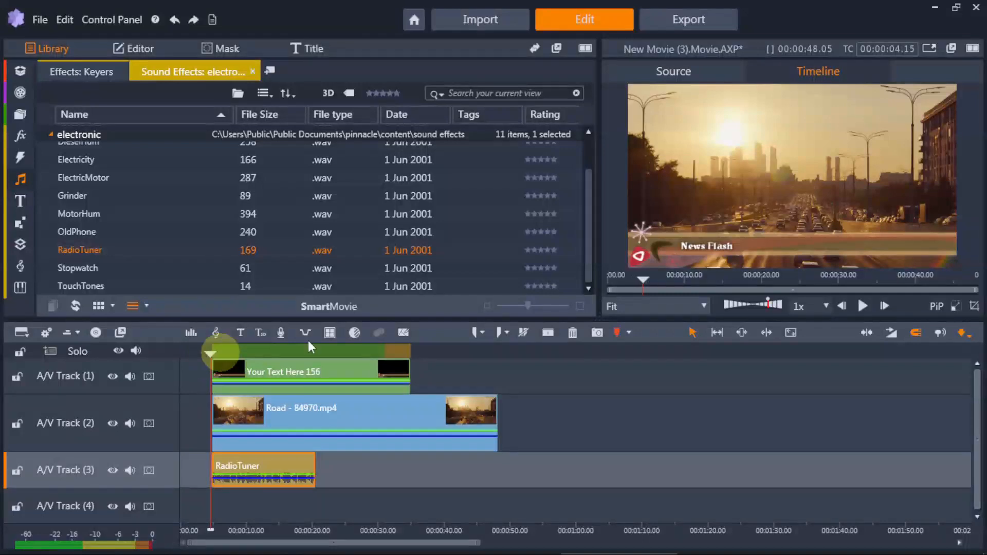
pyautogui.click(864, 305)
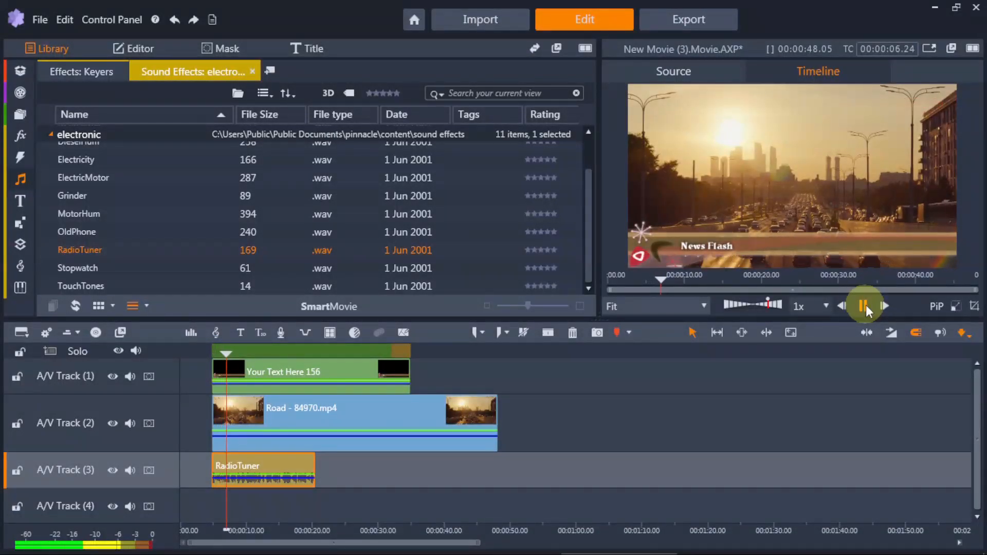
pyautogui.click(864, 307)
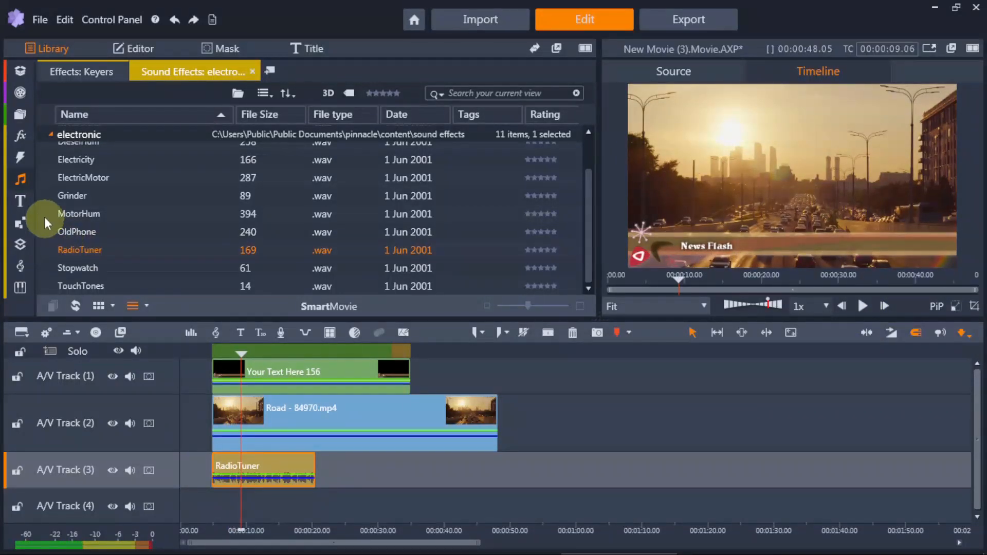
# Examine the library's effects, transitions, overlays, templates and titles categories, and the Cinematic and Movie Score tracks in Triple Scoop Music
pyautogui.moveTo(19, 228)
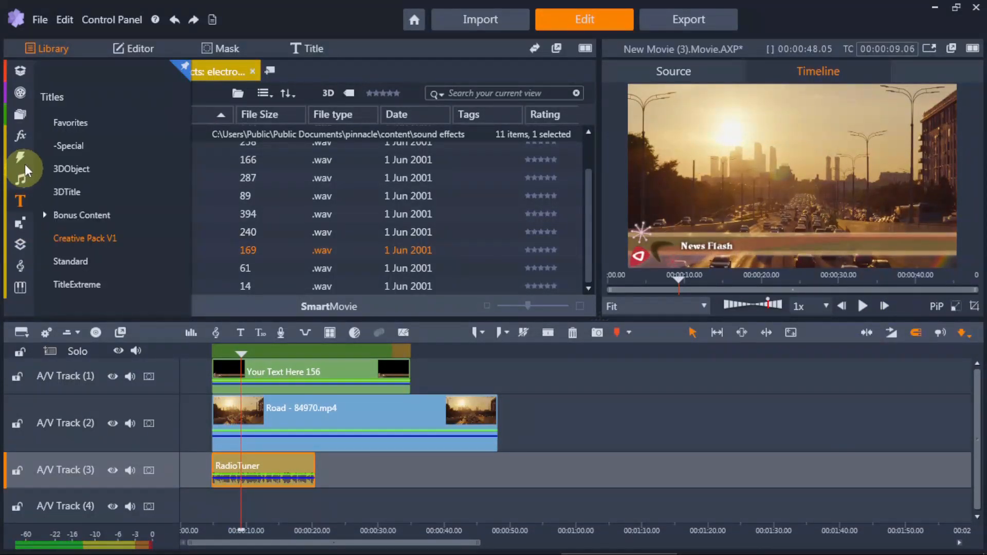
pyautogui.moveTo(19, 138)
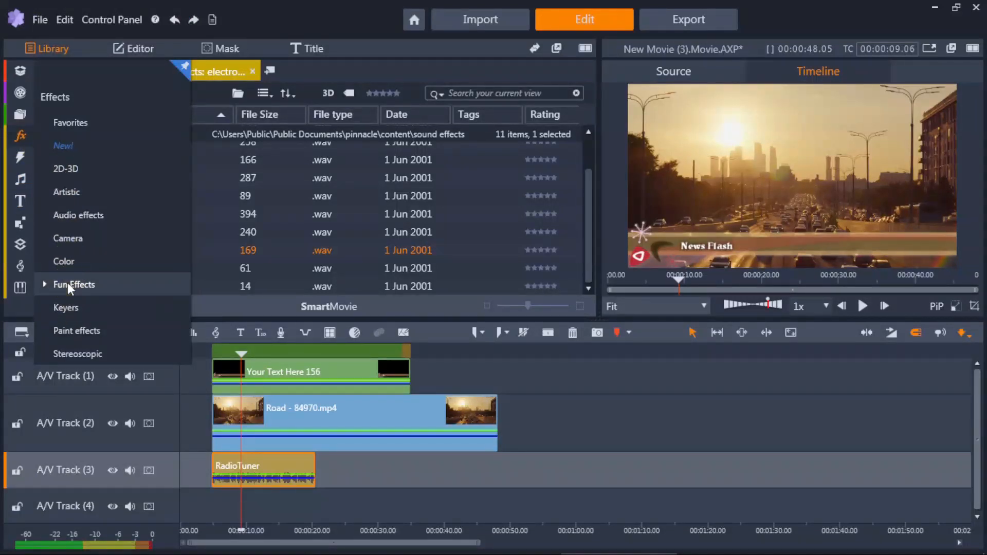
pyautogui.moveTo(20, 176)
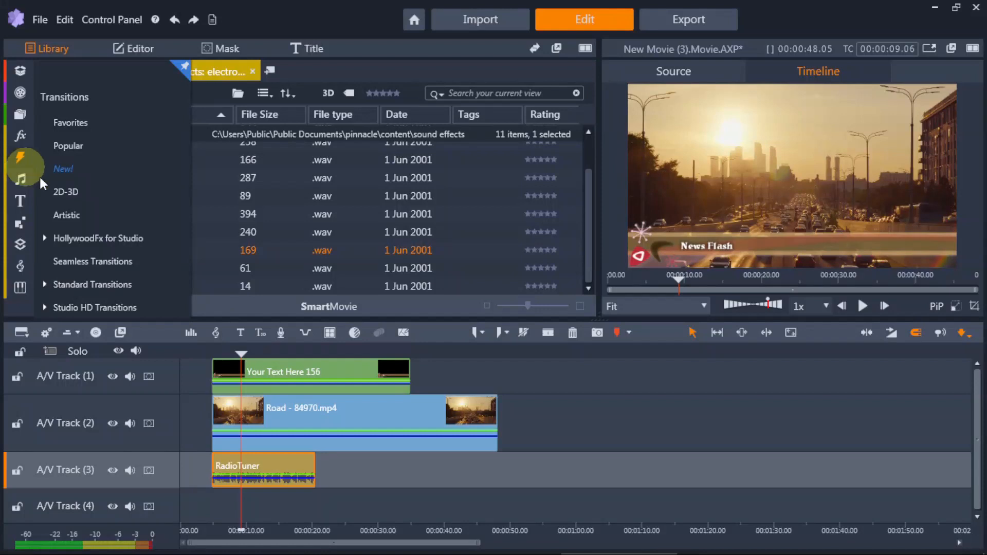
pyautogui.moveTo(22, 247)
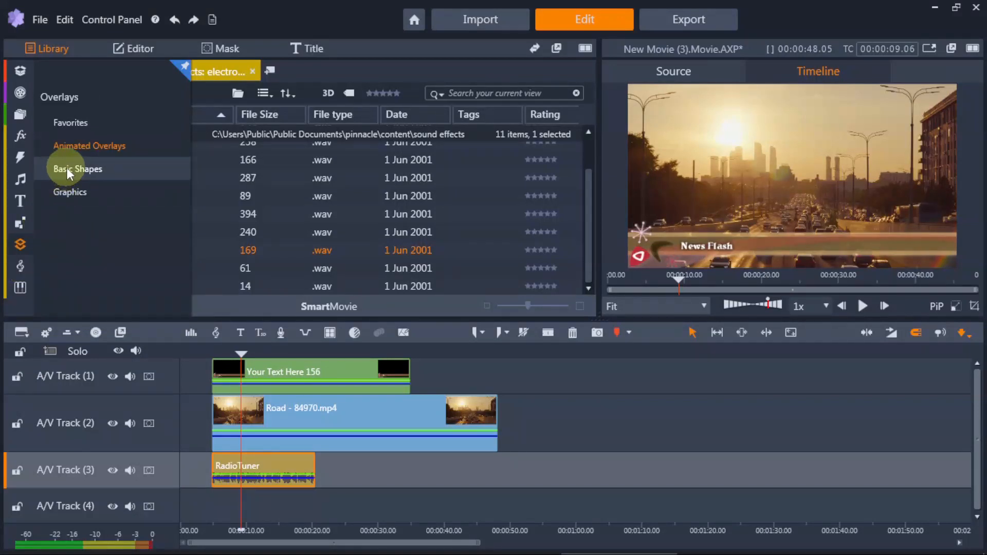
pyautogui.click(21, 289)
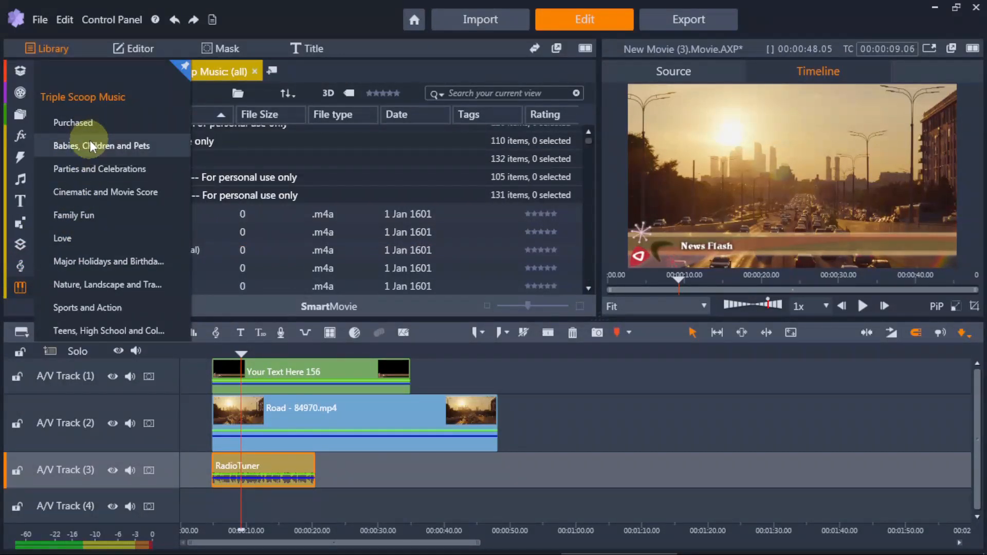
pyautogui.click(106, 191)
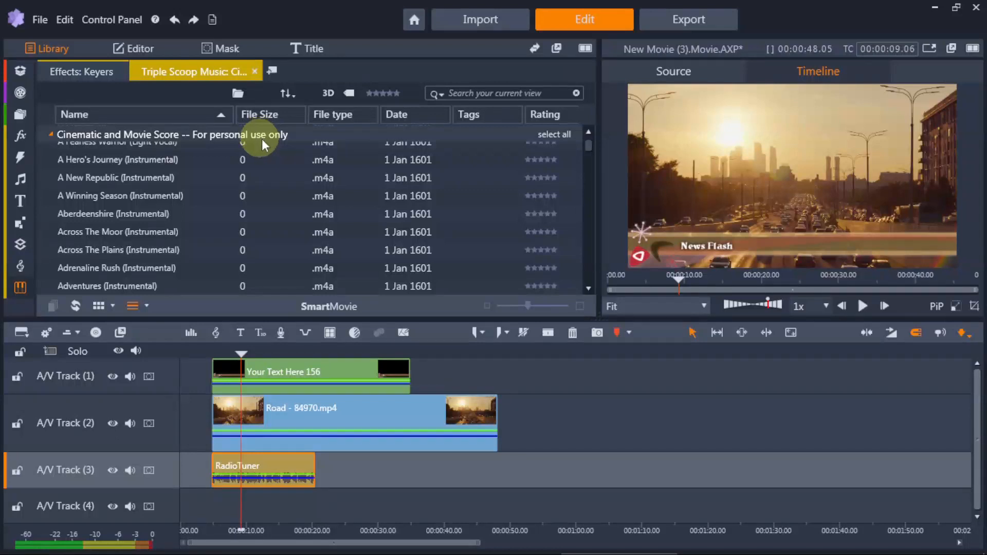
pyautogui.moveTo(592, 143); pyautogui.dragTo(568, 209)
pyautogui.click(14, 245)
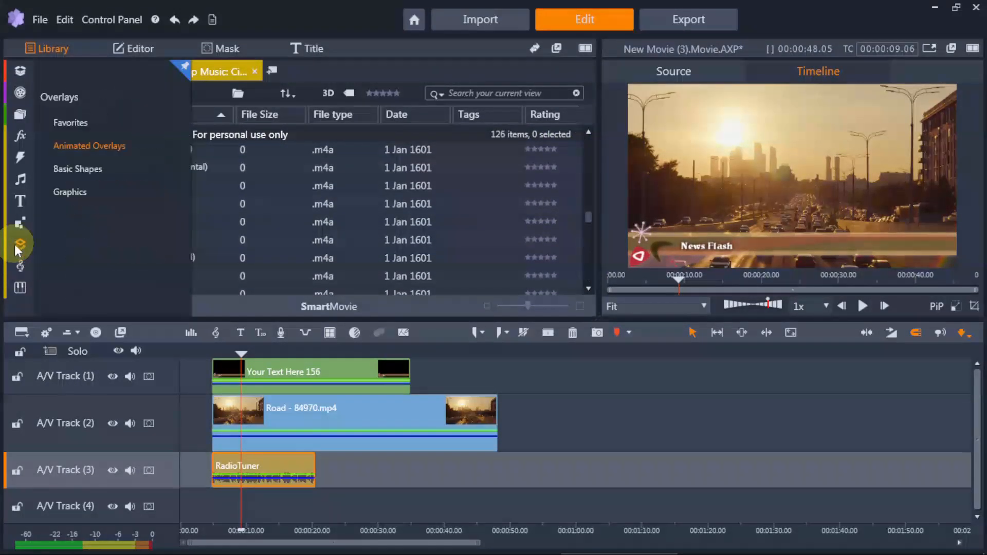
pyautogui.click(17, 226)
pyautogui.click(38, 199)
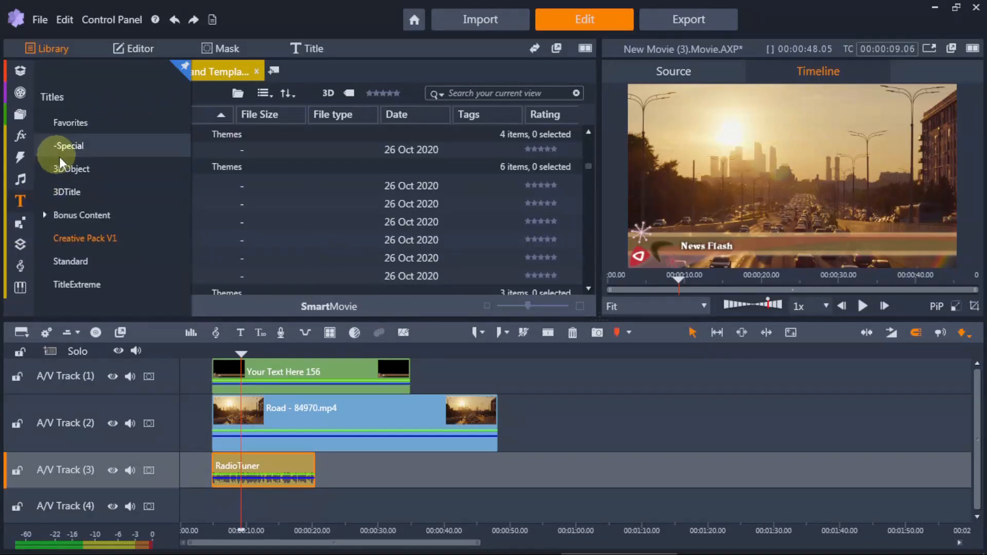
# Preview the CrowdLaugh sound from the crowds sound effects, stopping playback after a few seconds
pyautogui.click(19, 179)
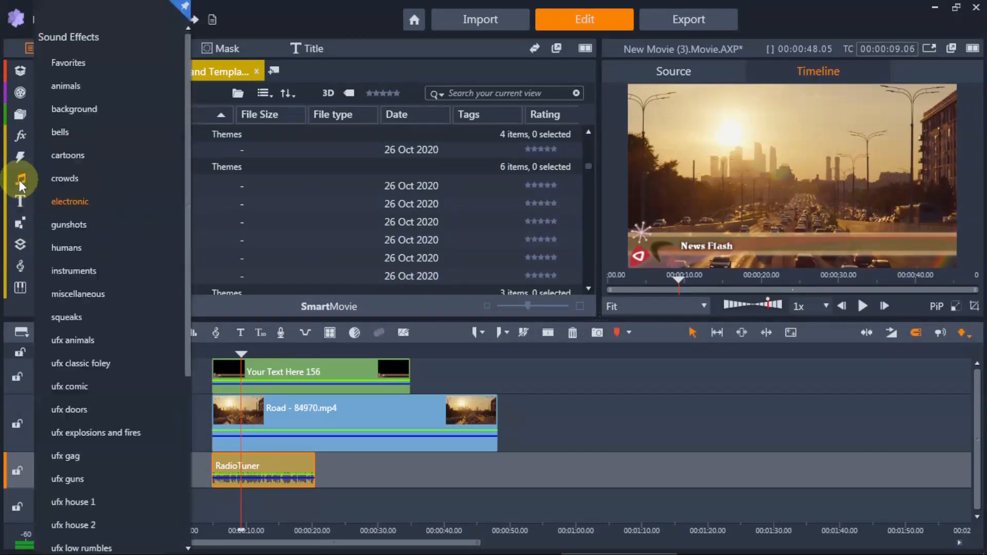
pyautogui.click(64, 180)
pyautogui.click(97, 205)
pyautogui.click(868, 308)
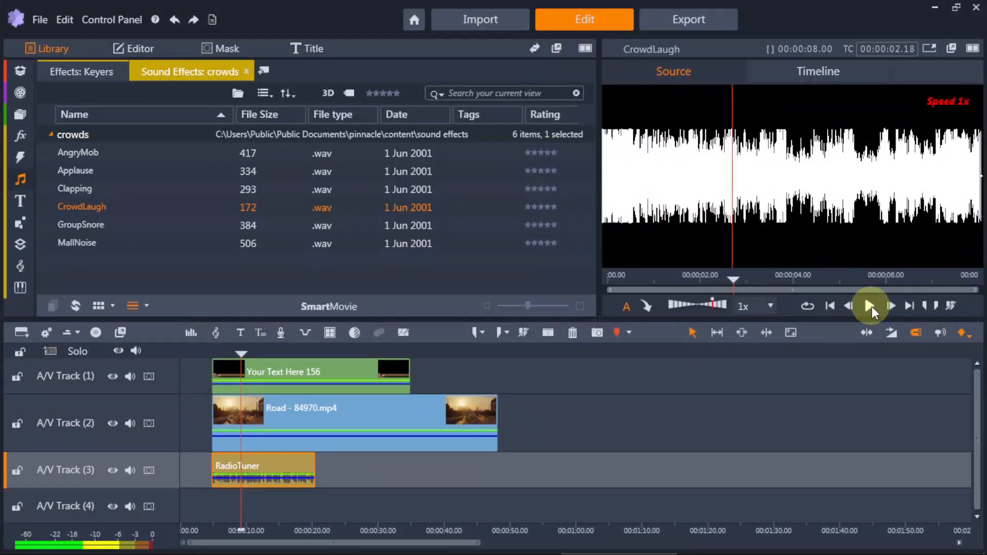
pyautogui.click(871, 307)
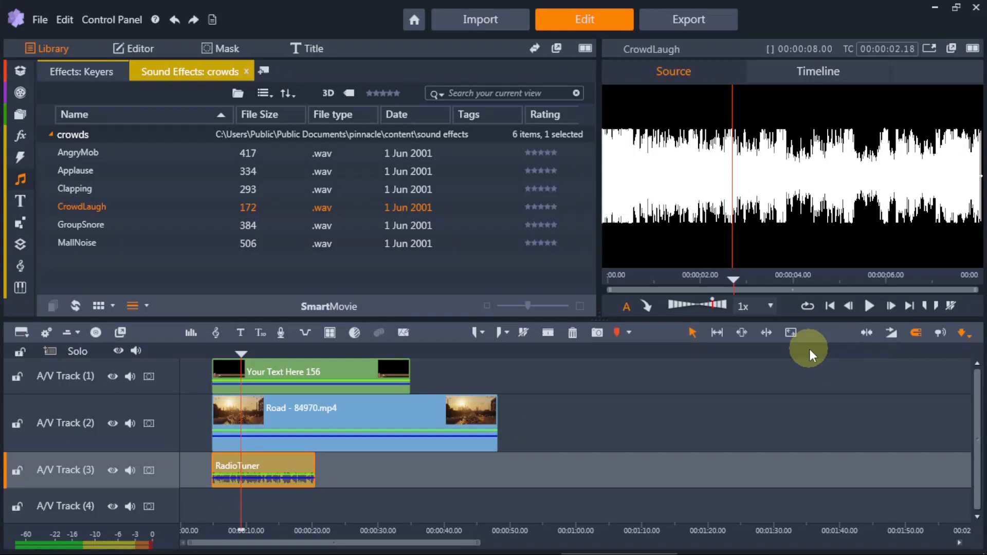